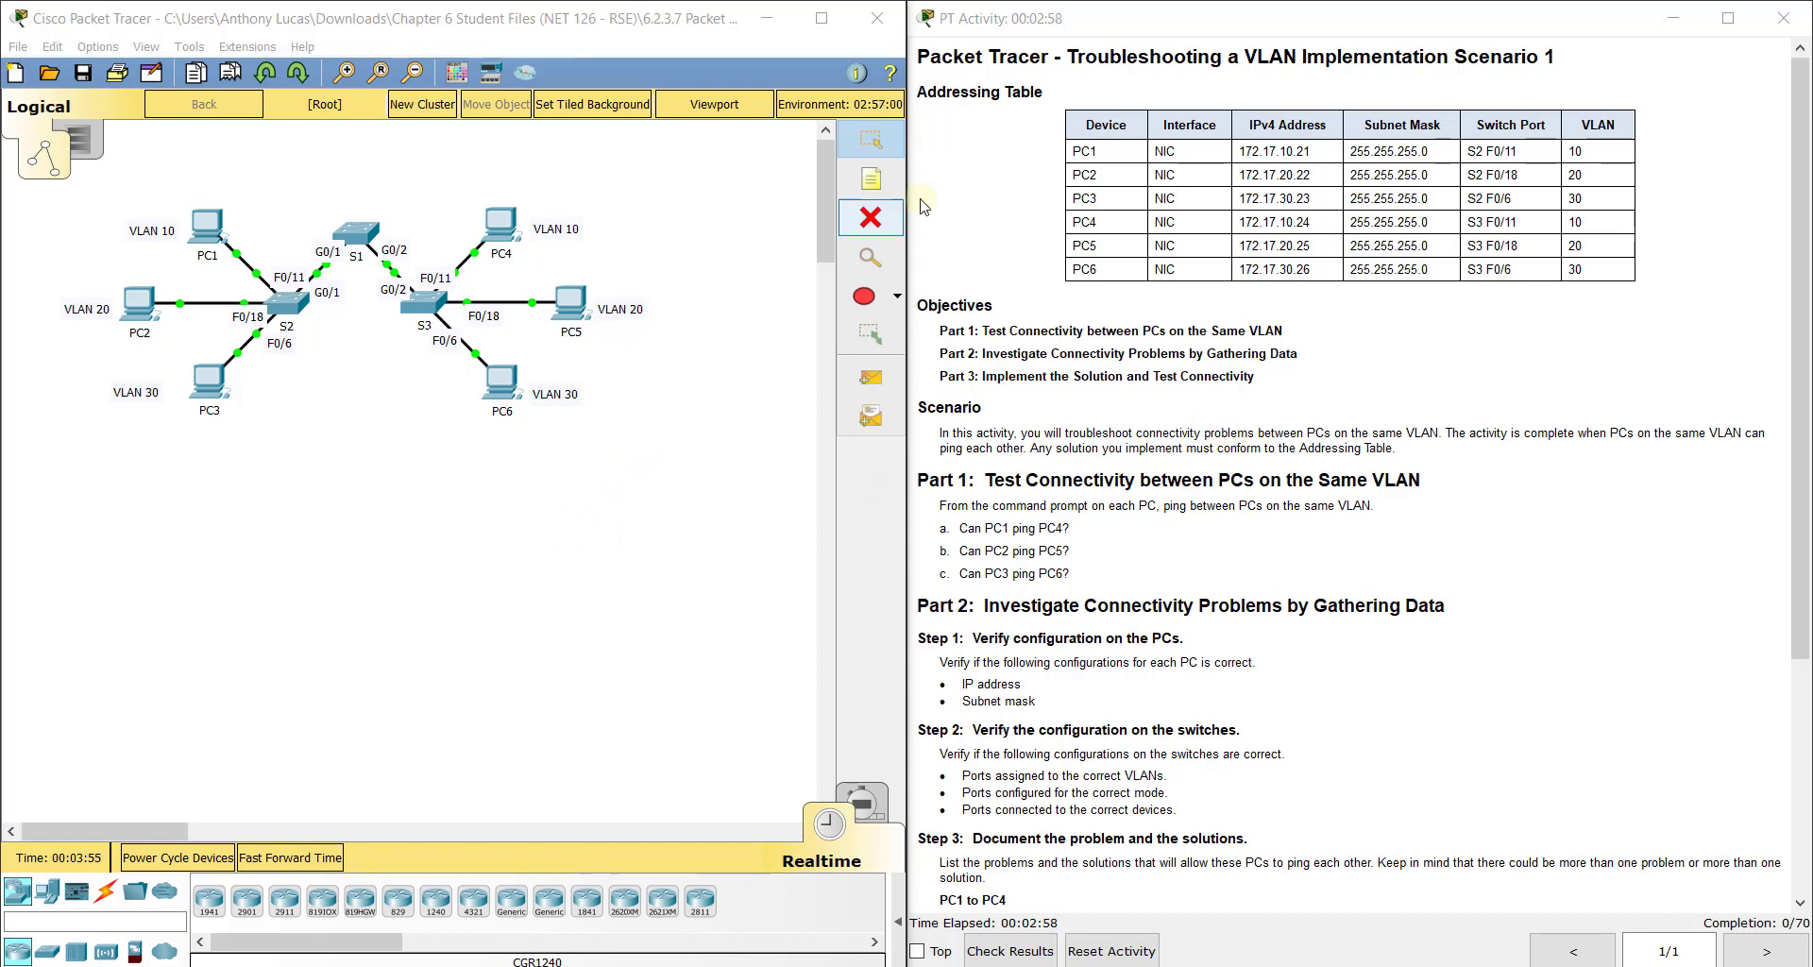
- Place a test note 'sdfsafd' near PC4, delete it, and deselect the VLAN 10 label
left_click(697, 265)
left_click(864, 193)
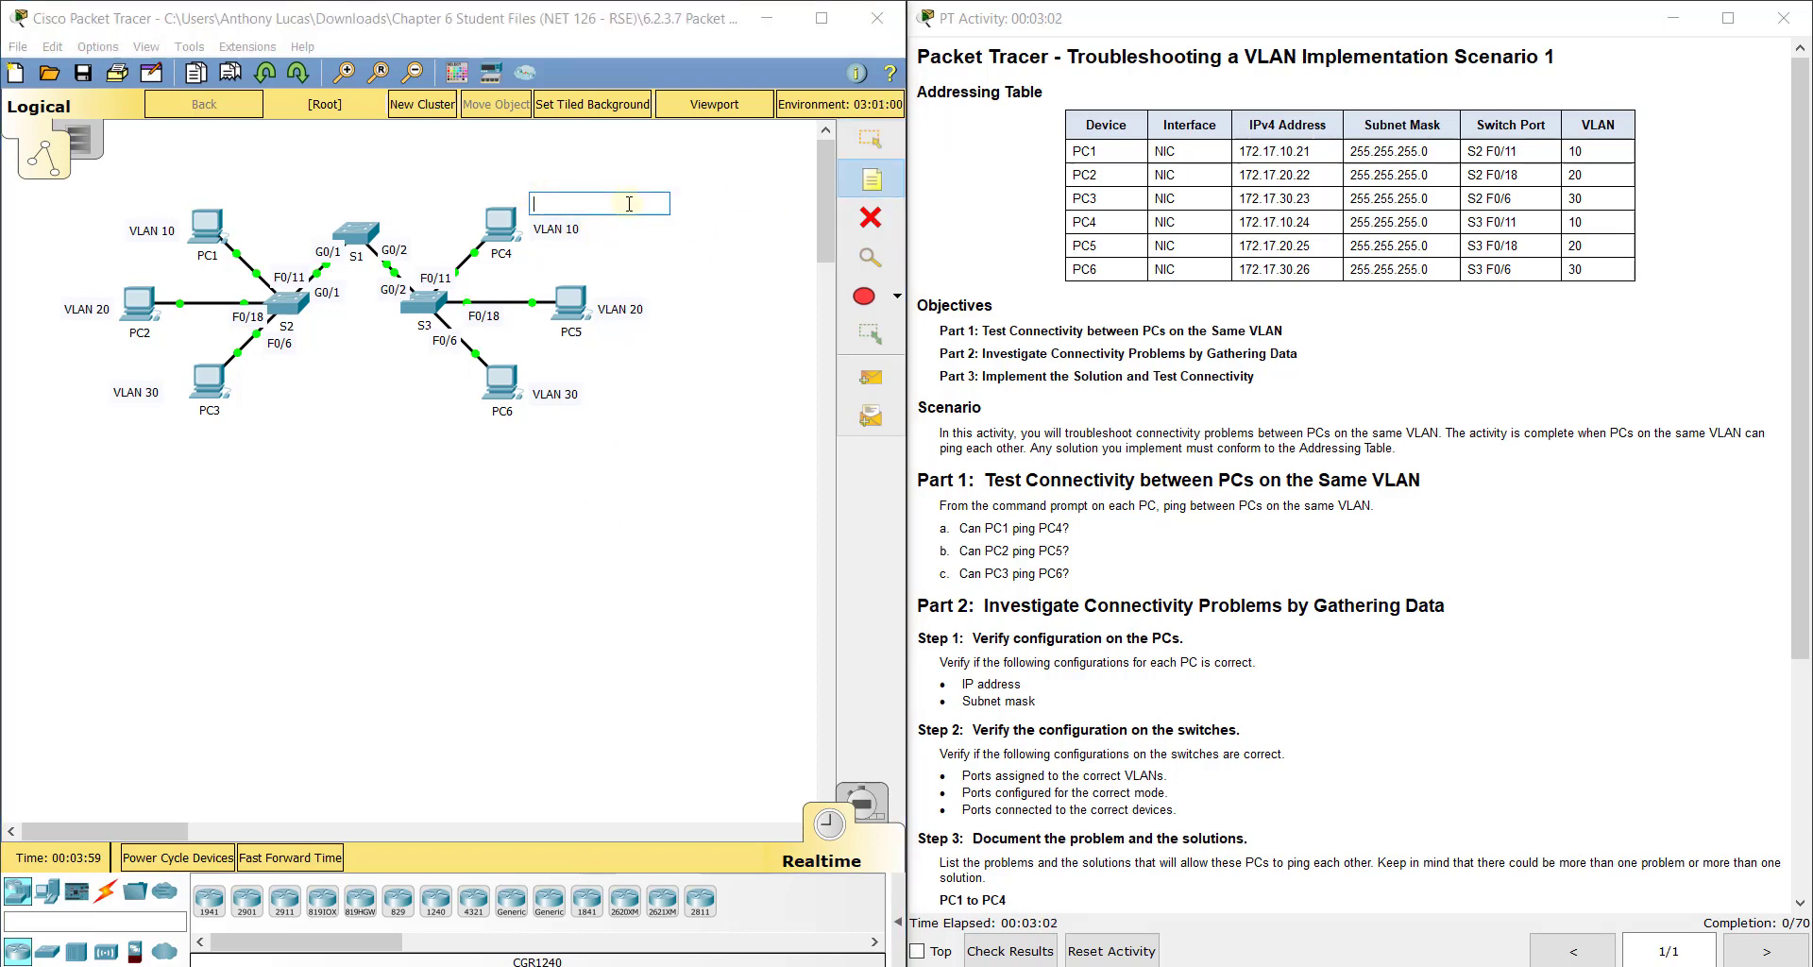
left_click(535, 196)
type("sdfsafd")
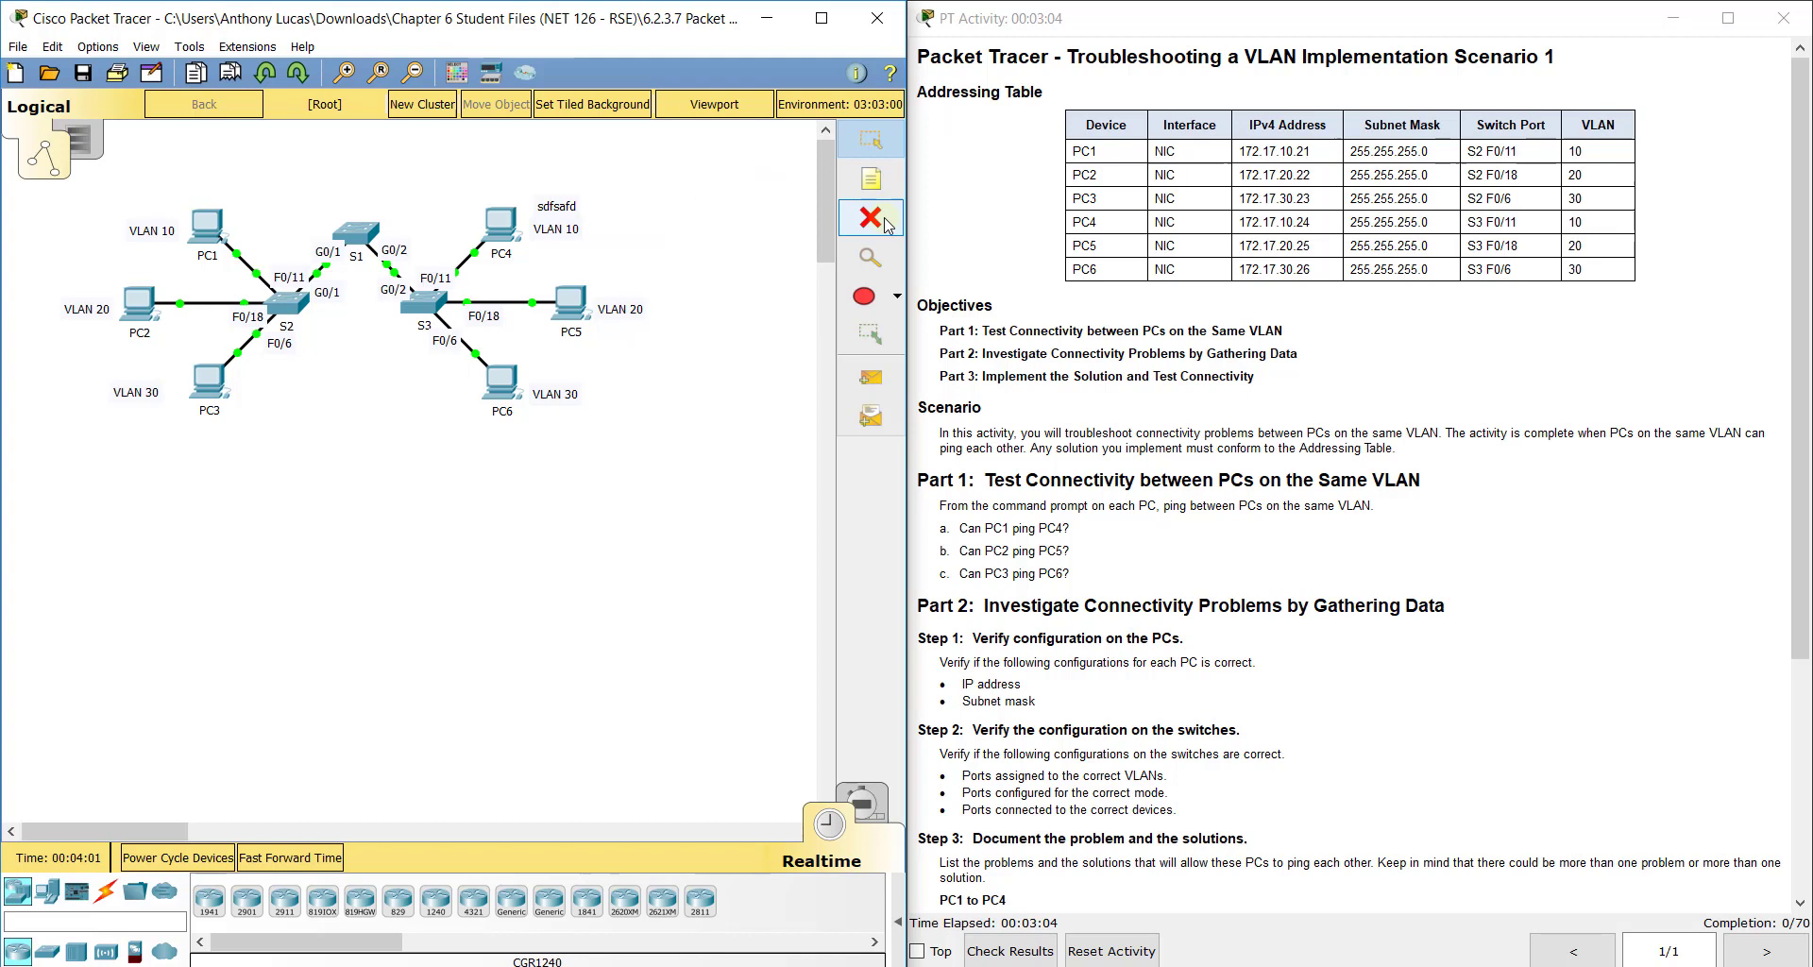
left_click(871, 217)
left_click(574, 203)
left_click(871, 142)
left_click(567, 231)
key("Return")
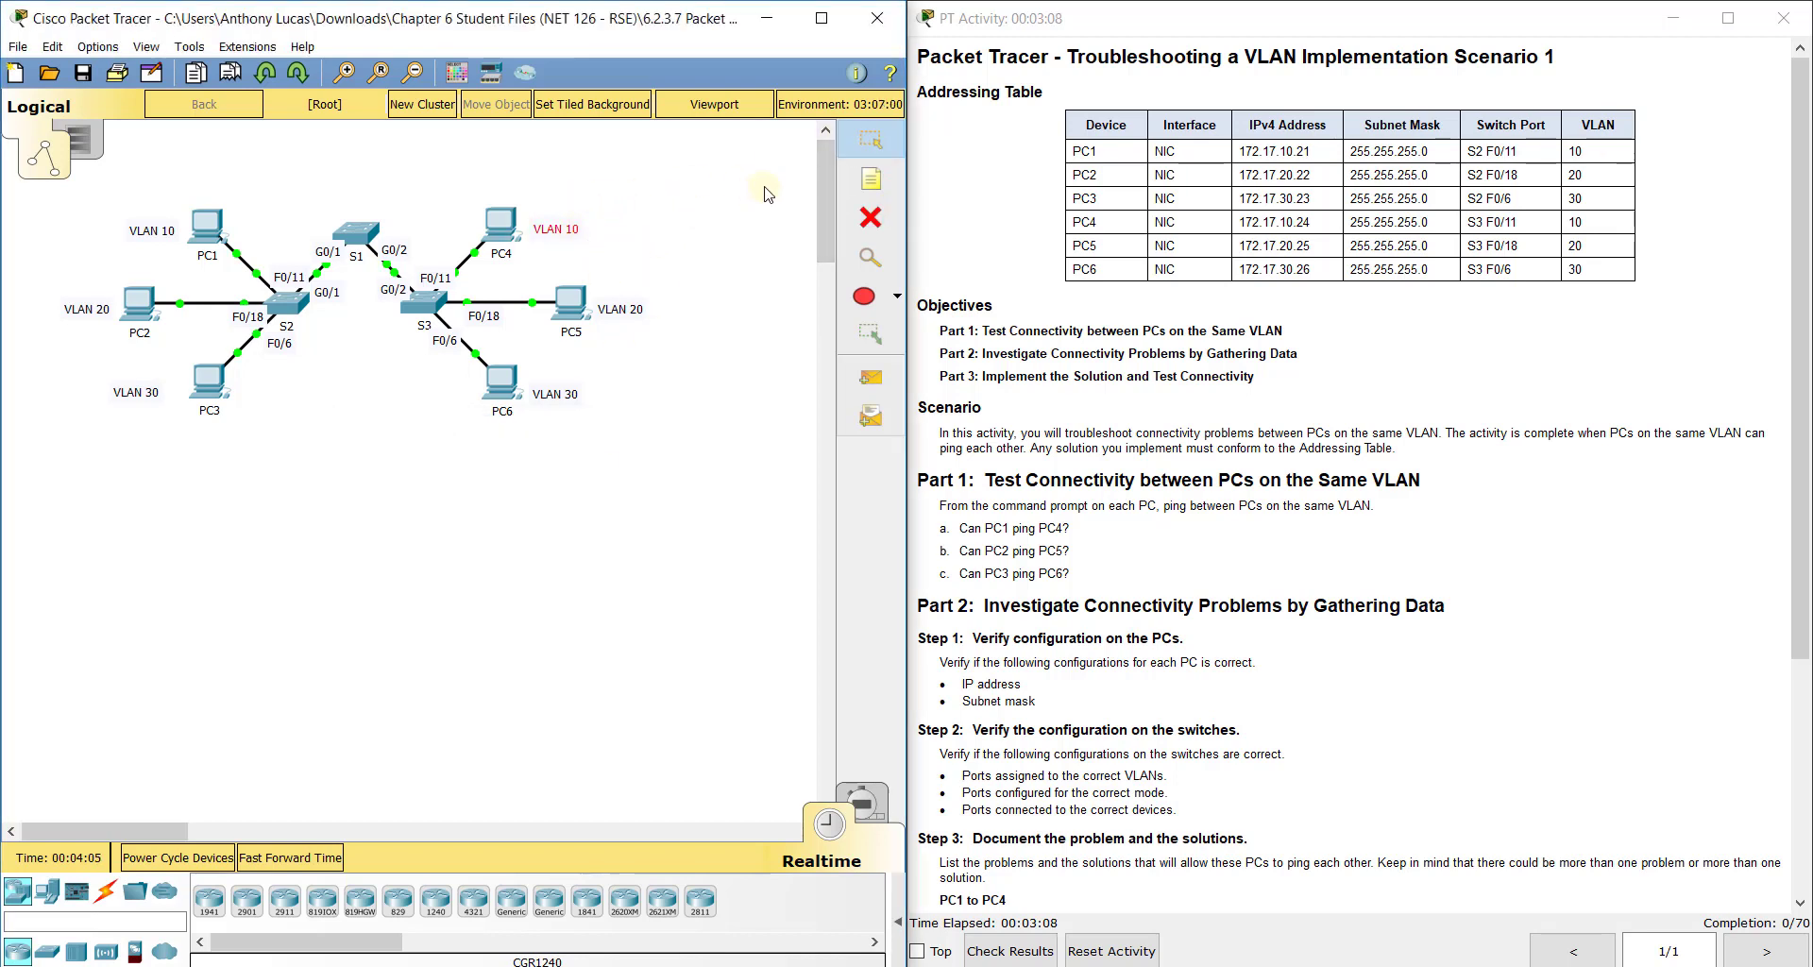
left_click(754, 192)
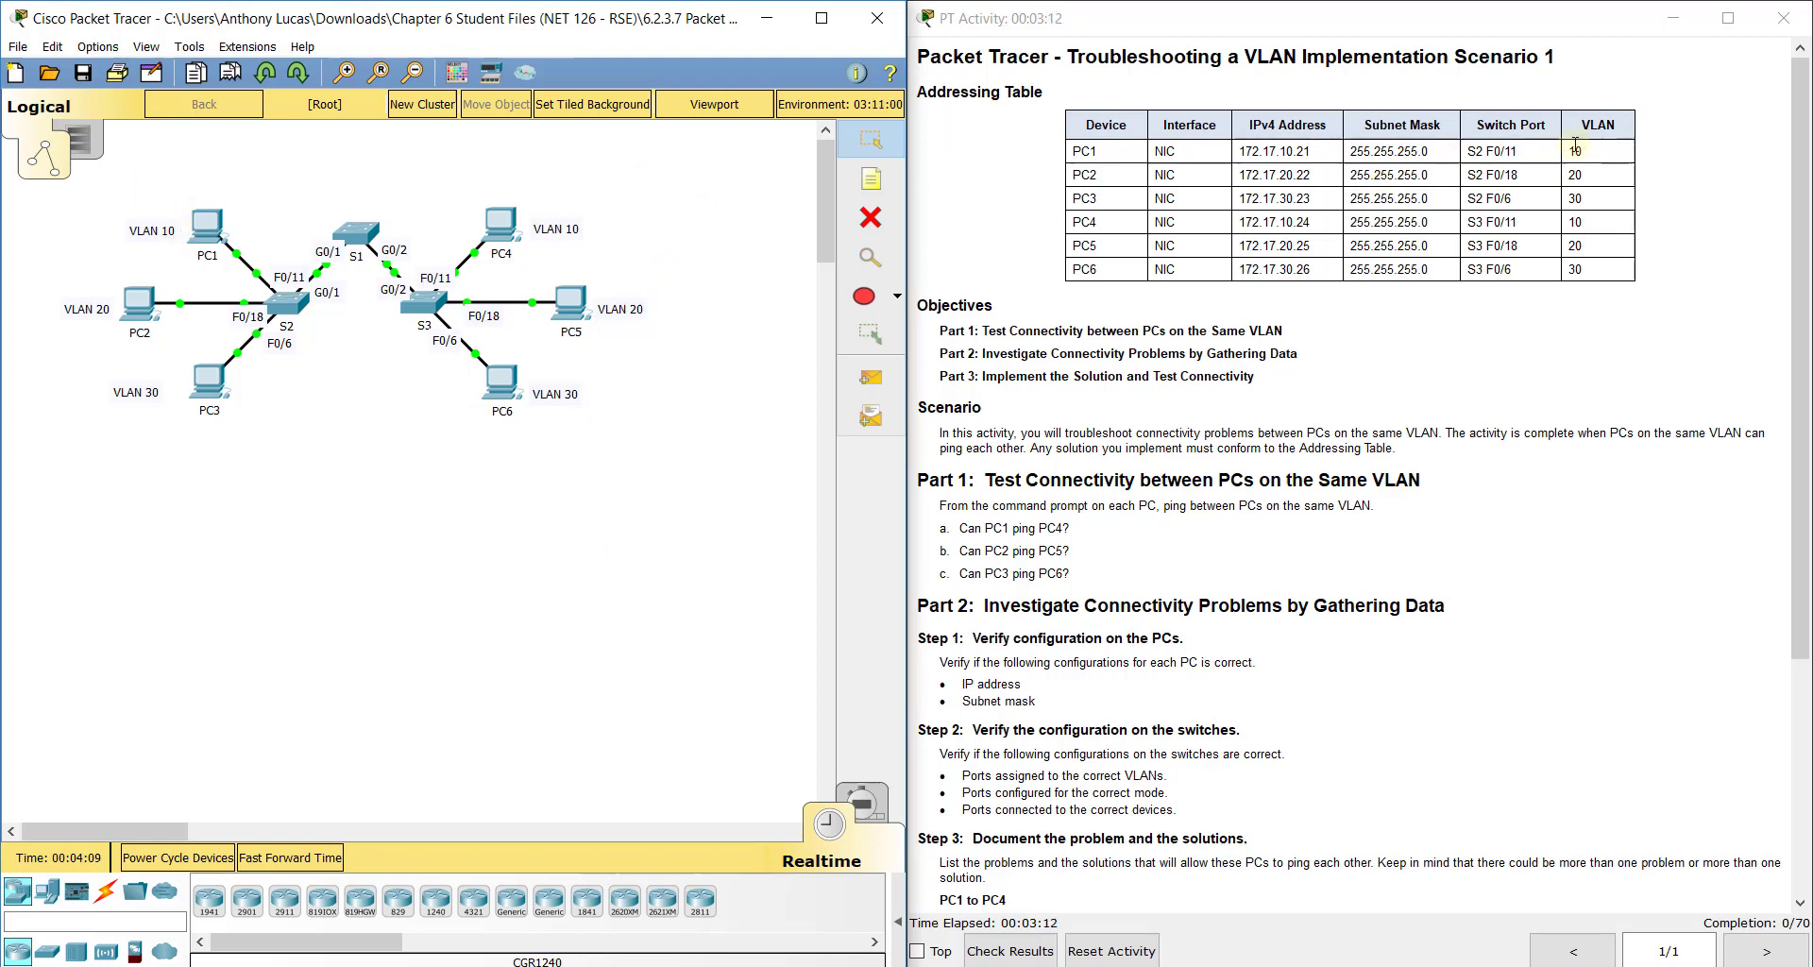
- Scroll the PT Activity instructions down to Part 3 and widen the scenario panel below the topology
left_click(1558, 180)
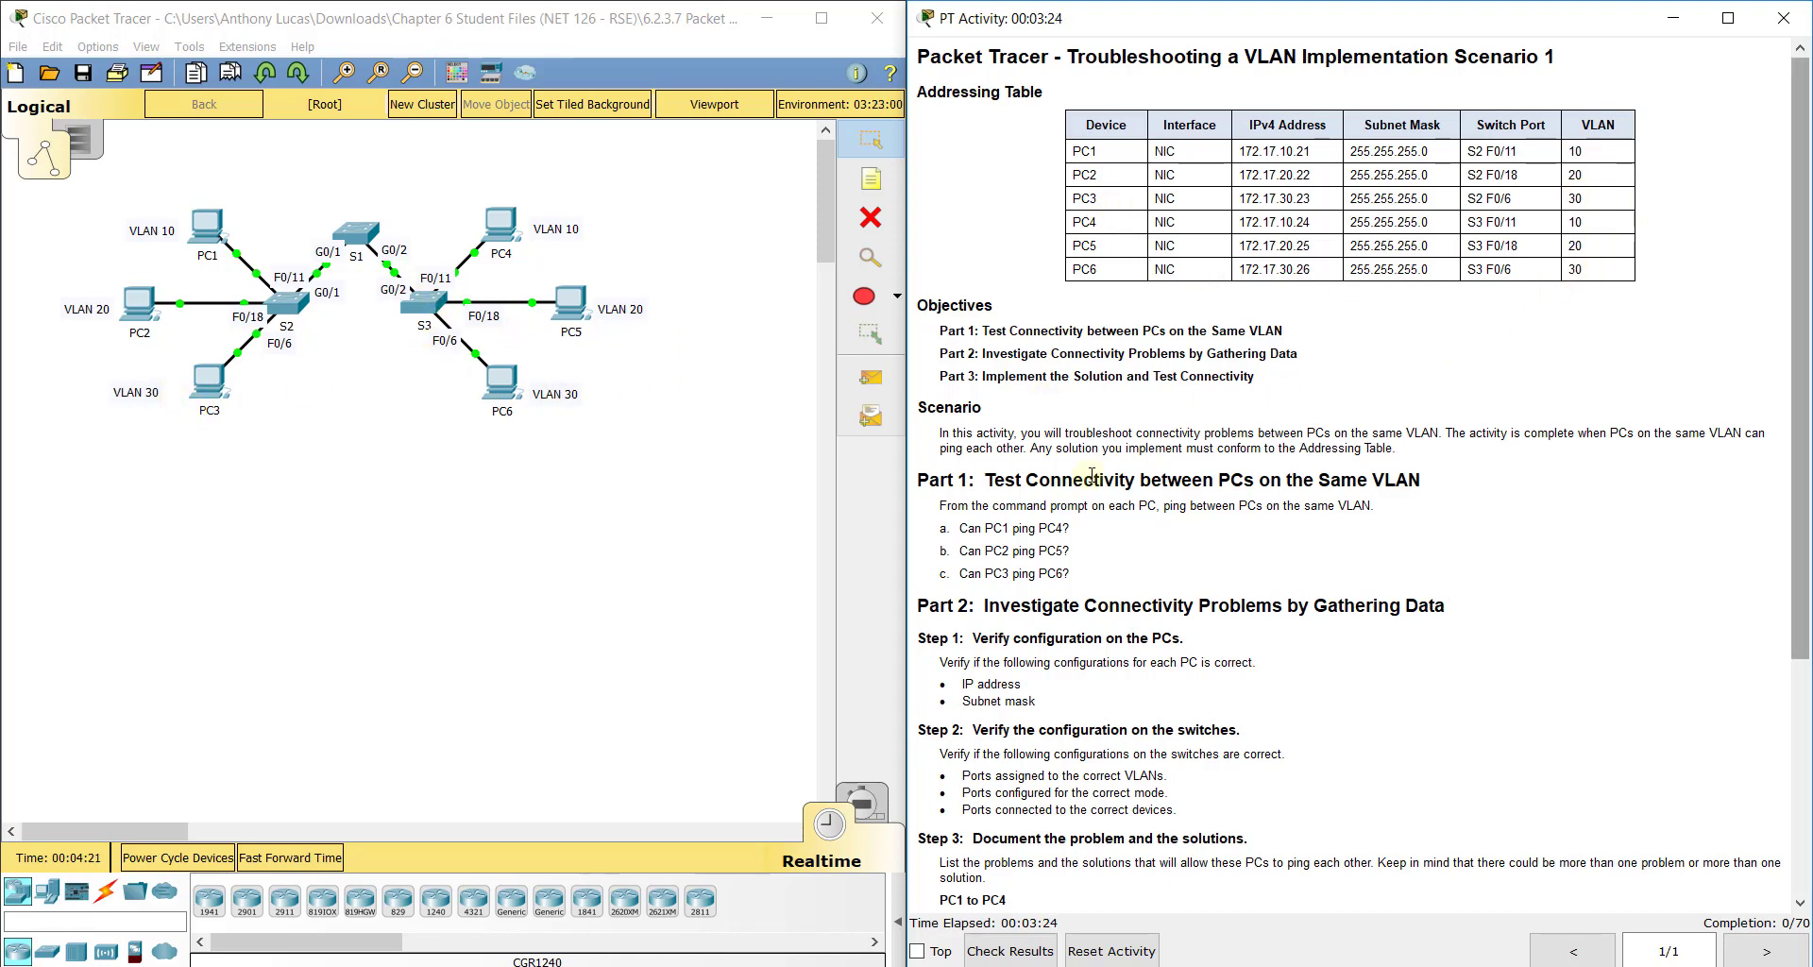
scroll(1101, 492, "down", 3)
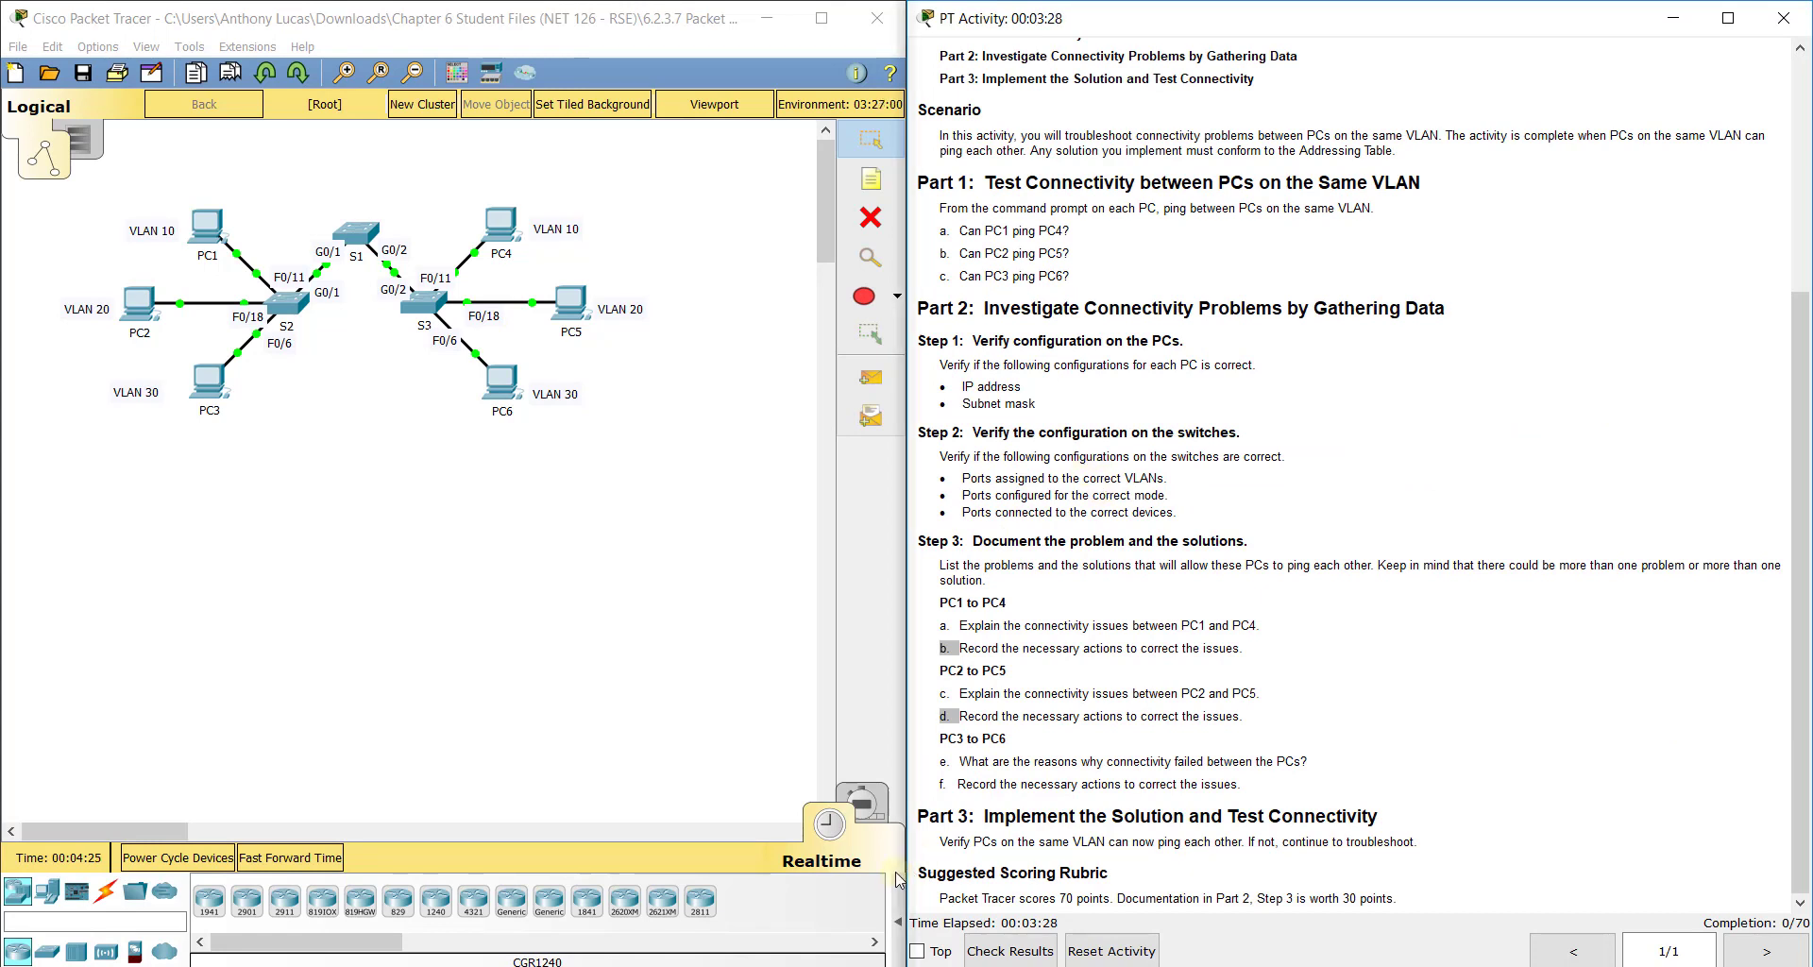
left_click(776, 890)
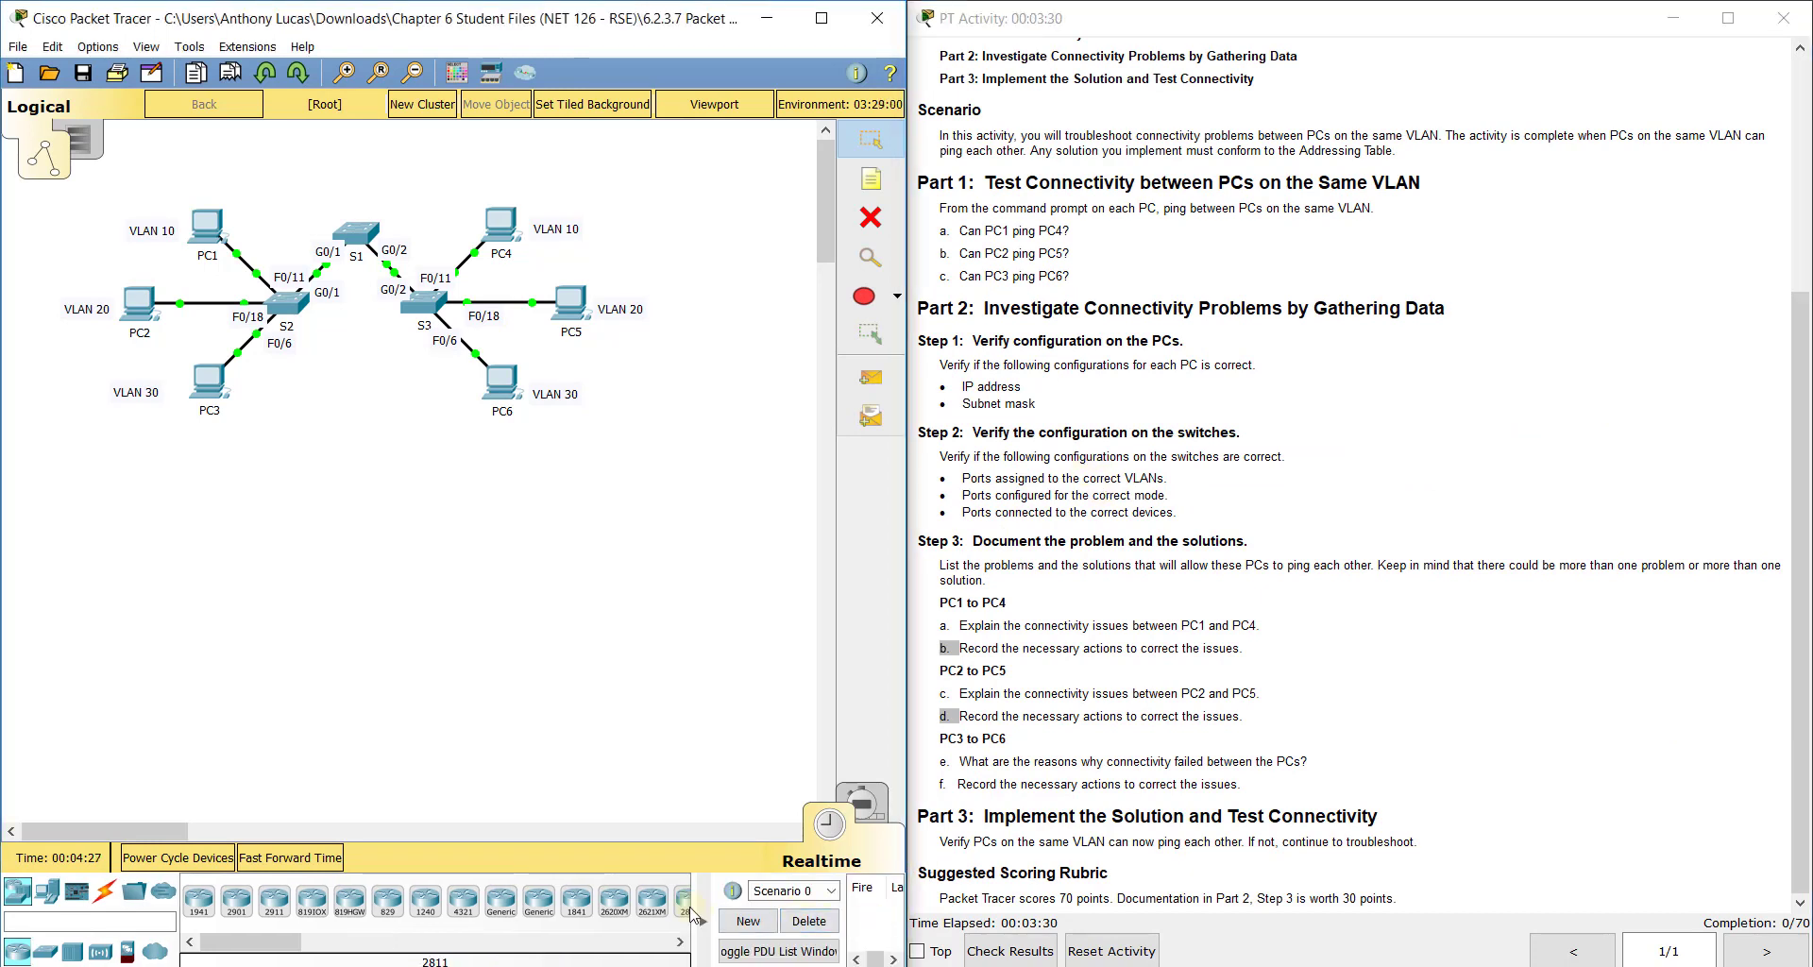
left_click_drag(695, 902, 506, 895)
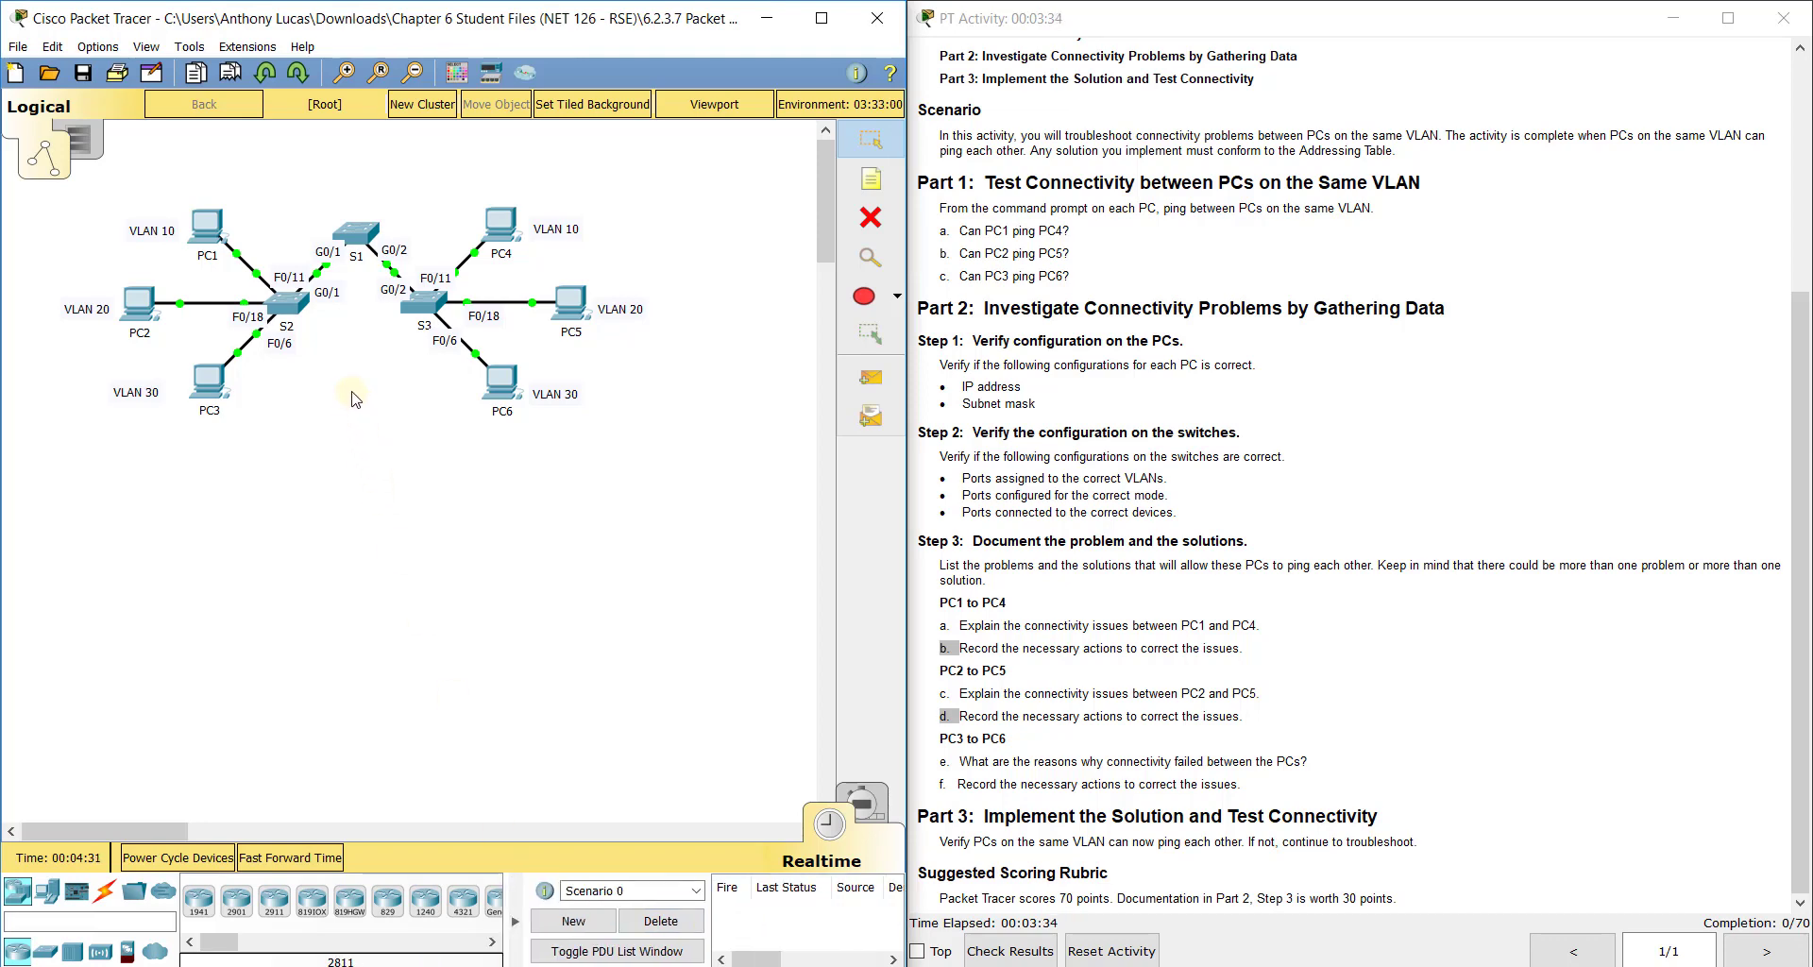
- In a widened S2 window's CLI, enter privileged mode and run show vlan brief
left_click(293, 307)
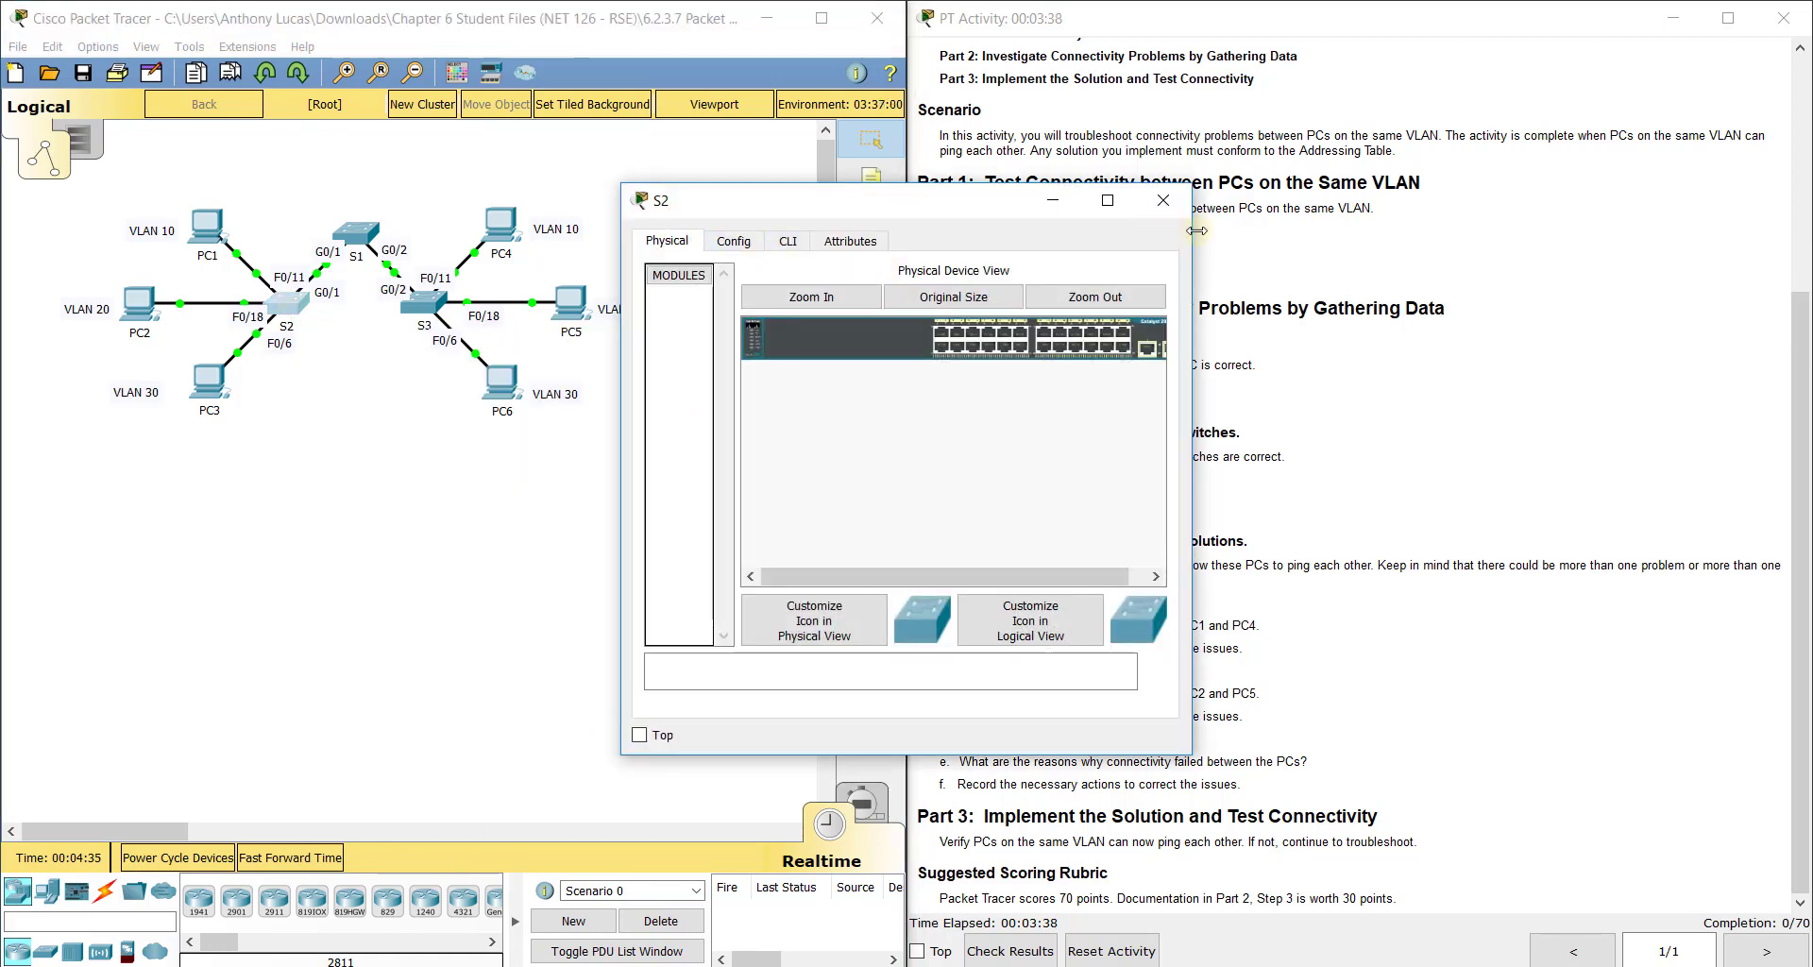
left_click_drag(1192, 236, 1663, 236)
left_click(788, 241)
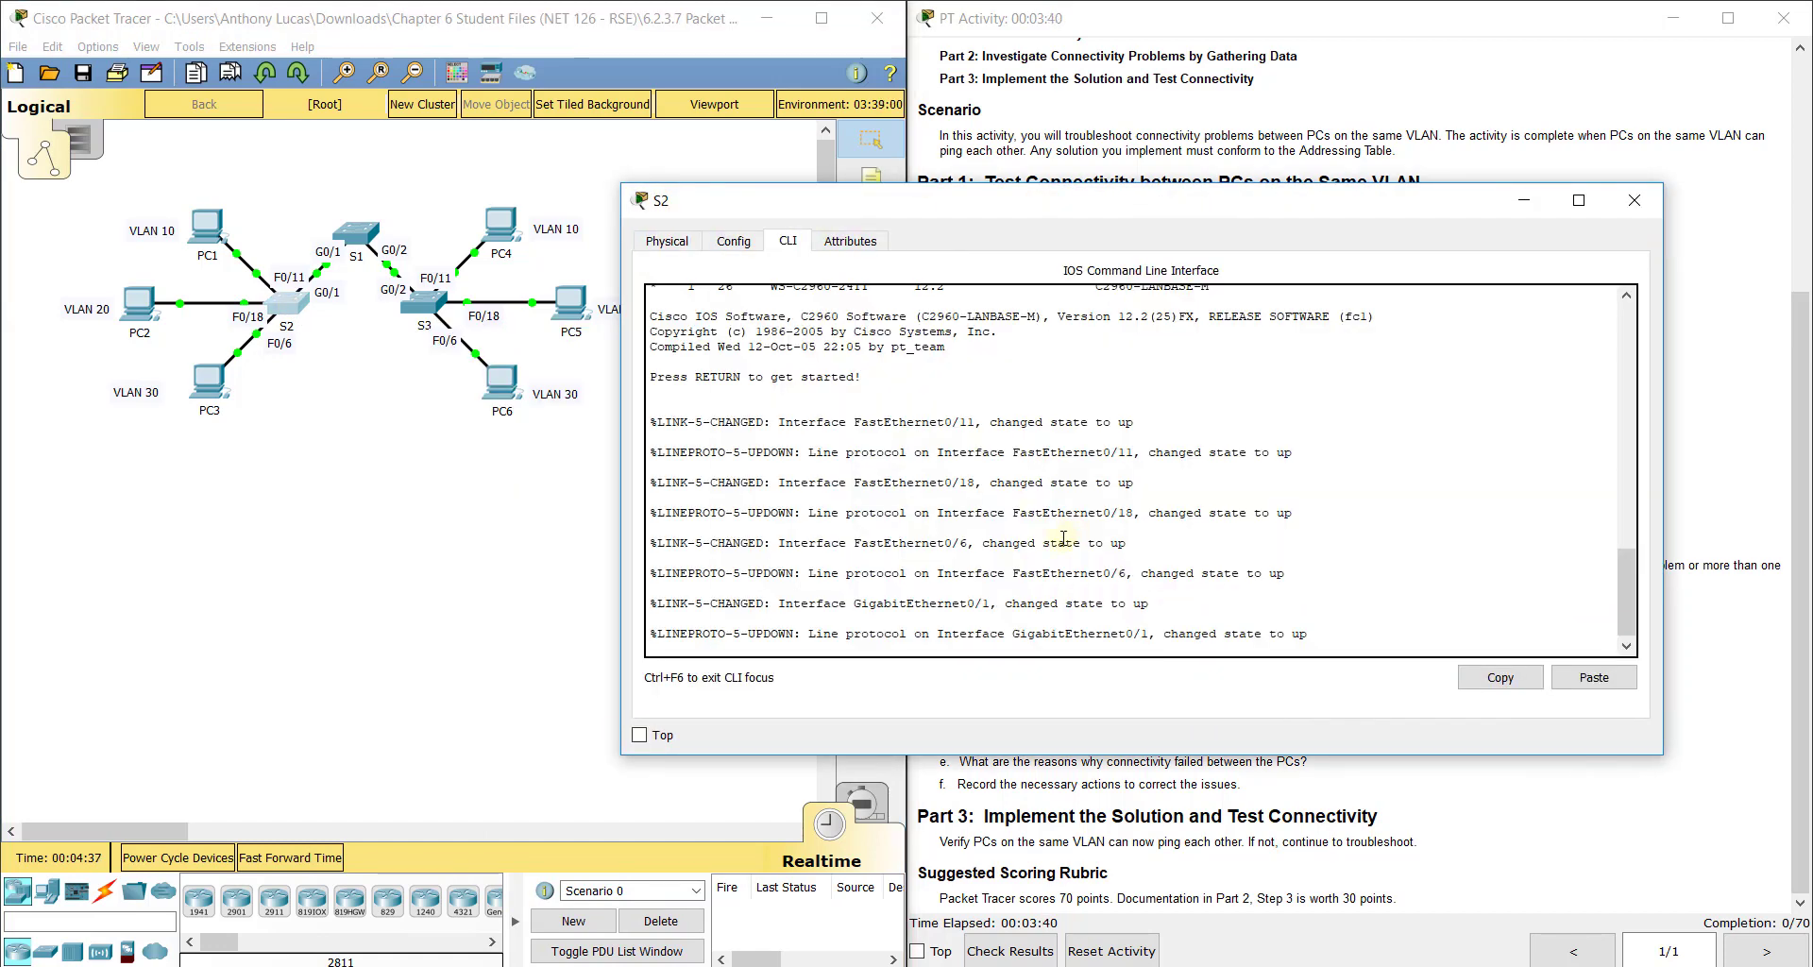
key("Return")
type("en")
key("Return")
type("s")
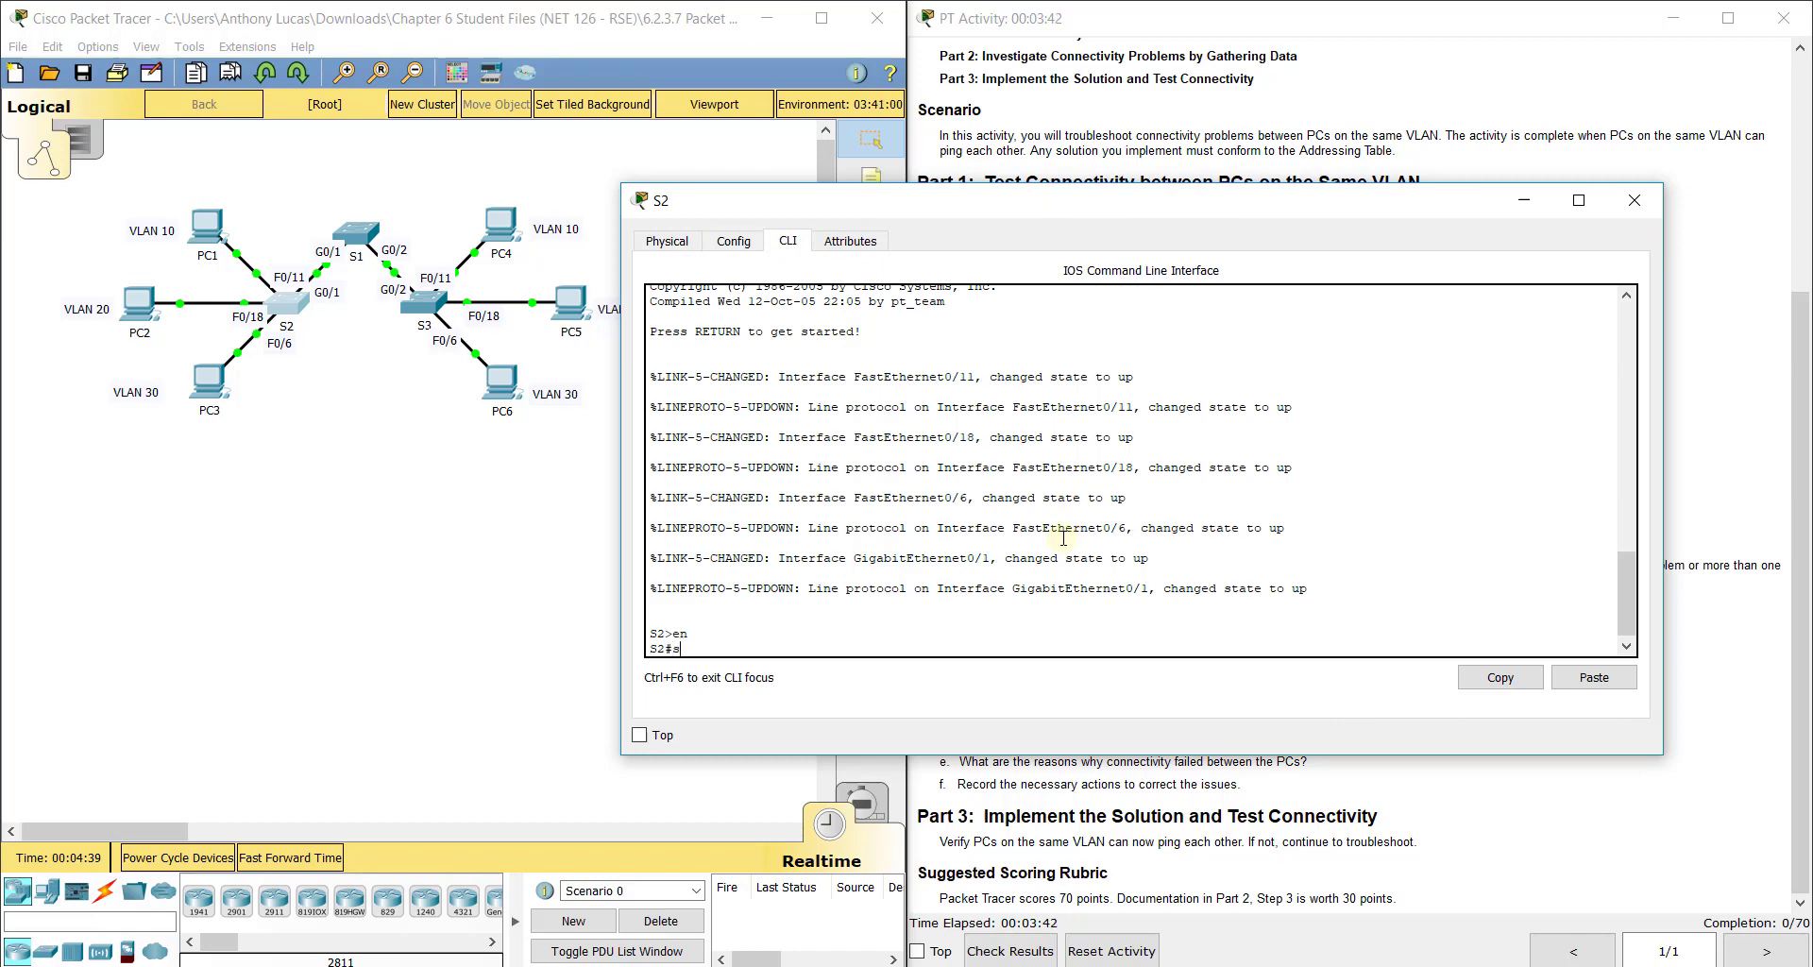
type("how vlan brief")
key("Return")
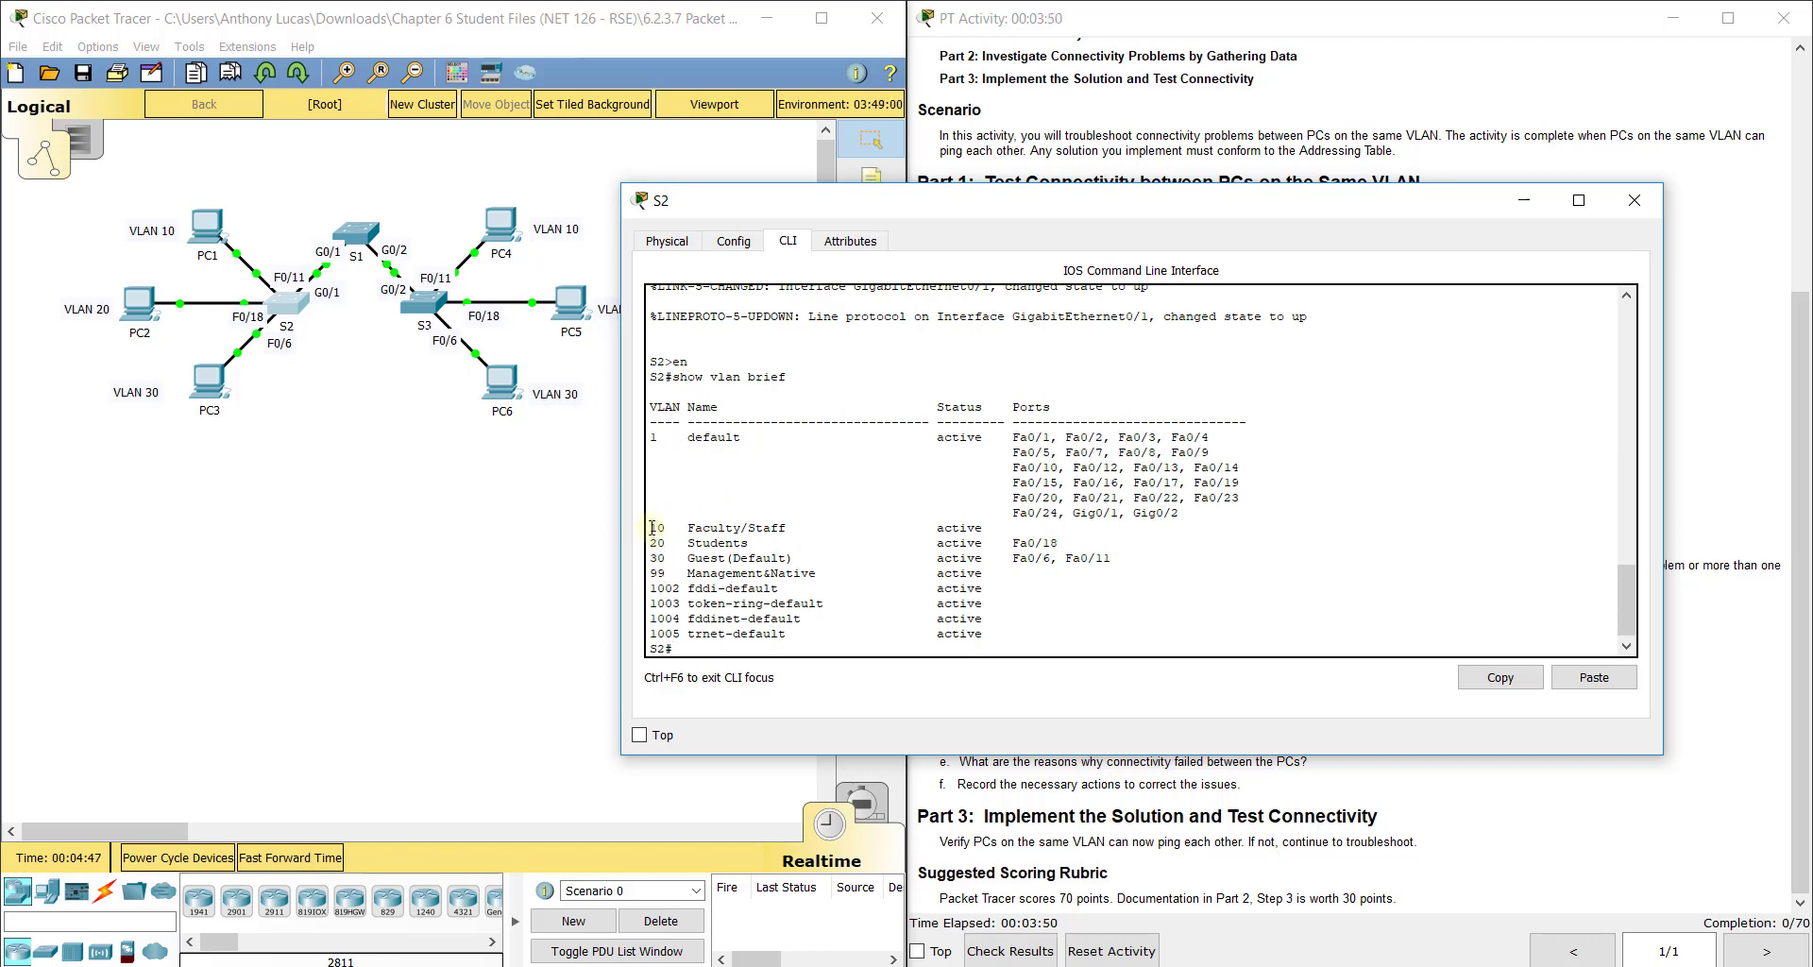
- Highlight the VLAN 20 Students, VLAN 30 Guest and VLAN 10 Faculty/Staff rows
left_click_drag(652, 543, 1056, 539)
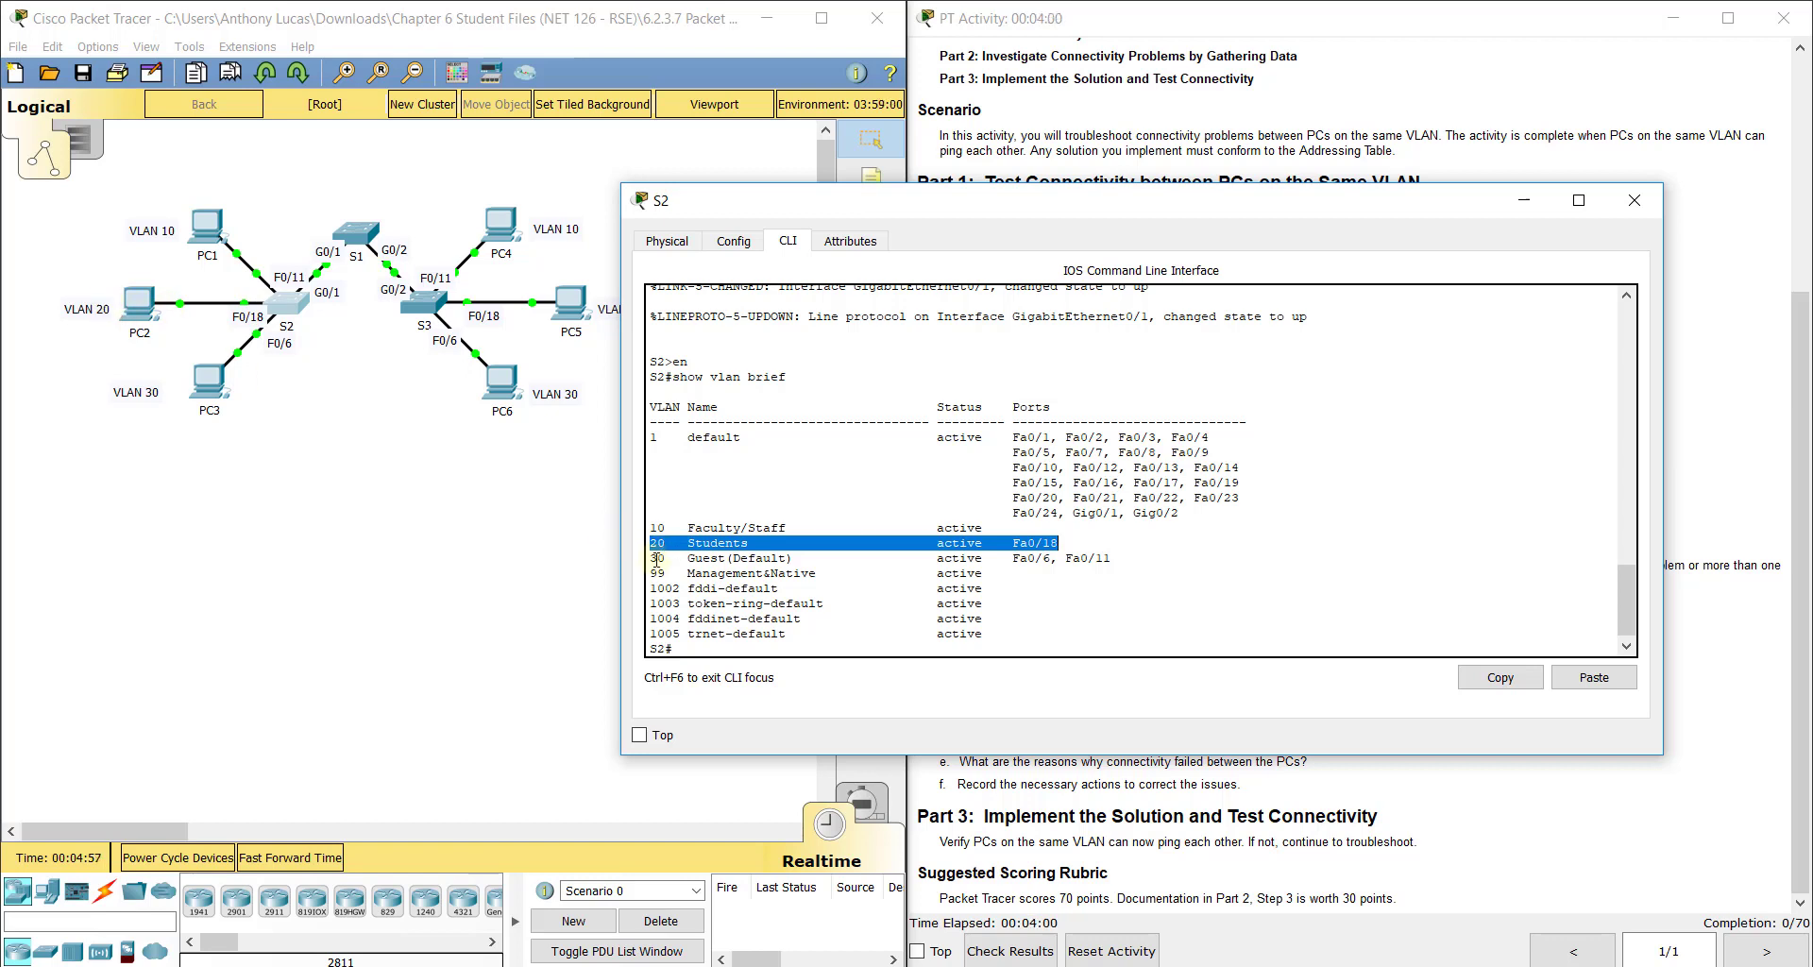
left_click_drag(651, 558, 1112, 559)
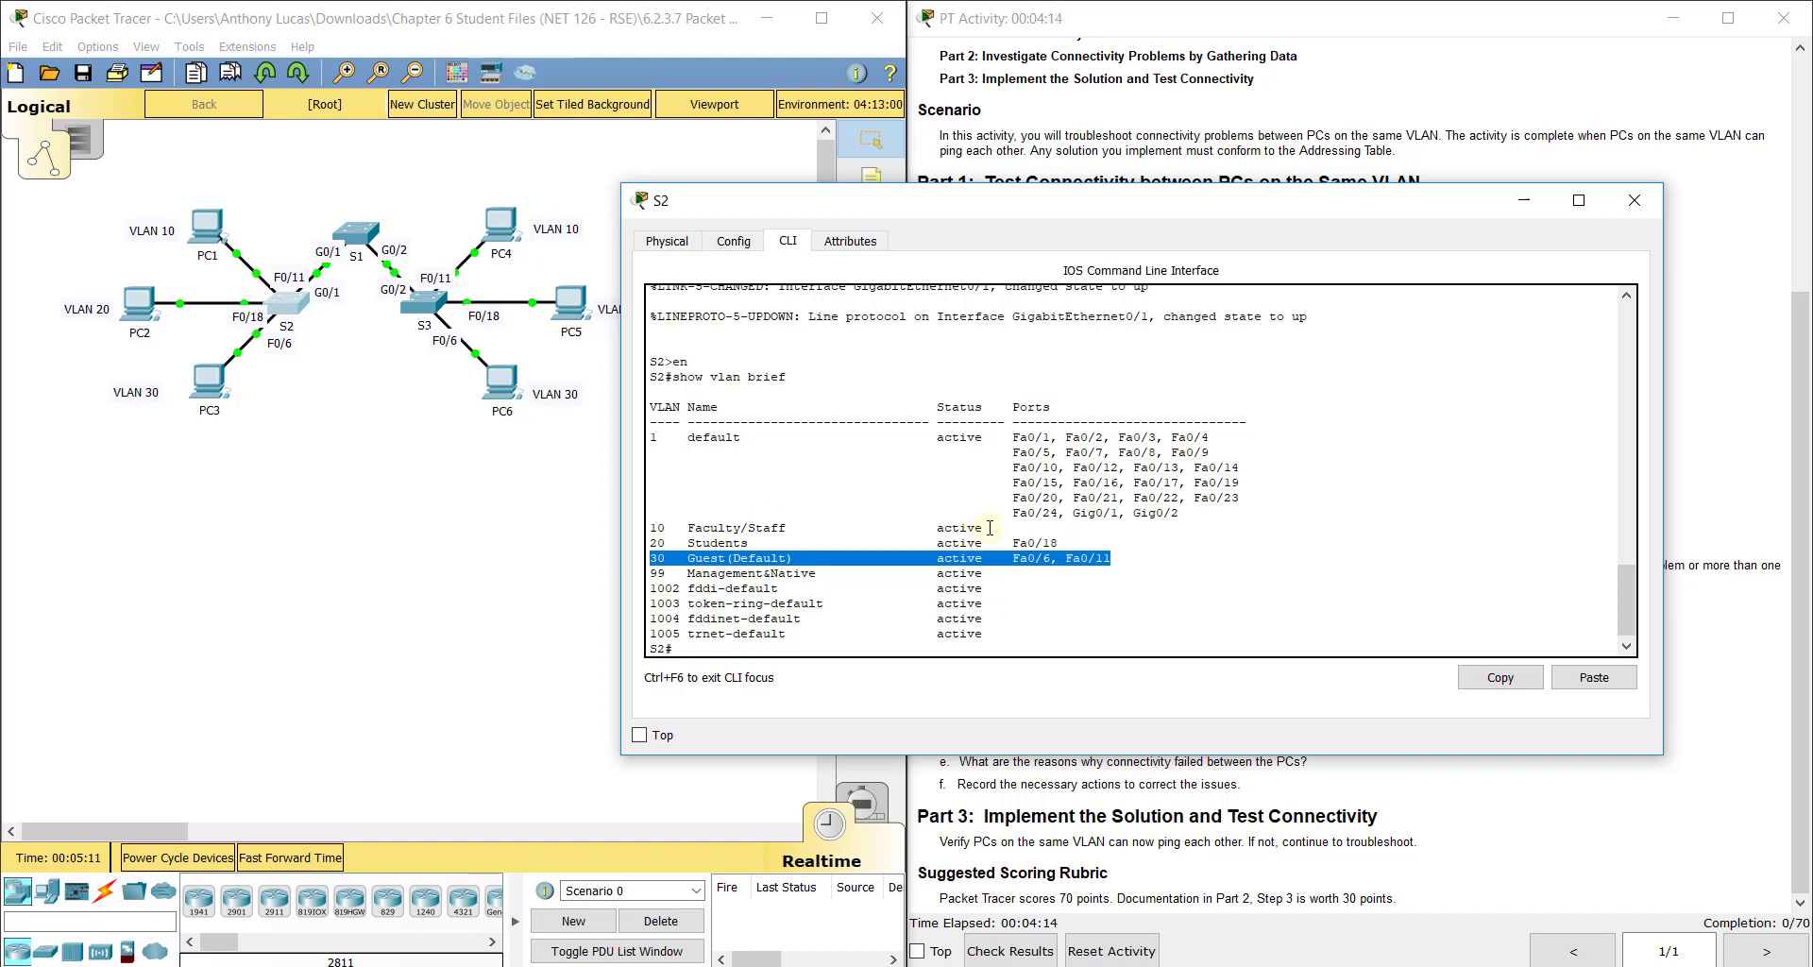
left_click_drag(652, 528, 1012, 531)
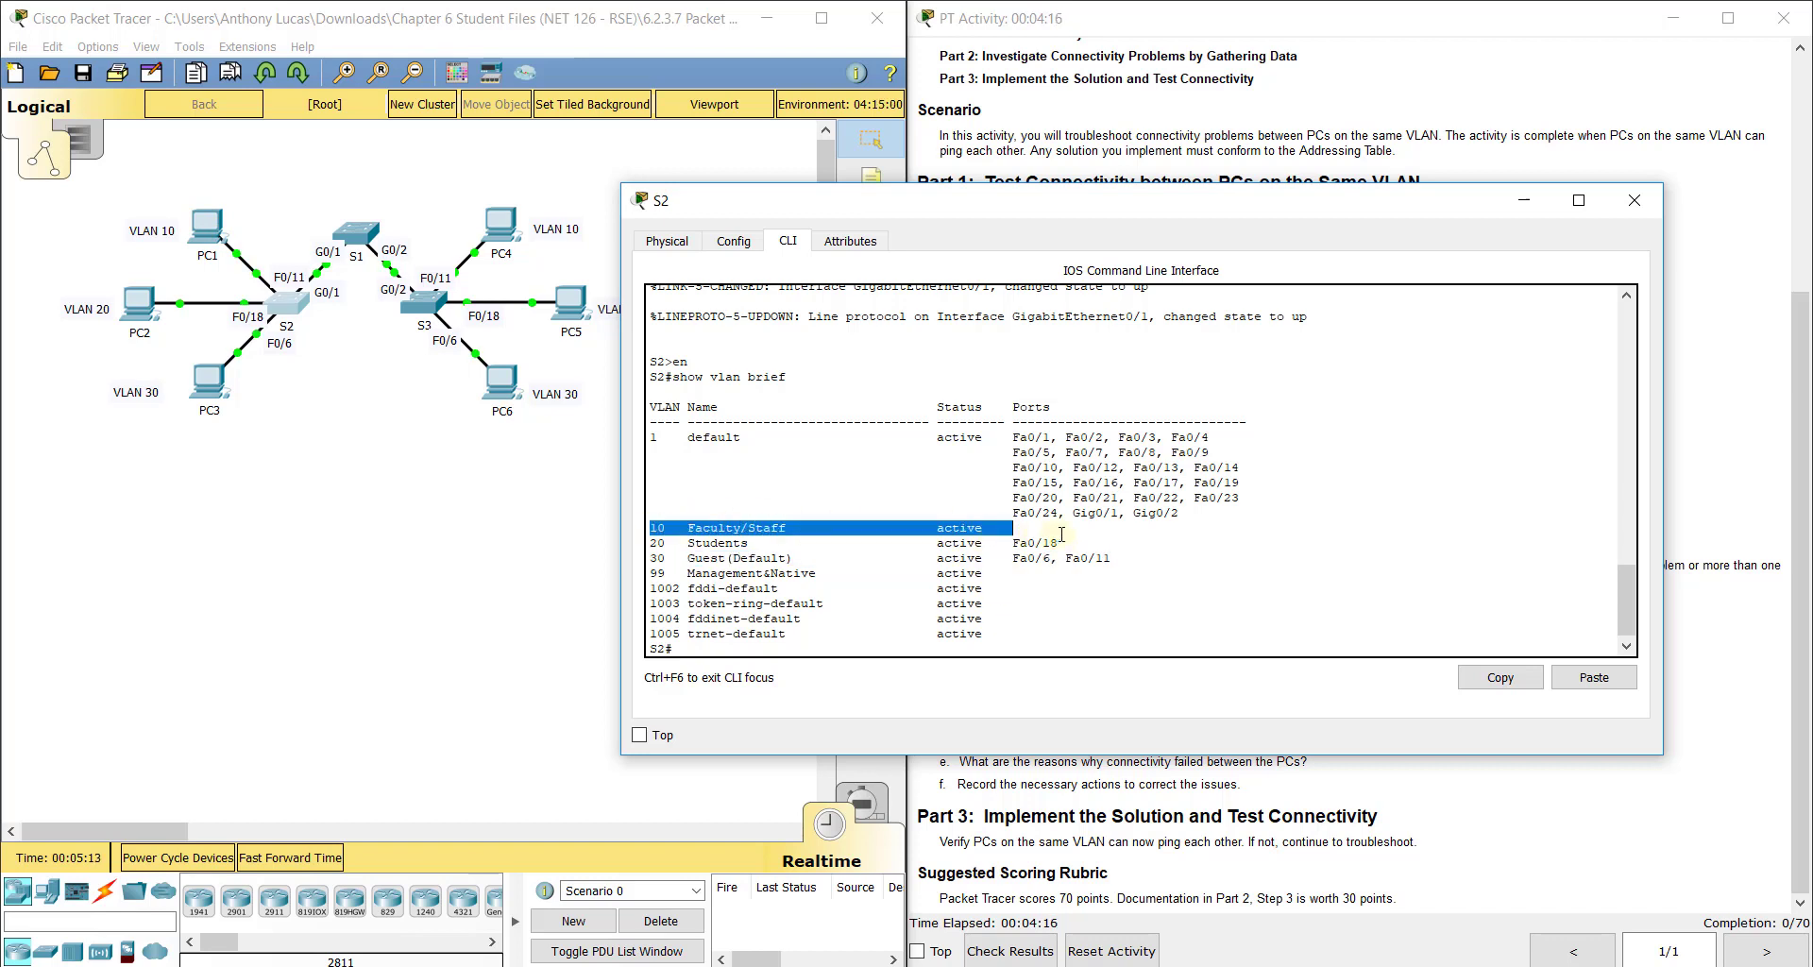
- Enter global configuration on S2 and review the running config showing Fa0/11 on access VLAN 30
left_click(1032, 627)
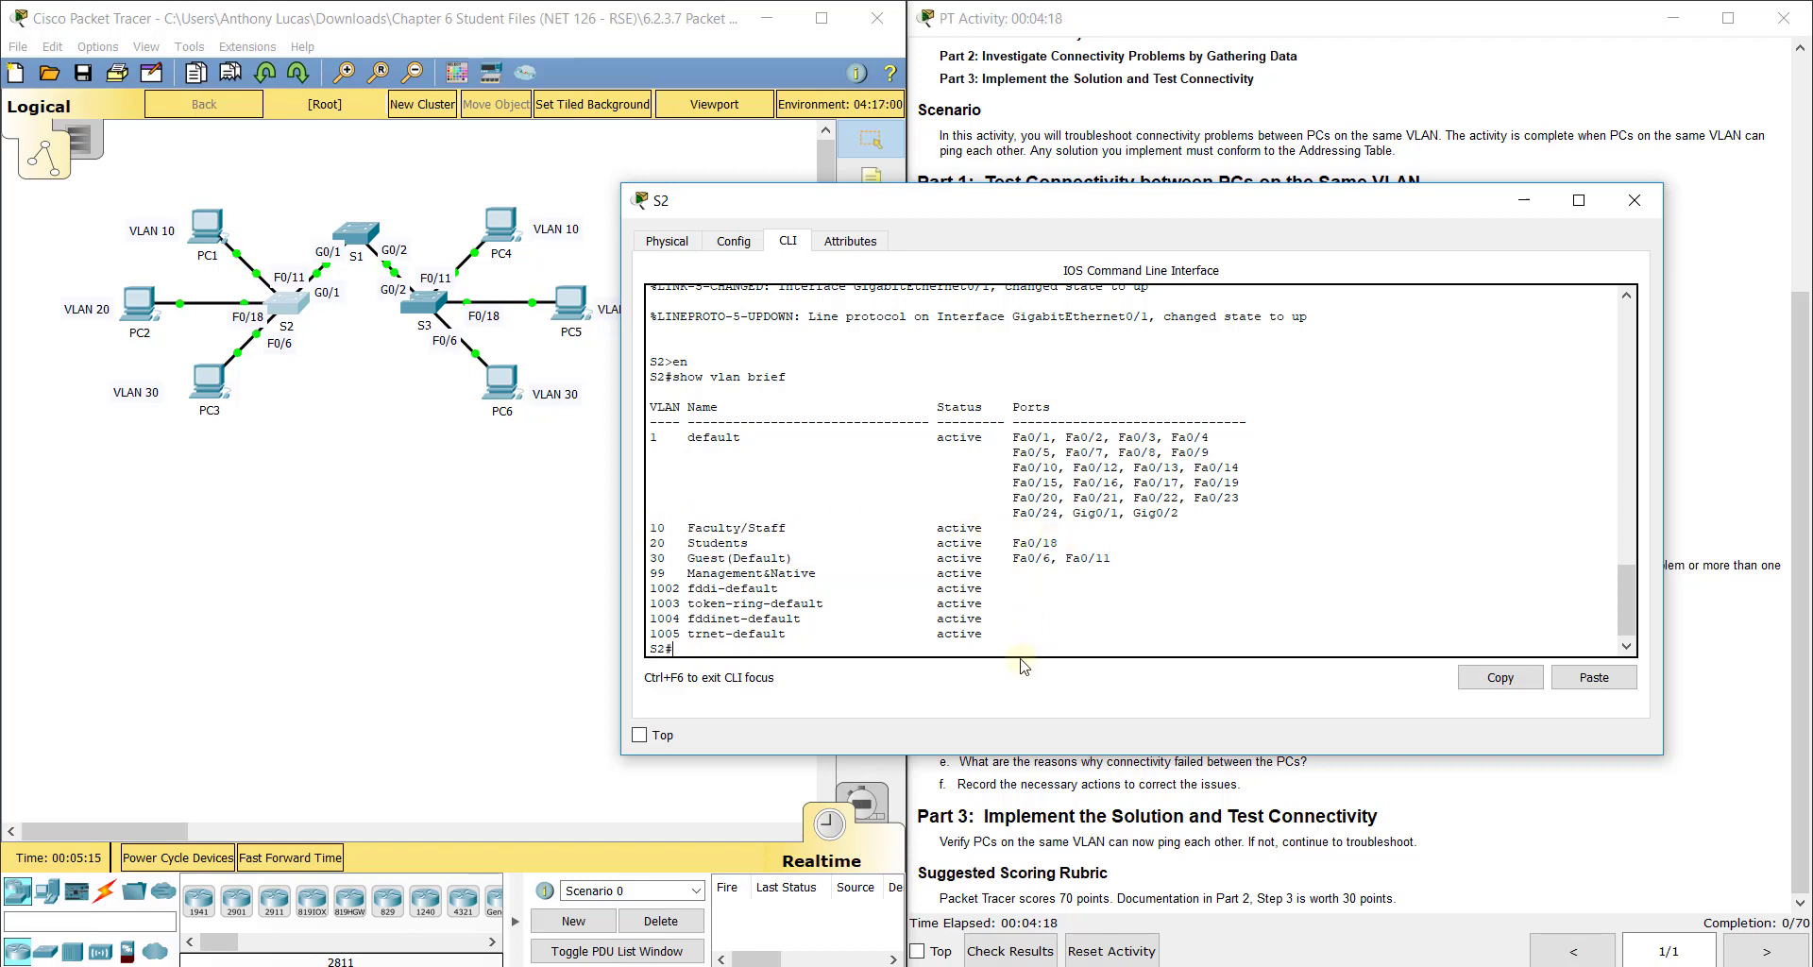
type("config t")
key("Return")
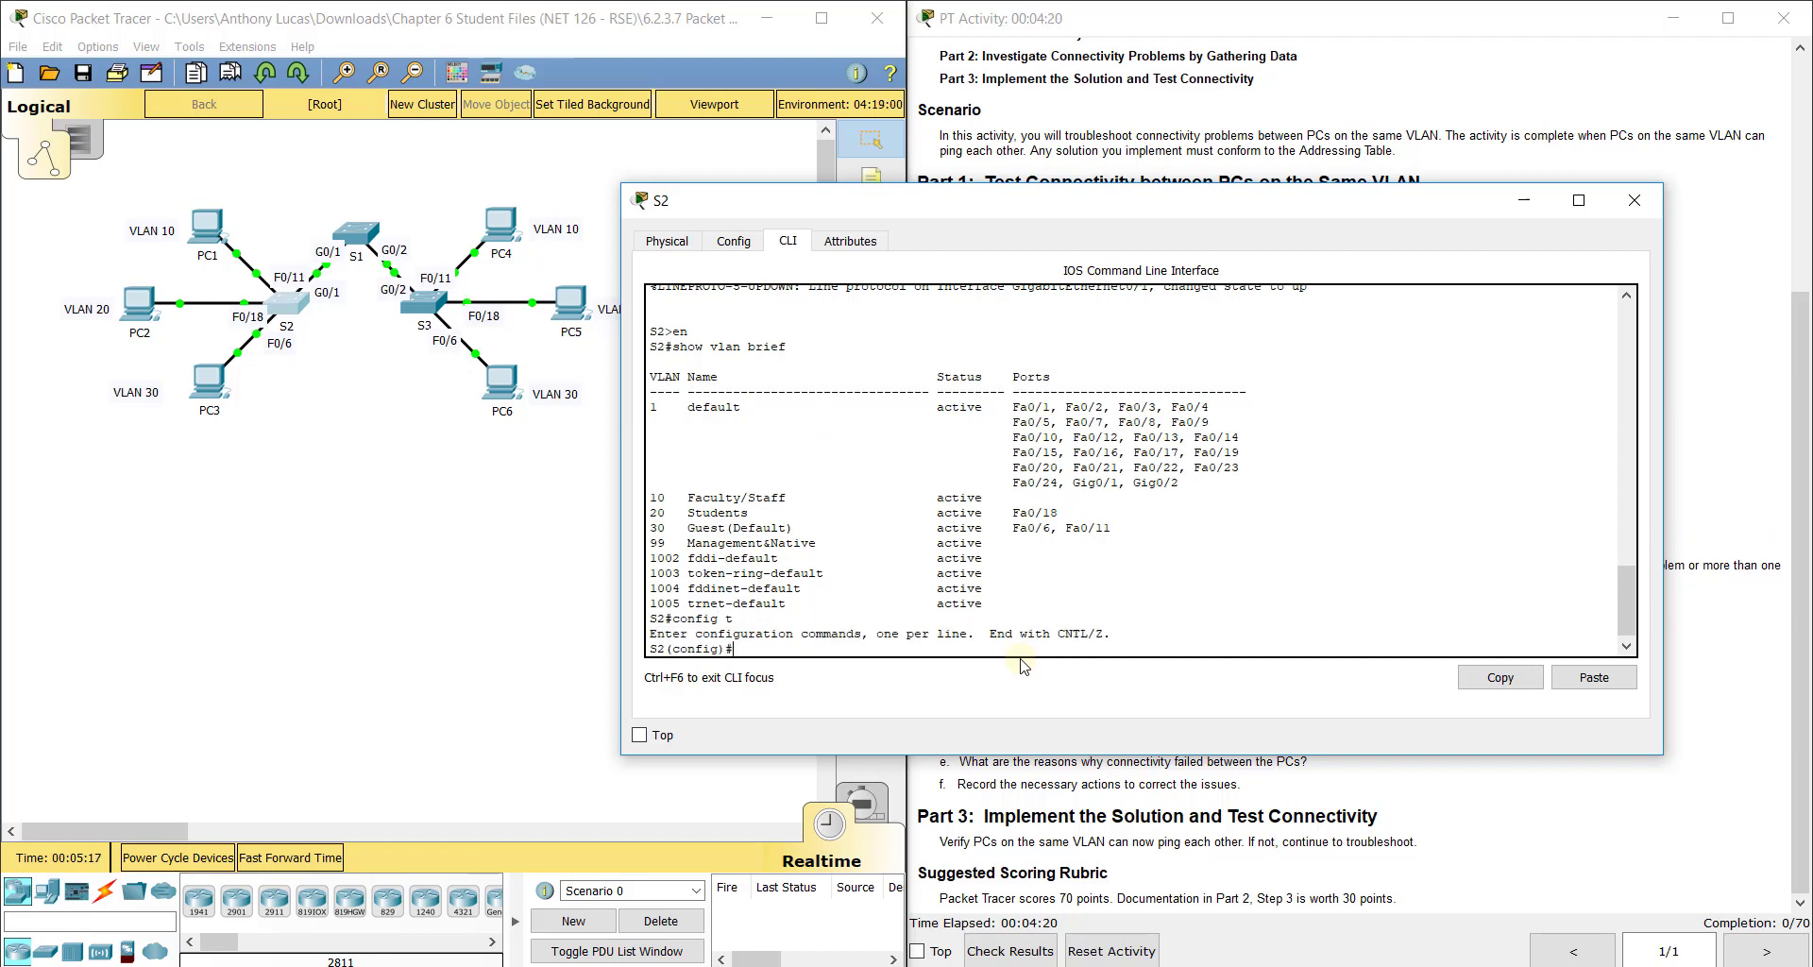
type("do sh run")
key("Return")
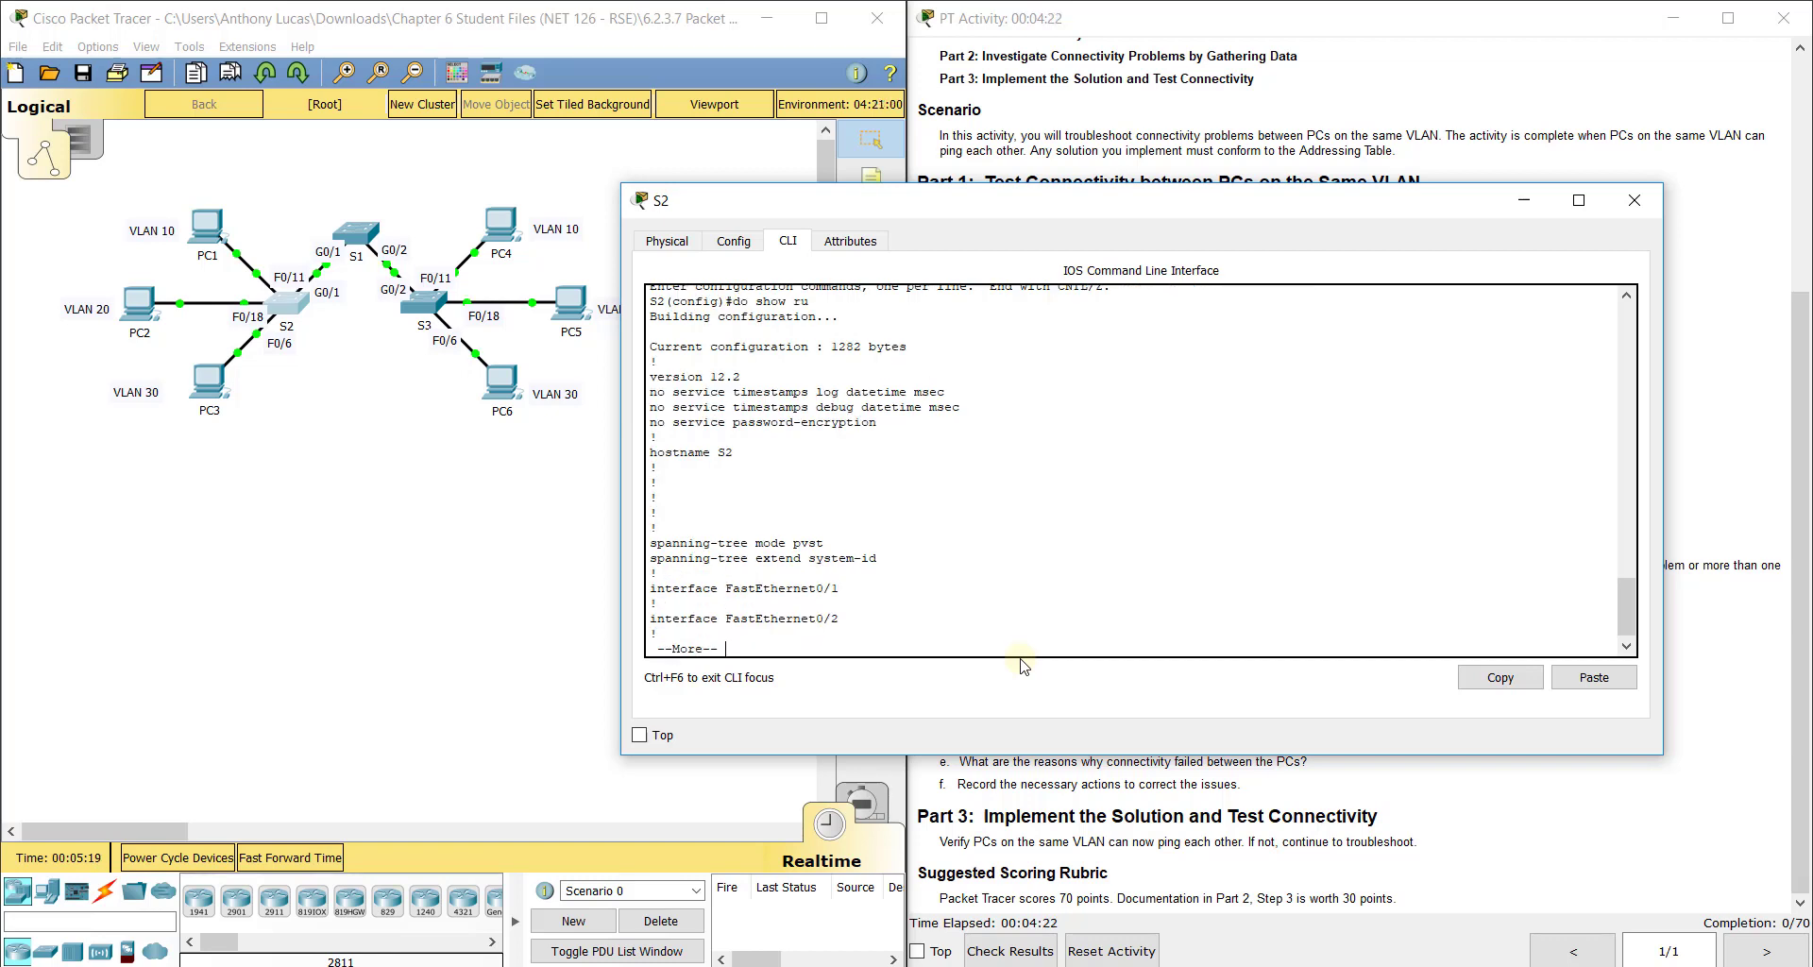
scroll(853, 501, "up", 1)
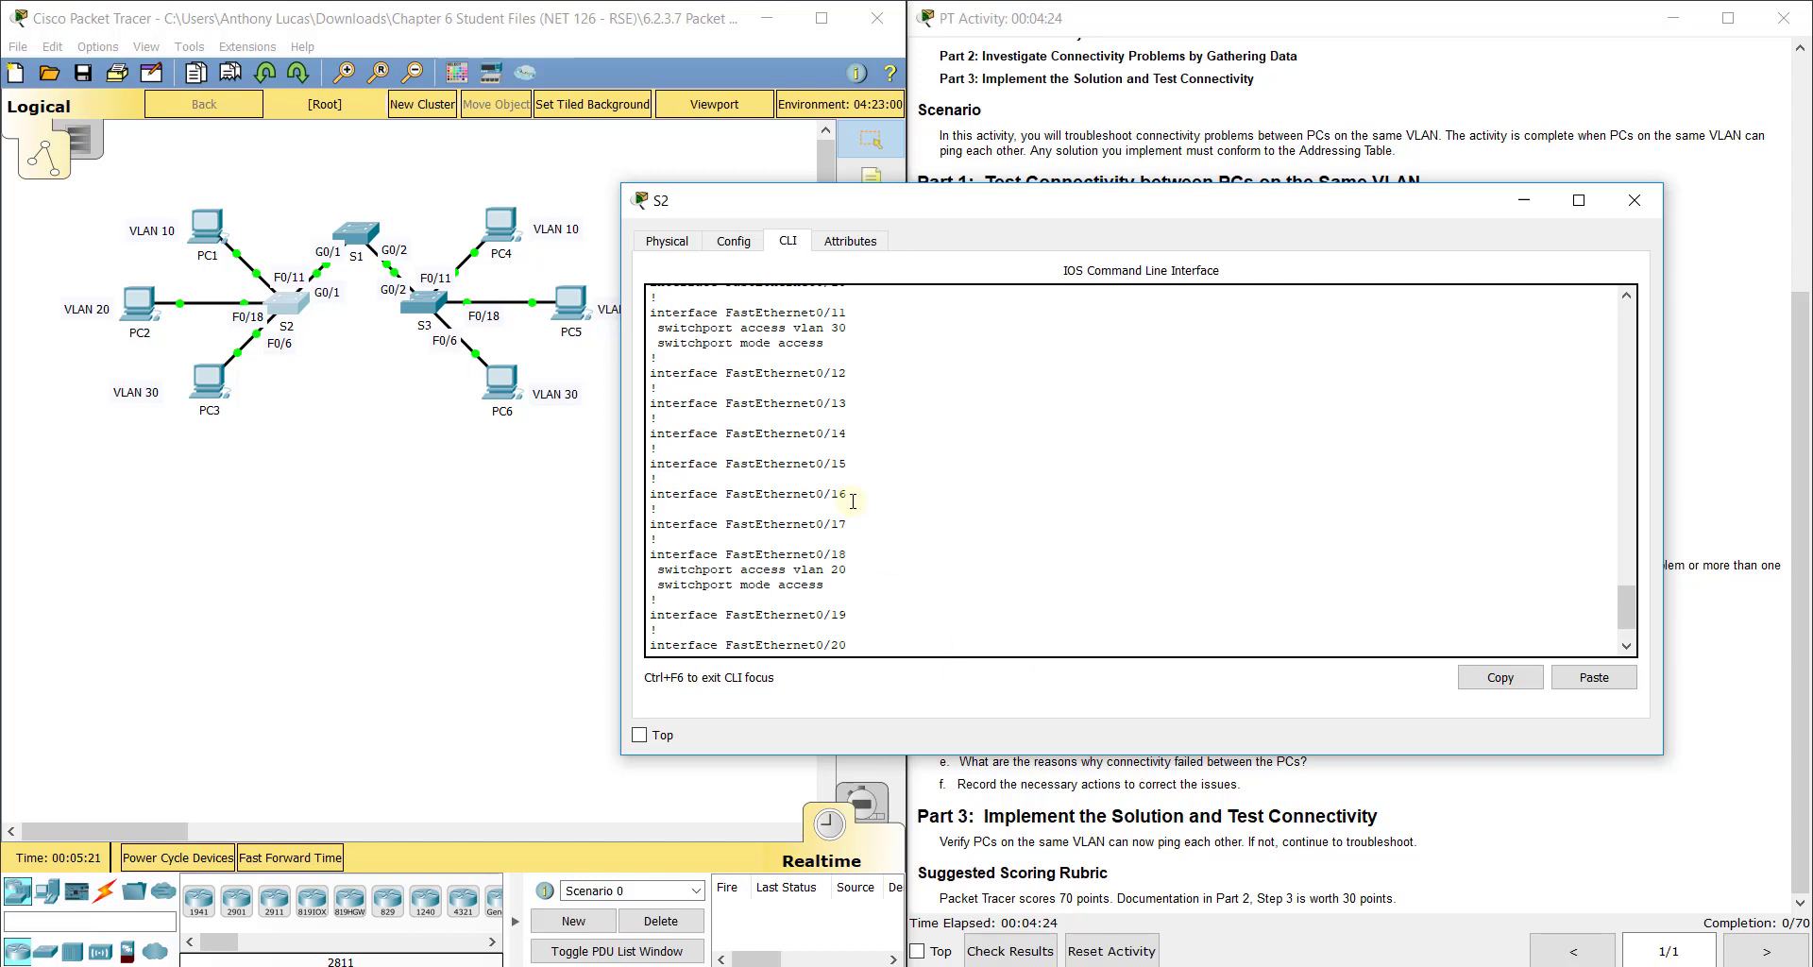
left_click_drag(840, 337, 658, 328)
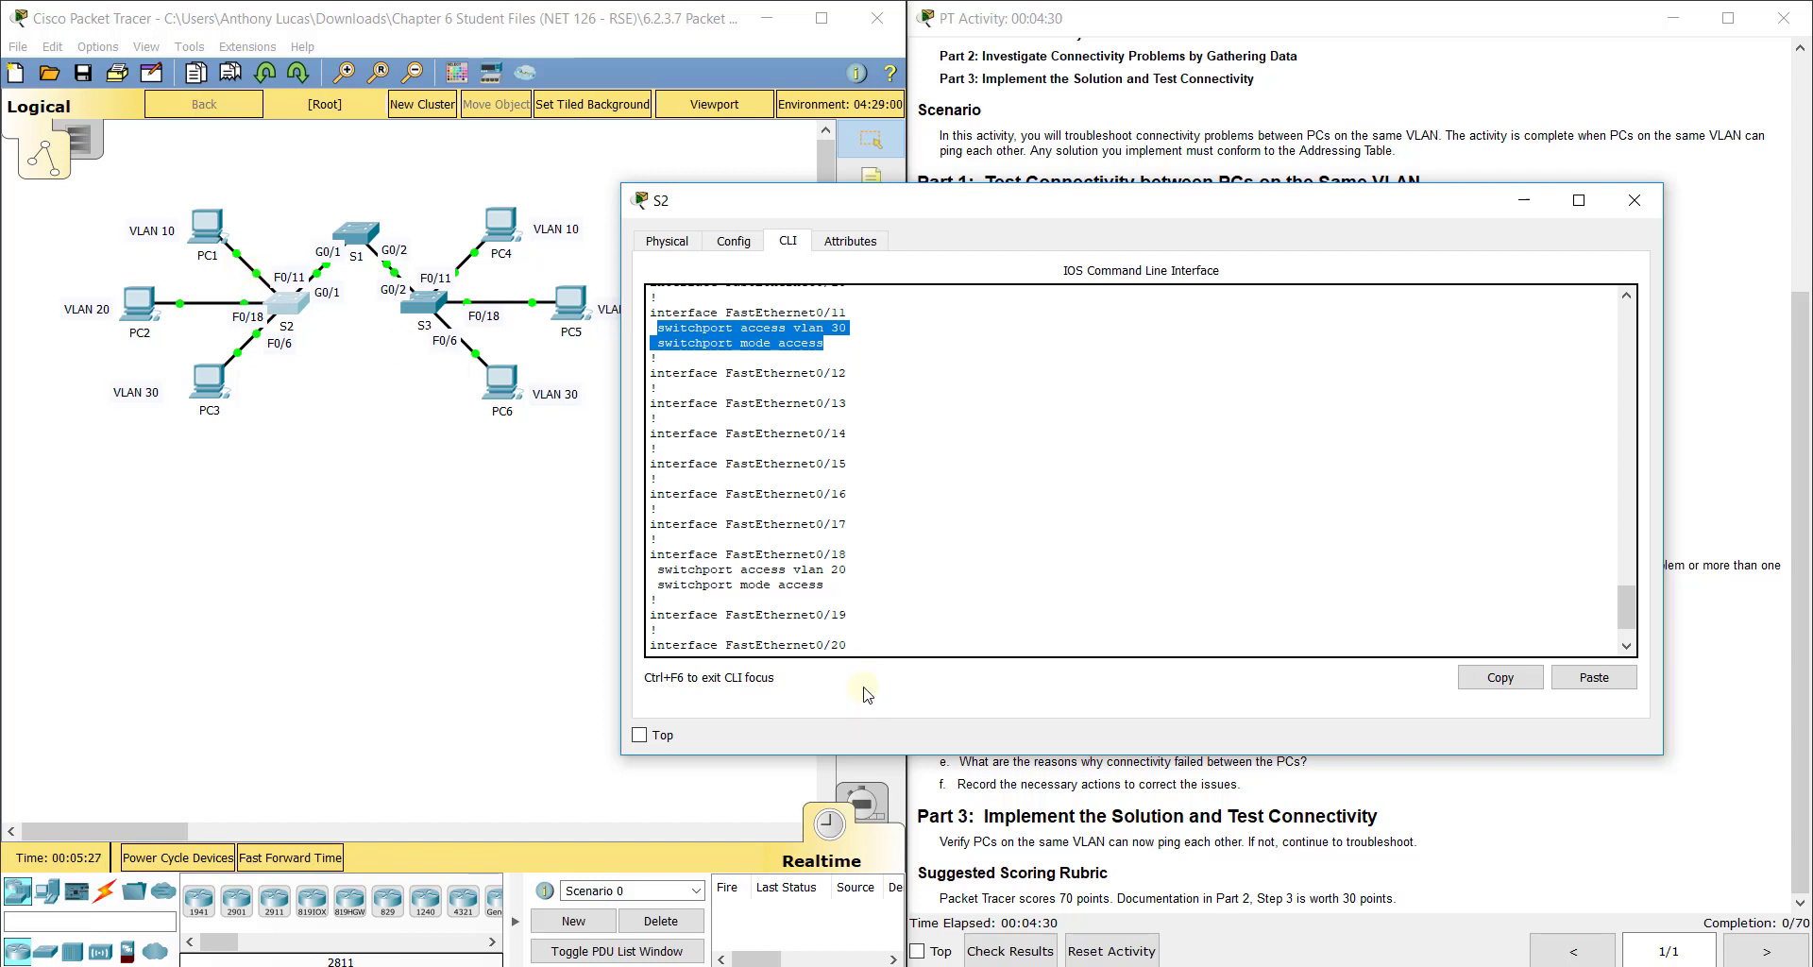
left_click(831, 623)
key("space")
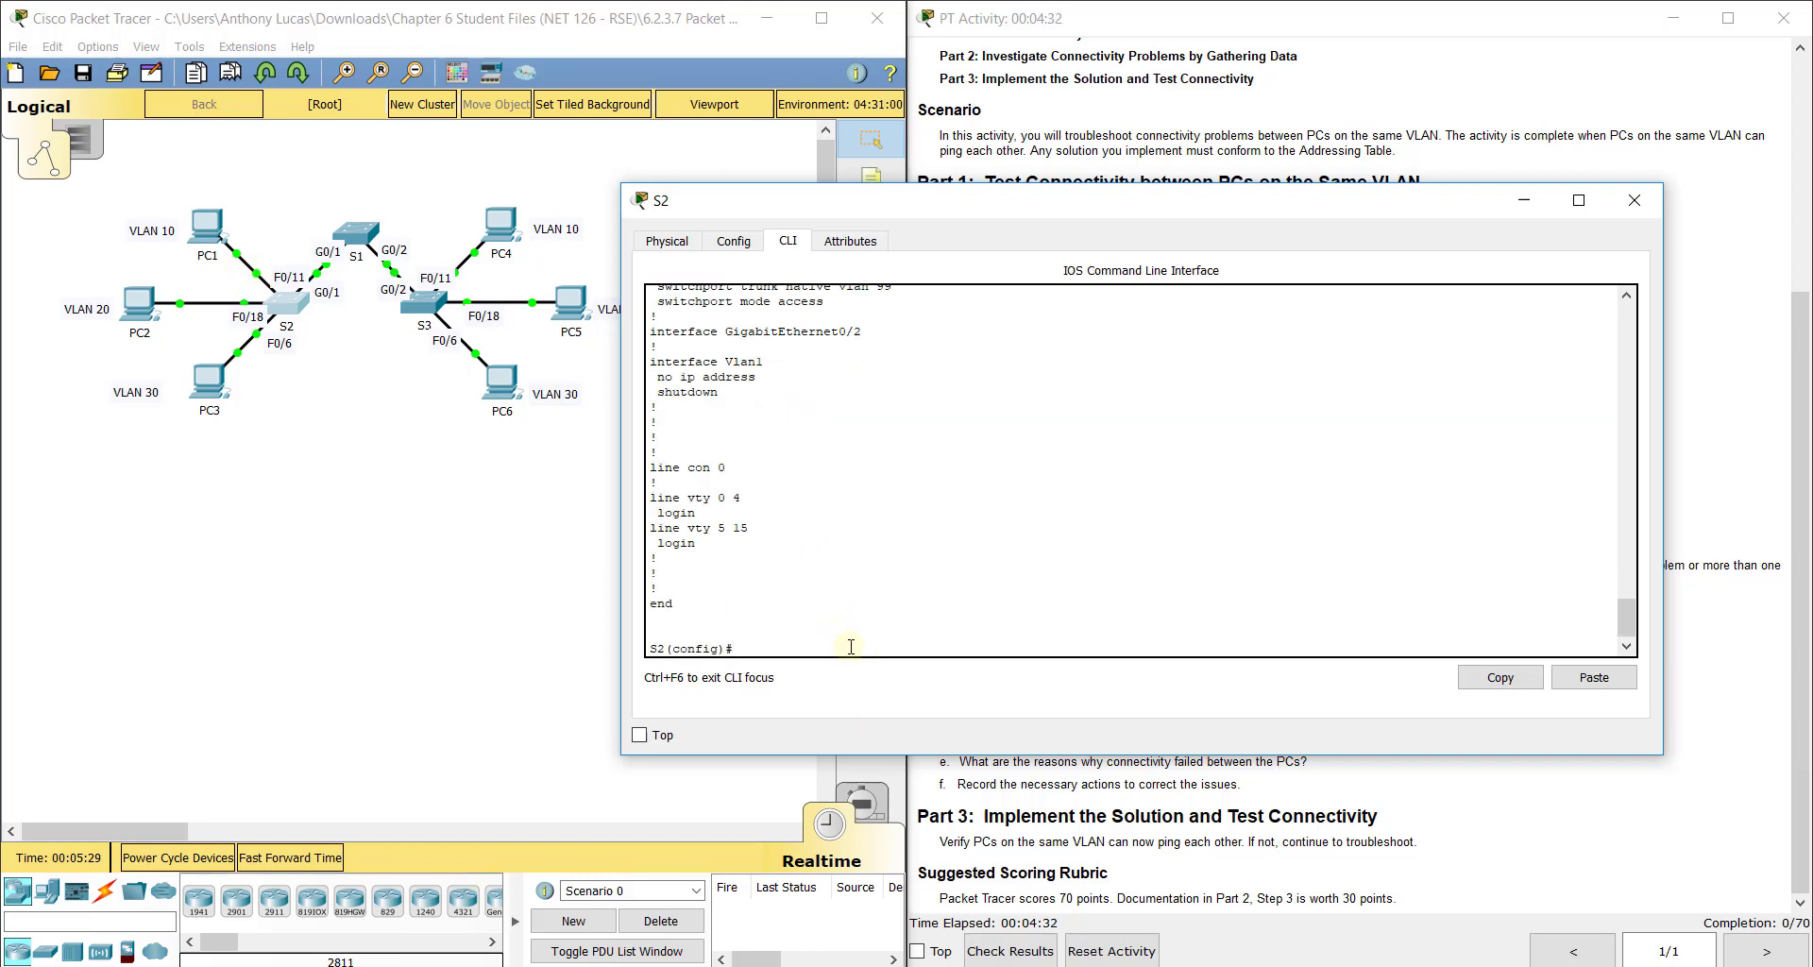
- Remove Fa0/11 from VLAN 30, assign it to VLAN 10, and recheck the VLAN summary
type("int fa0/11")
key("Return")
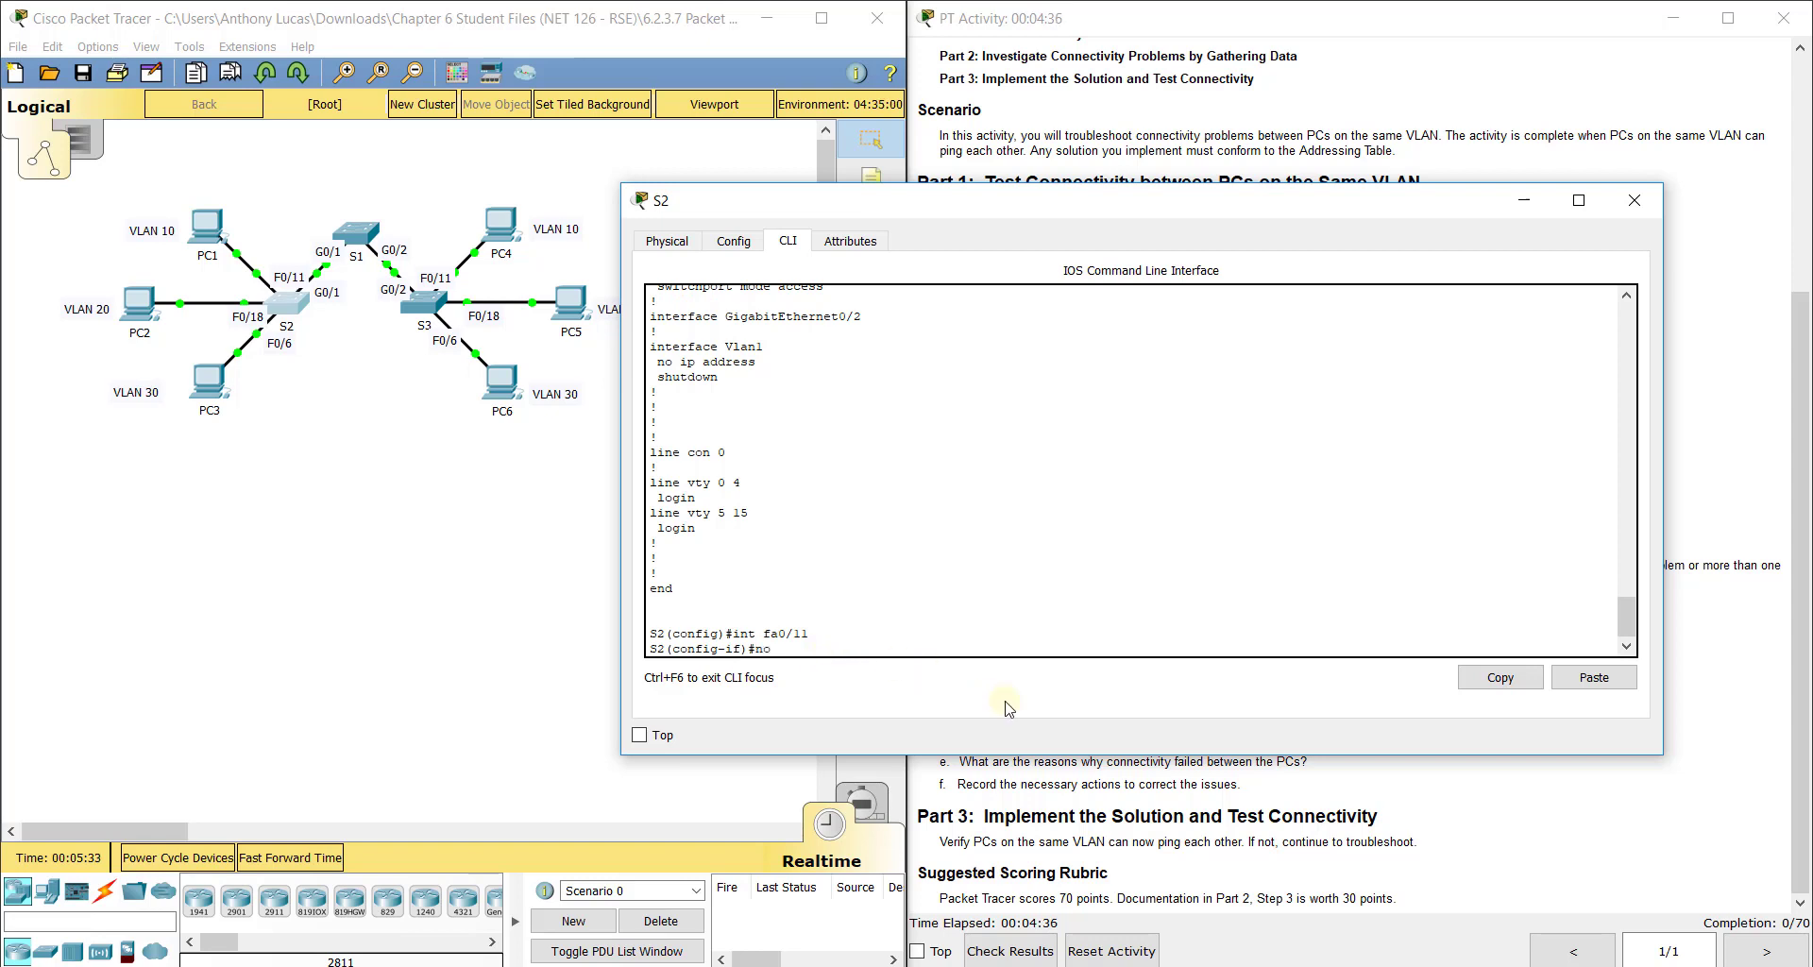
type("no switchport access vlan 30")
key("Return")
type("switchport acces")
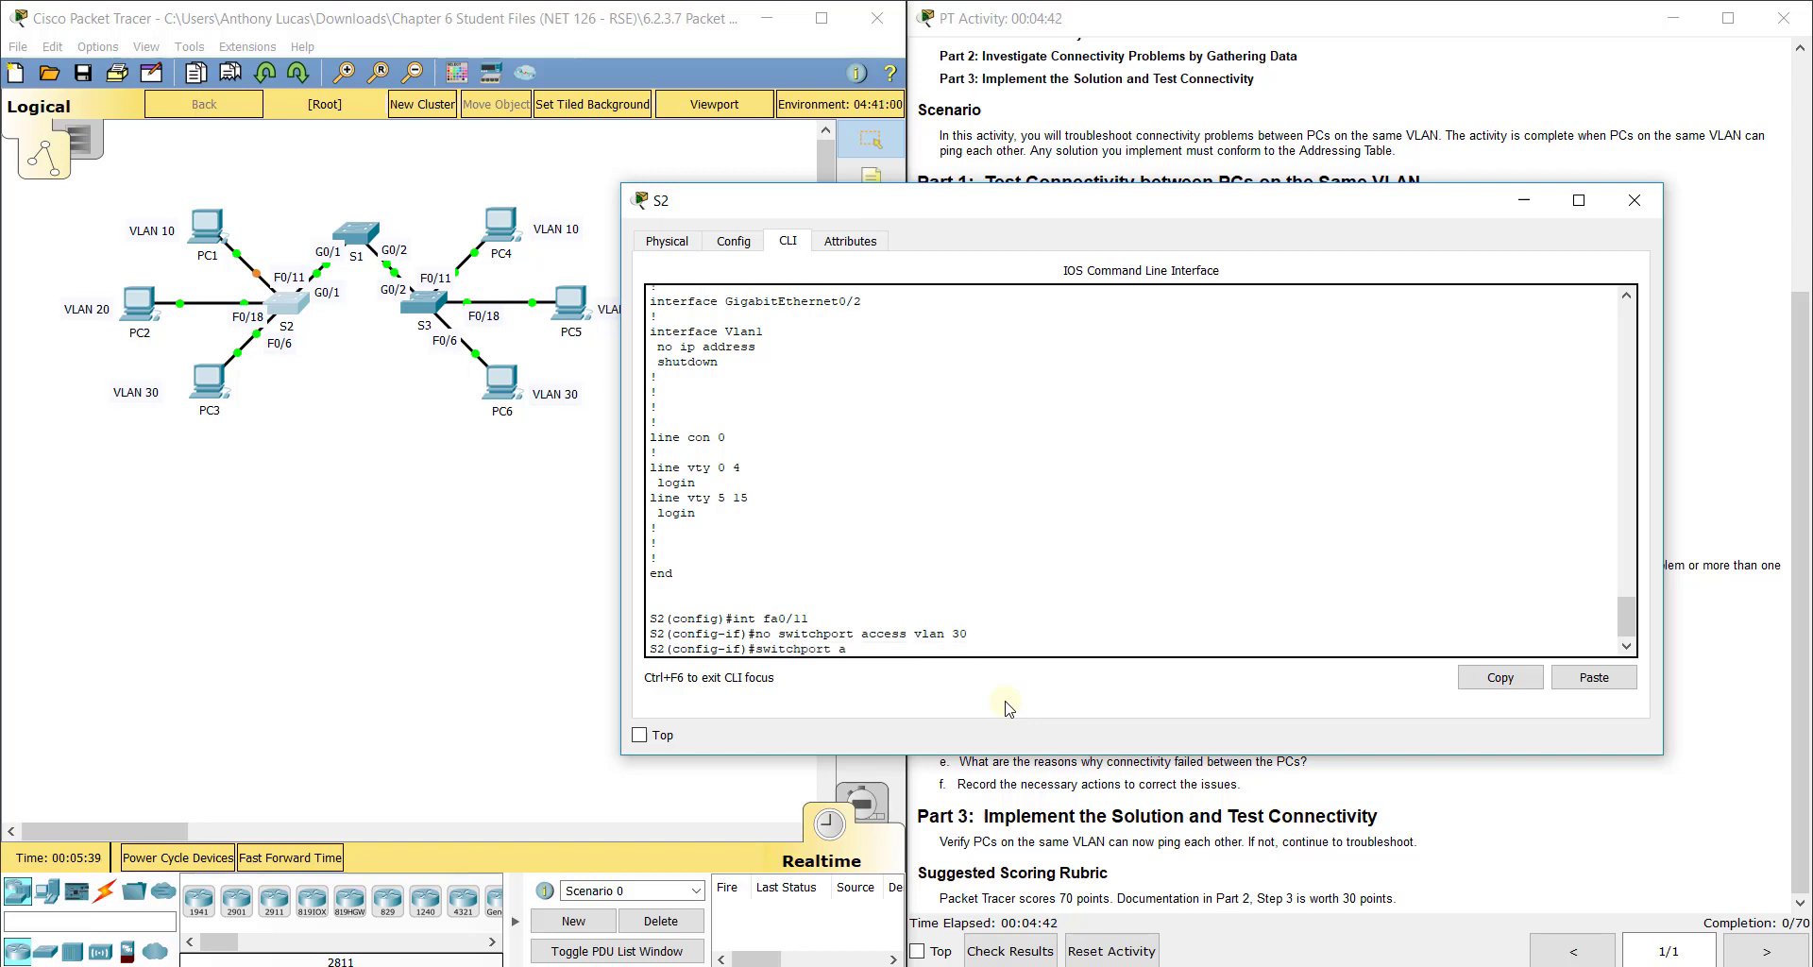
type("s vlan 10")
key("Return")
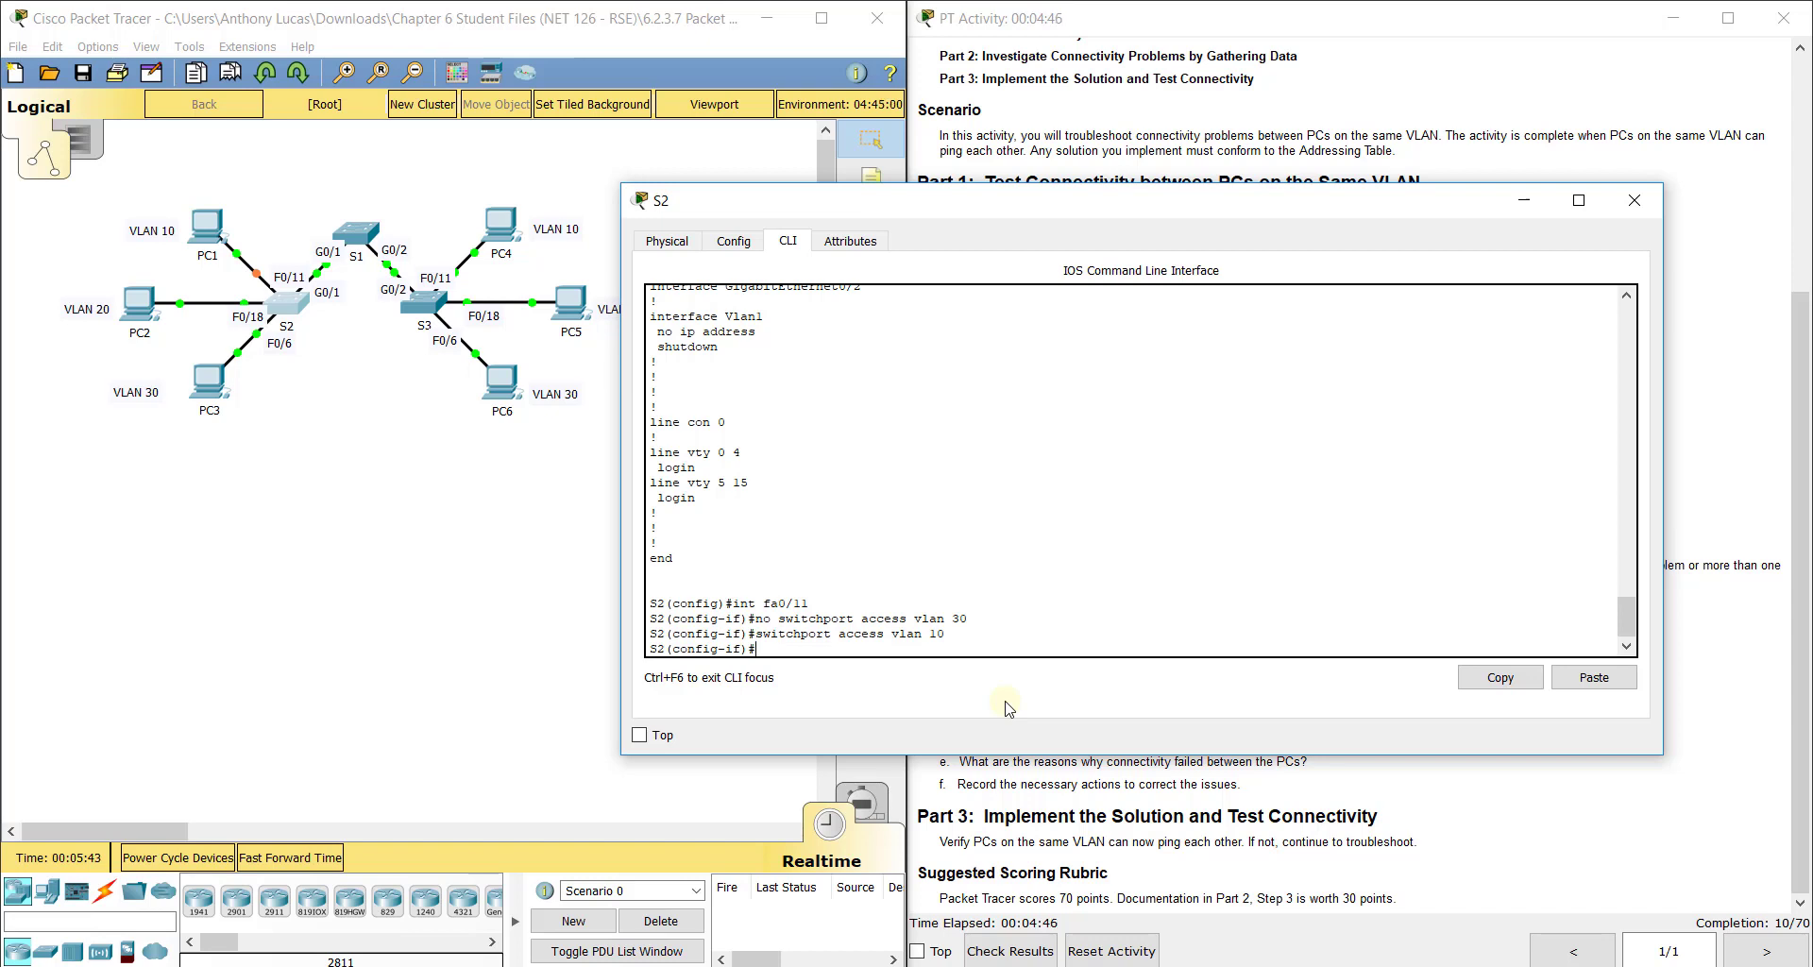
type("do show vlan briefief")
key("Return")
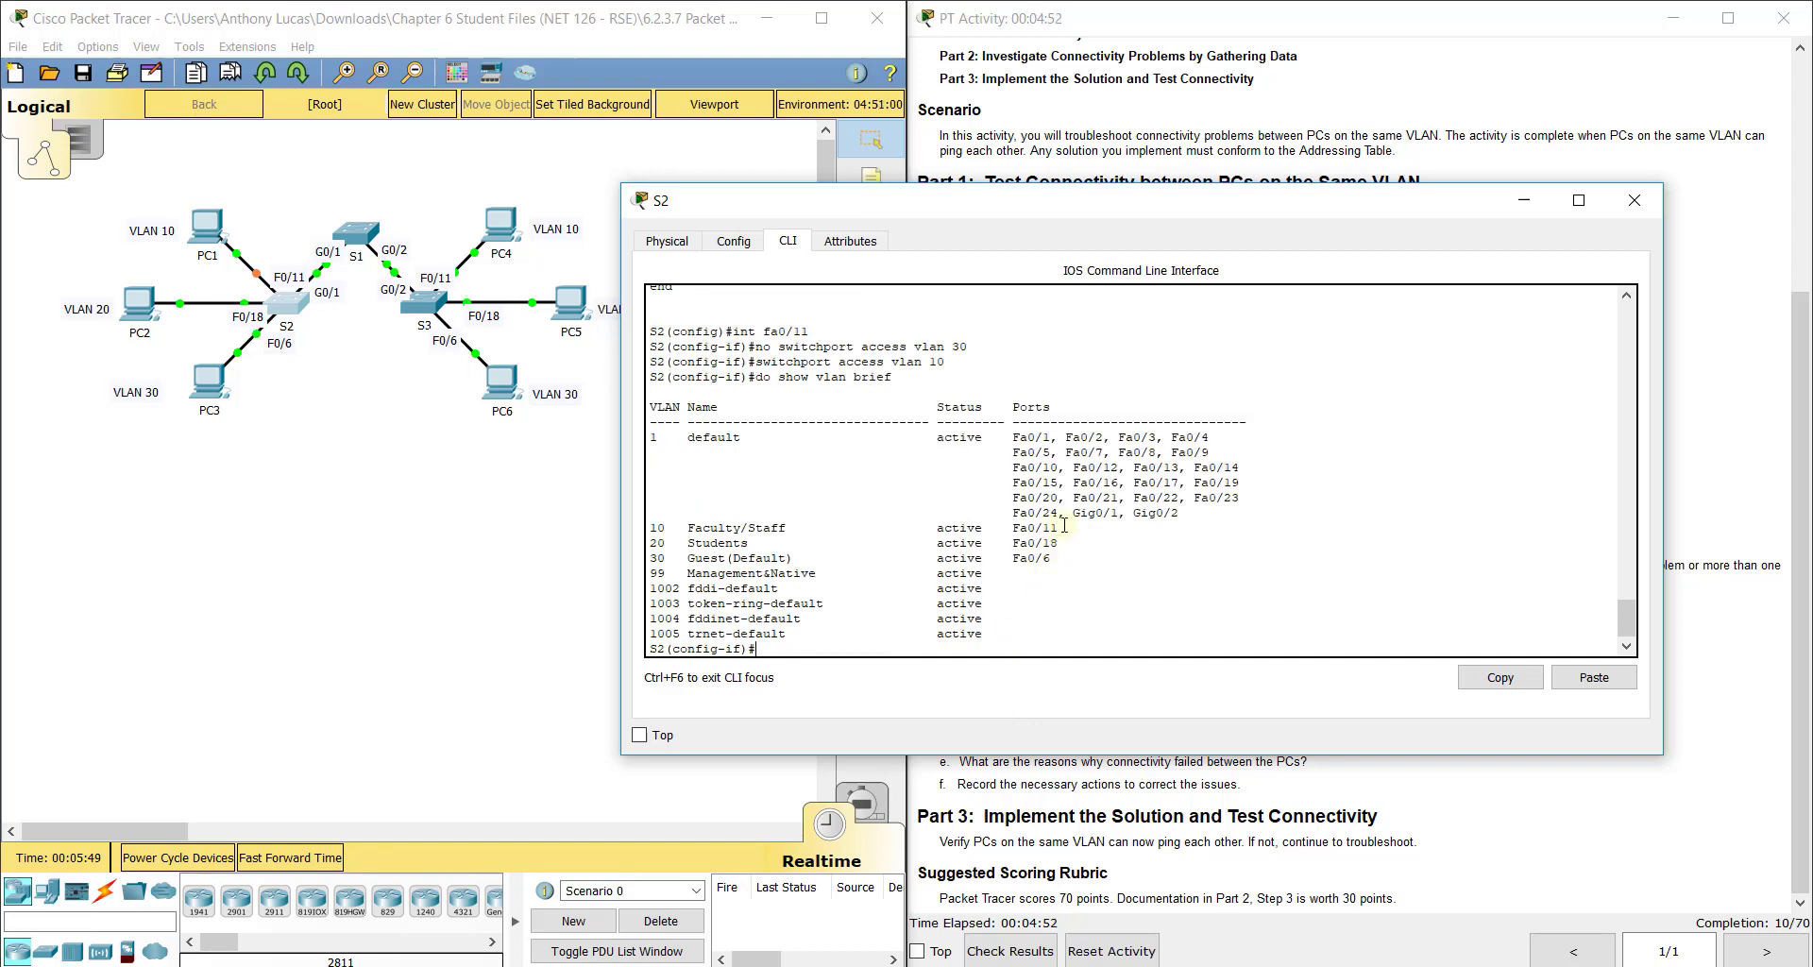
- Confirm Fa0/11 now appears in the VLAN 10 row and display S2's updated running configuration
left_click_drag(1061, 528, 650, 530)
left_click(811, 649)
type("dosh run")
key("Return")
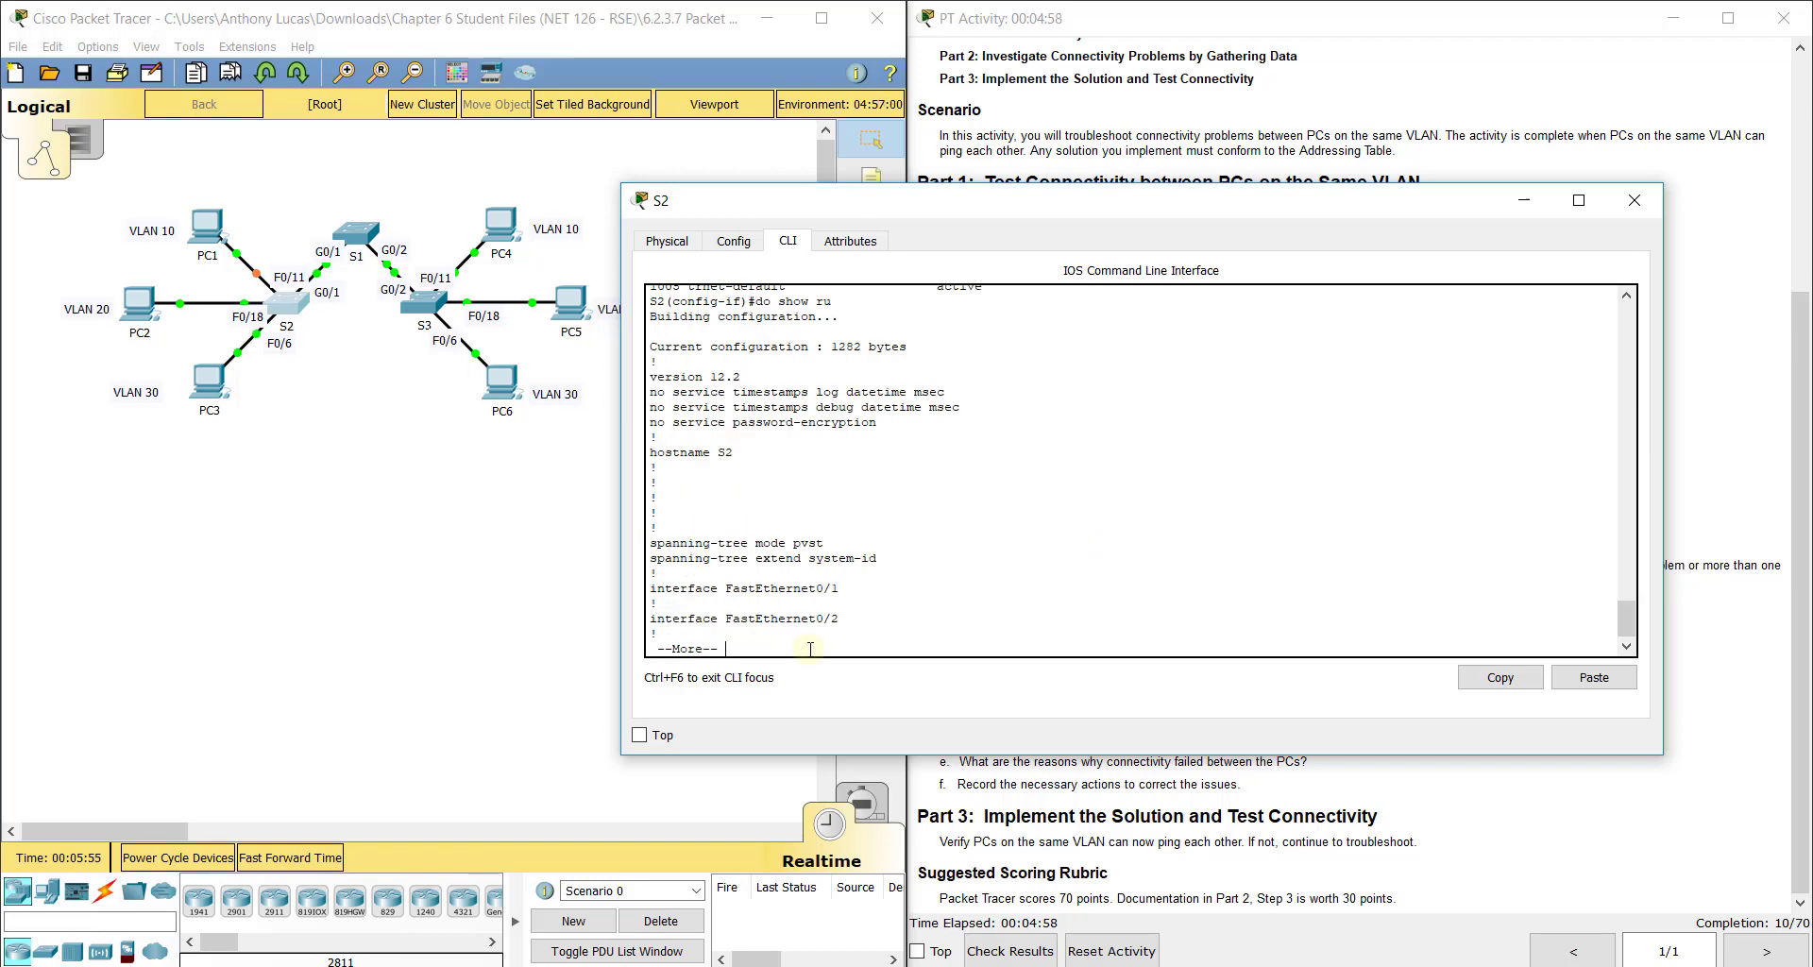
key("space")
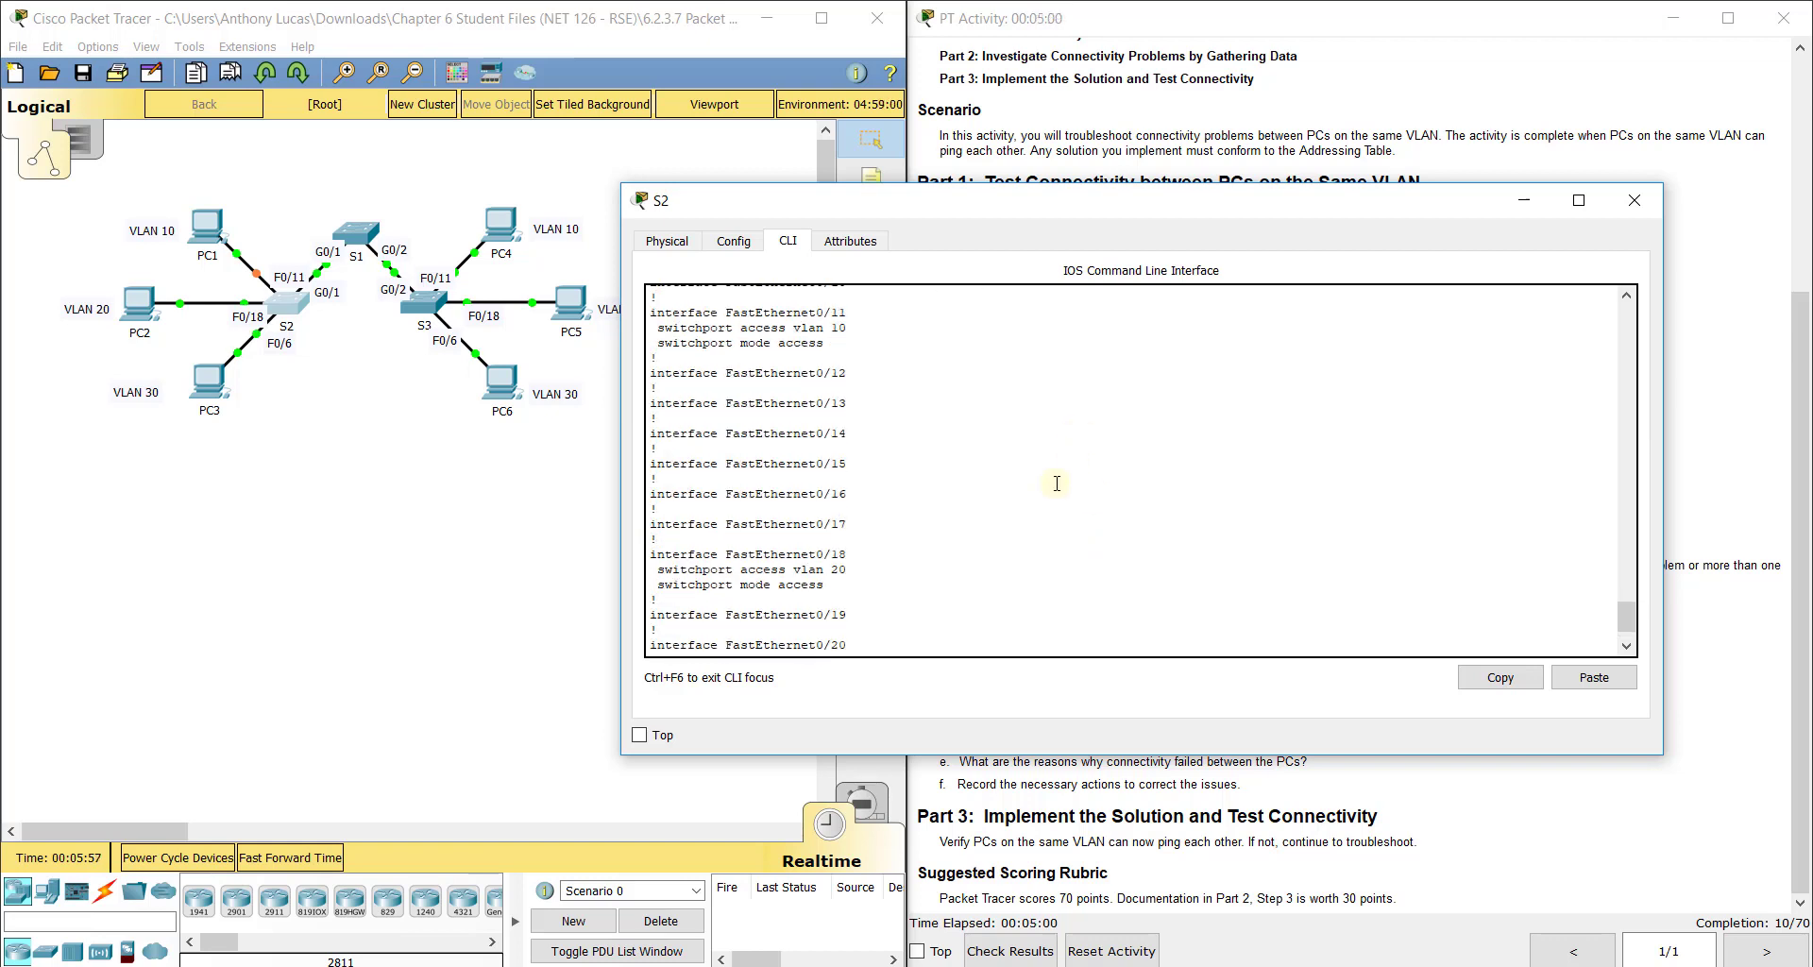
- Review the Fa0/6 and Fa0/18 settings in the running config, then exit interface configuration mode
scroll(1057, 483, "up", 1)
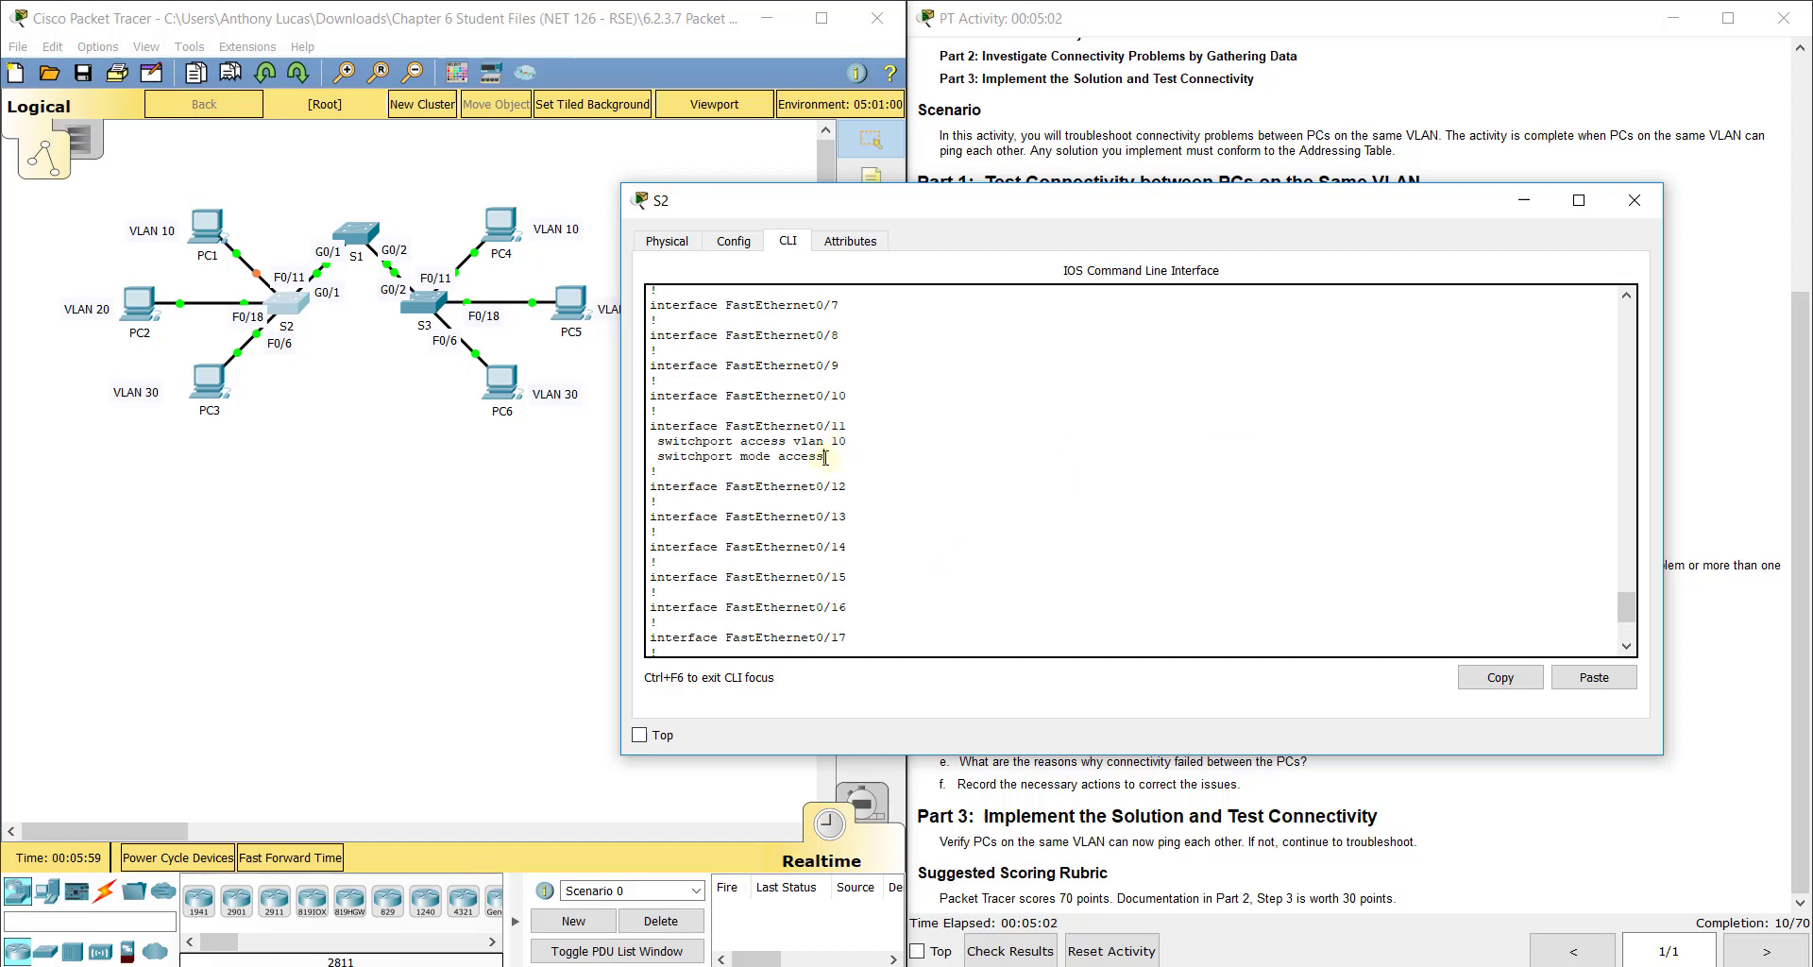
left_click_drag(825, 457, 645, 426)
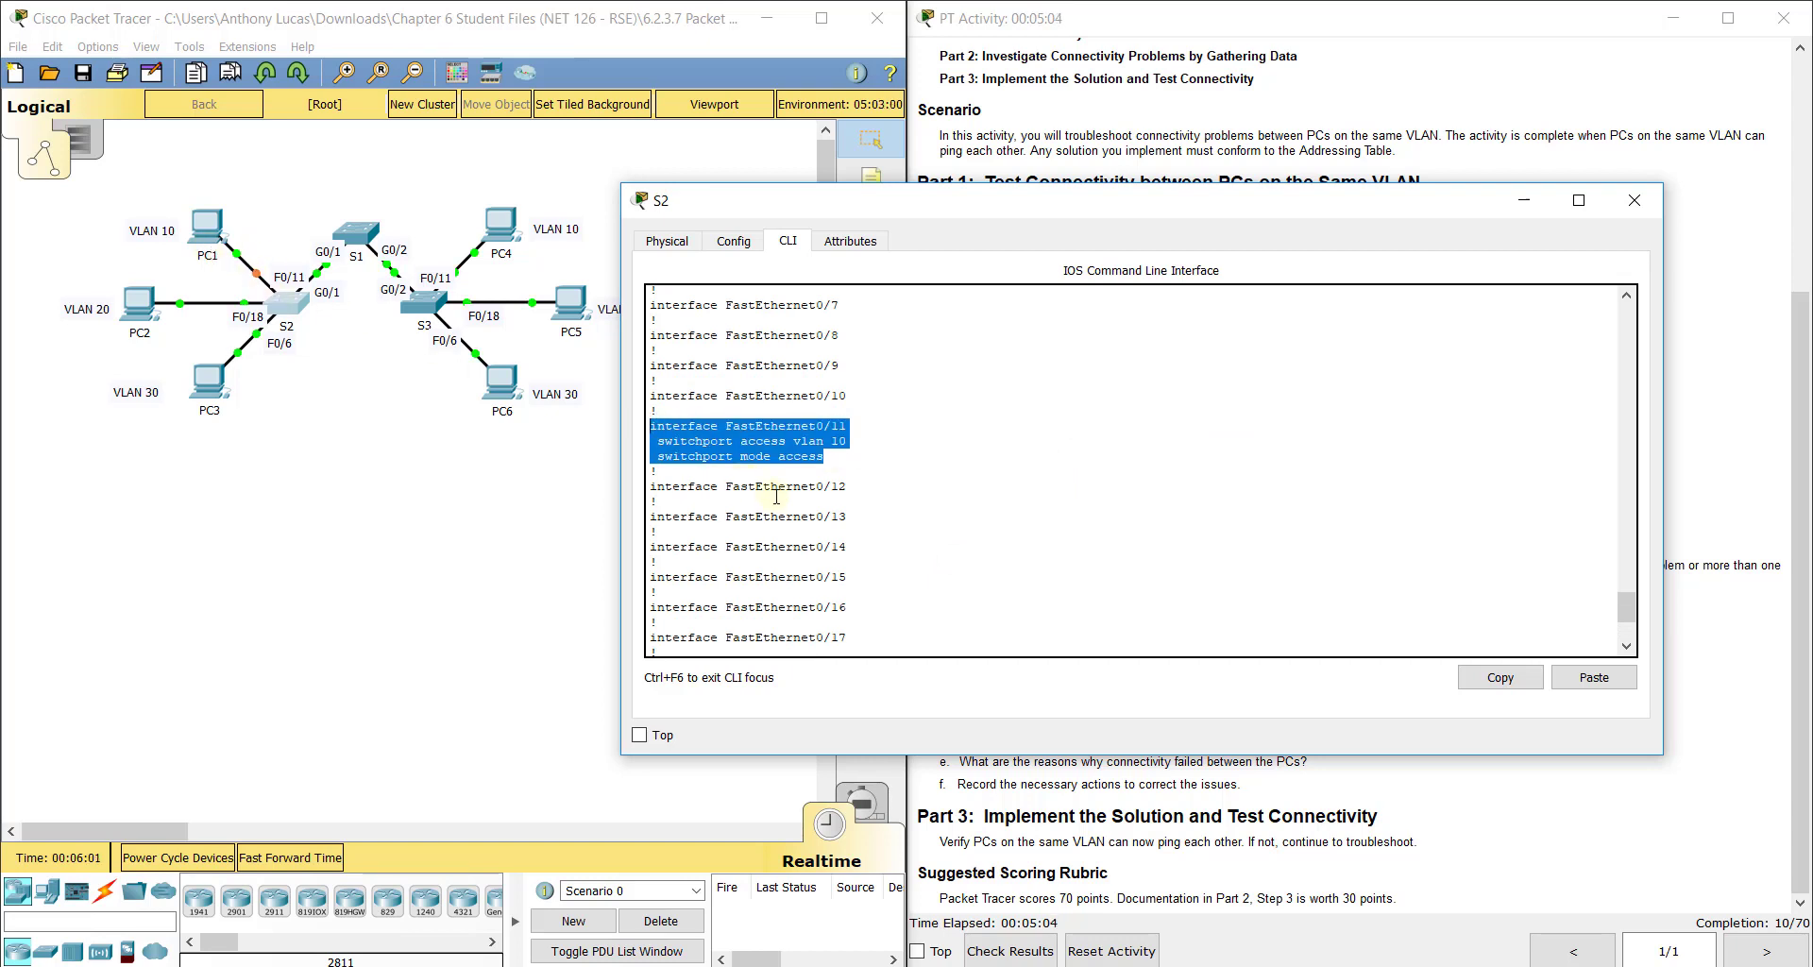
scroll(779, 481, "up", 2)
left_click_drag(825, 388, 639, 356)
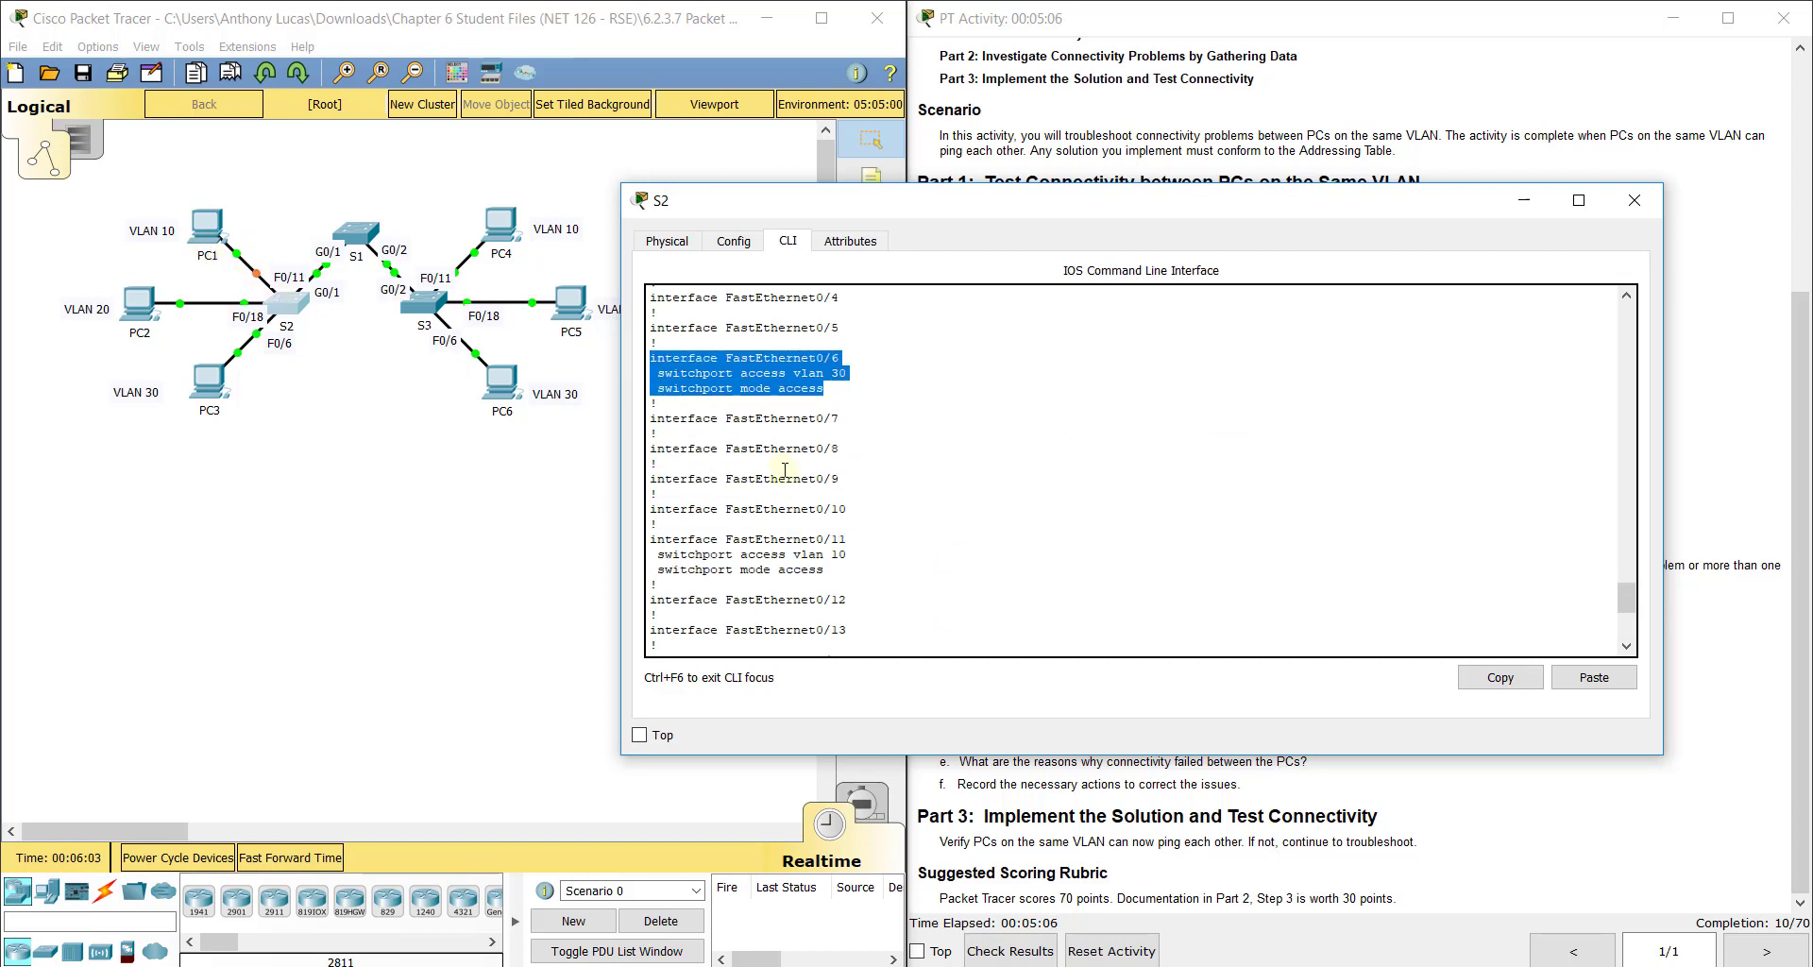
scroll(785, 470, "down", 5)
left_click_drag(825, 529, 642, 498)
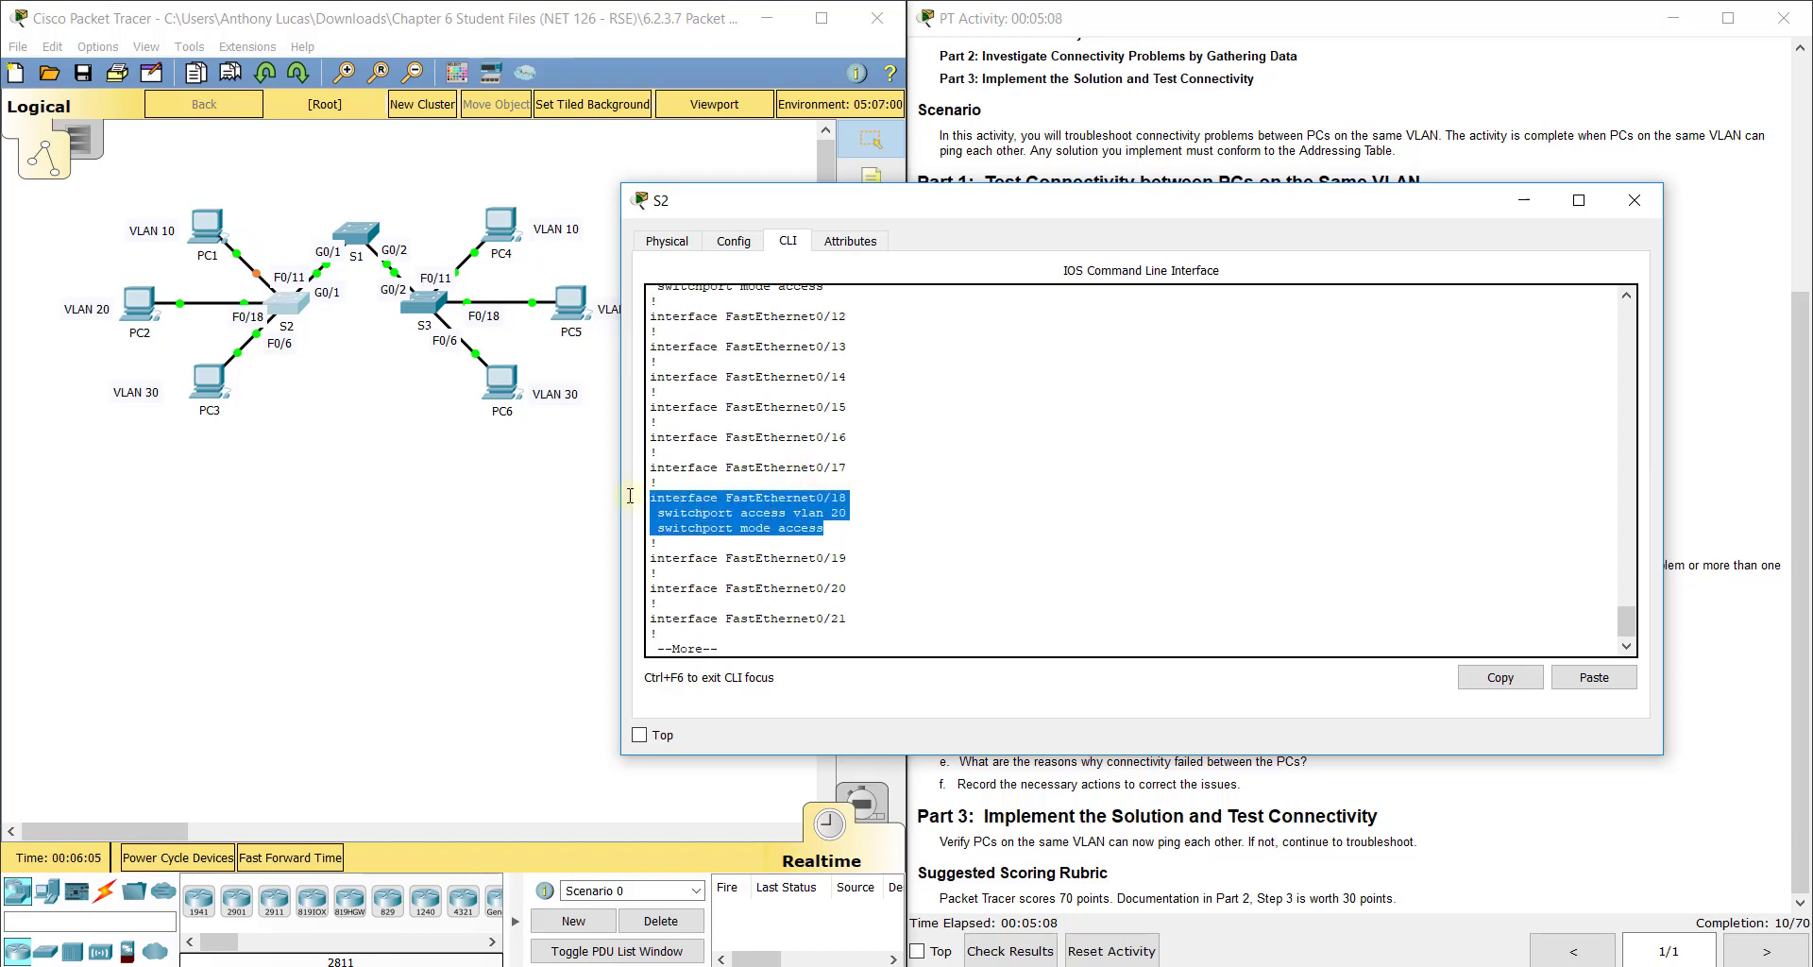
scroll(822, 491, "up", 3)
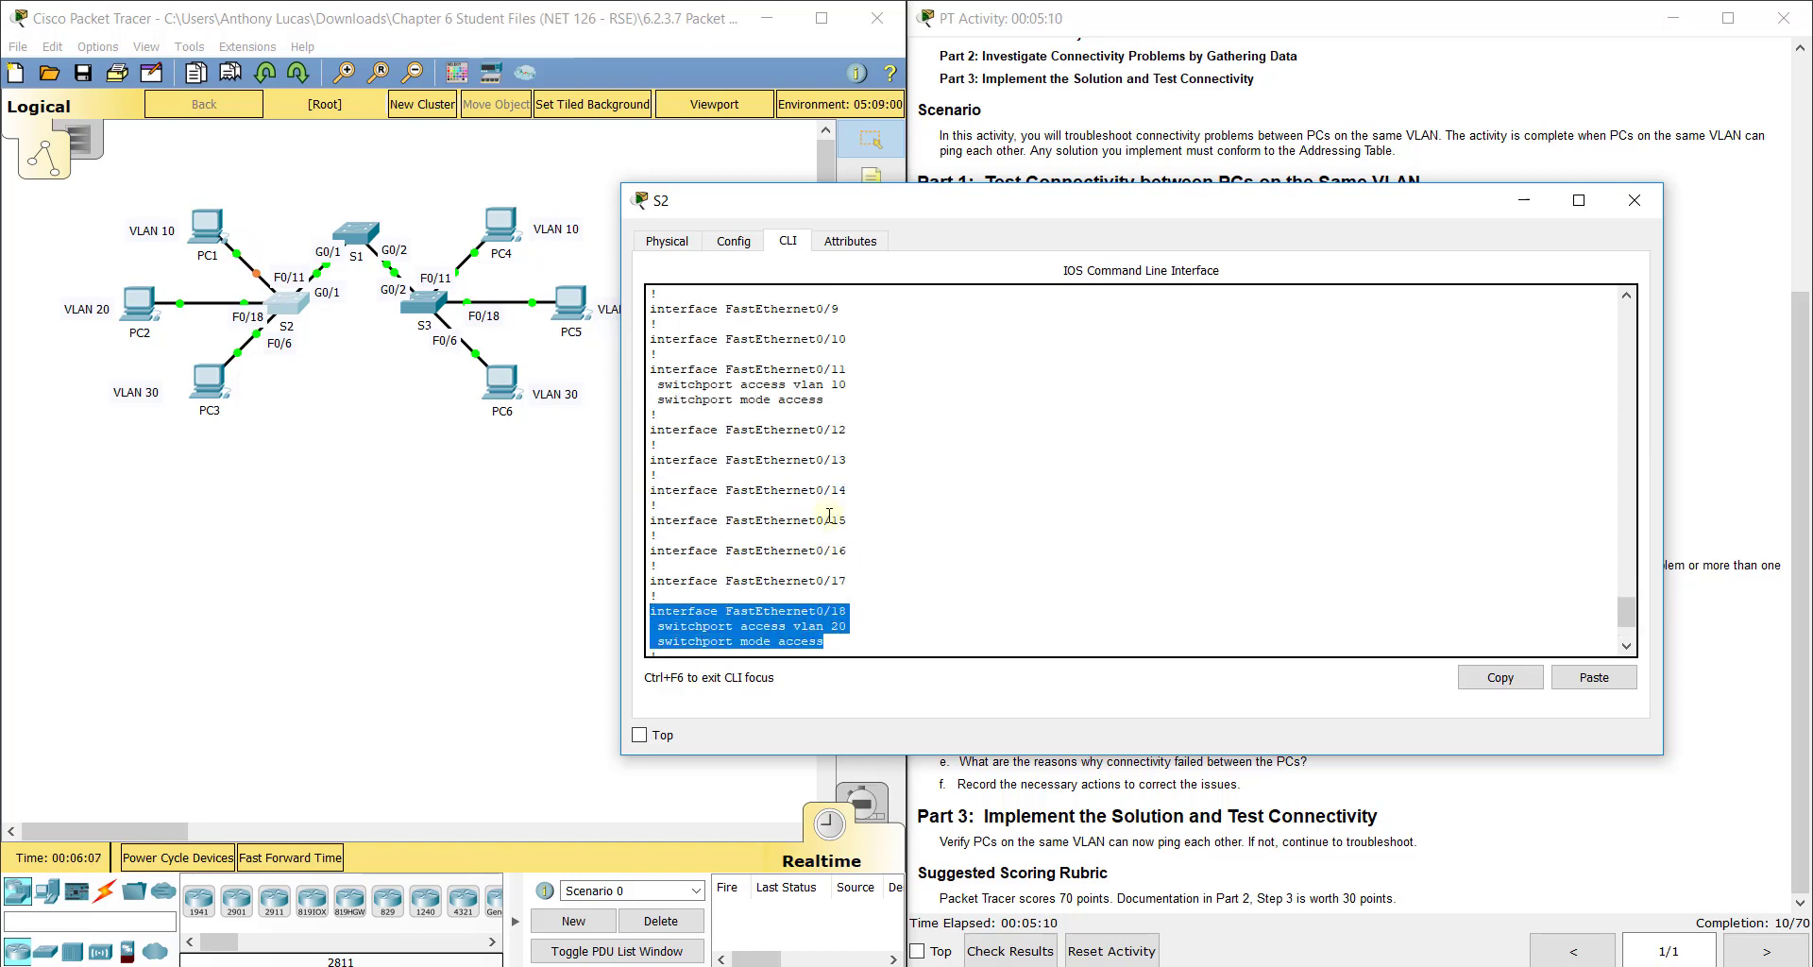
scroll(817, 501, "down", 10)
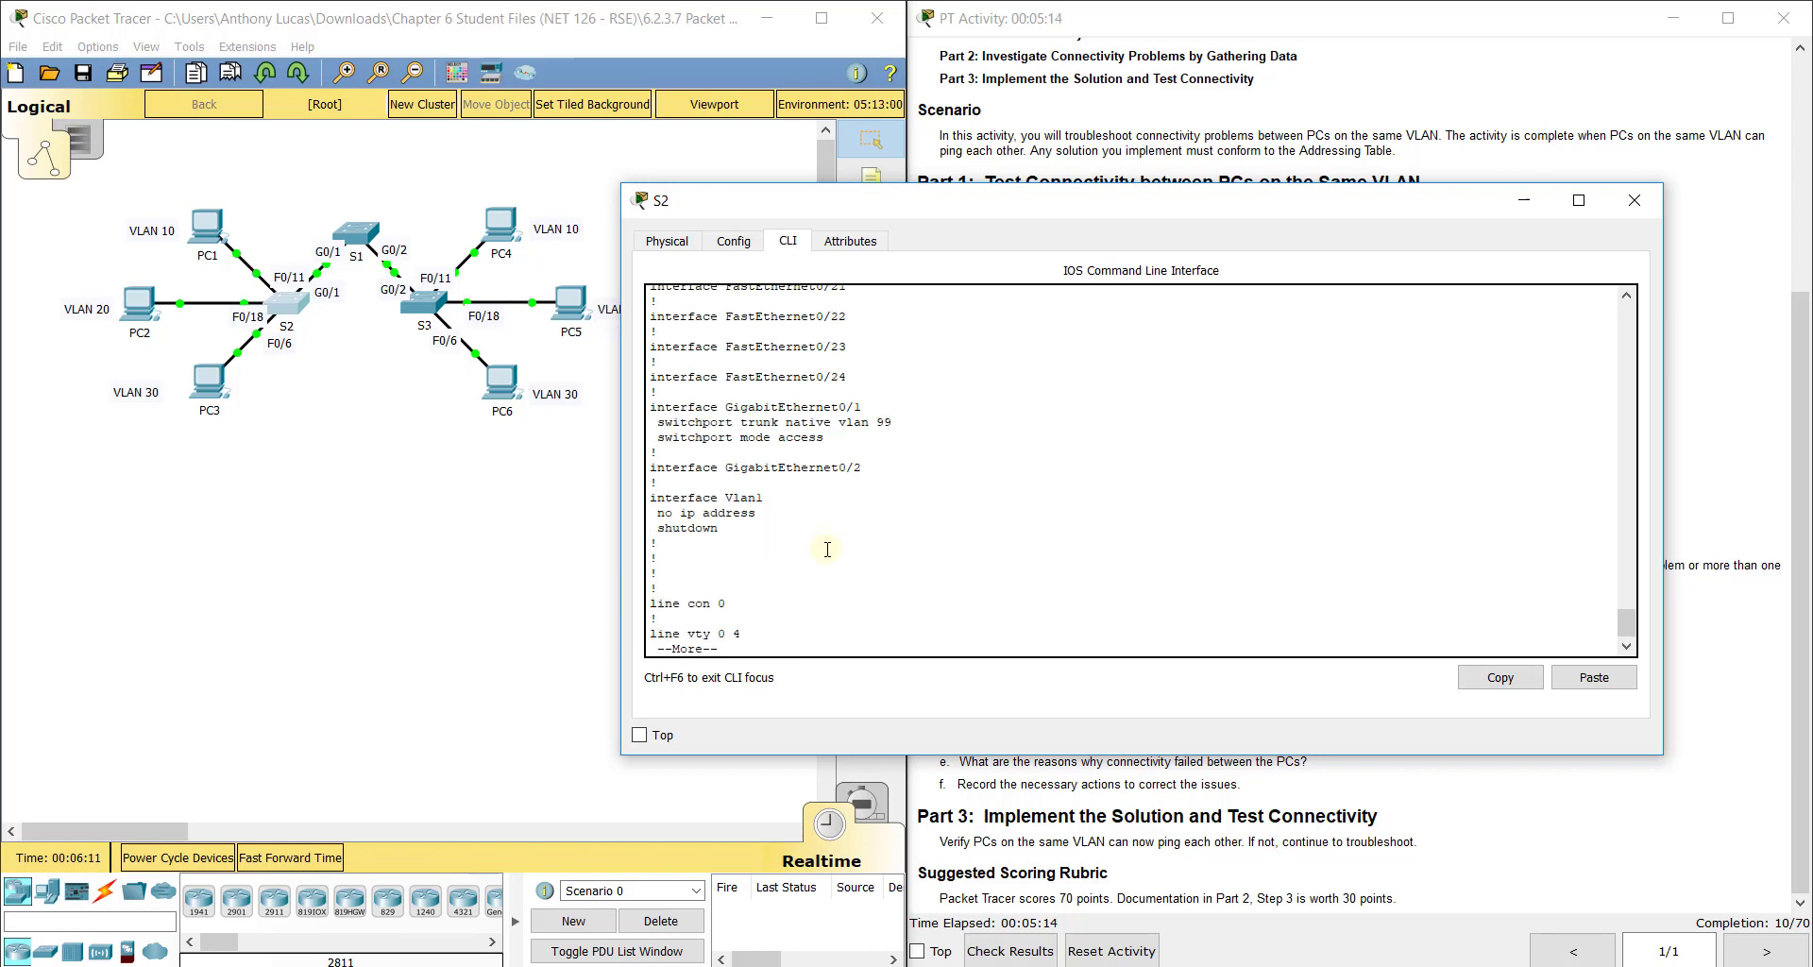
key("space")
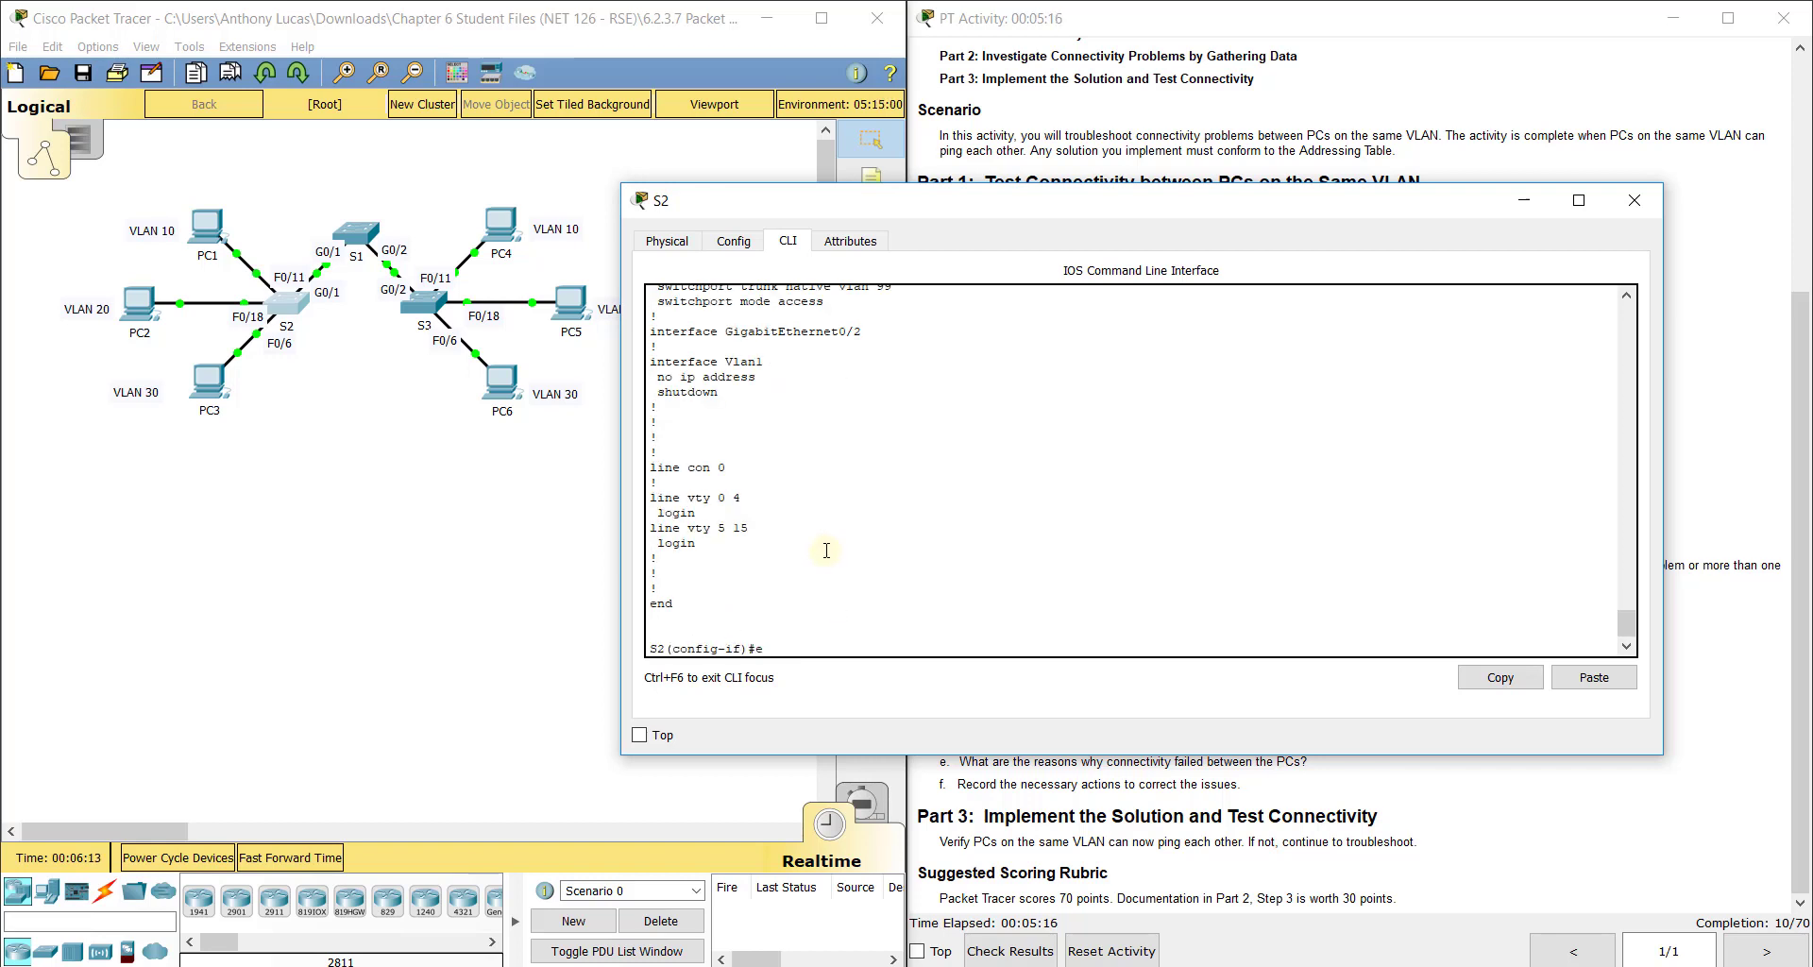
type("exit")
key("Return")
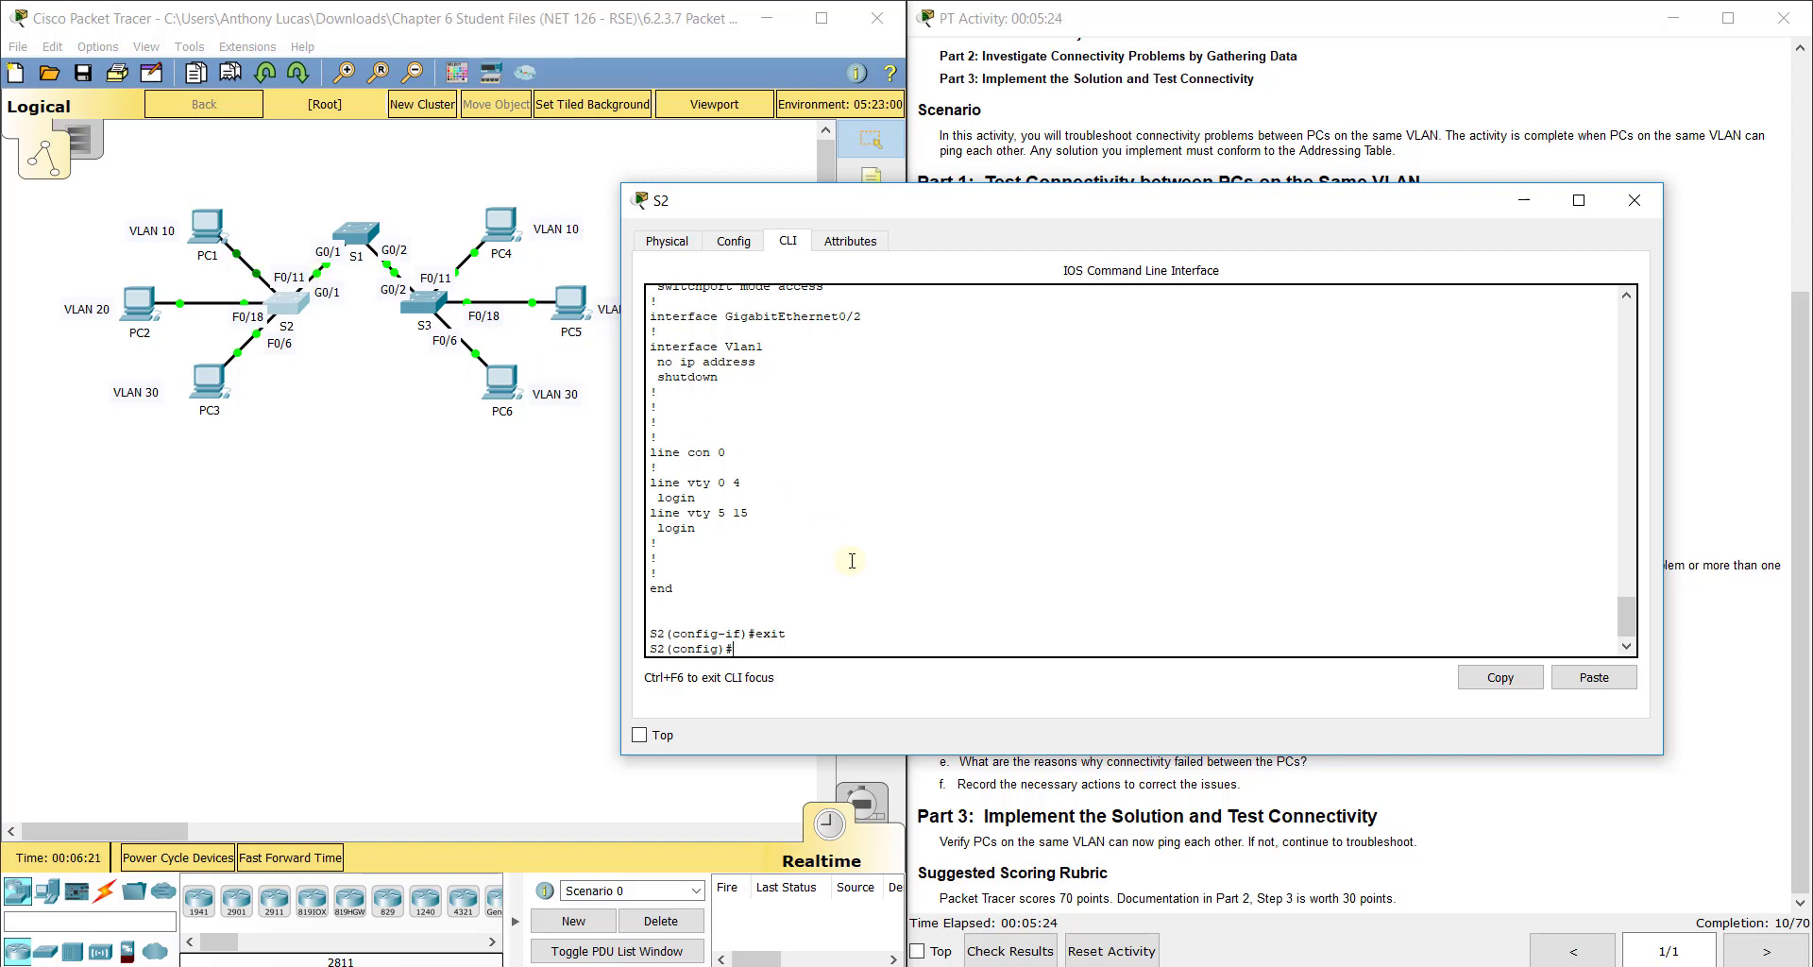
scroll(852, 561, "up", 4)
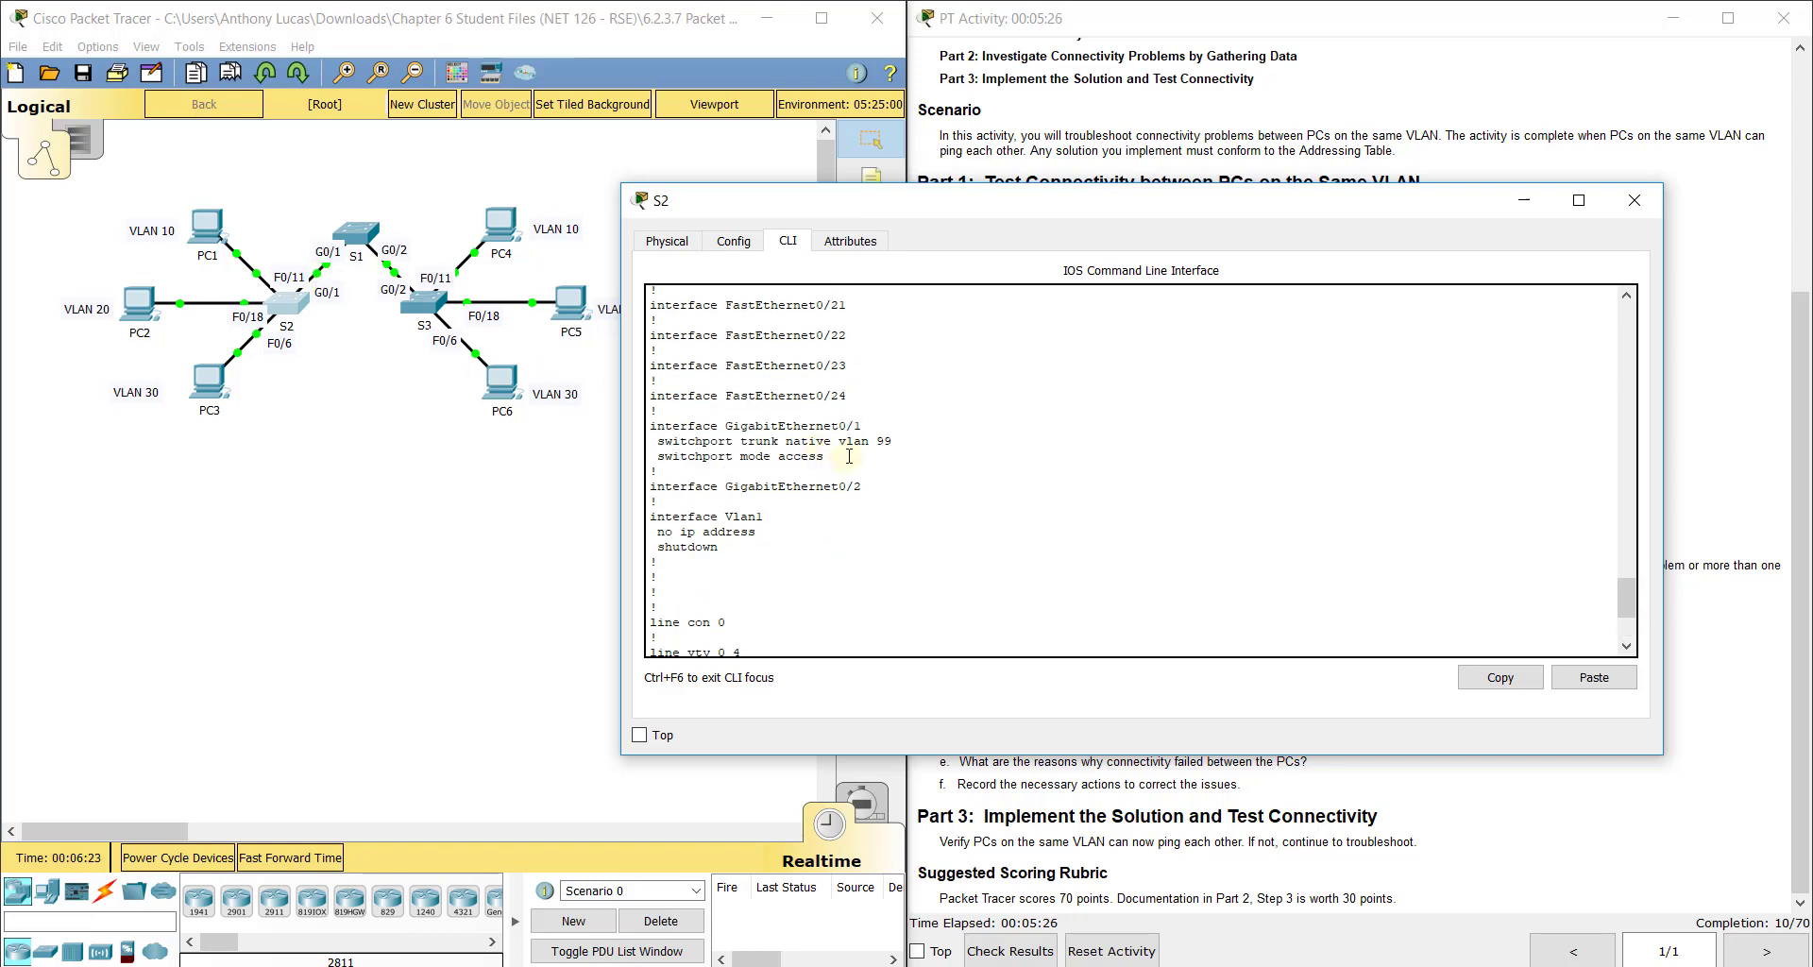
- Change S2's GigabitEthernet0/1 from access mode to switchport mode trunk
left_click_drag(824, 456, 659, 454)
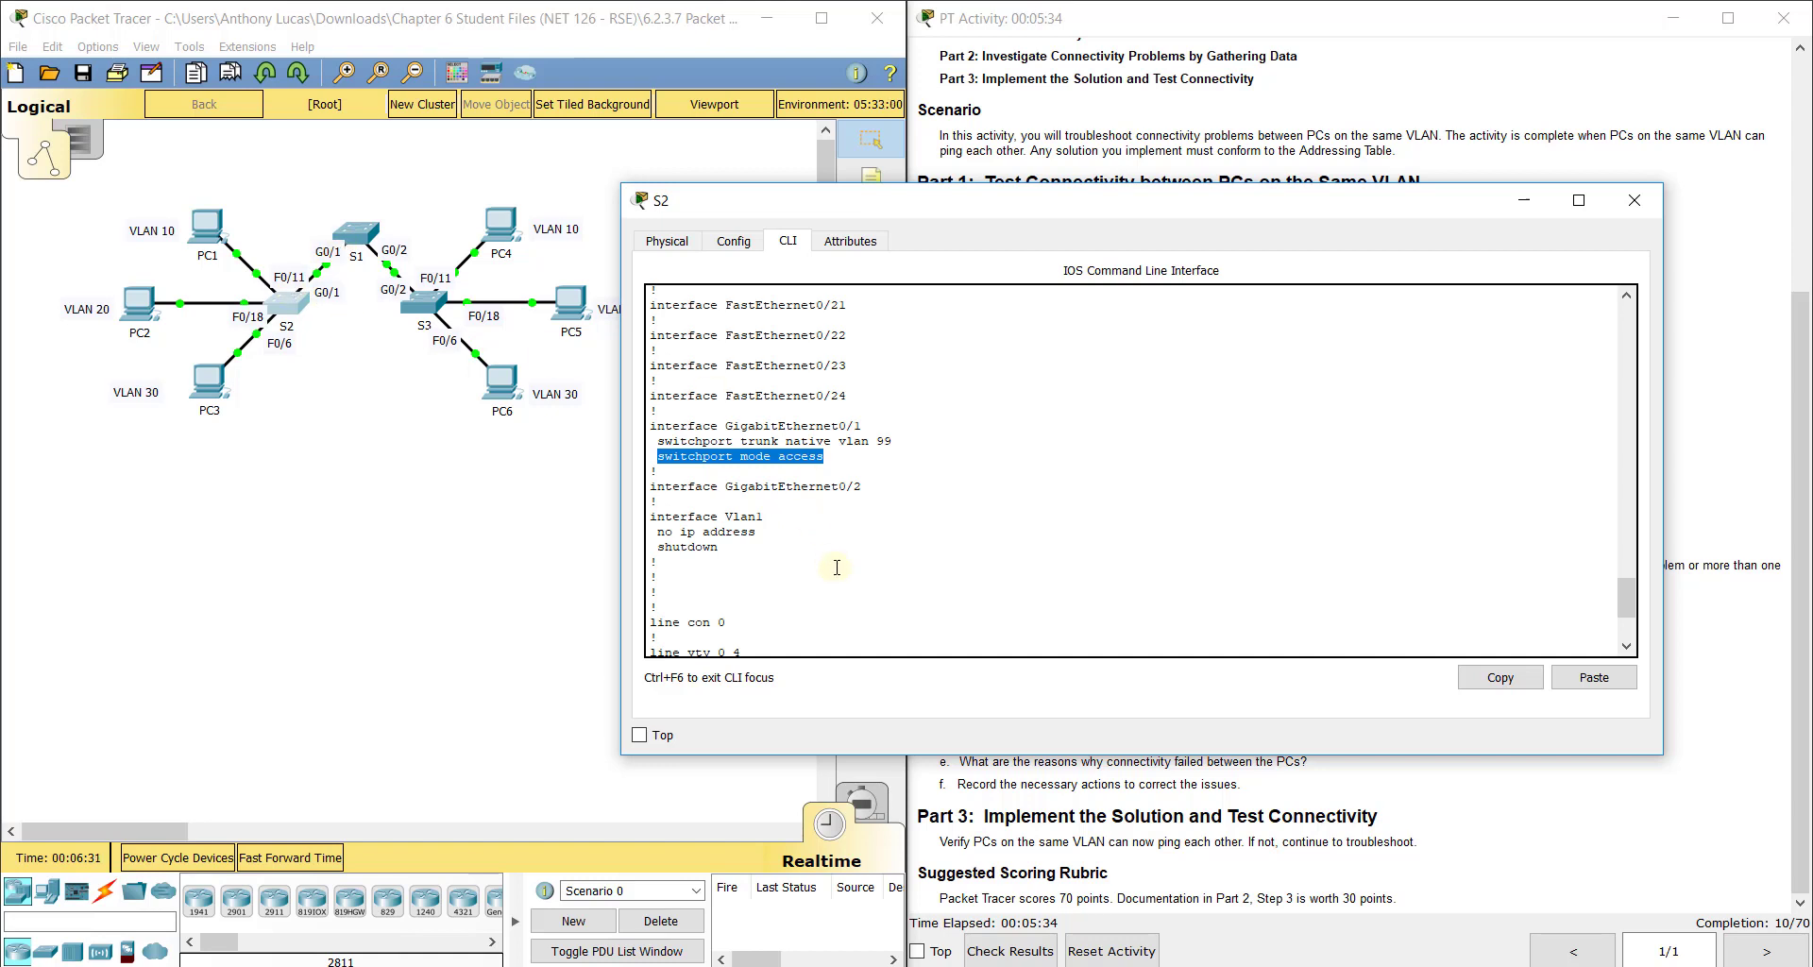
type("exit")
key("Return")
type("ig)#i")
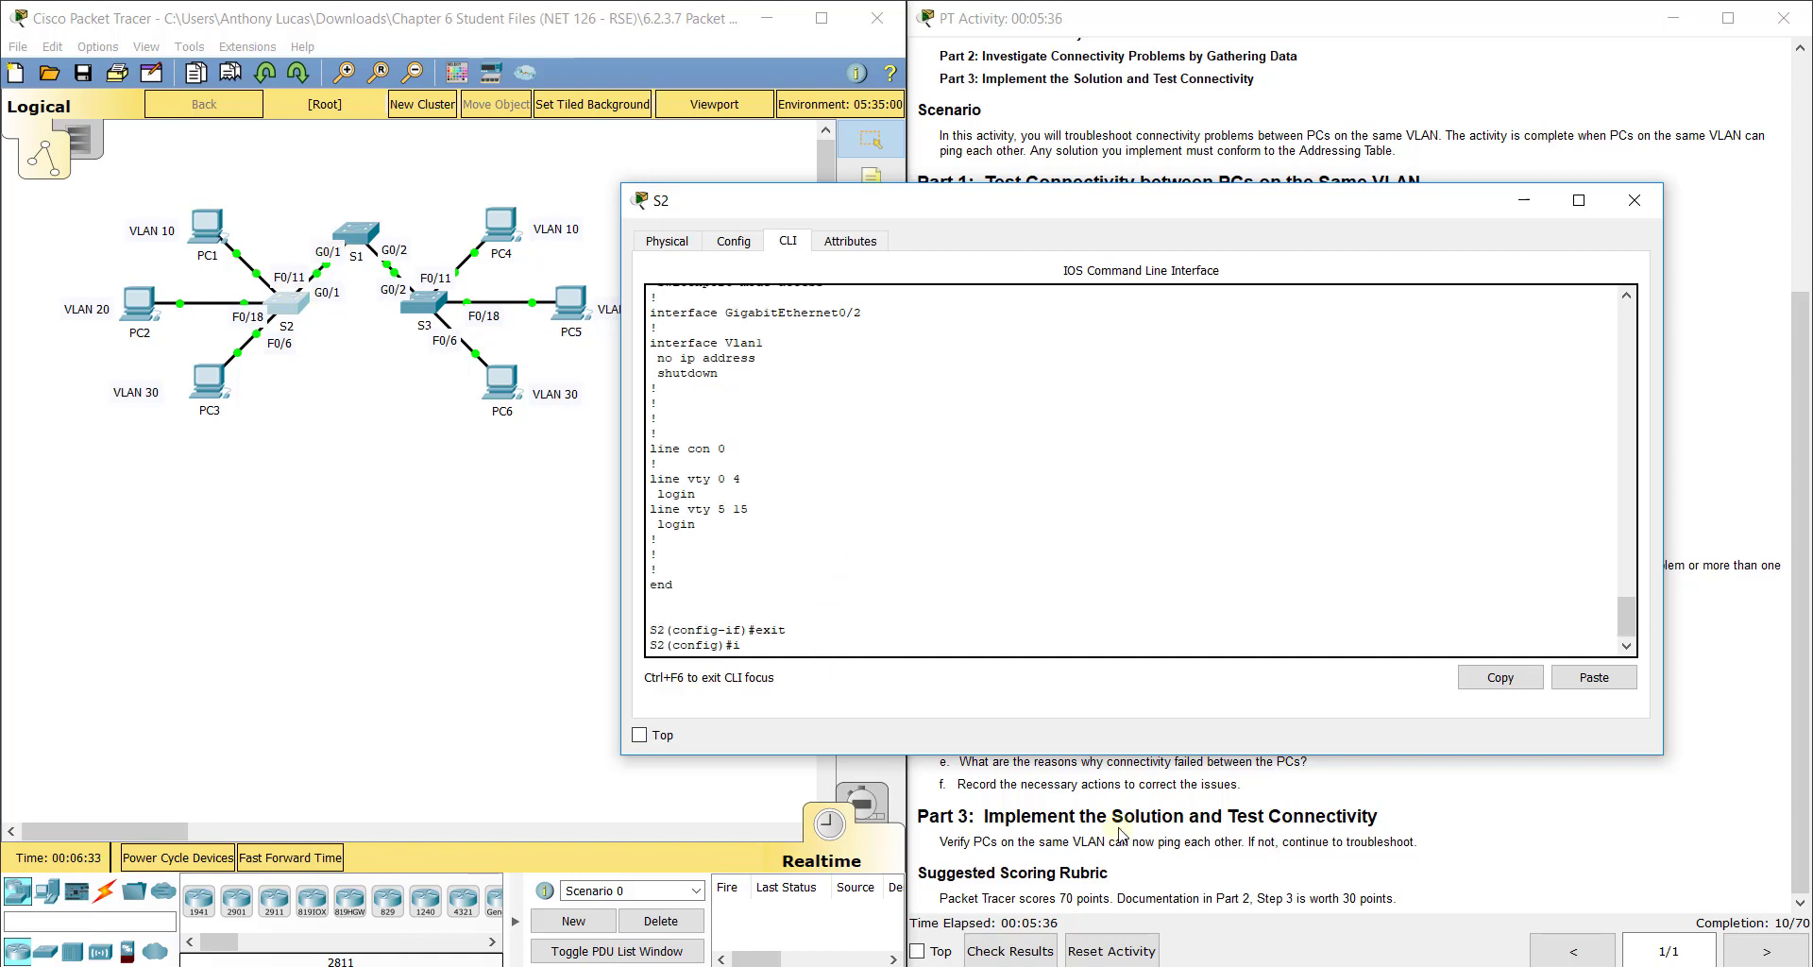
type("nt g0/1")
key("Return")
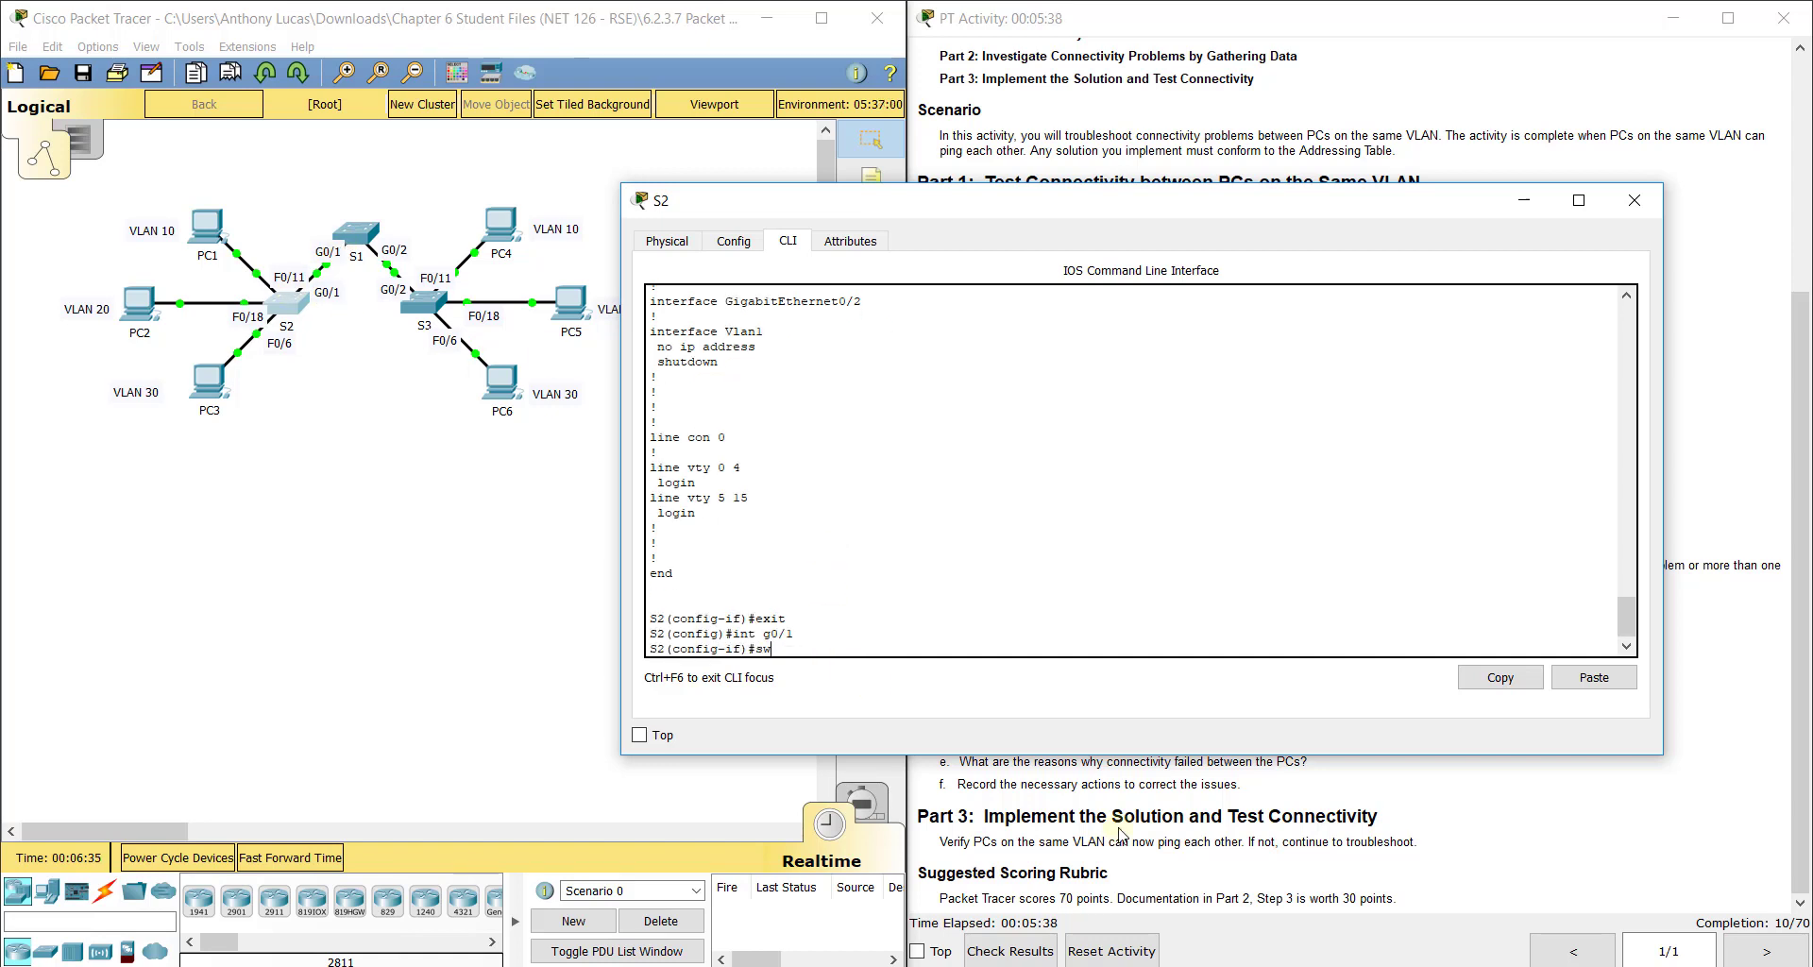
type("switchport mode trunk")
key("Return")
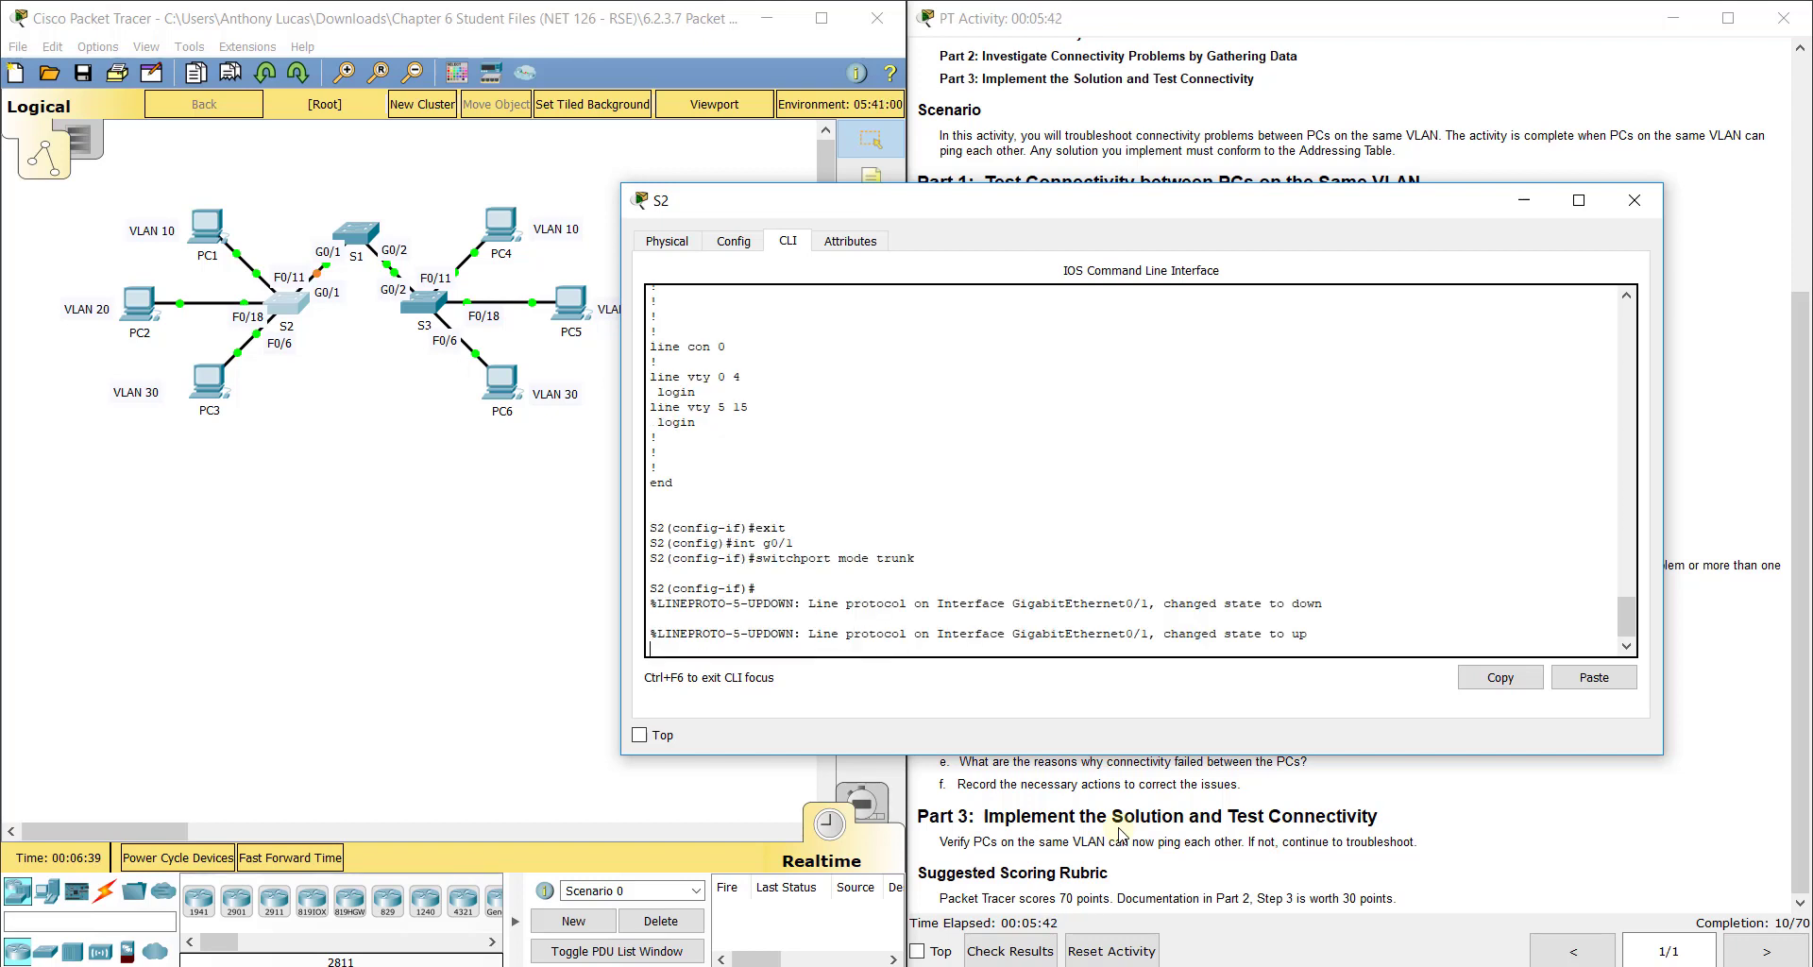
- Return to global configuration mode and check G0/1's native VLAN 99 line
key("Return")
type("exi")
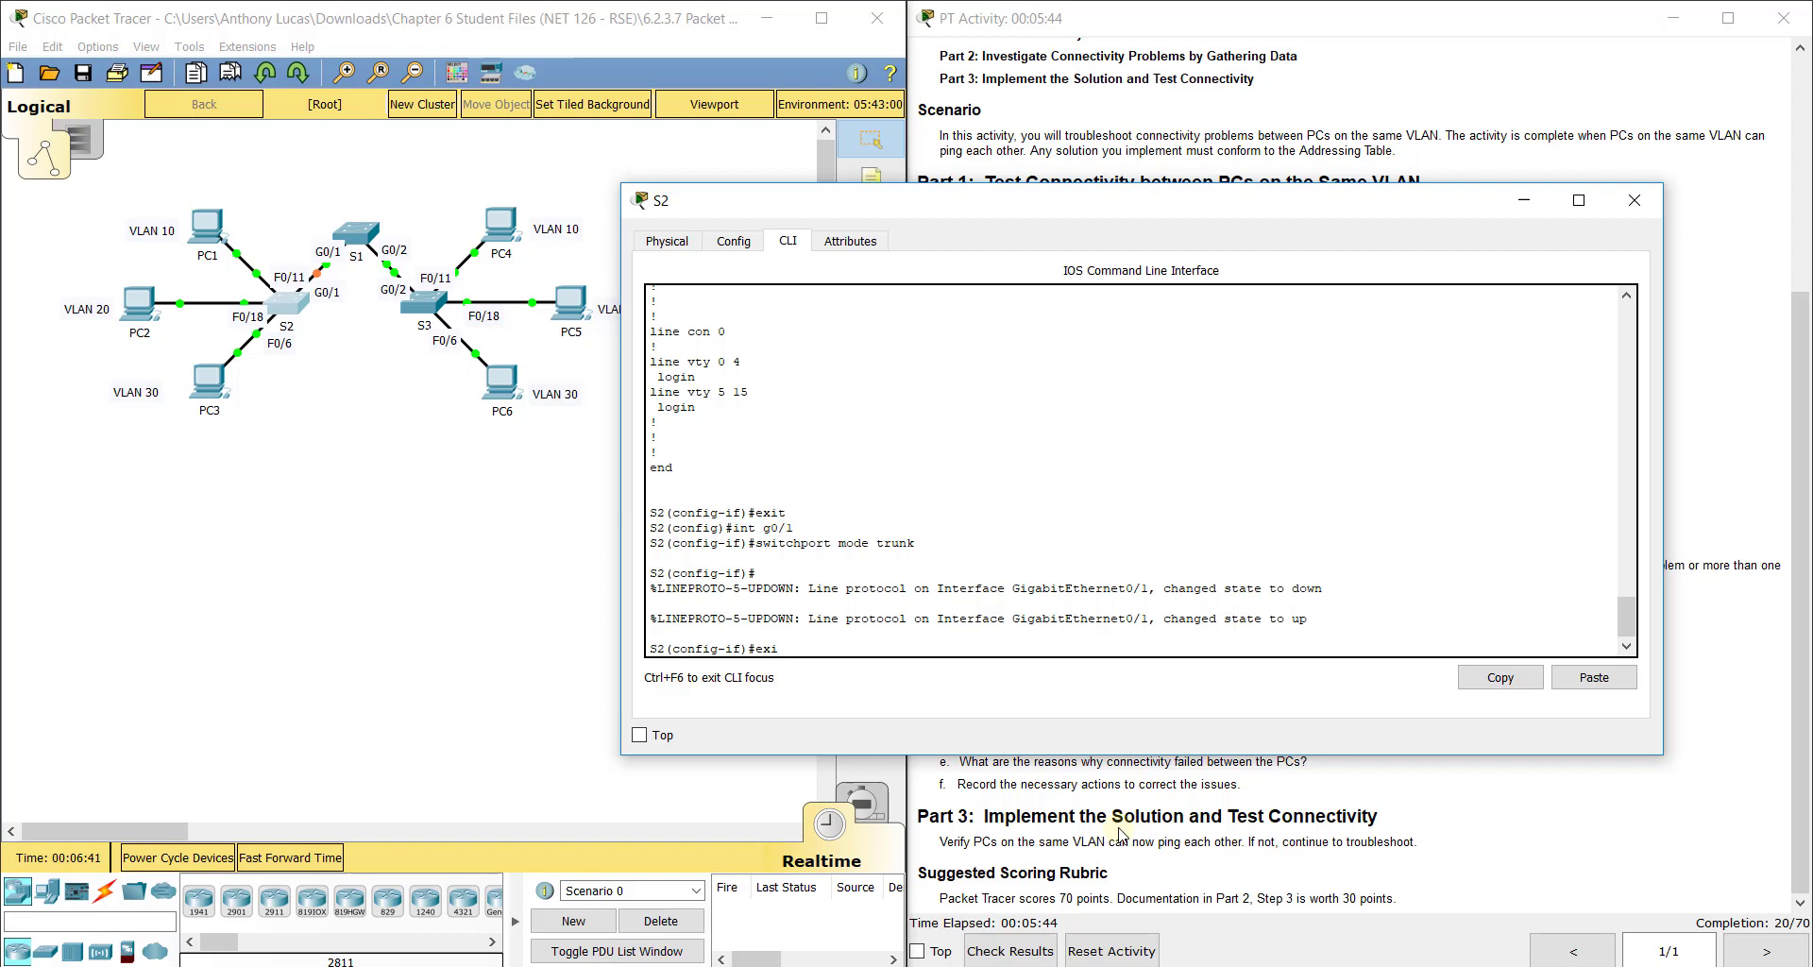
type("t")
key("Return")
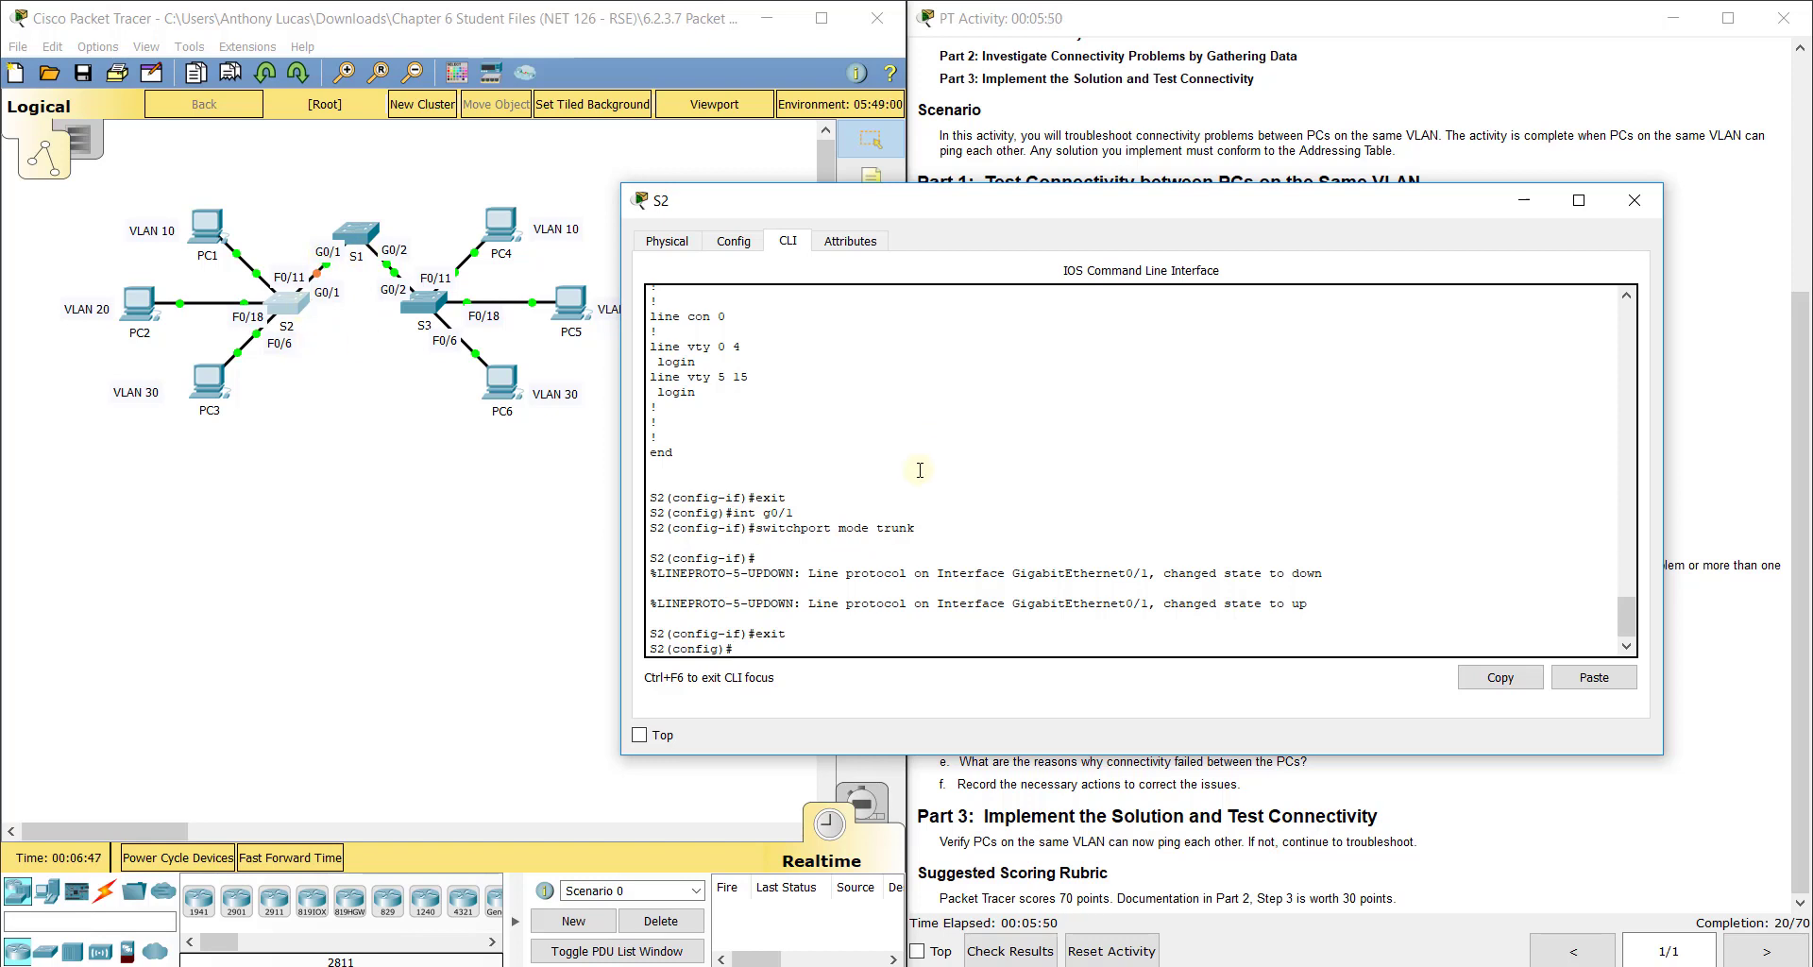
scroll(817, 473, "up", 7)
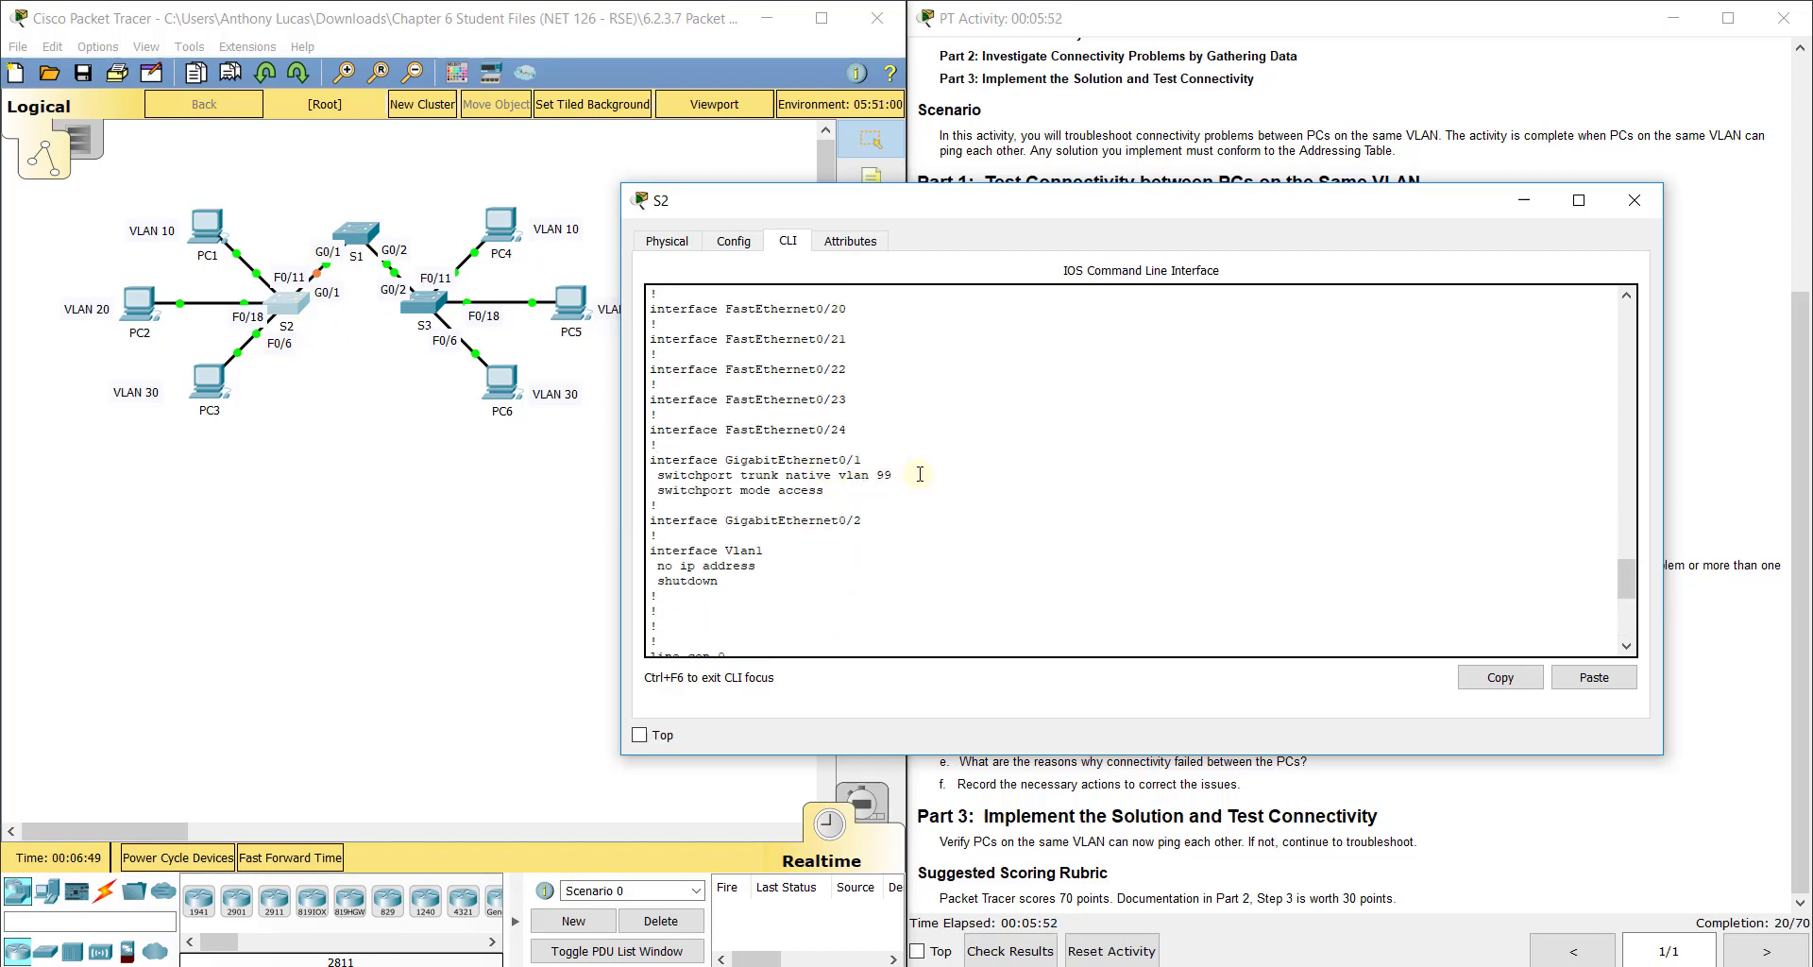
left_click_drag(919, 474, 656, 474)
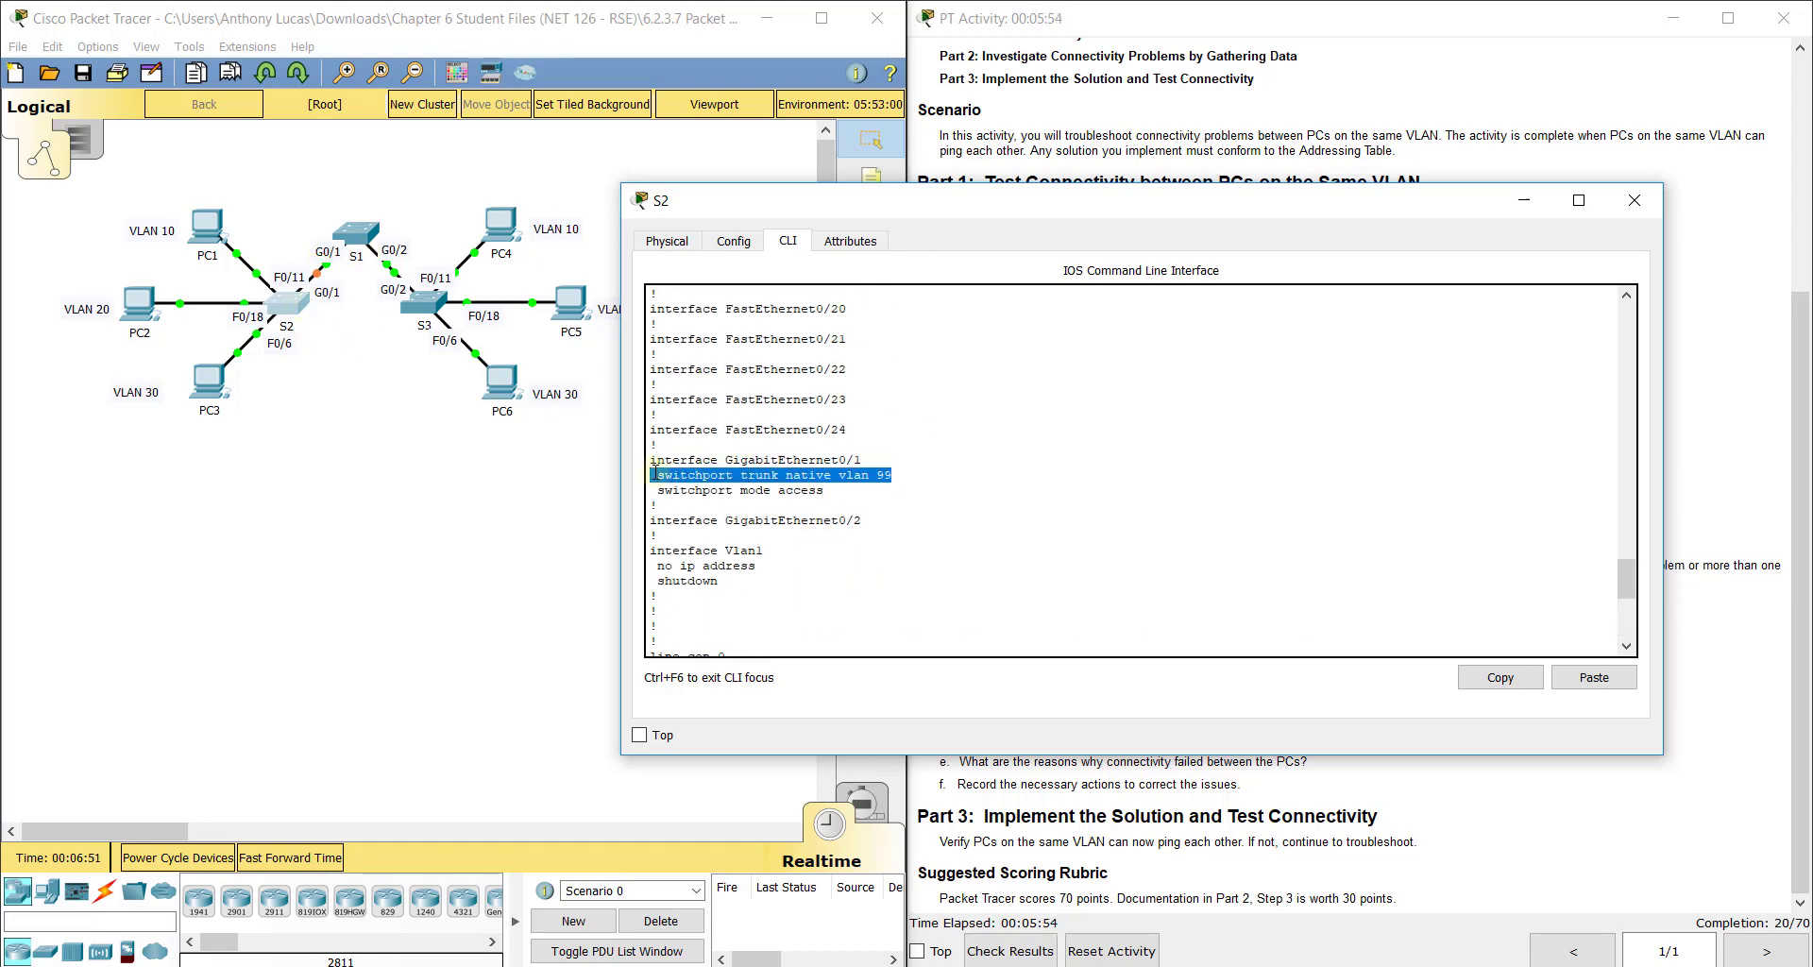
left_click(688, 477)
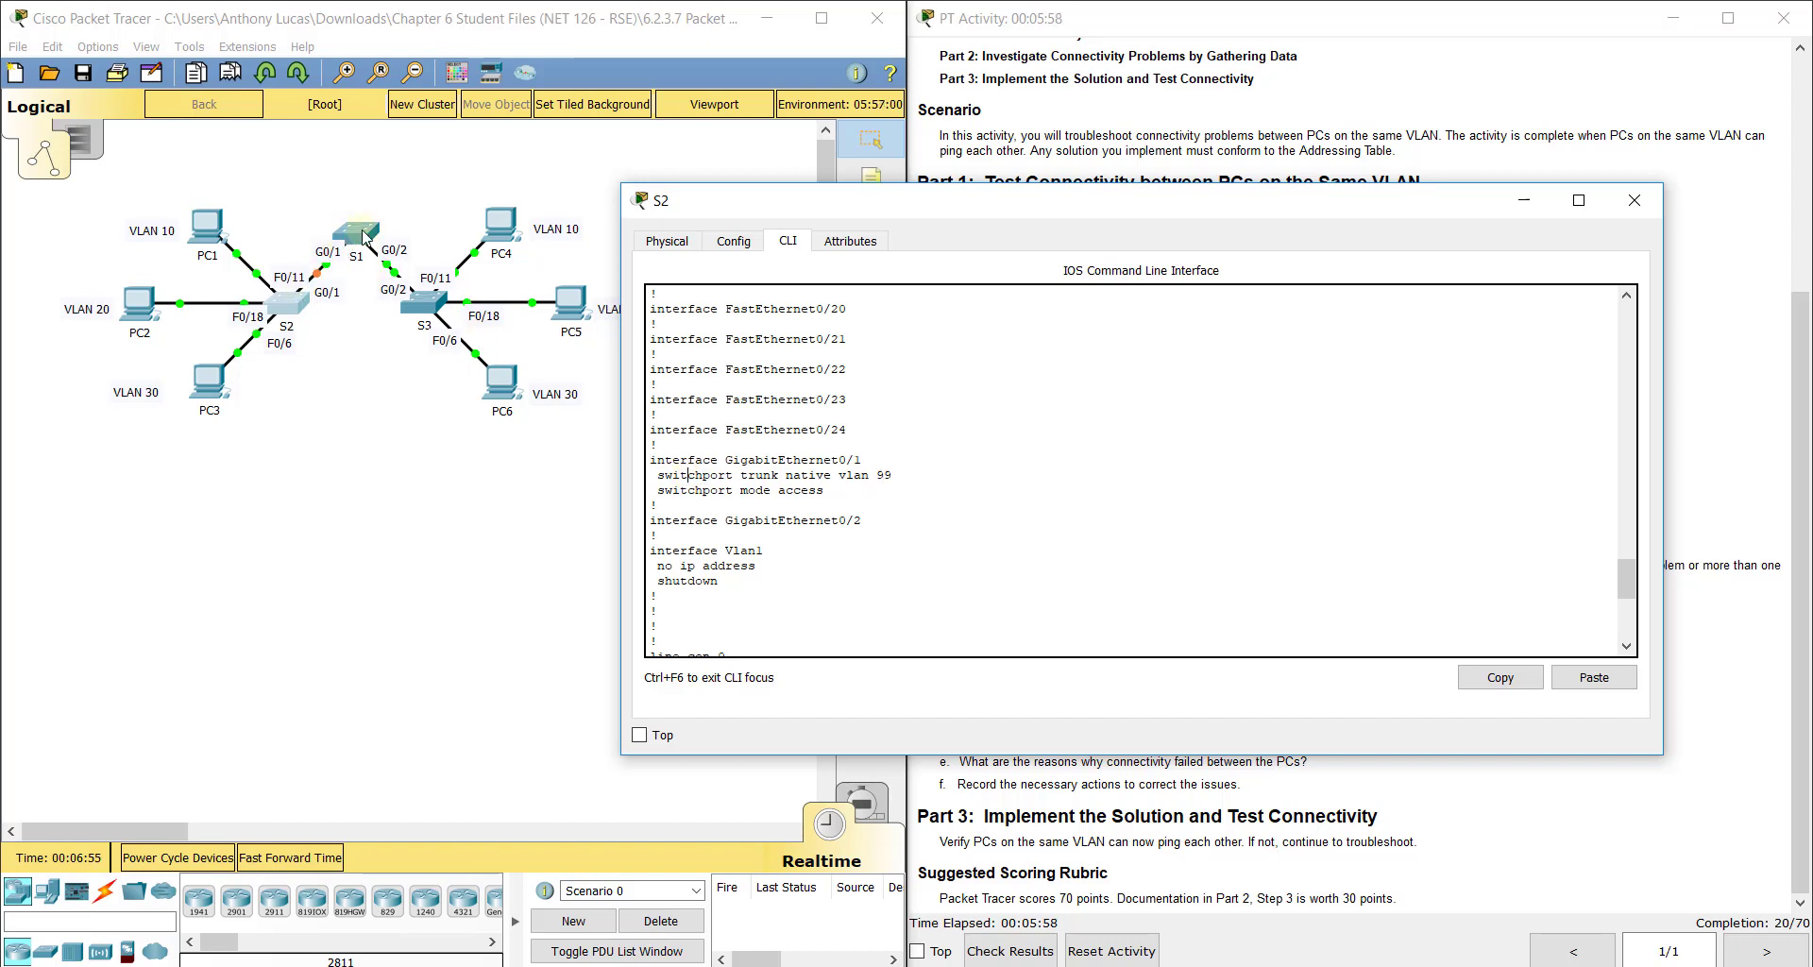
- In a widened S1 window's CLI, enter privileged and global configuration mode and run show run
left_click(391, 387)
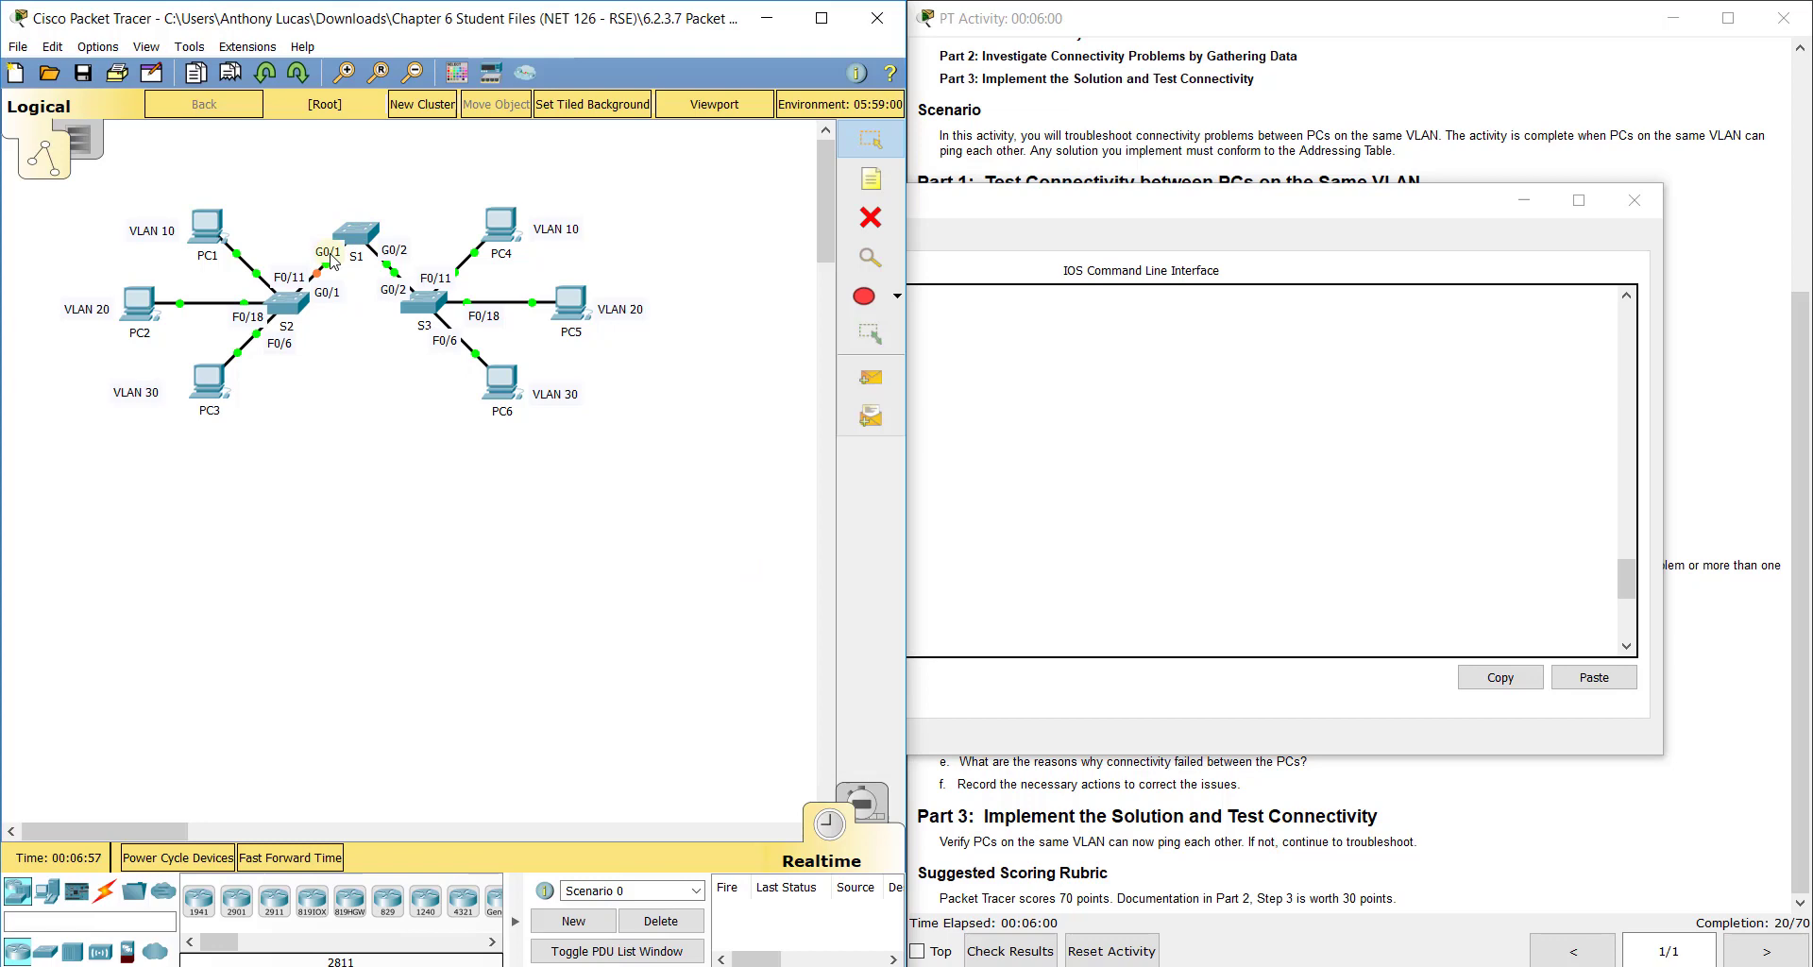
left_click(364, 233)
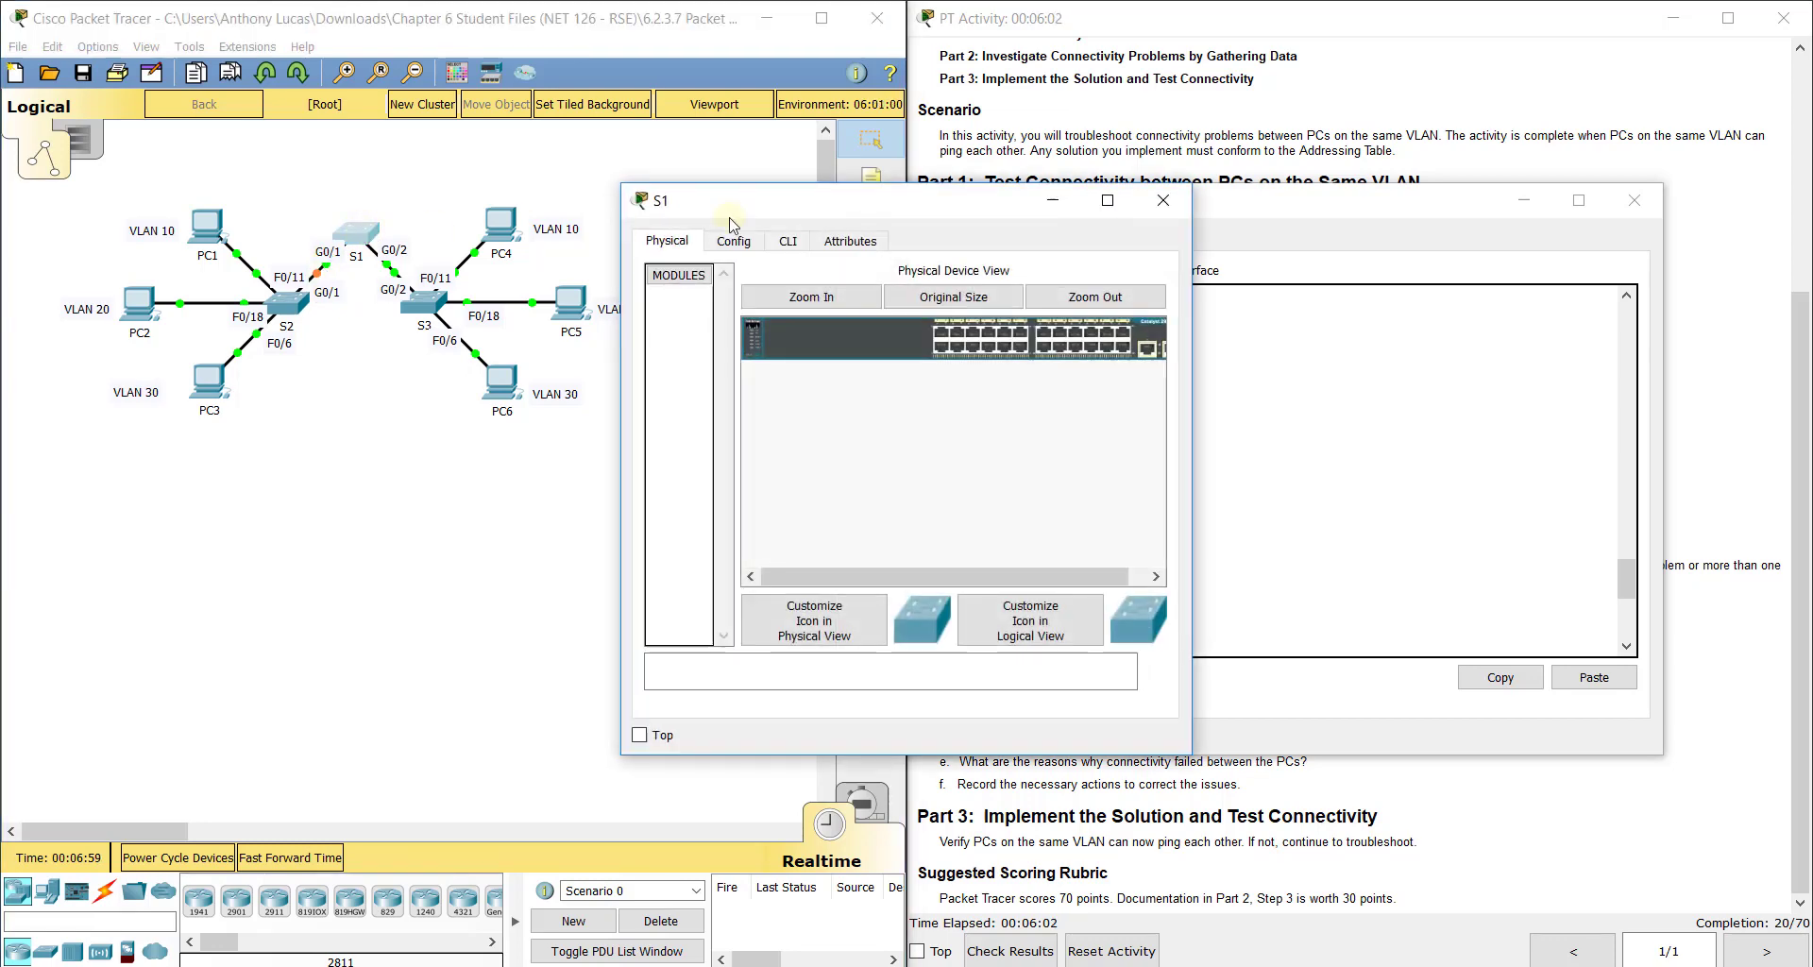
left_click_drag(1192, 255, 1672, 255)
left_click(787, 242)
key("Return")
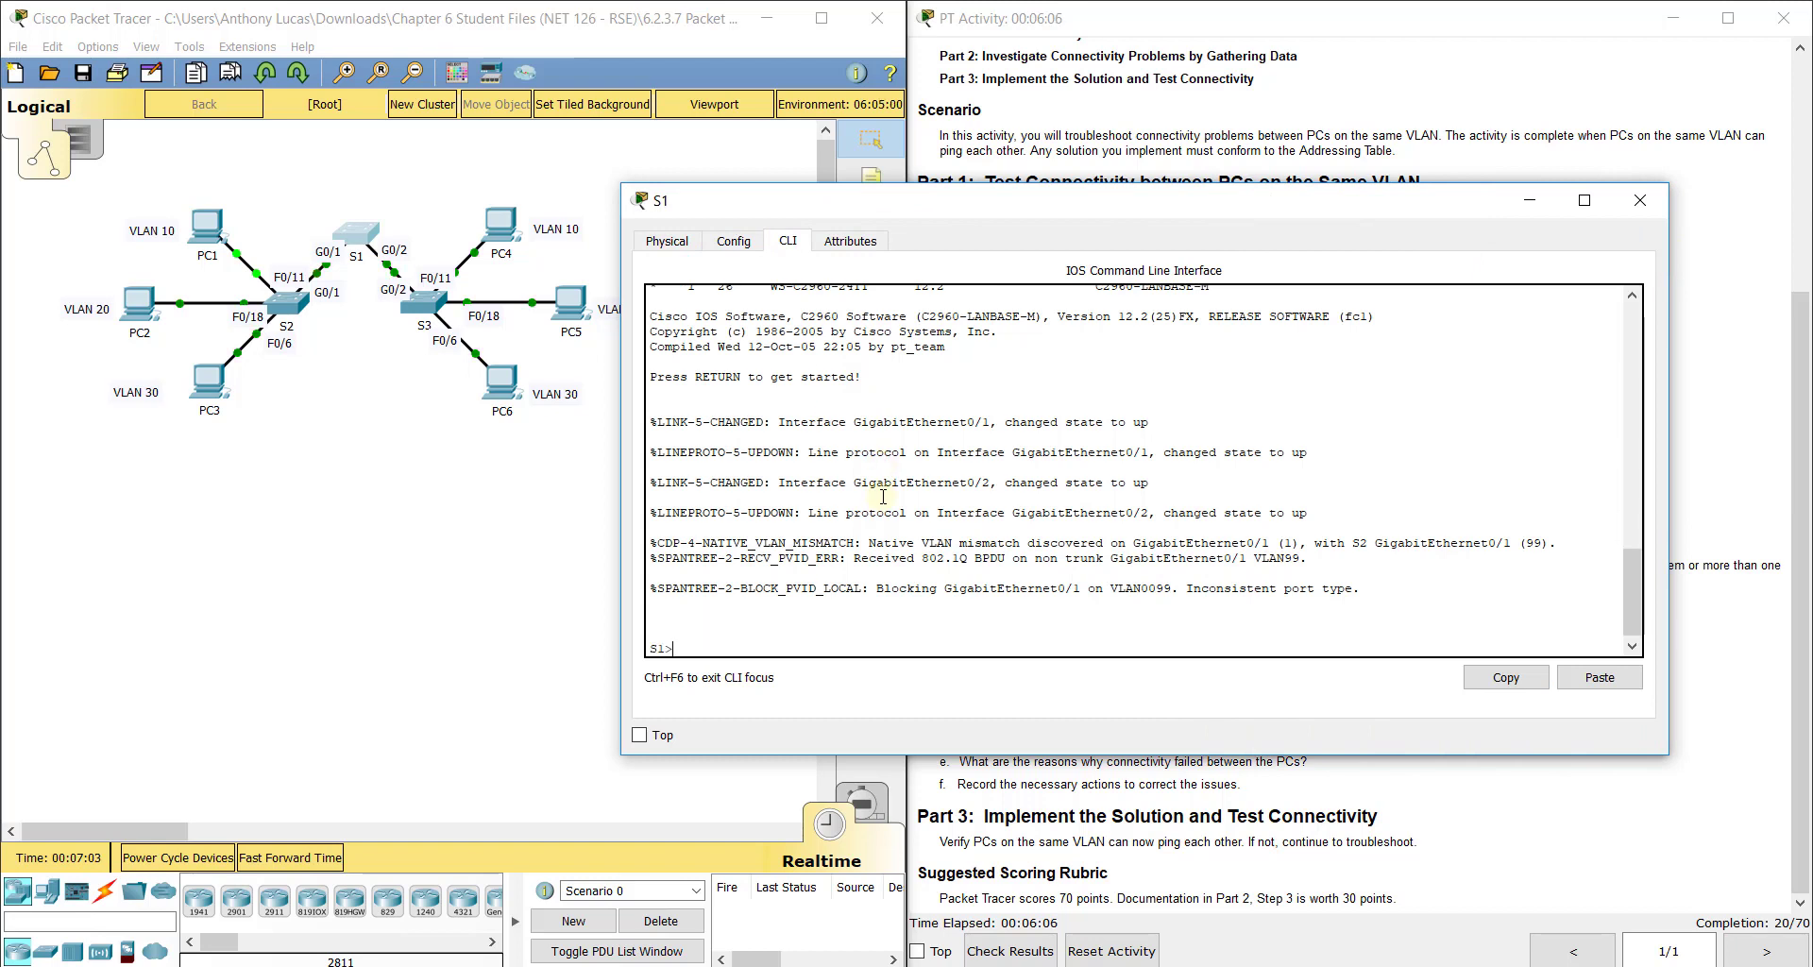
type("en")
key("Return")
type("config t")
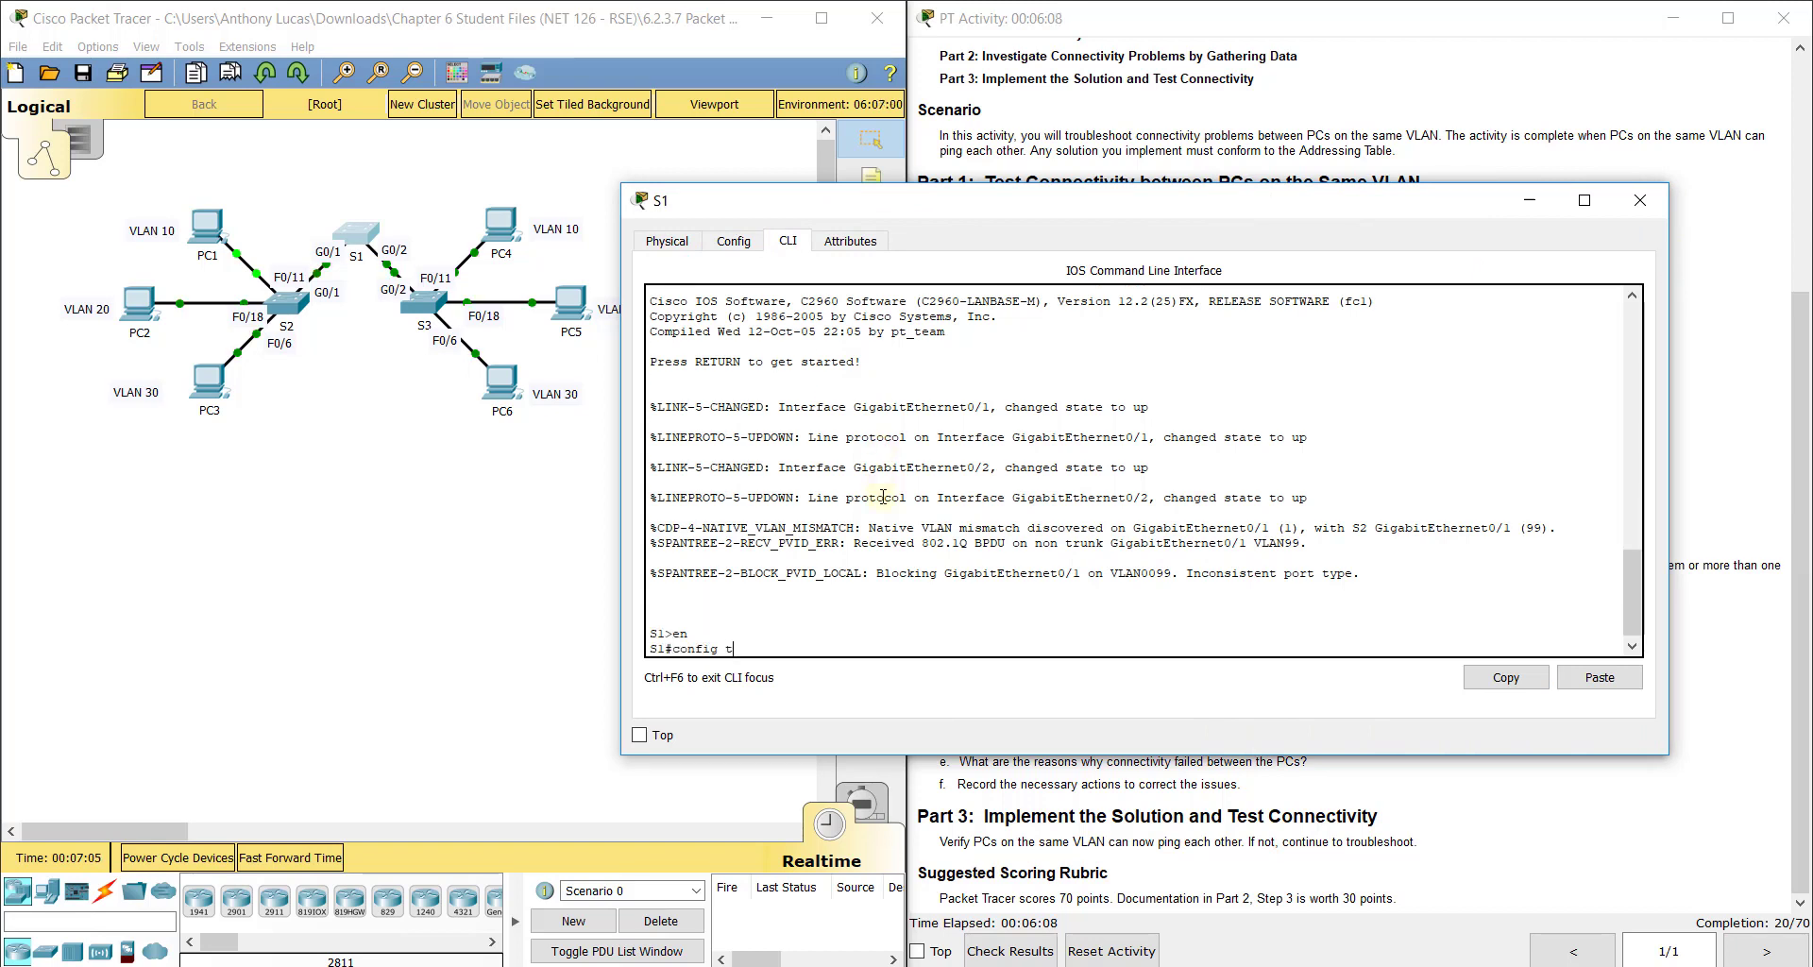
key("Return")
type("s")
type("o show run")
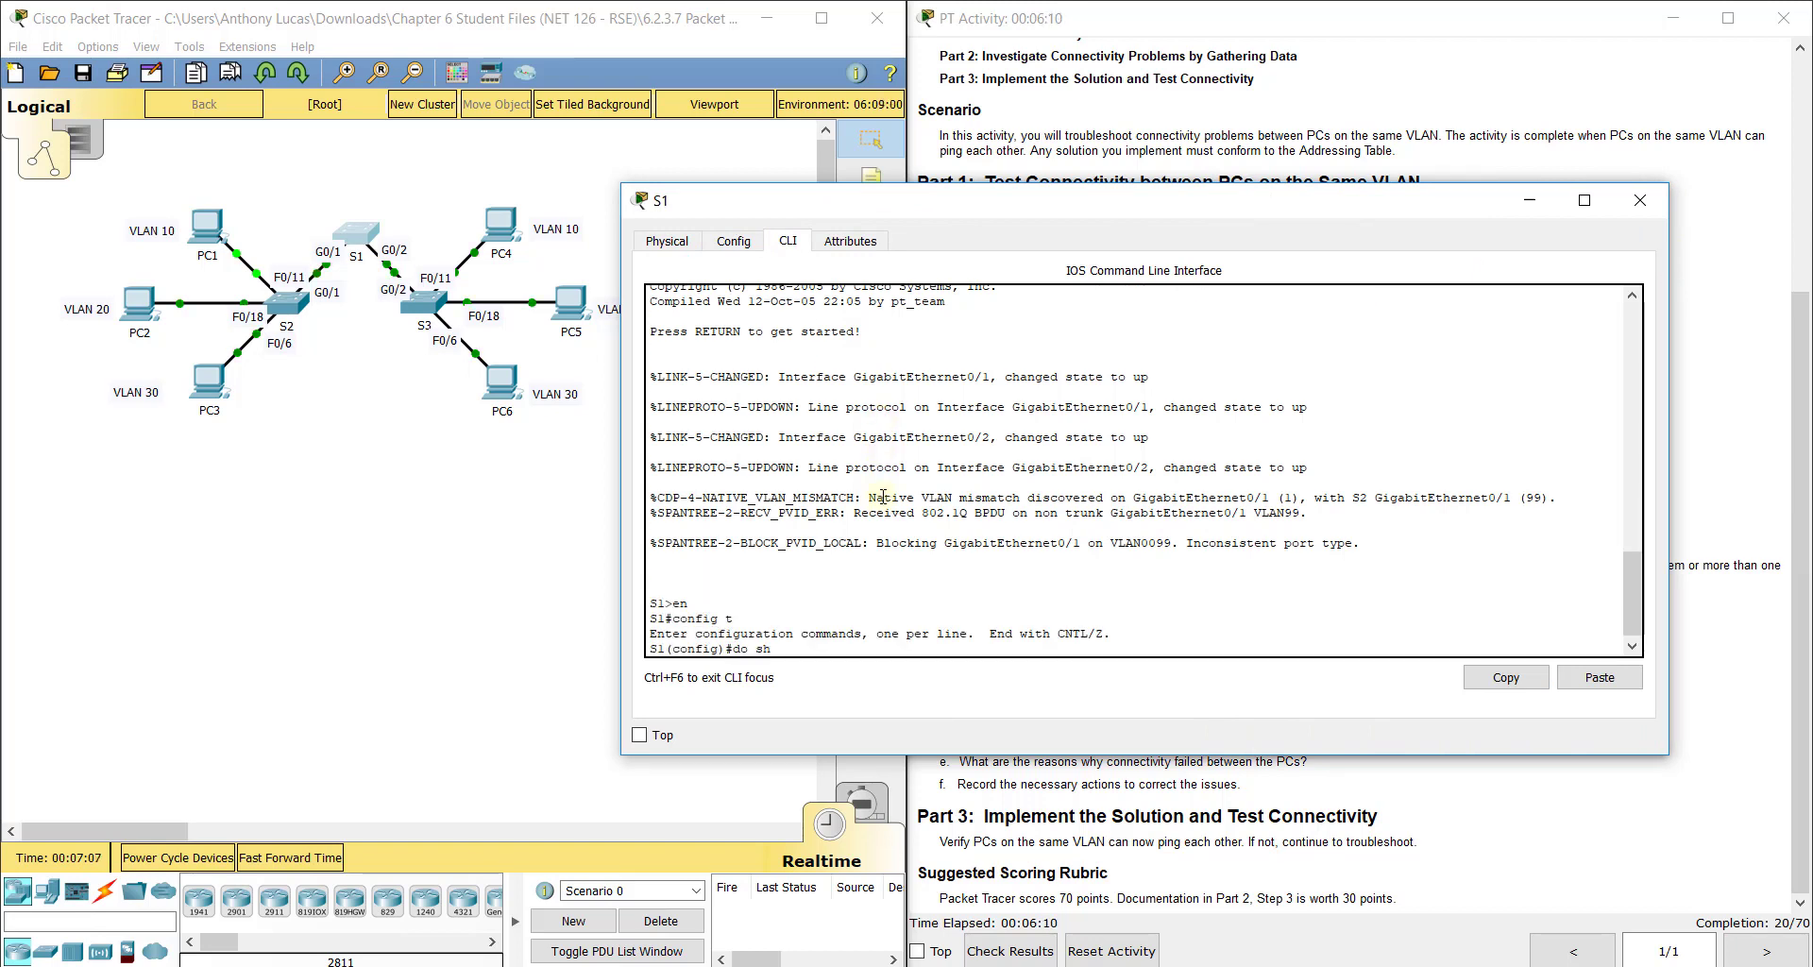
key("Return")
- Page through S1's configuration, comparing G0/1's access mode and native VLAN with G0/2's trunk settings
key("space")
key("space")
key("space")
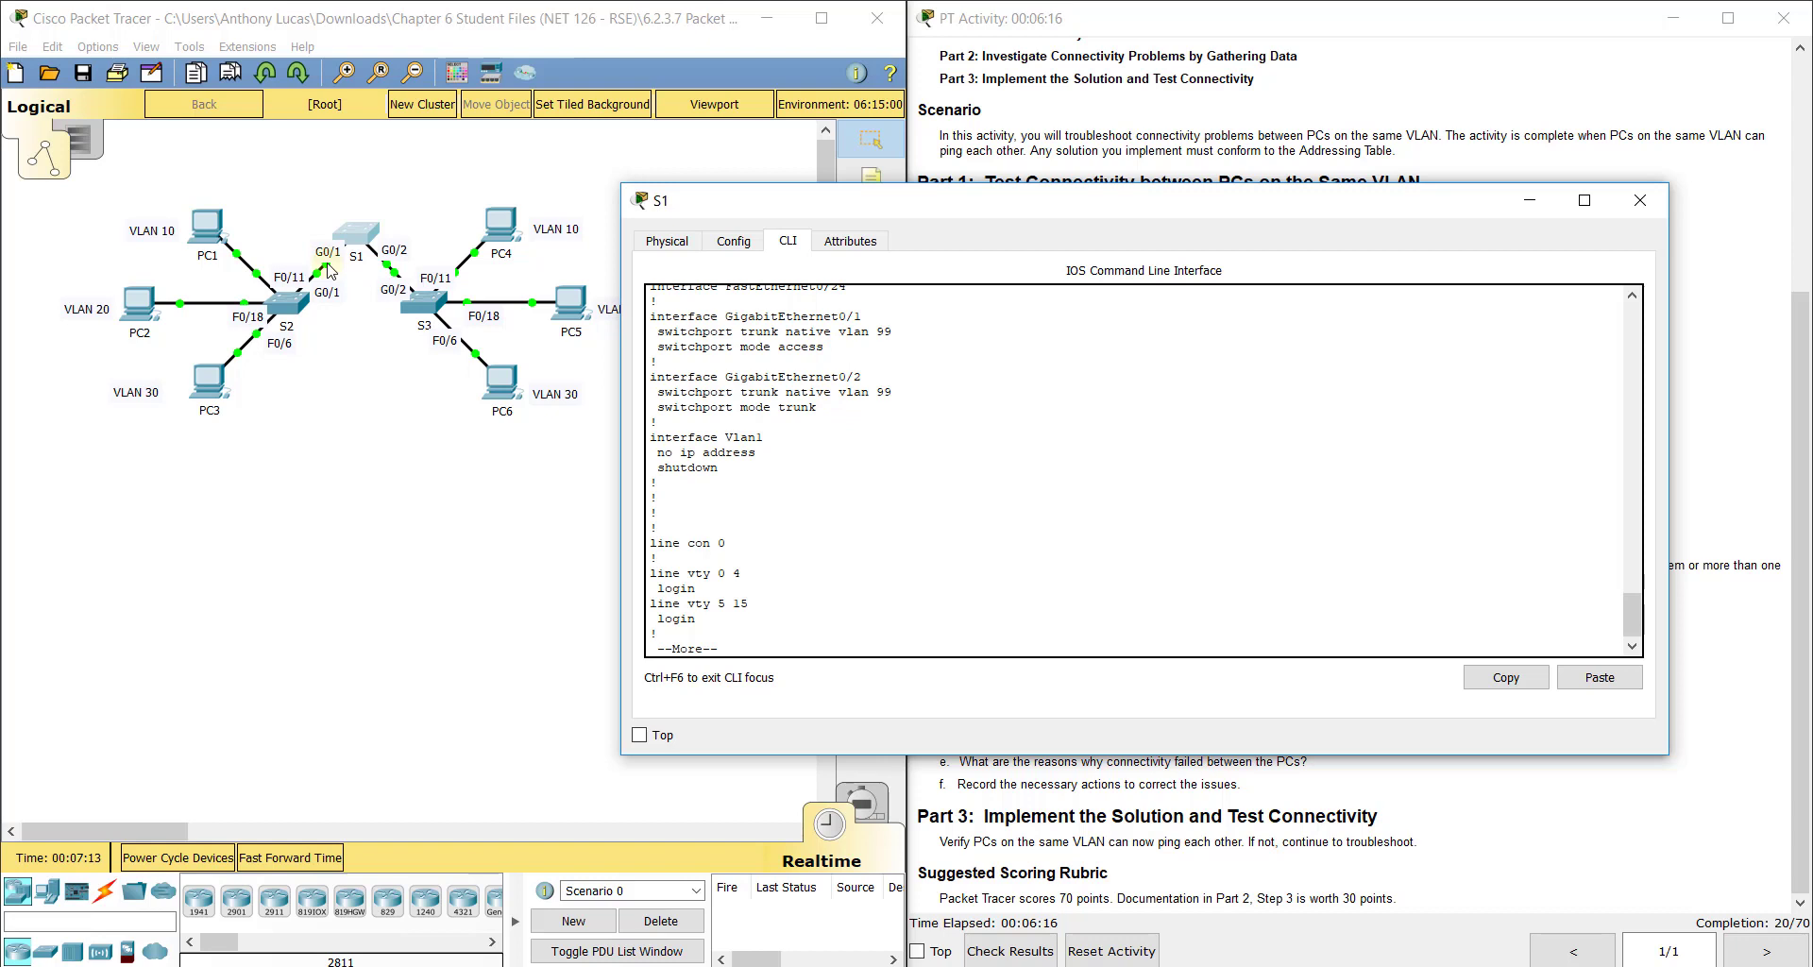
left_click_drag(839, 332, 640, 331)
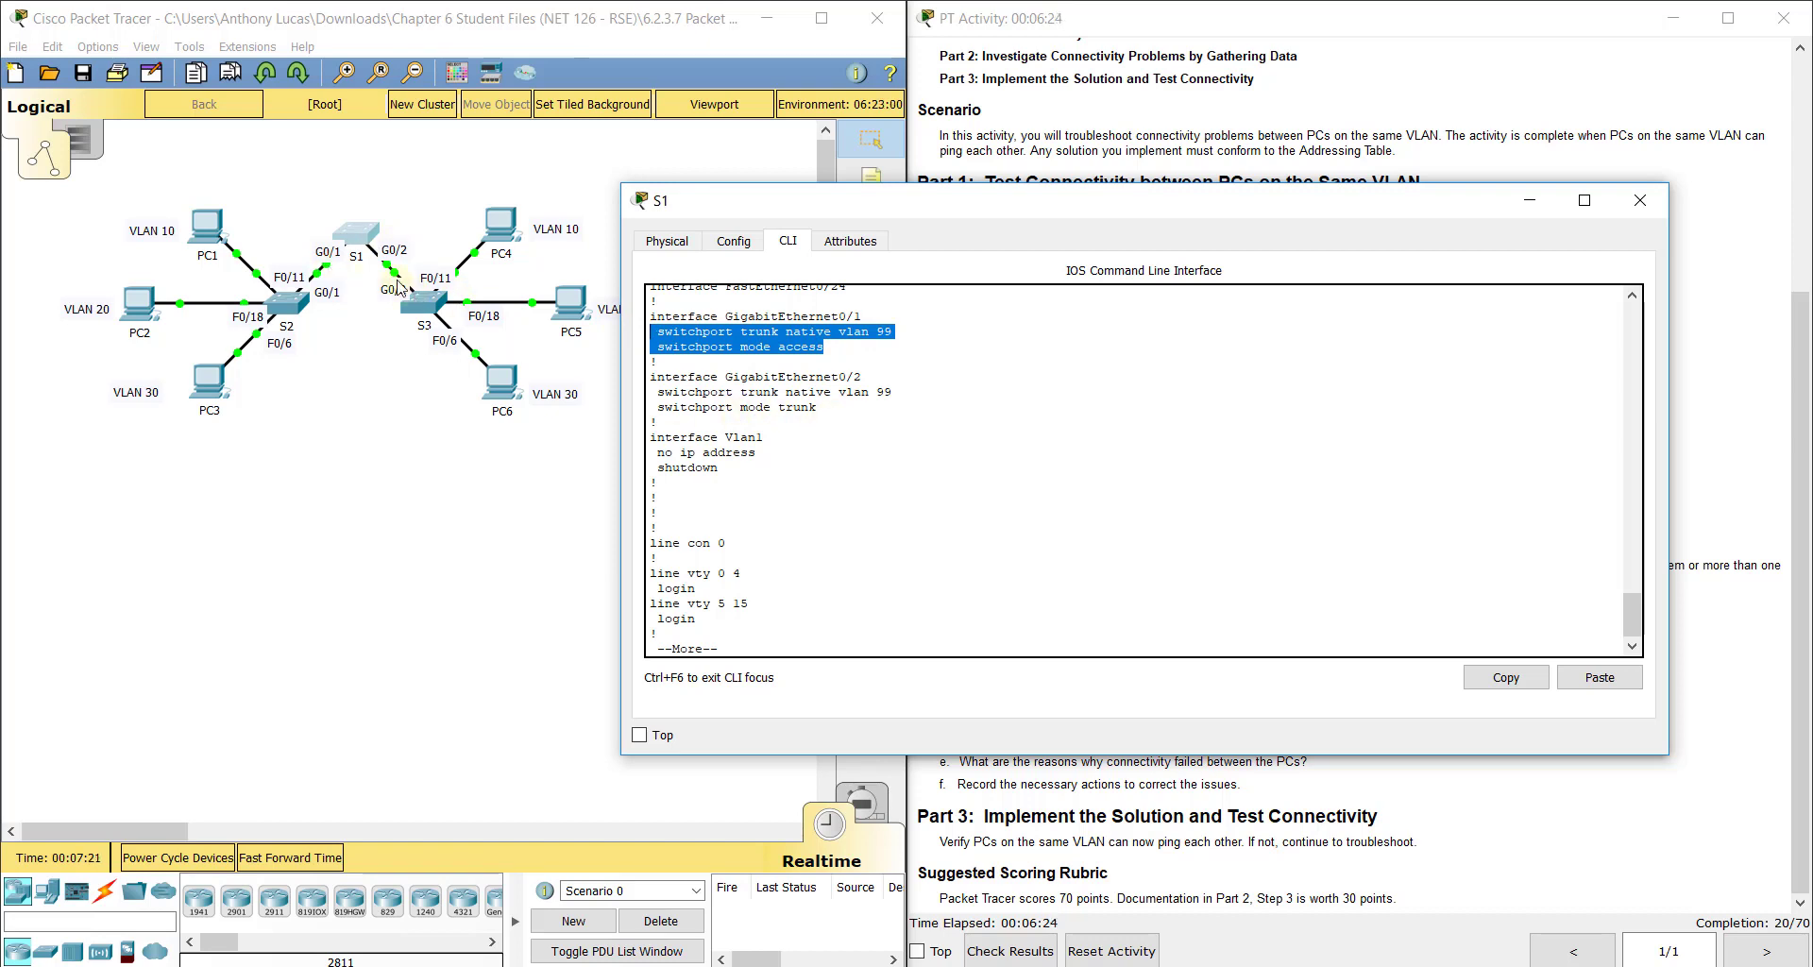
left_click_drag(819, 408, 658, 377)
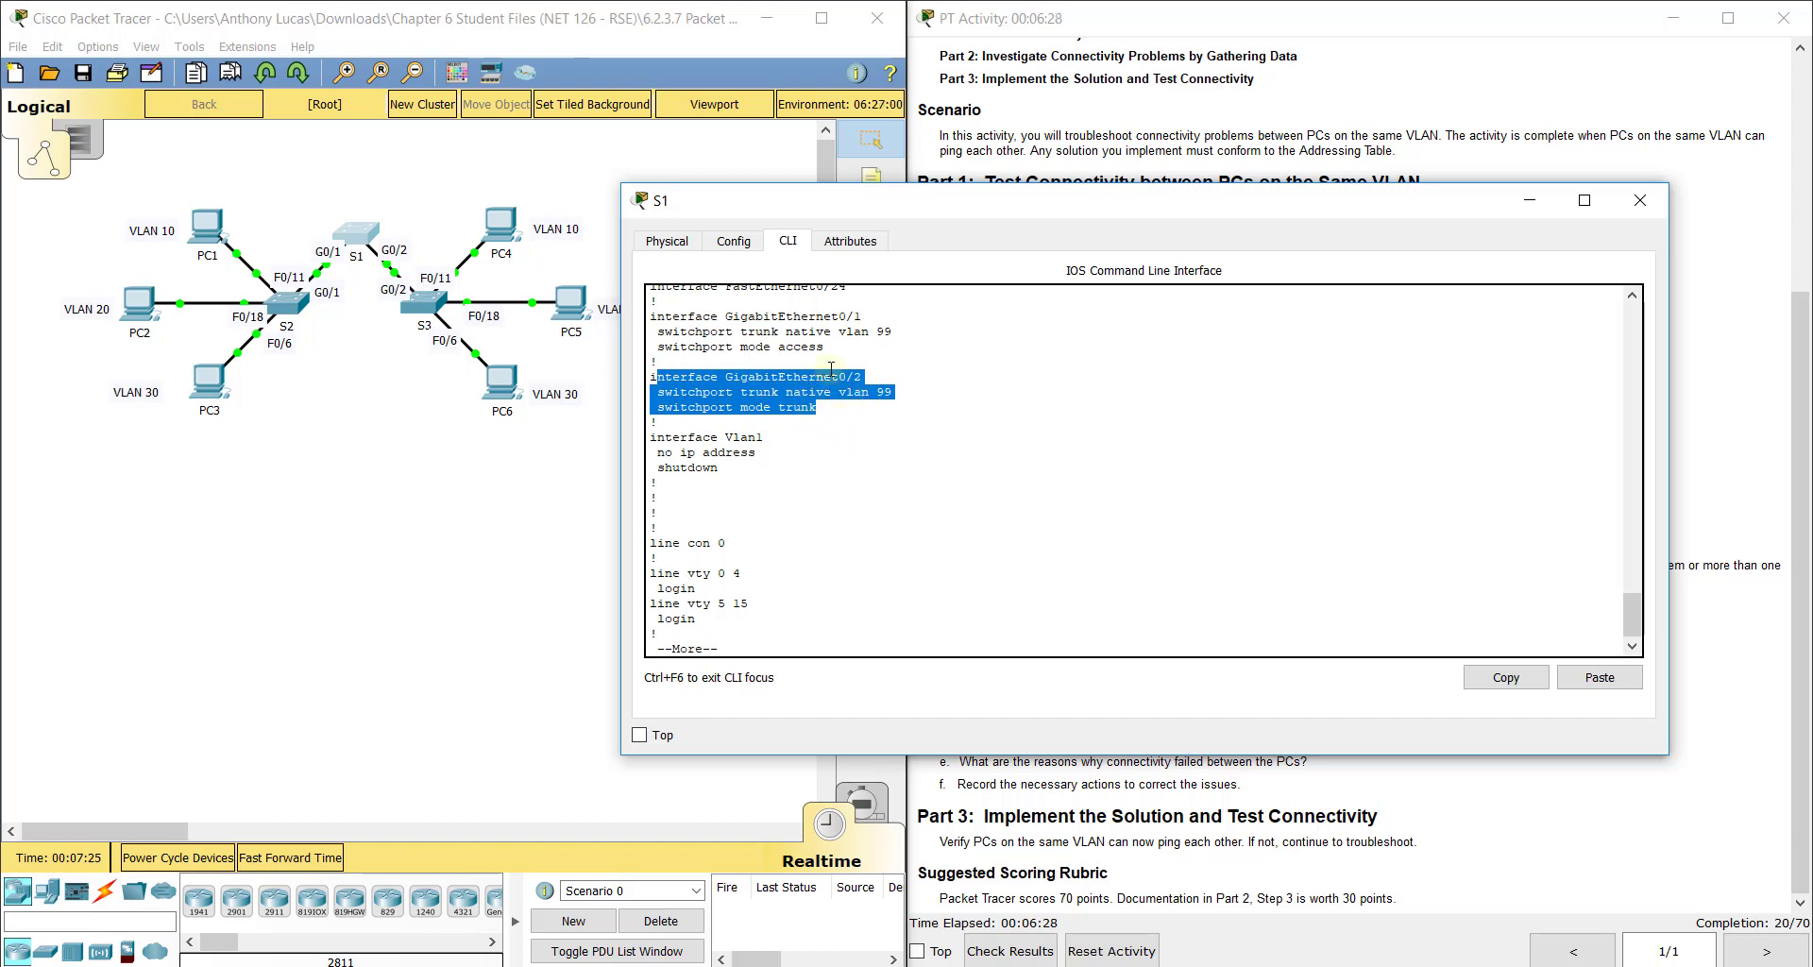
left_click_drag(823, 348, 630, 318)
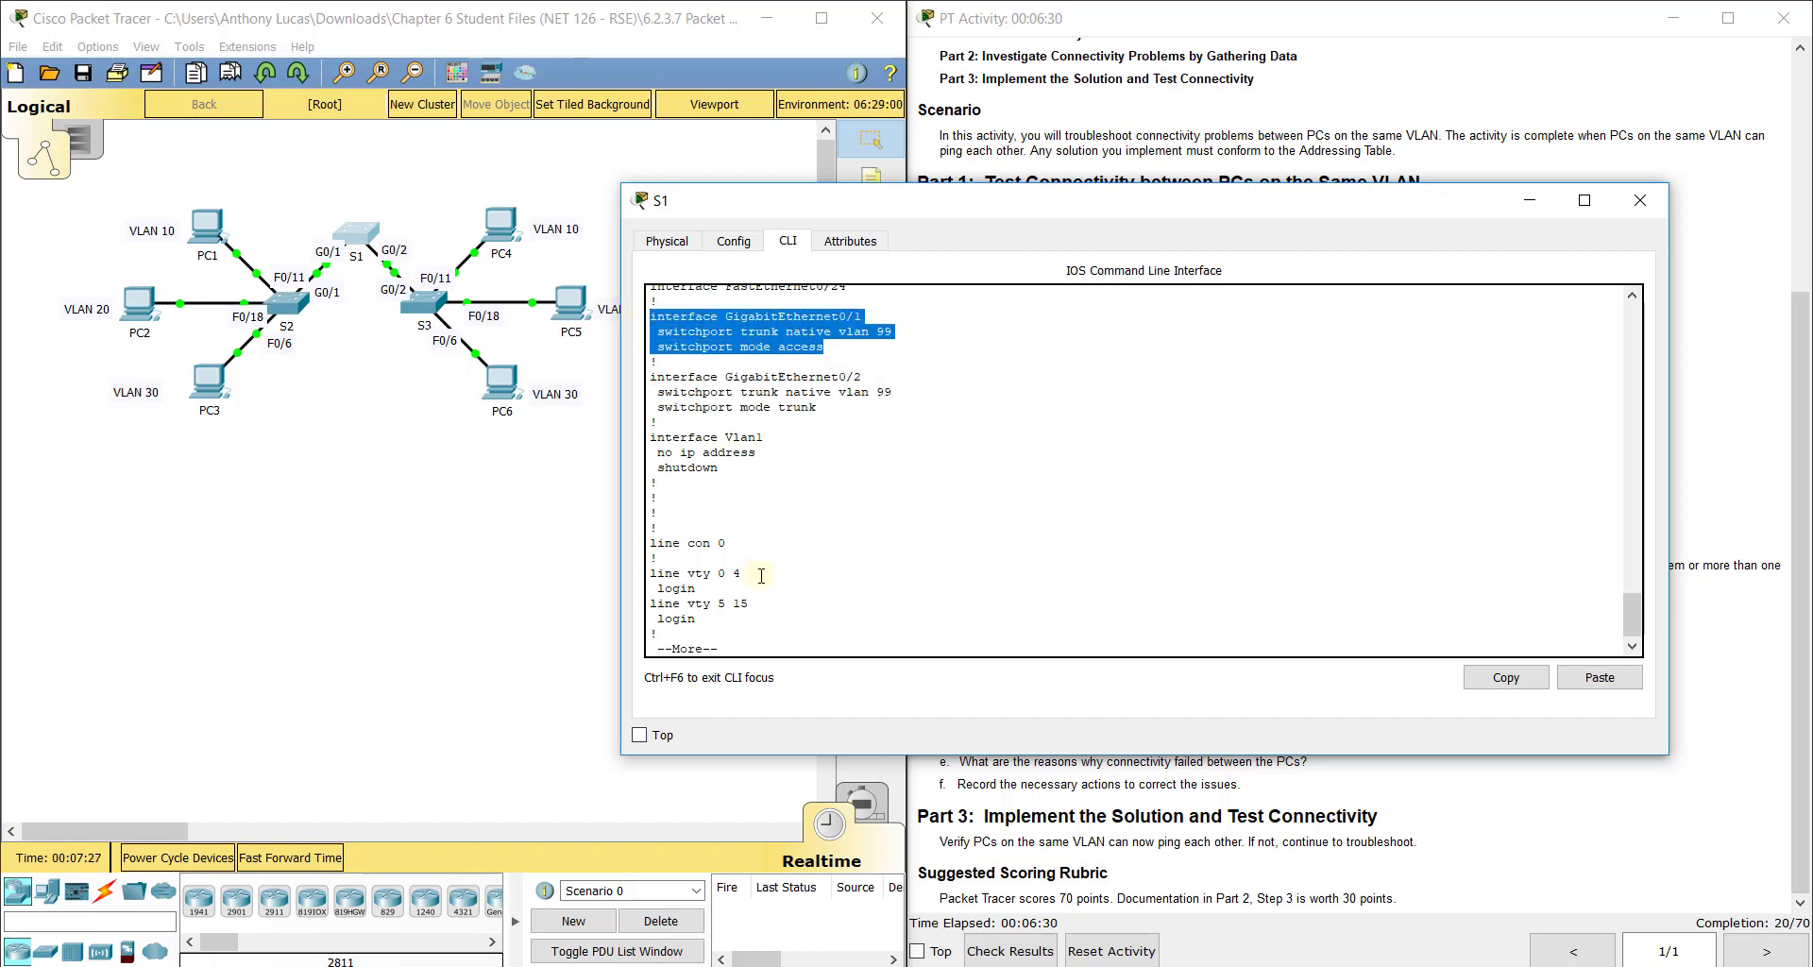
- Set S1's GigabitEthernet0/1 to switchport mode trunk and return to global configuration
key("space")
type("int g0")
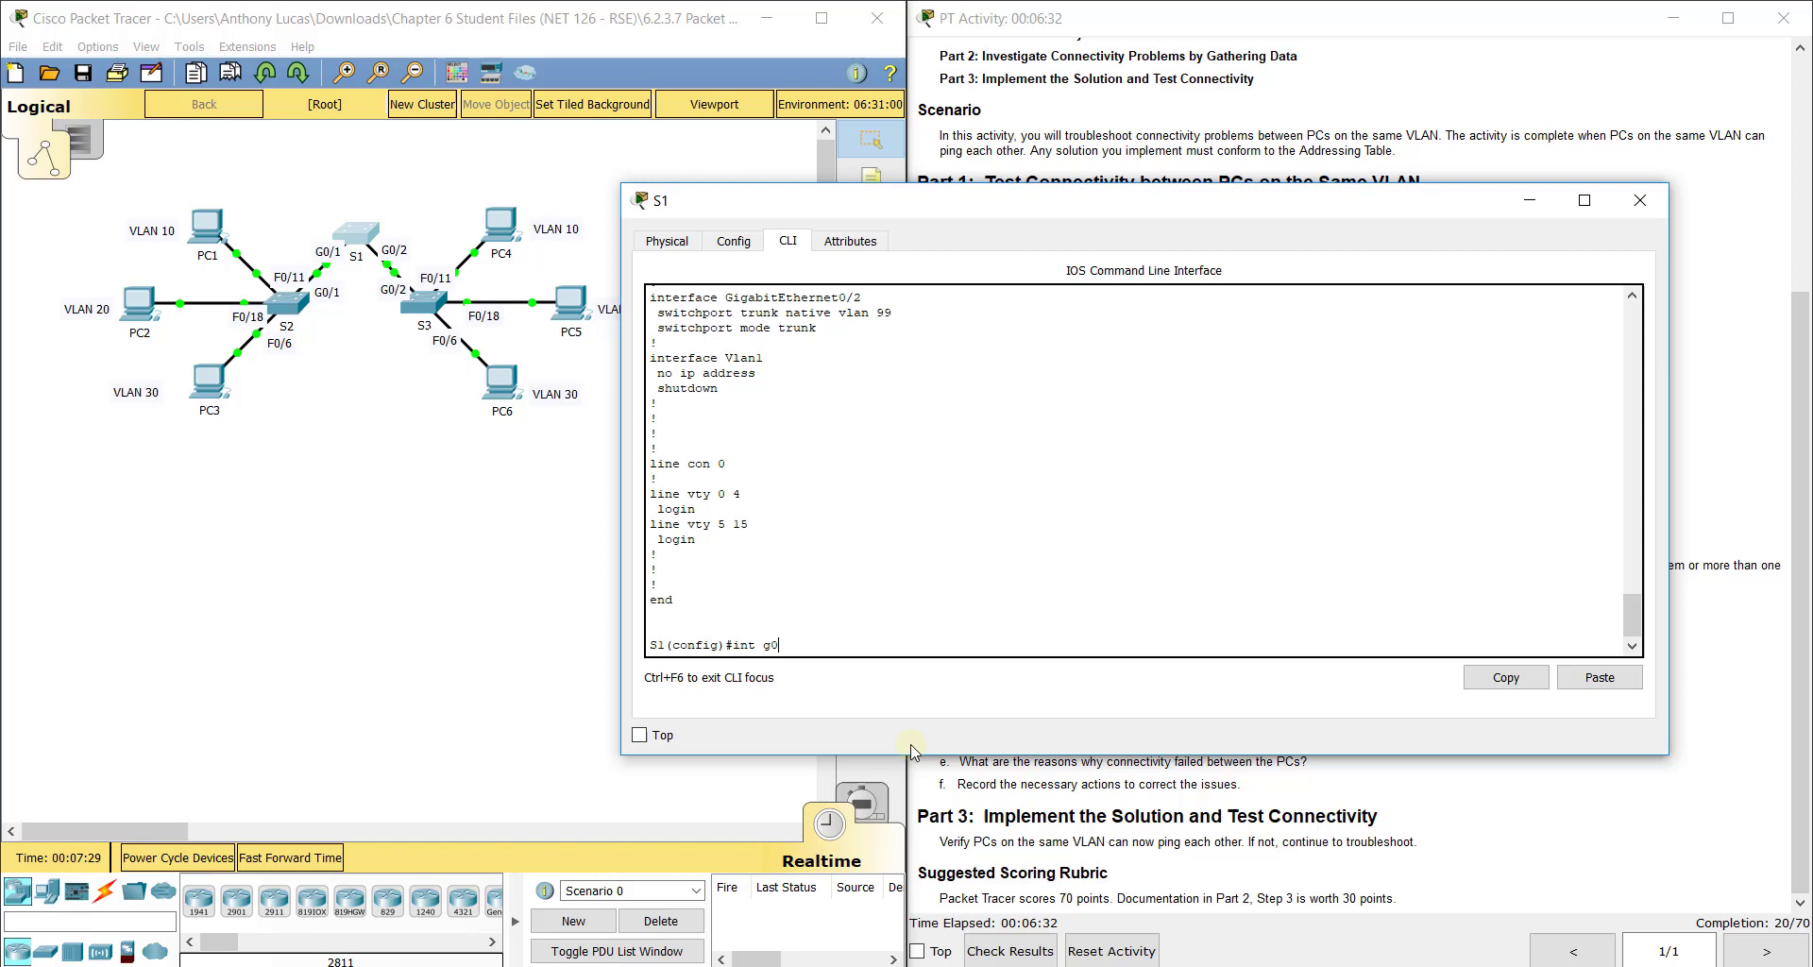
type("/1")
key("Return")
type("switchport ")
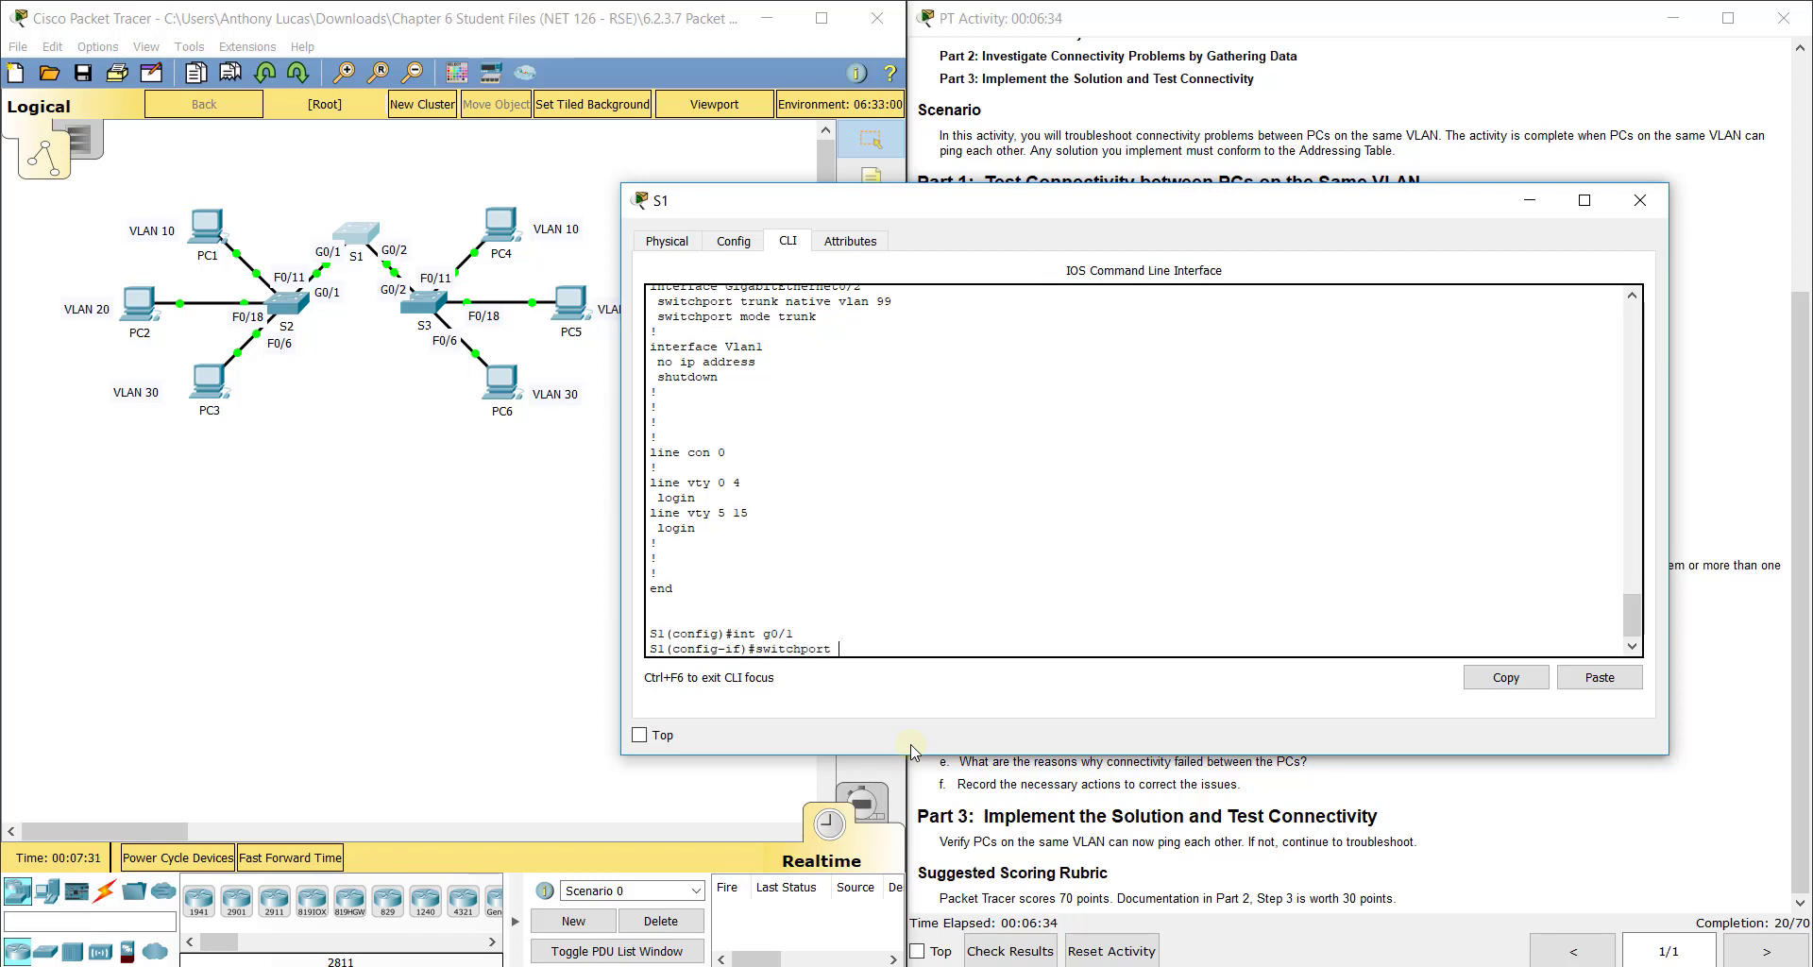
type("mode trunk")
key("Return")
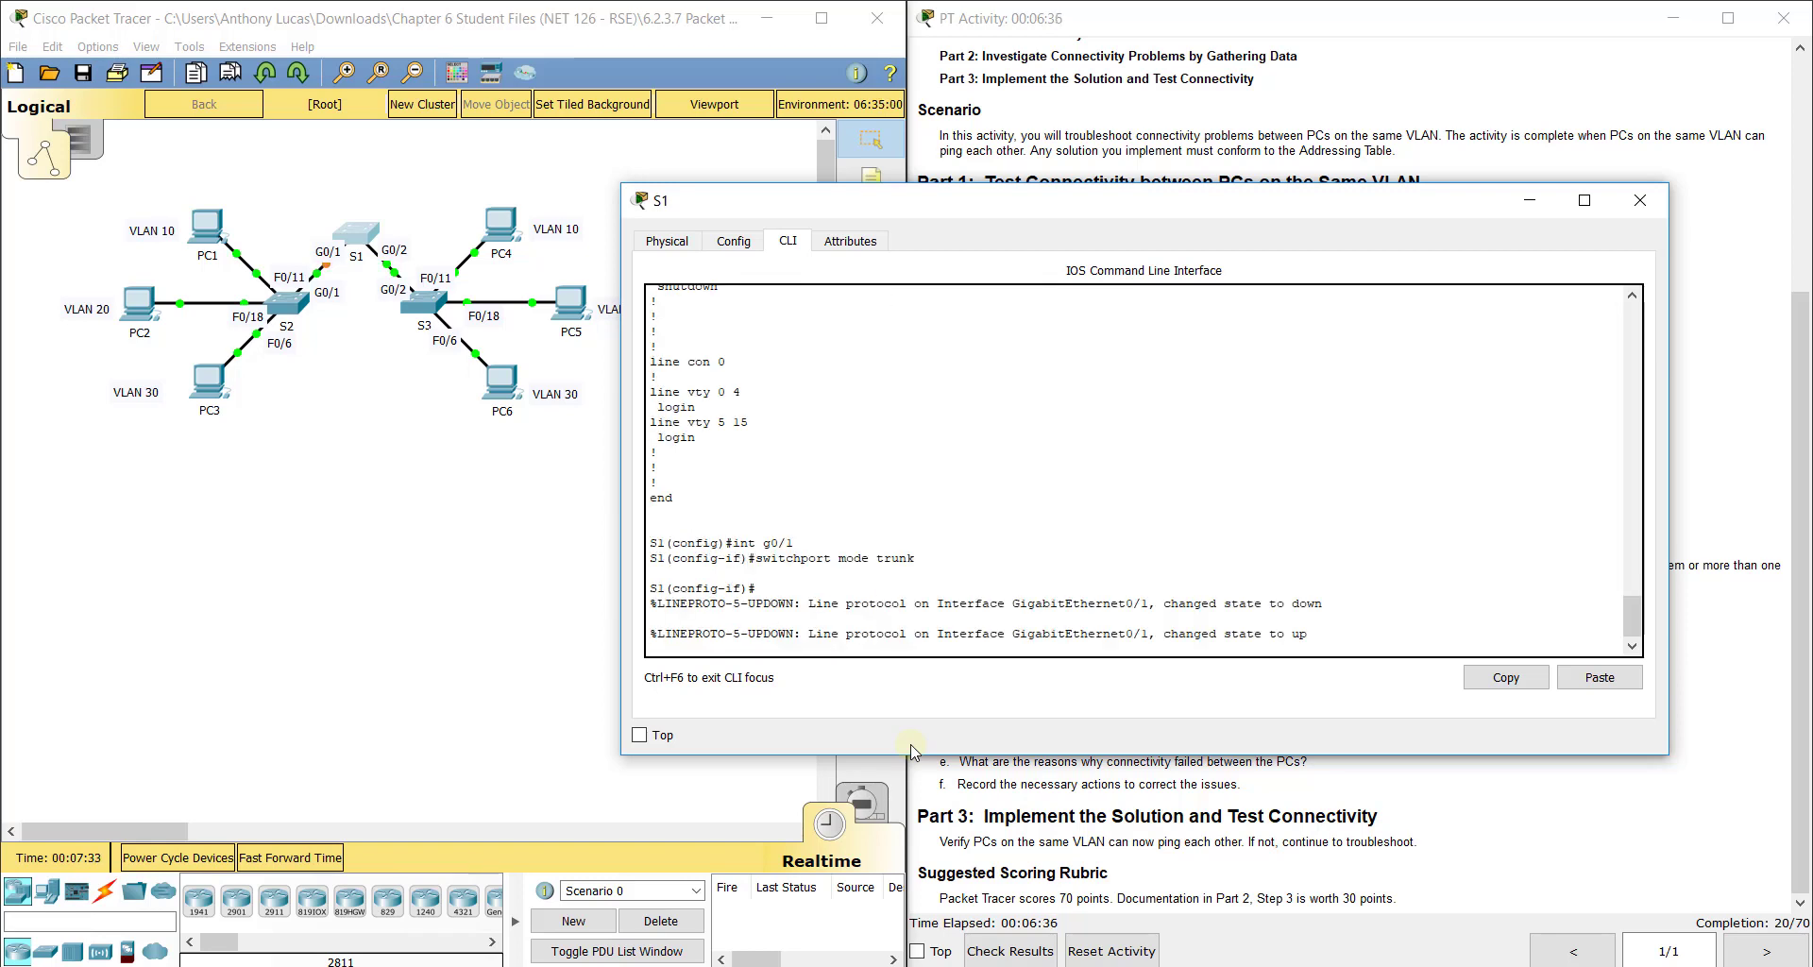
type("exit")
key("Return")
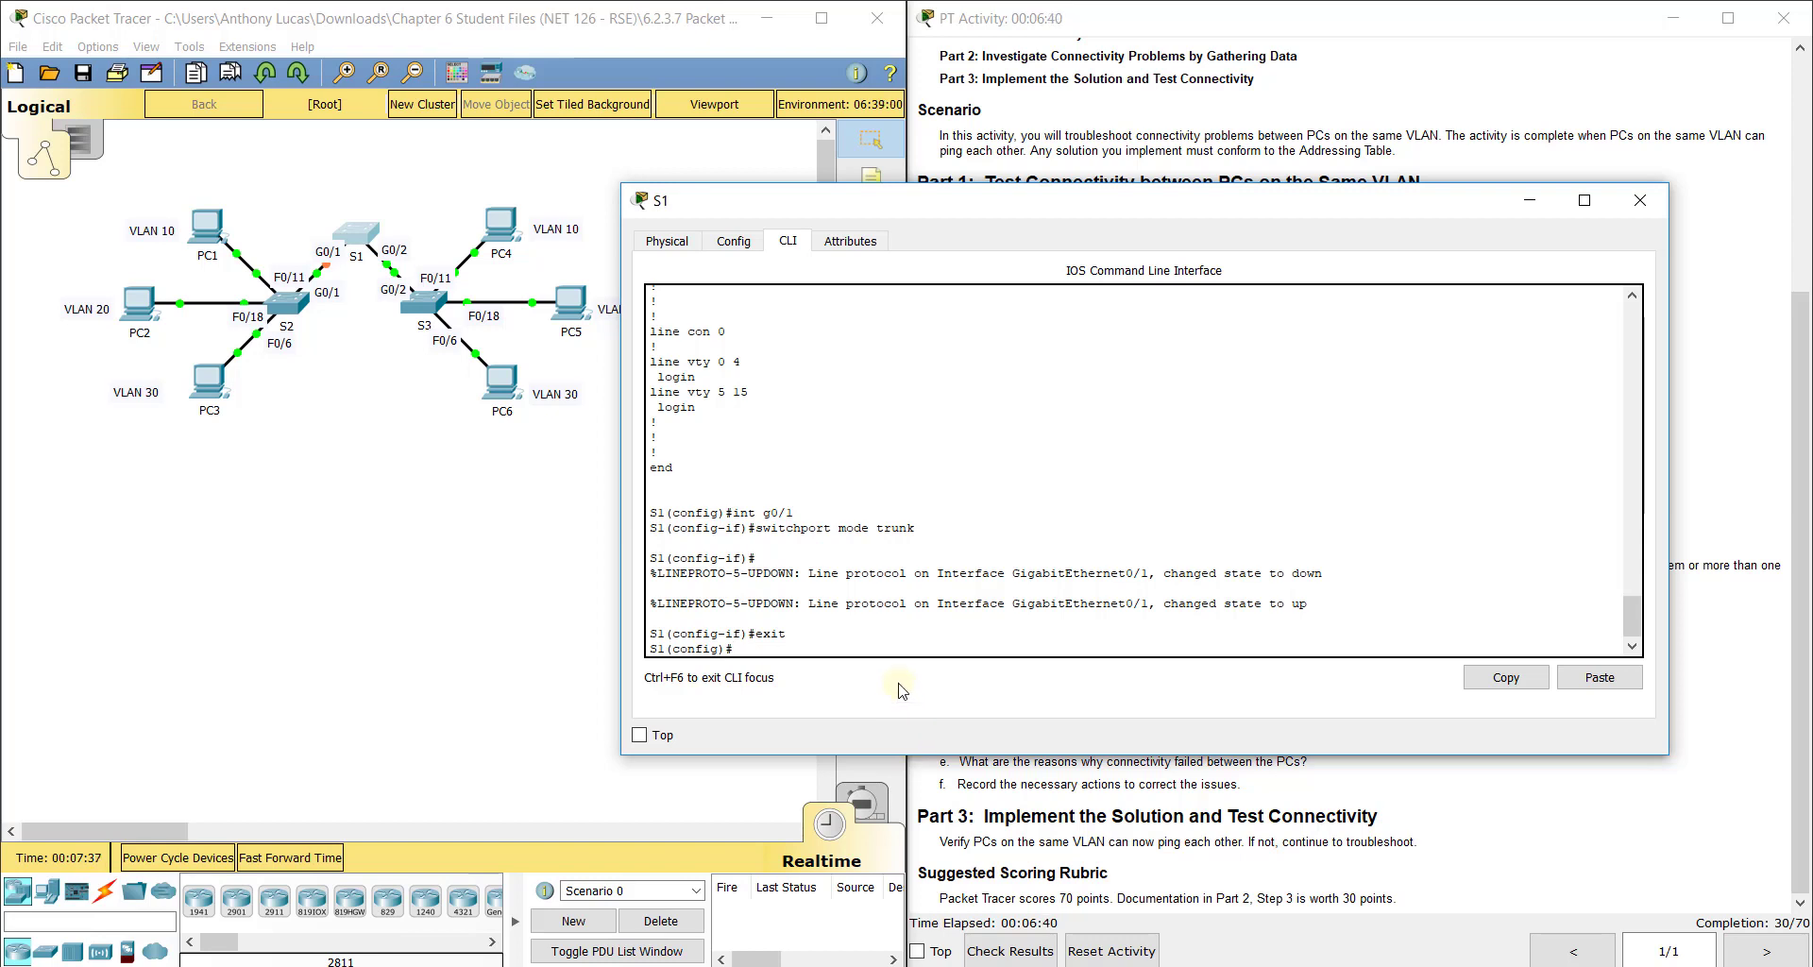
- Rerun show running-config on S1 and page through it to verify G0/1 is now a trunk
scroll(868, 538, "up", 6)
scroll(855, 623, "down", 6)
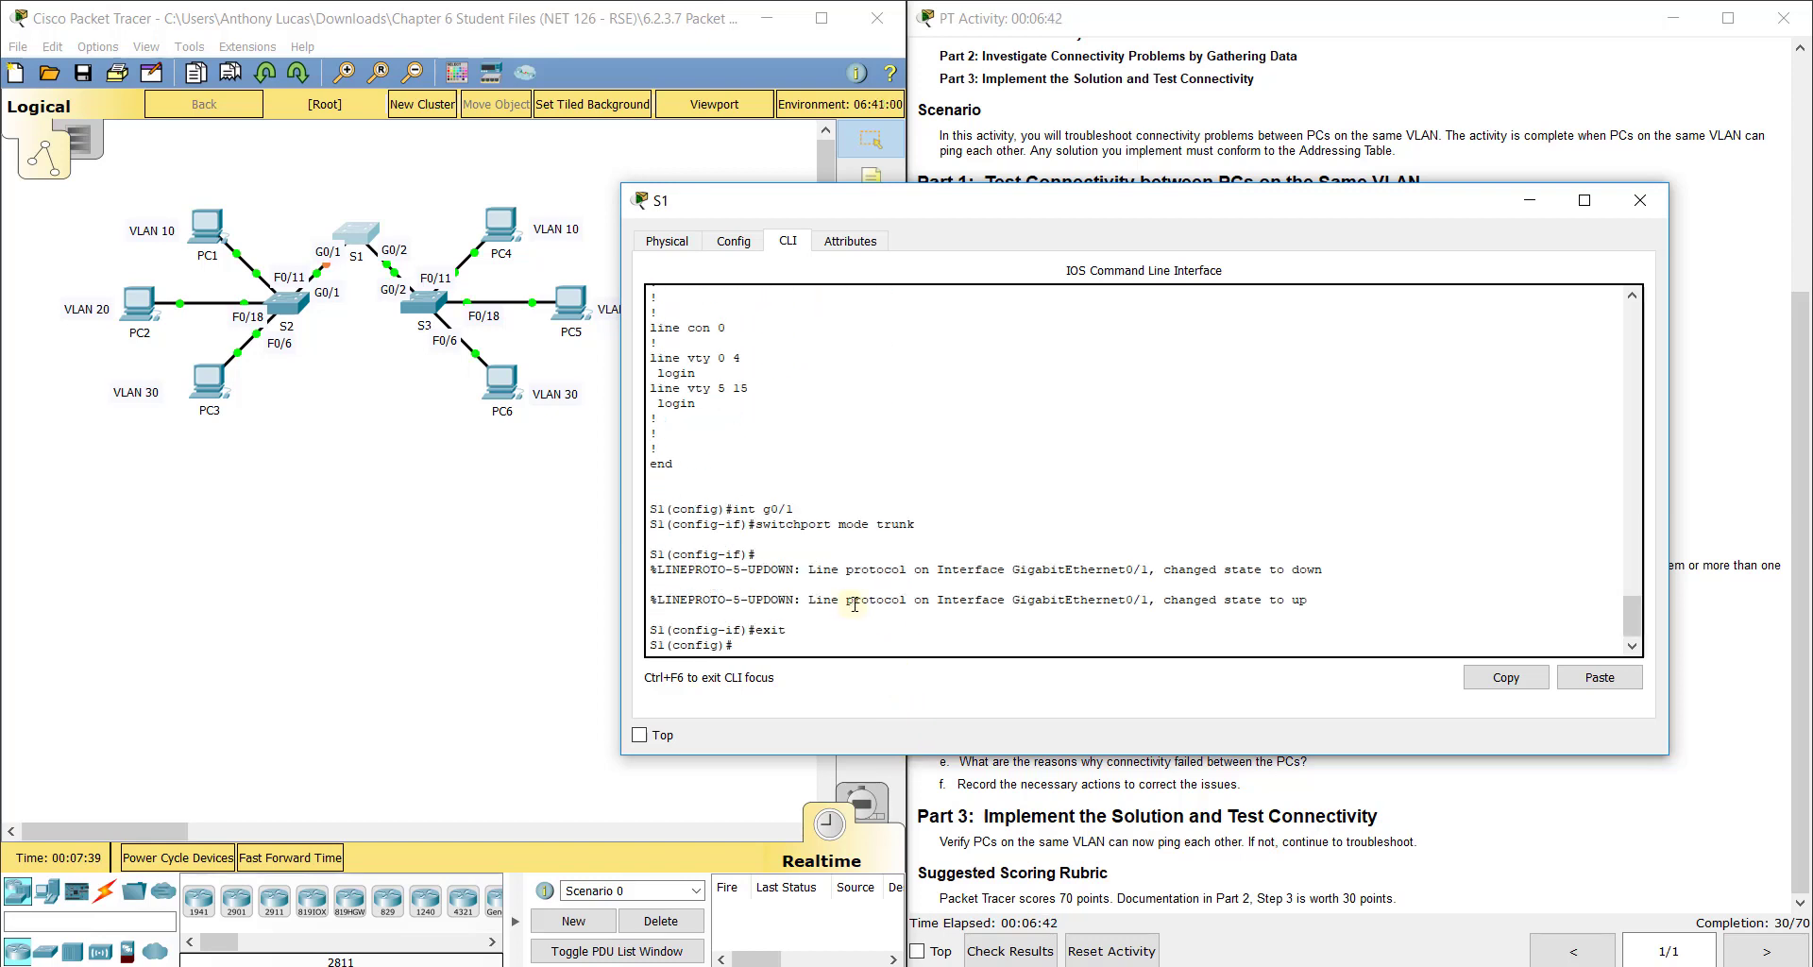
type("int g0/1")
key("Up")
key("Return")
key("space")
key("space")
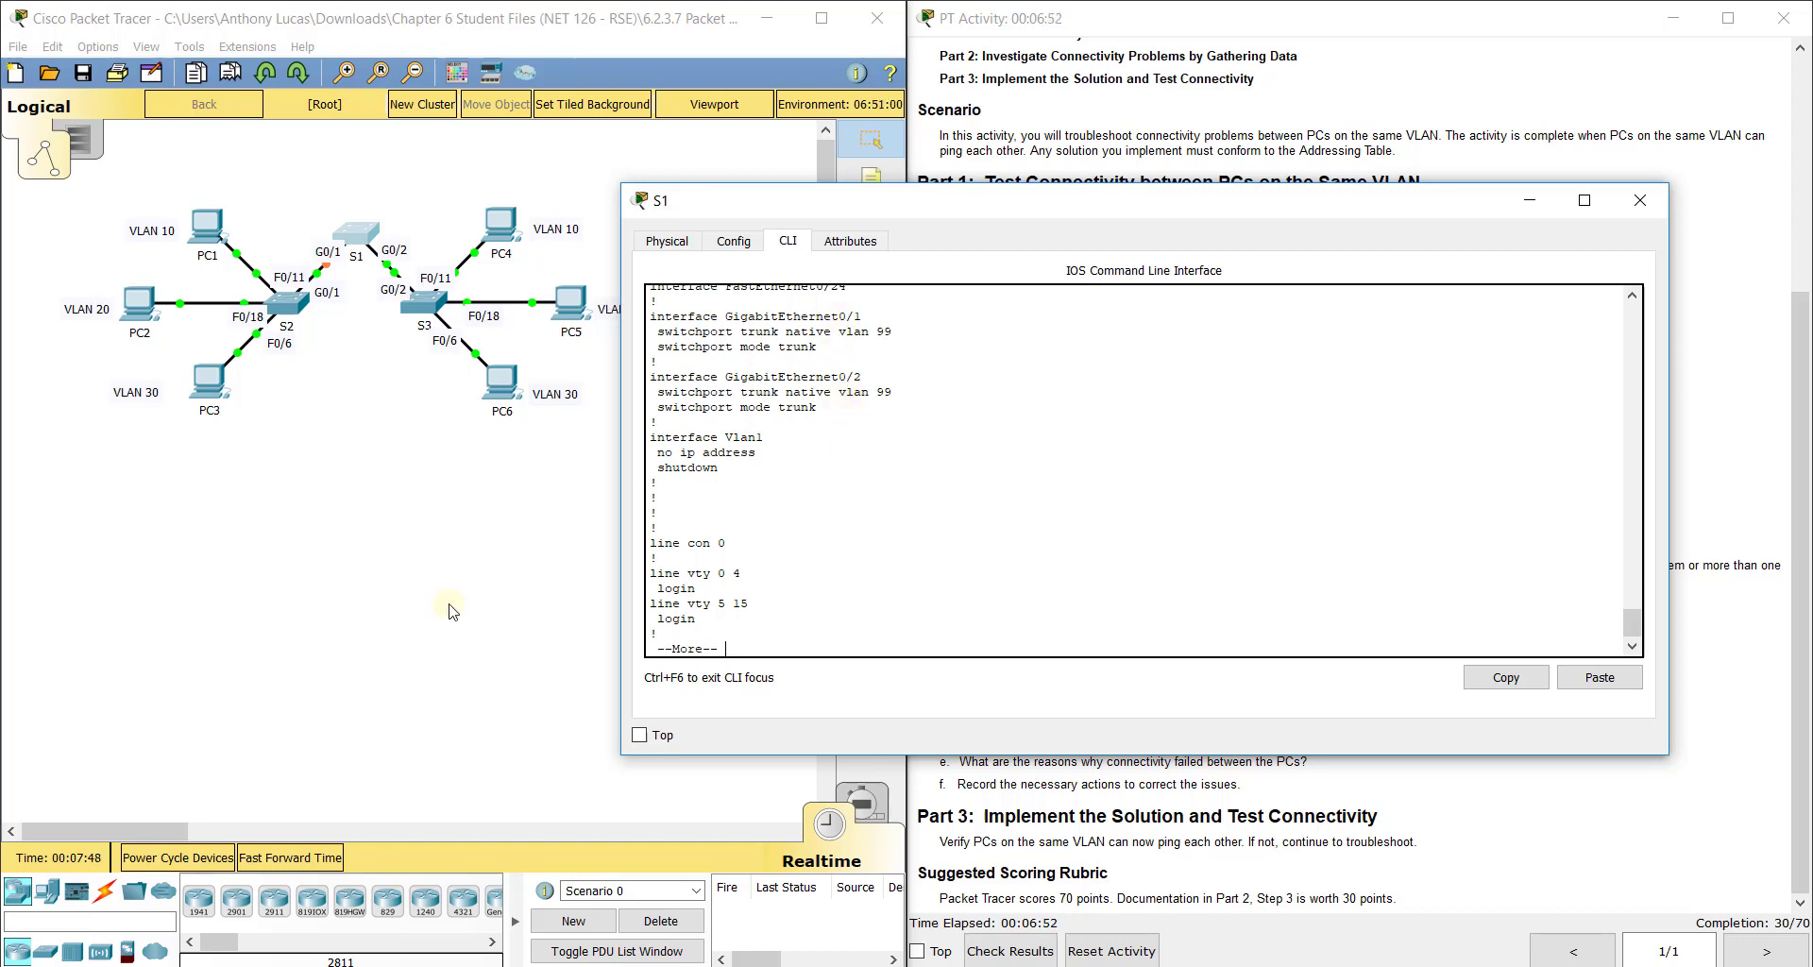
- In a widened S3 window's CLI, enter privileged mode and run show run
left_click(424, 307)
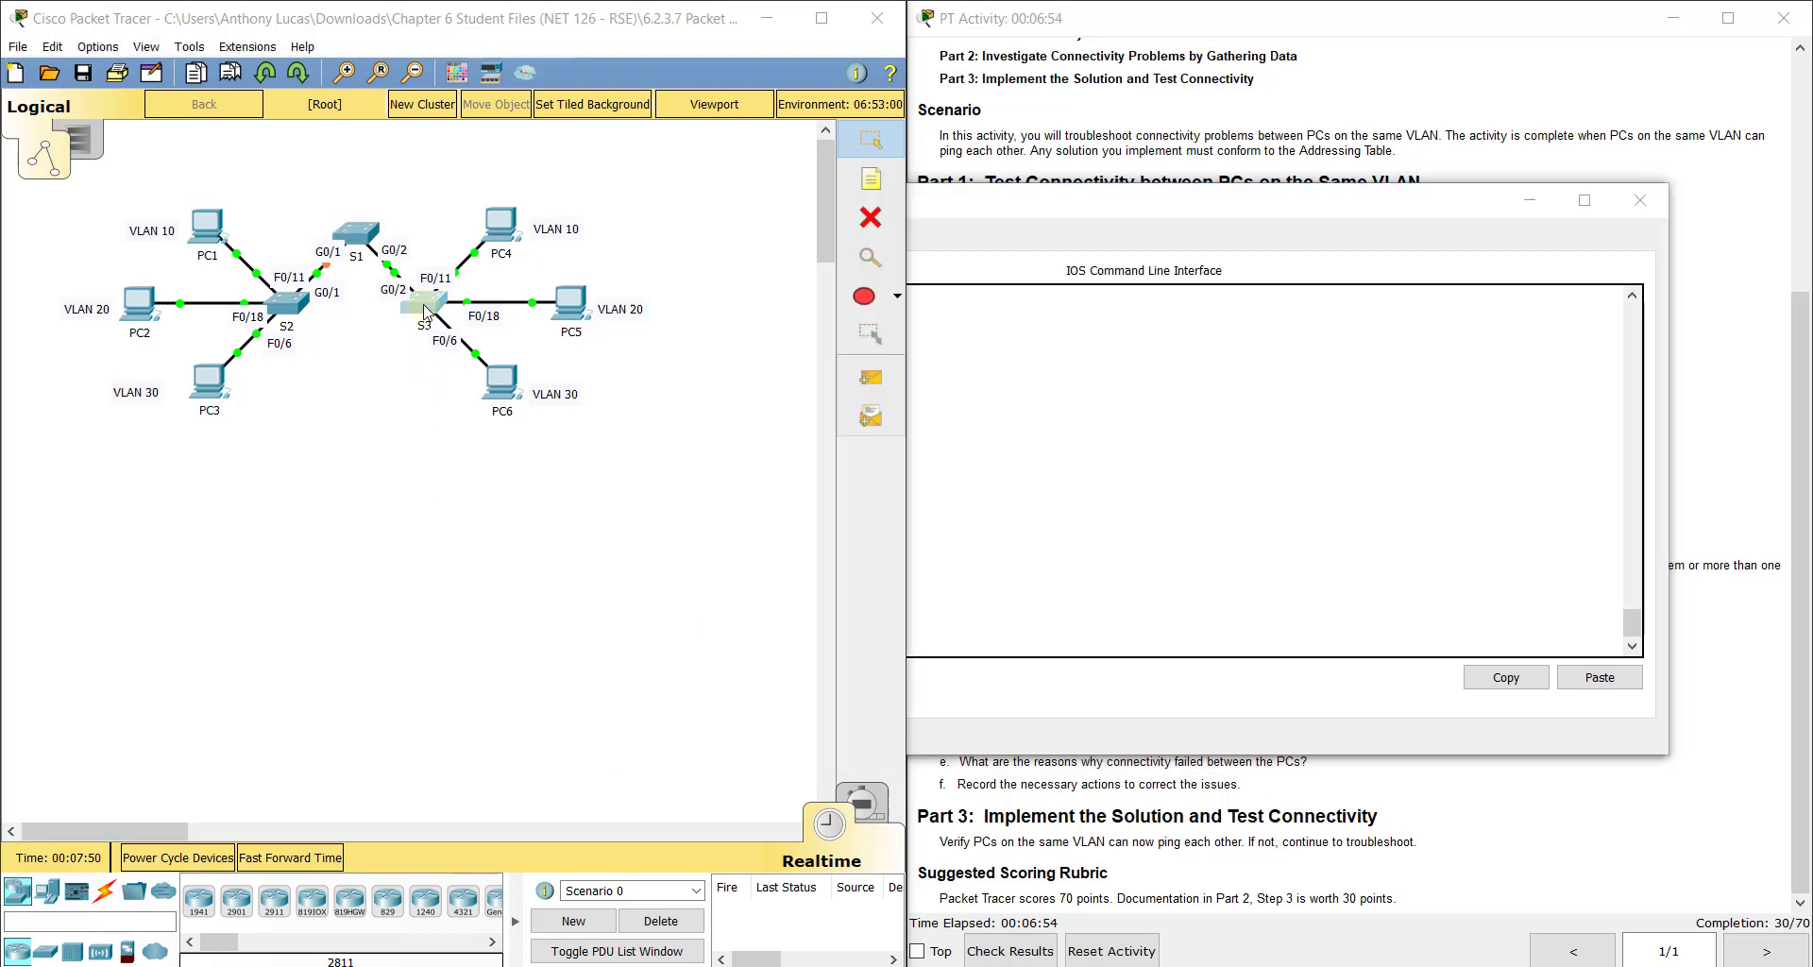
left_click_drag(1196, 246, 1688, 247)
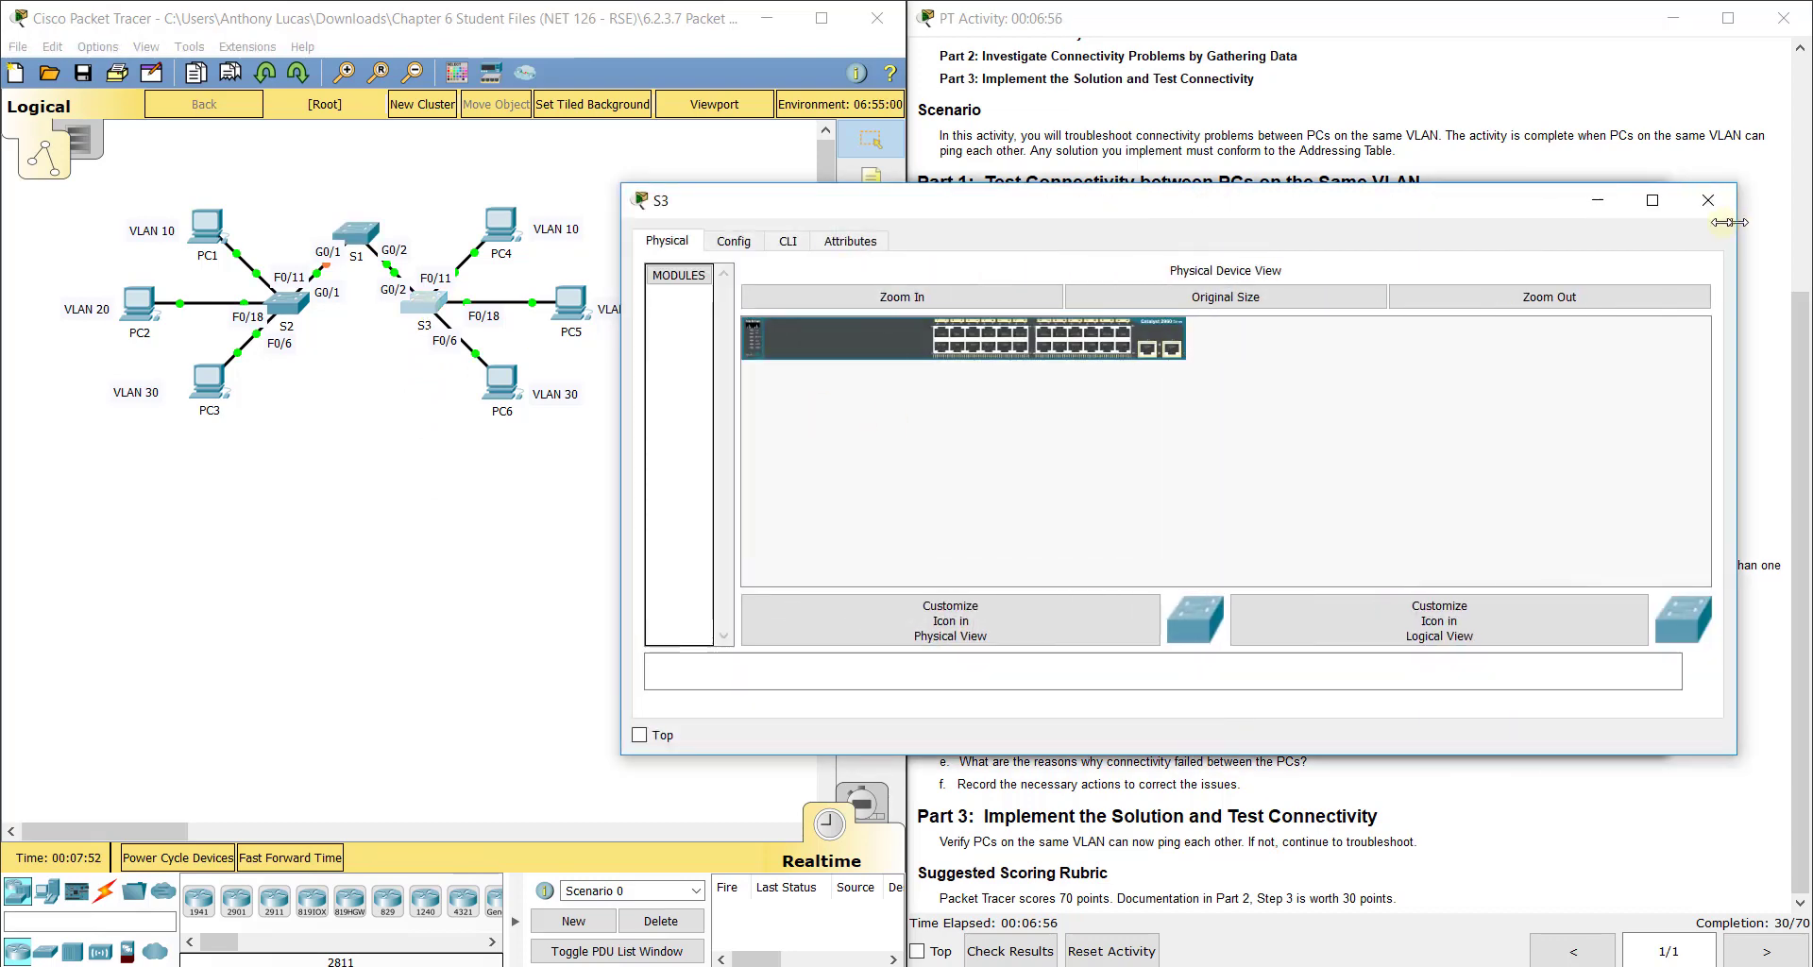
left_click(799, 242)
key("Return")
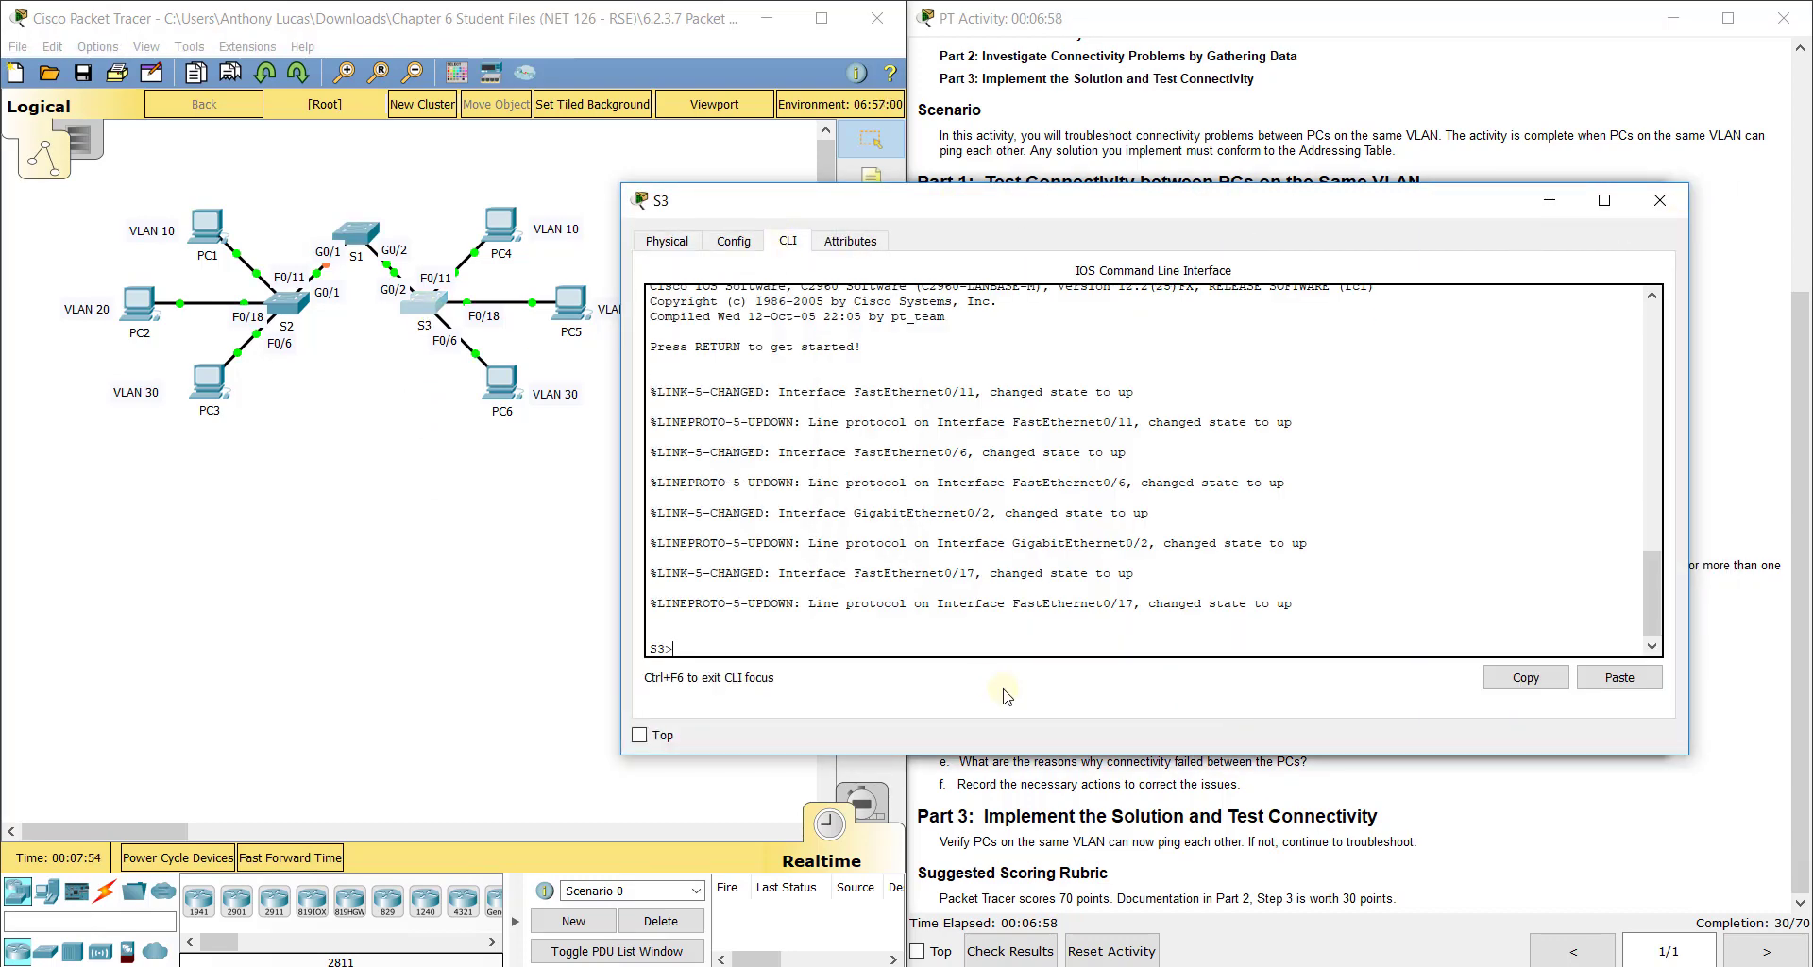
type("en")
key("Return")
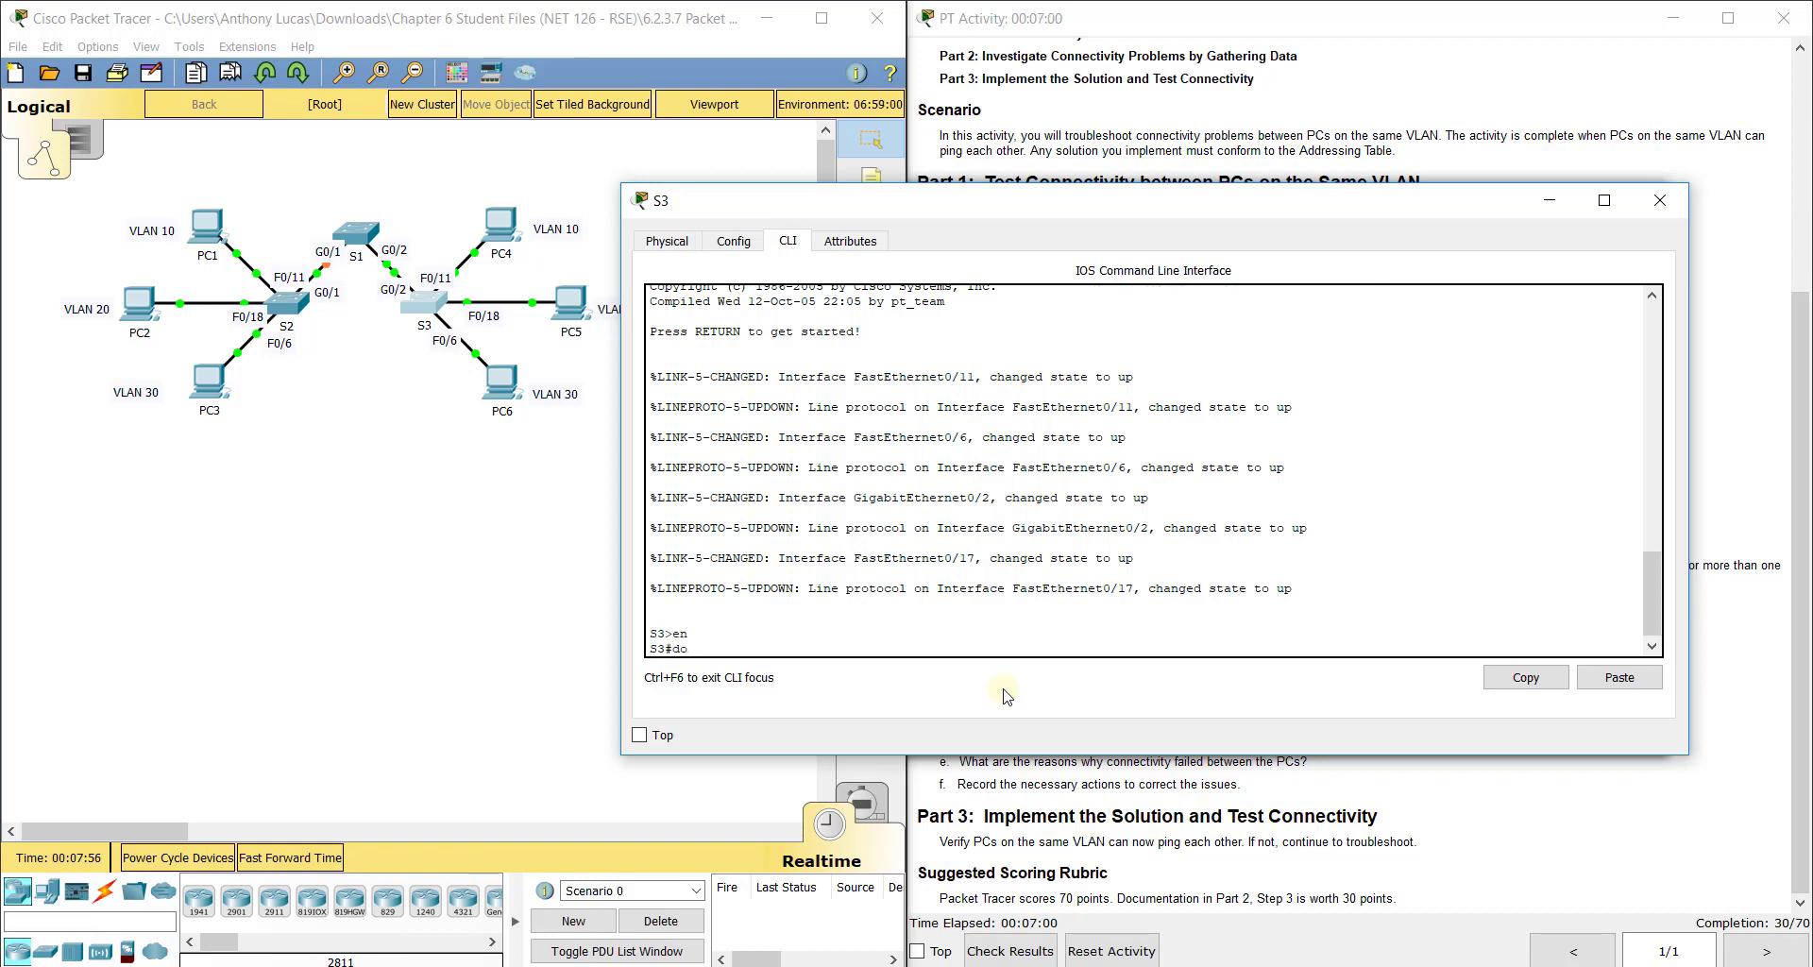
type("do show ru")
key("Return")
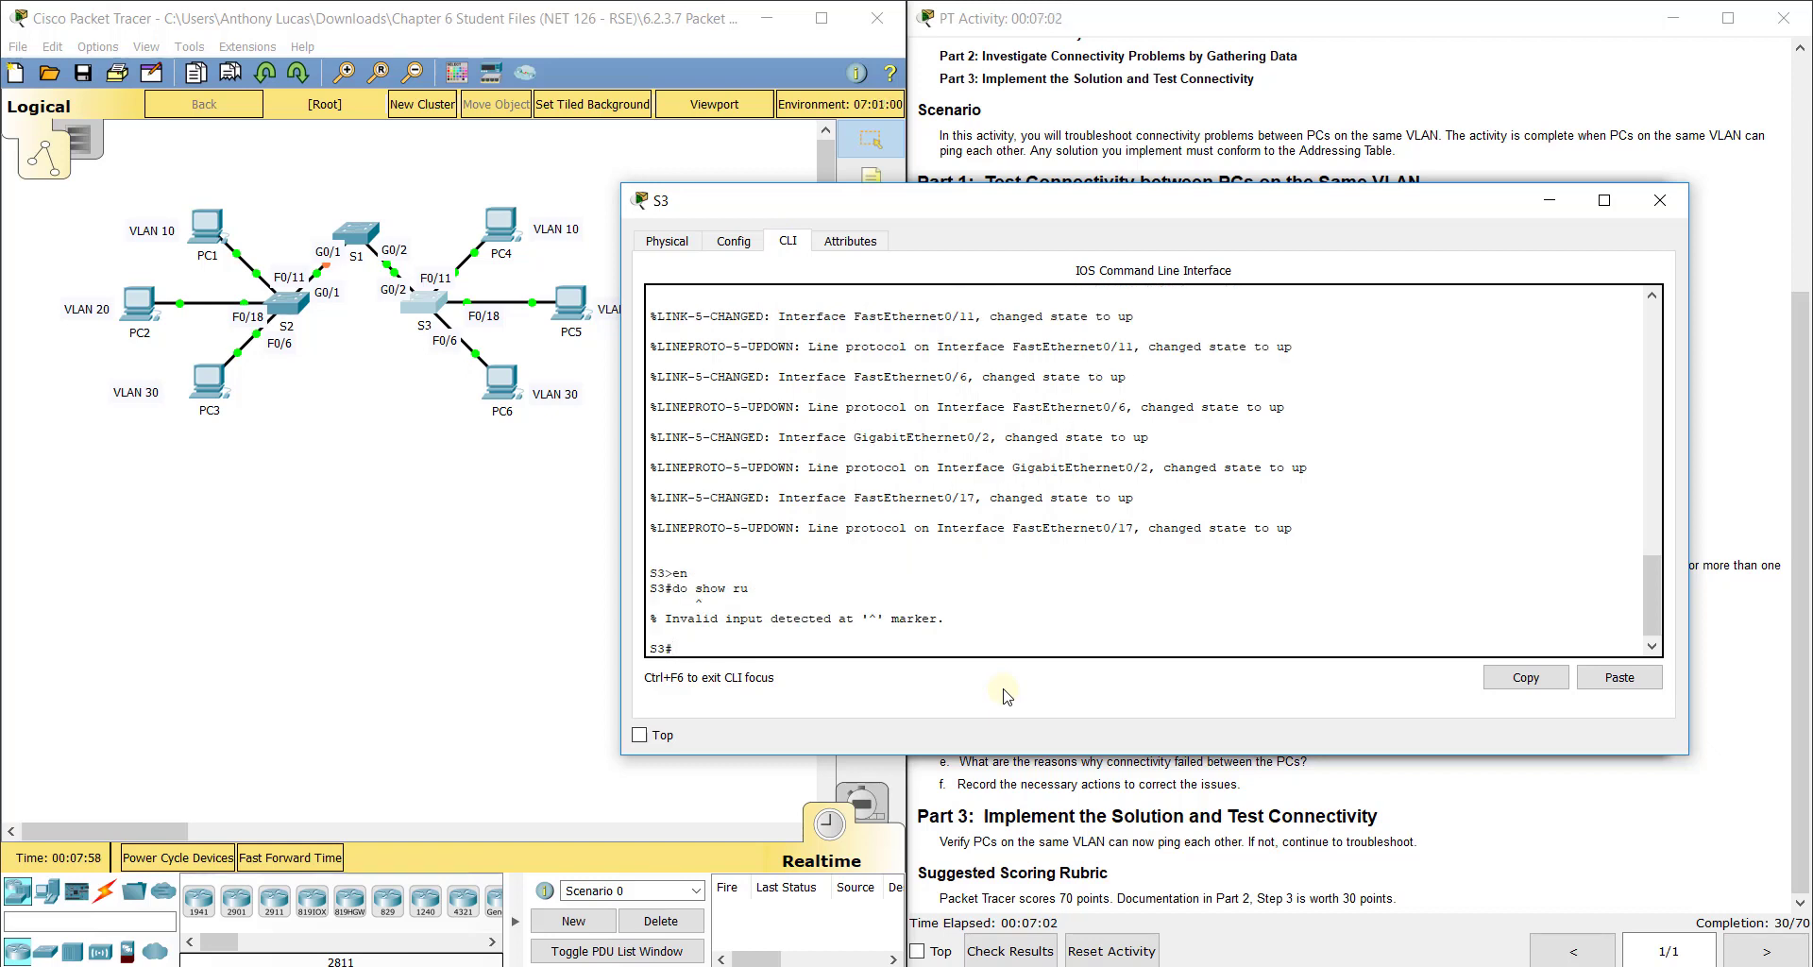
type("show ru")
key("Return")
key("space")
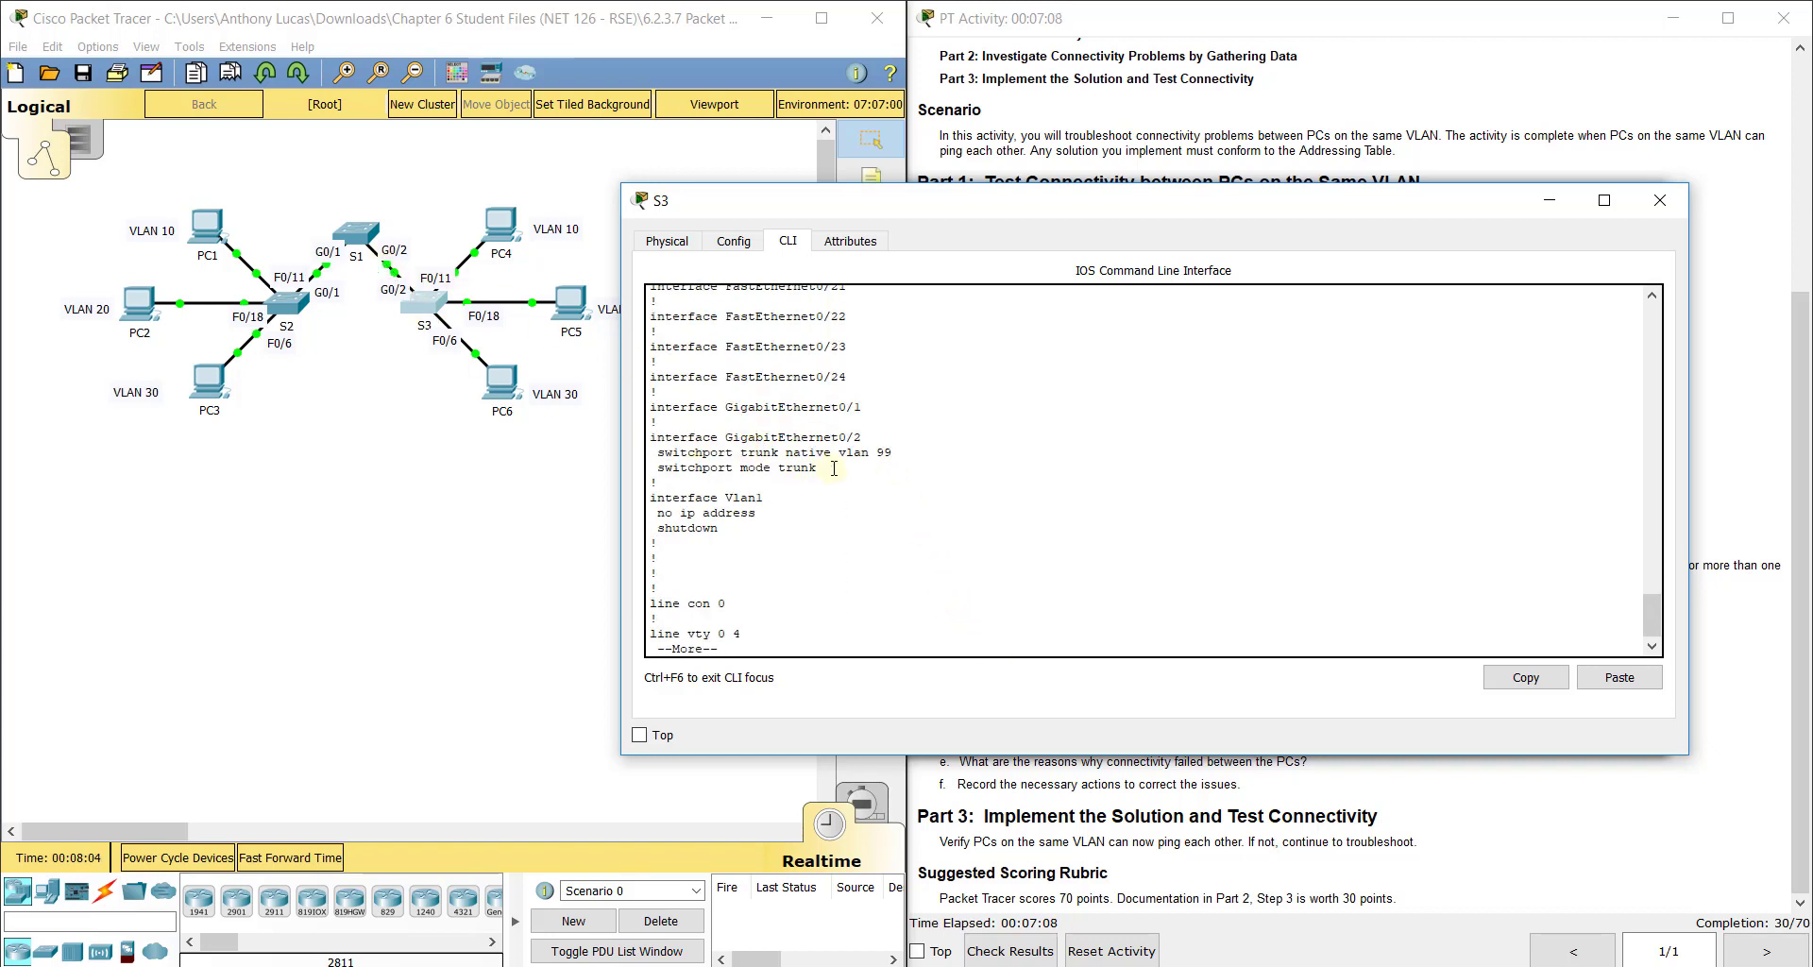
- Review S3's GigabitEthernet0/2 trunk settings and FastEthernet0/6 access VLAN 20 configuration
left_click_drag(831, 468, 652, 452)
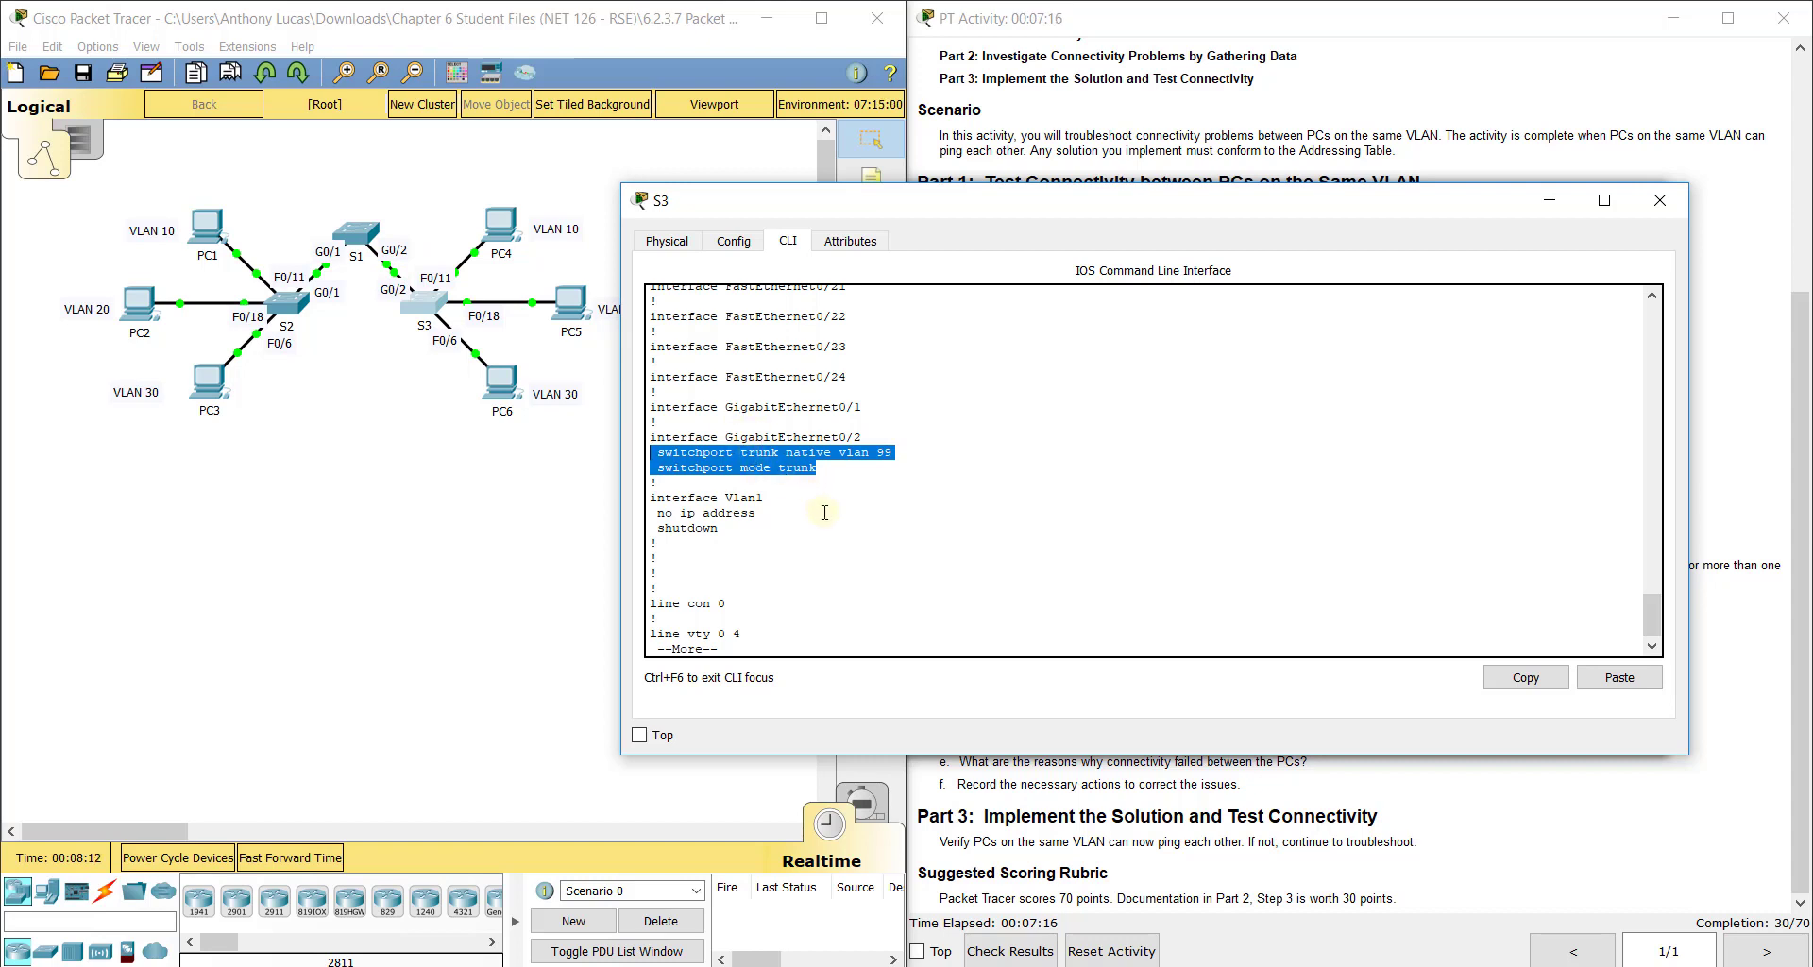
scroll(825, 512, "up", 7)
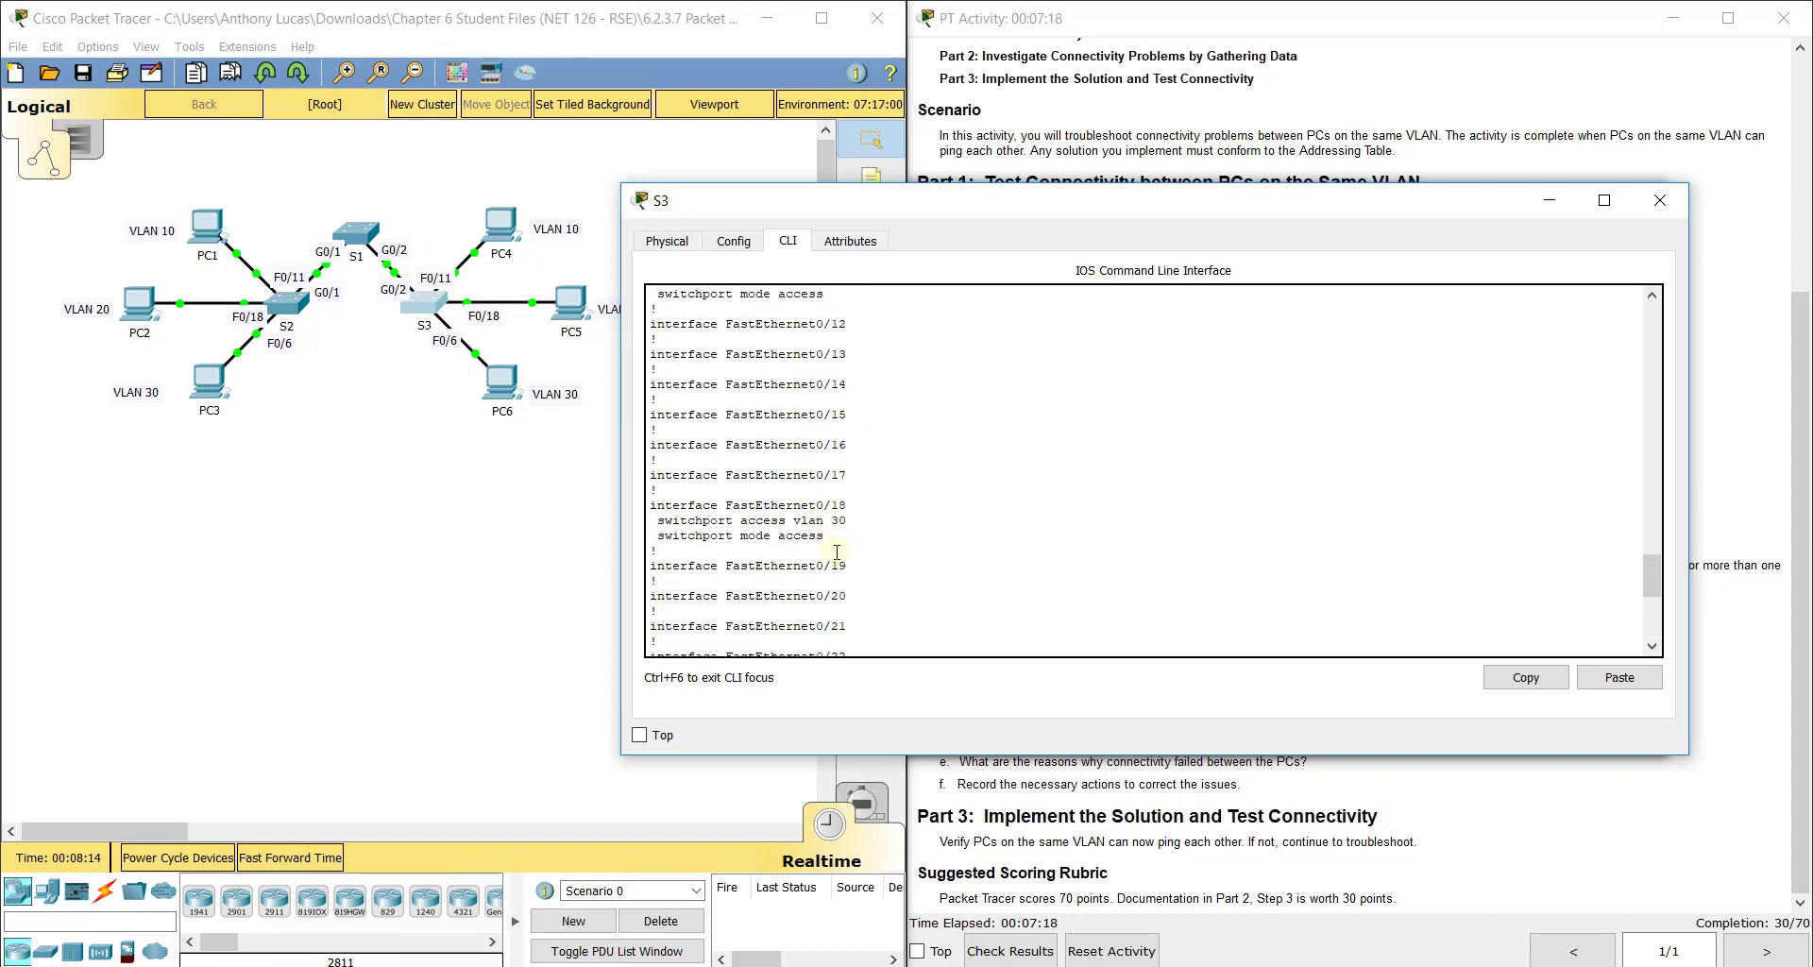
scroll(837, 552, "up", 7)
scroll(837, 552, "down", 2)
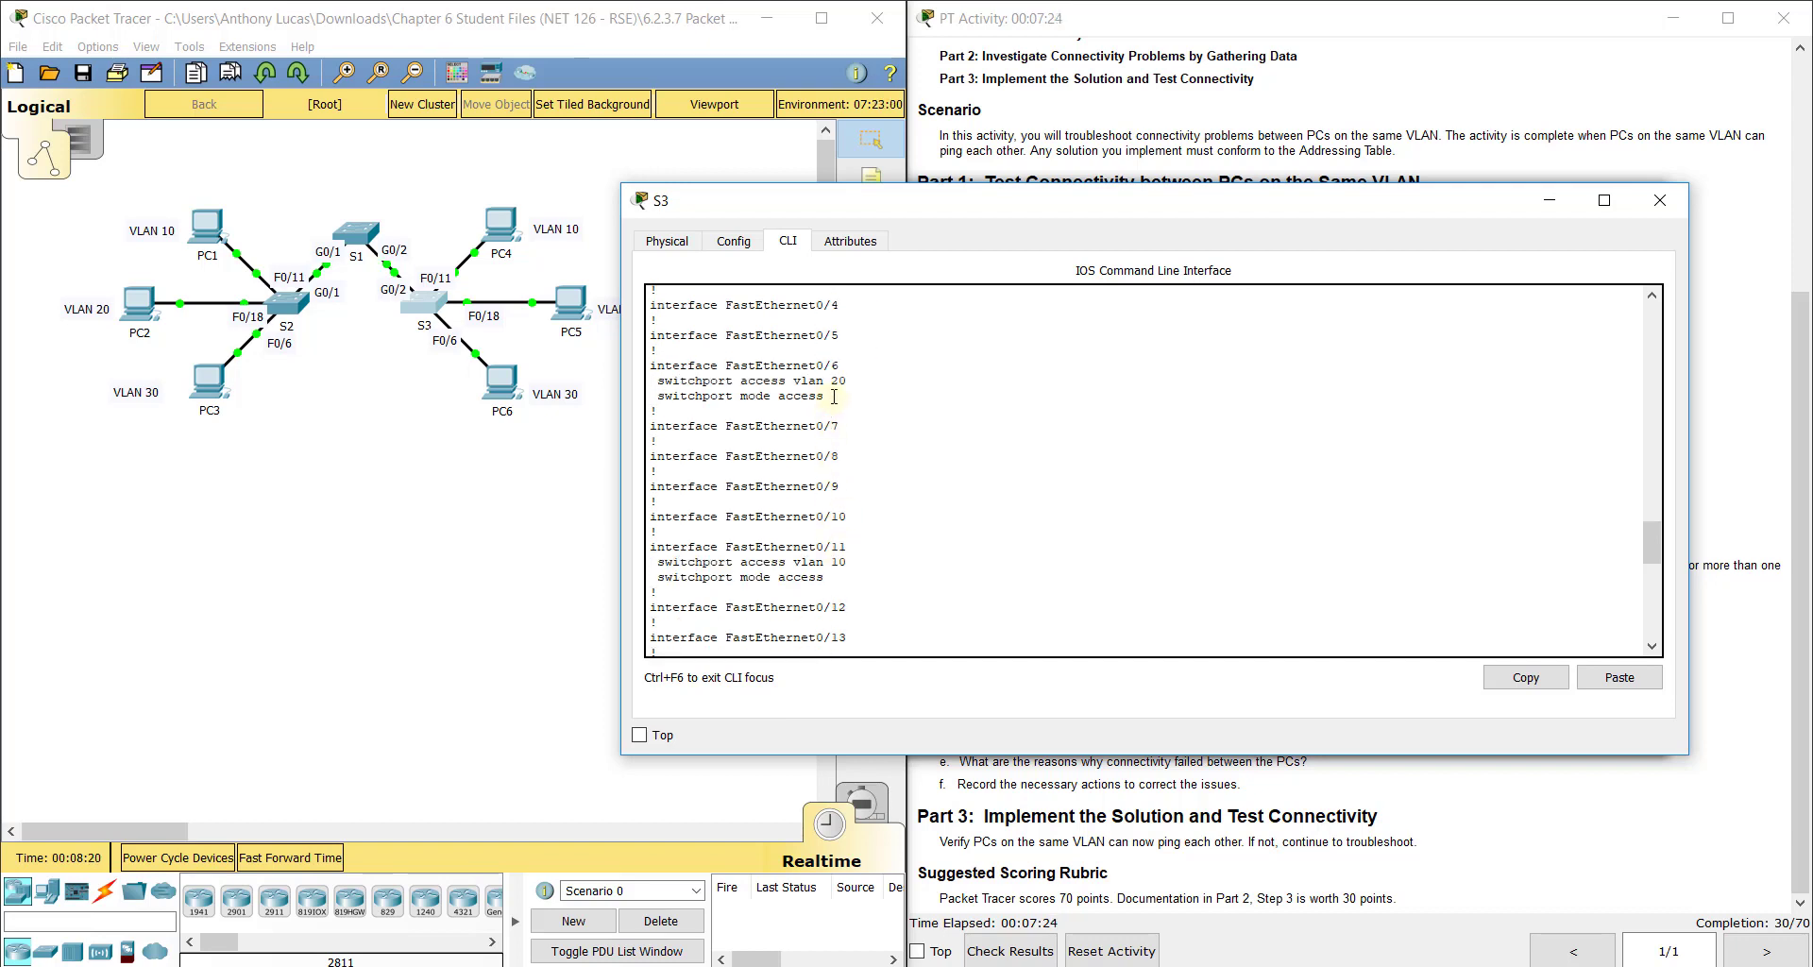
left_click_drag(820, 396, 650, 365)
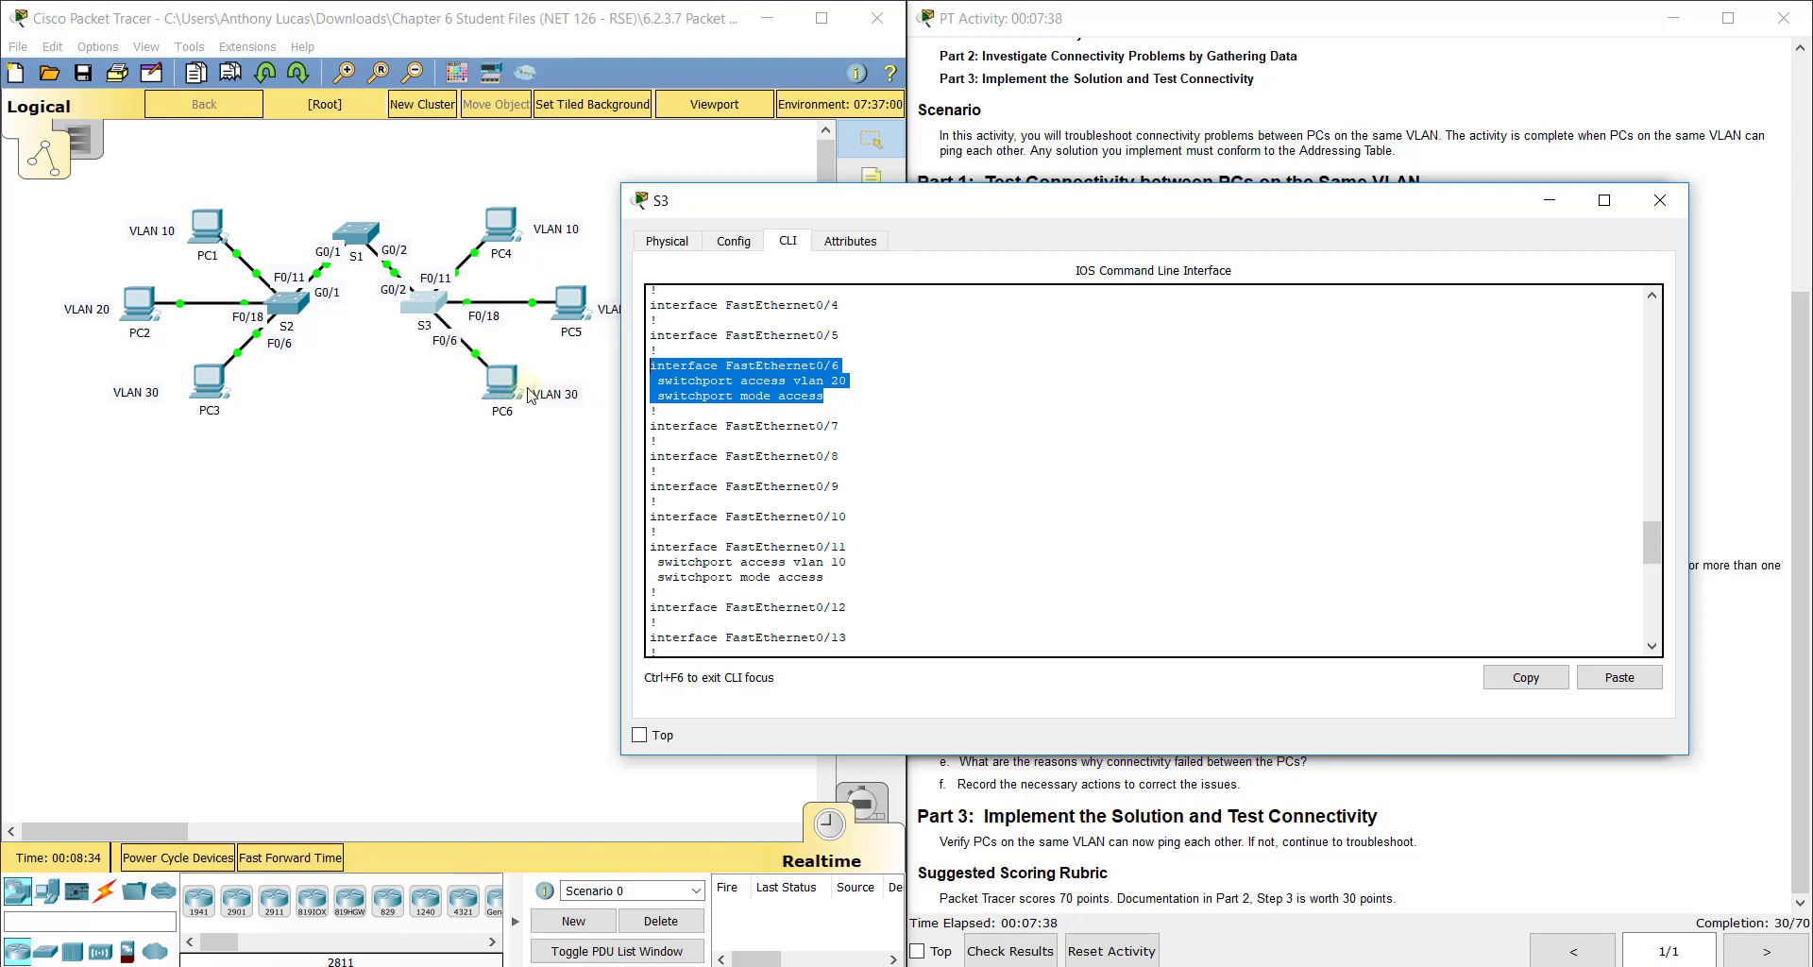
- Enter config t on S3, assign FastEthernet0/6 to access VLAN 30, and exit the interface
scroll(798, 547, "down", 10)
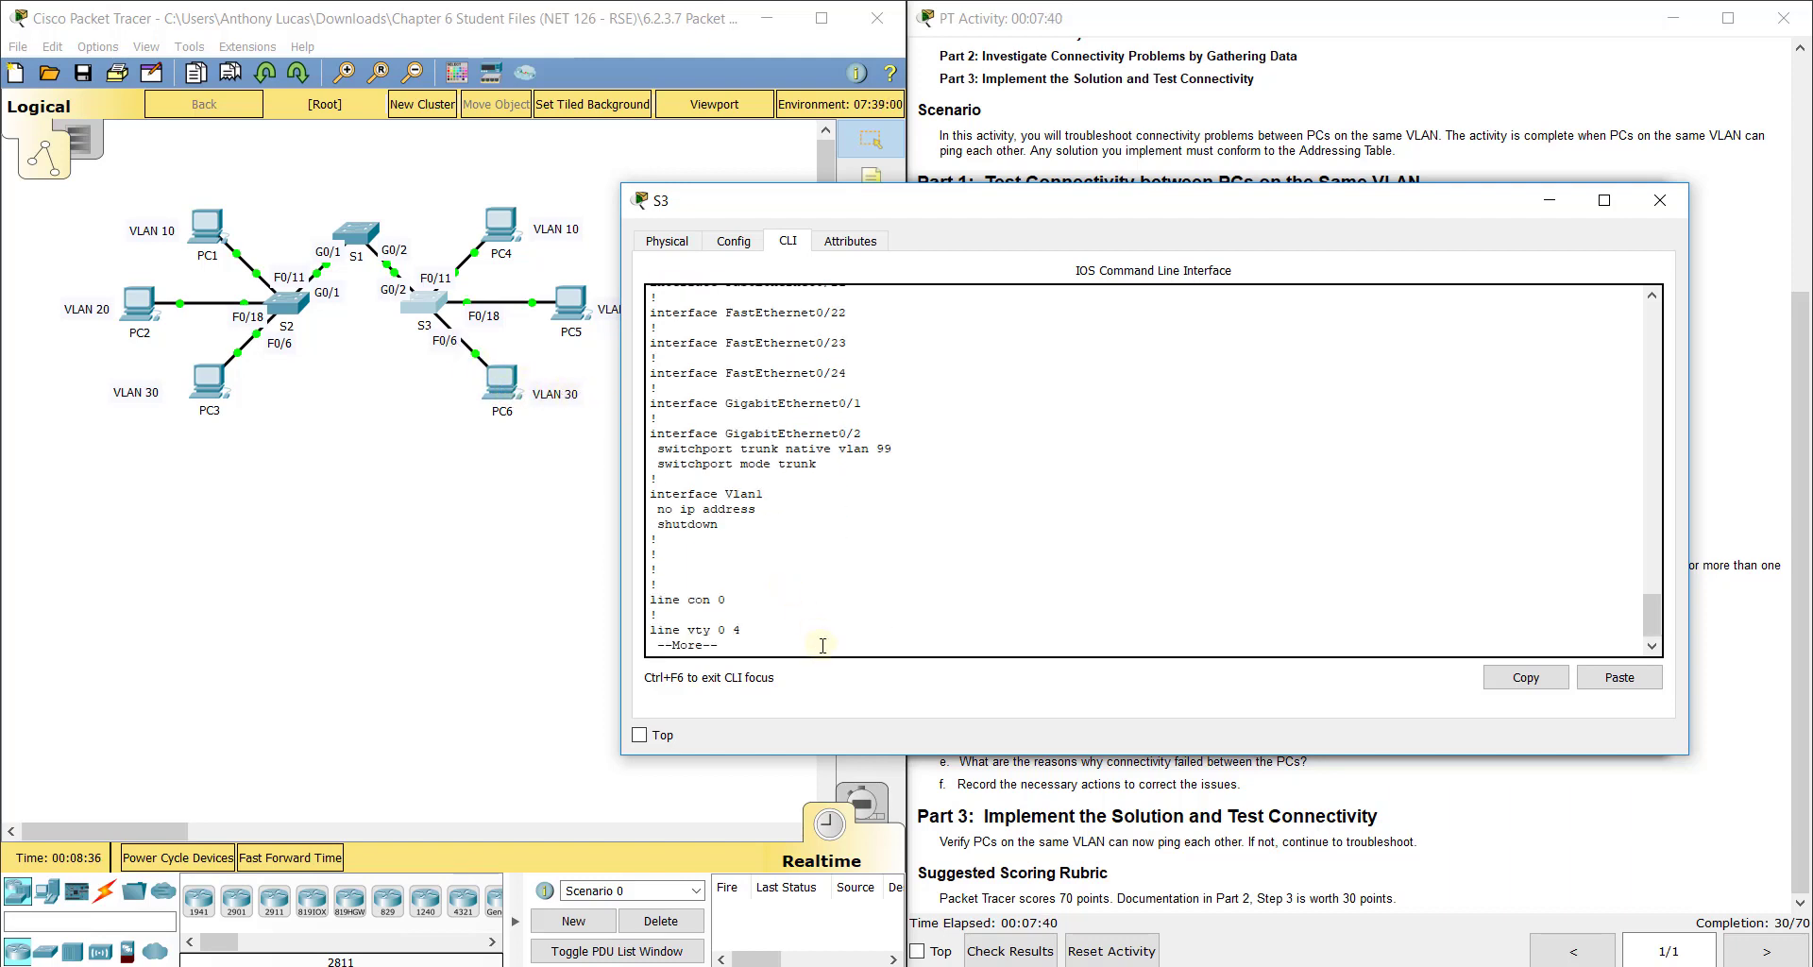
key("space")
type("config t")
key("Return")
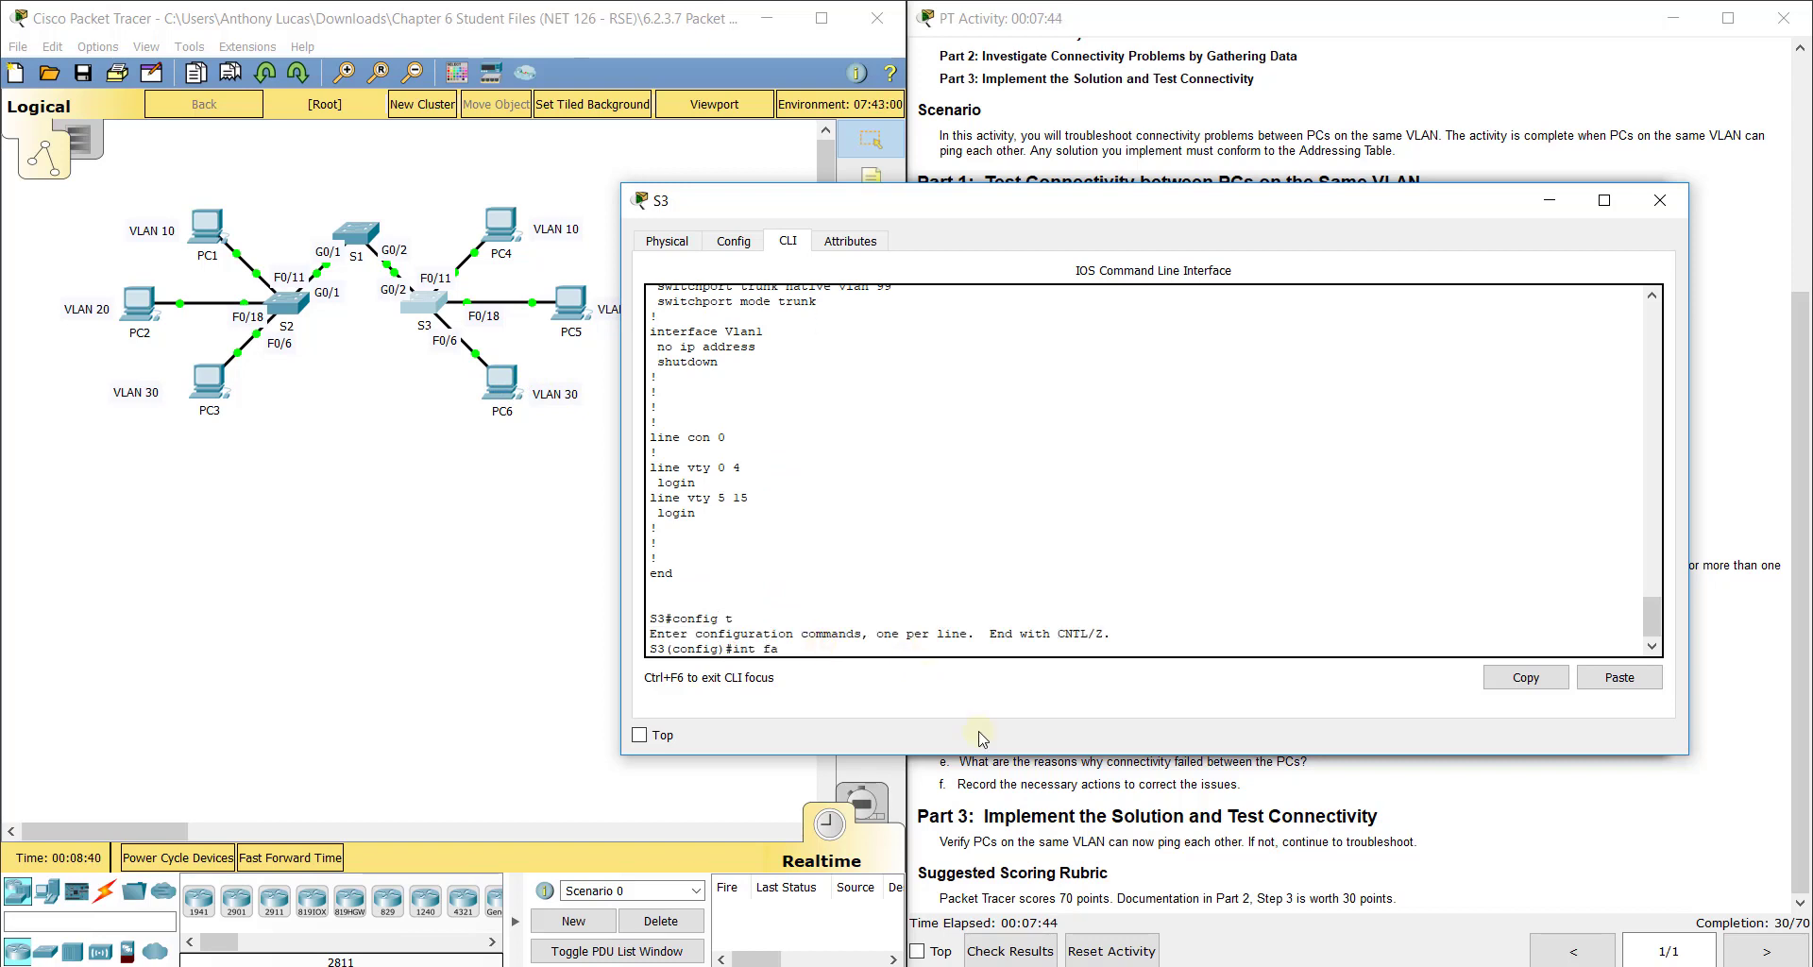
type("int fa0/6")
key("Return")
type("switch")
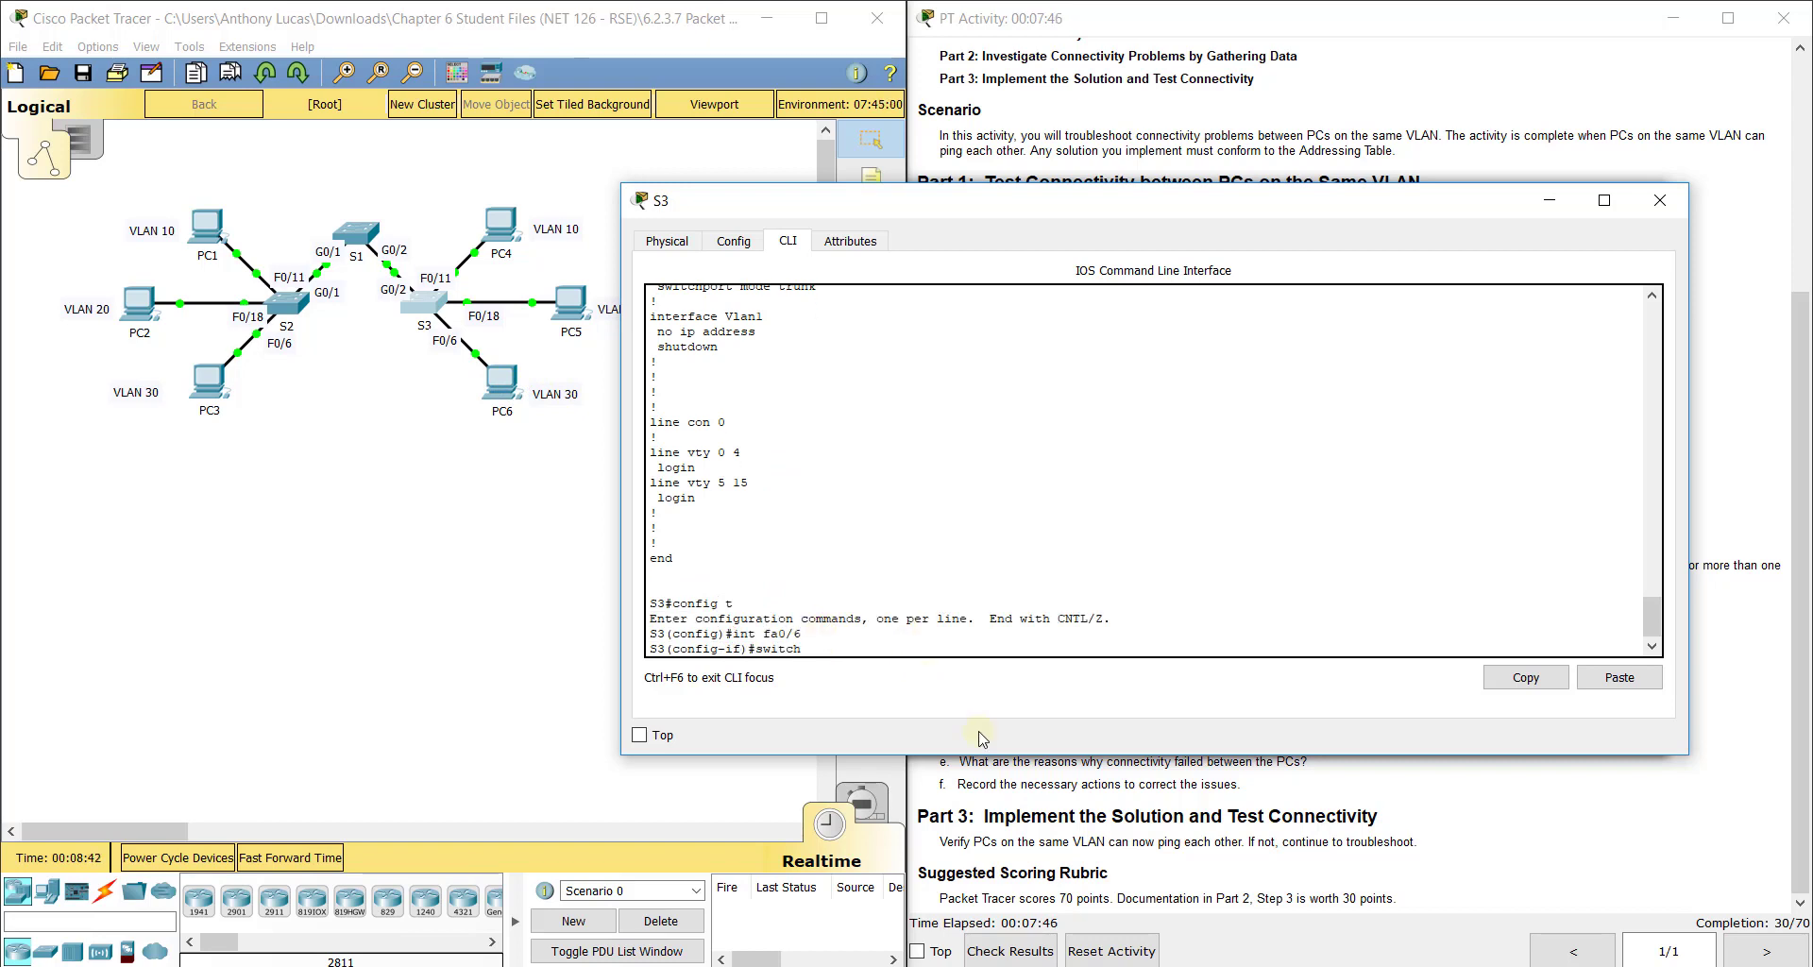
type("port access vlan 30")
key("Return")
type("exit")
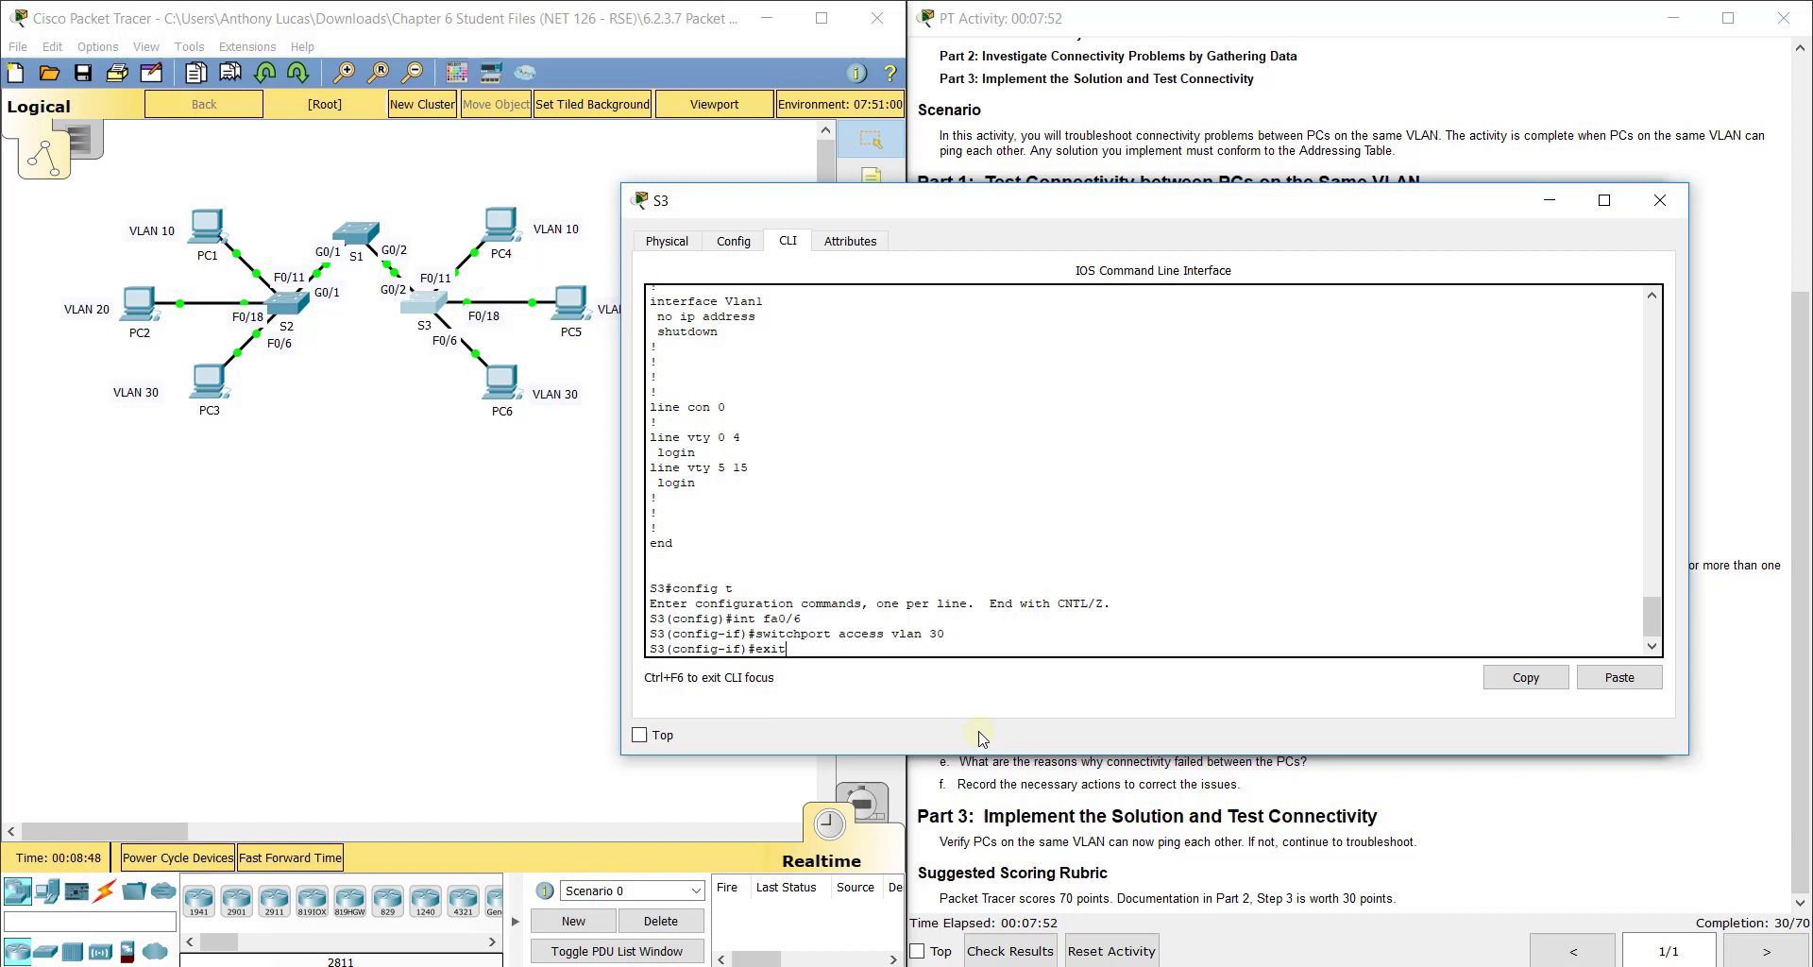
key("Return")
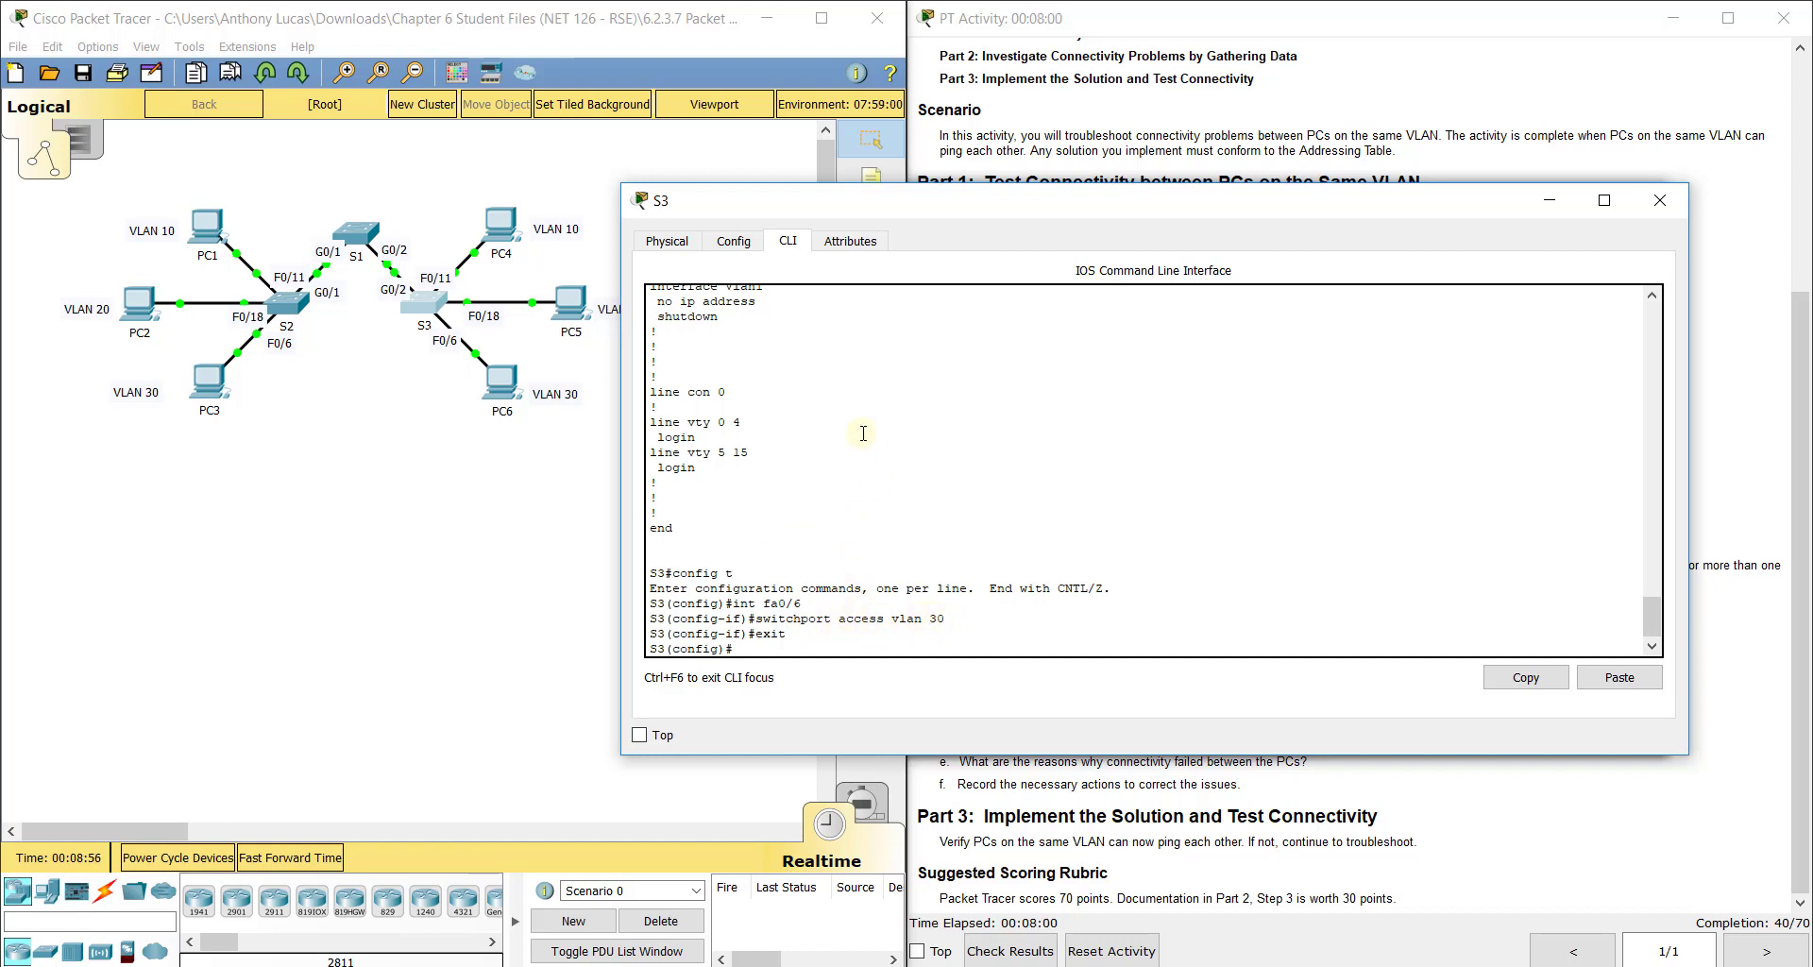
scroll(846, 491, "up", 5)
scroll(849, 538, "up", 10)
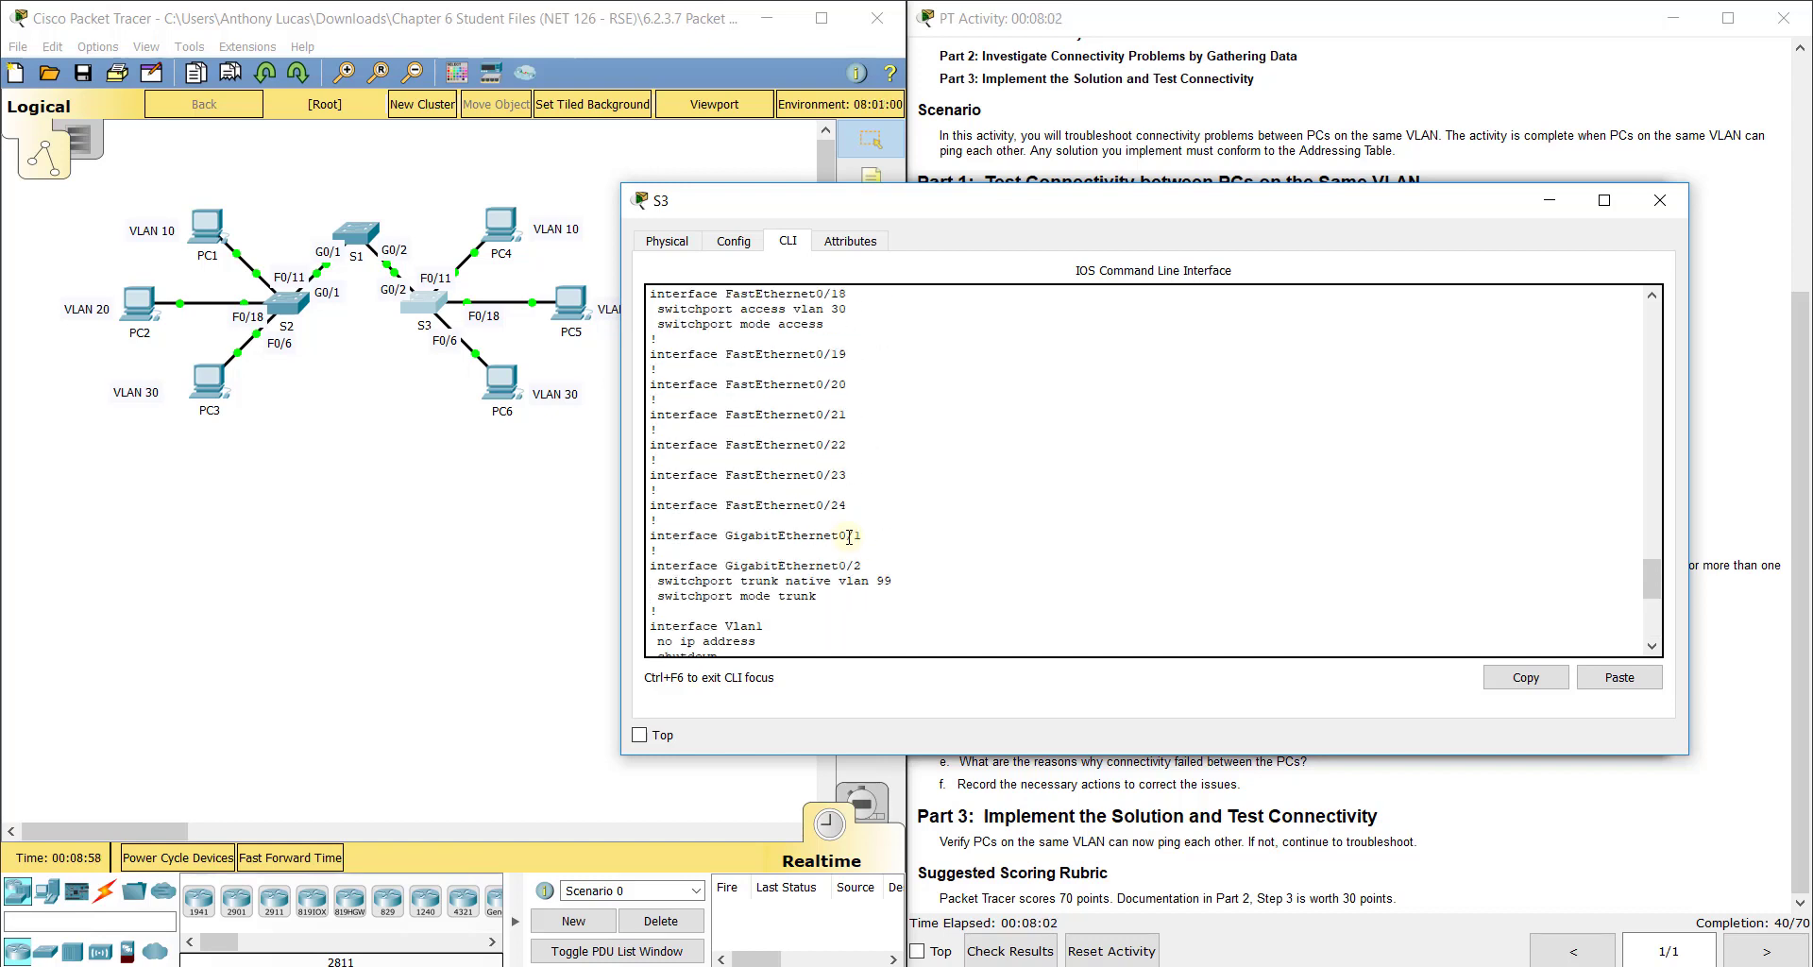
scroll(848, 548, "up", 2)
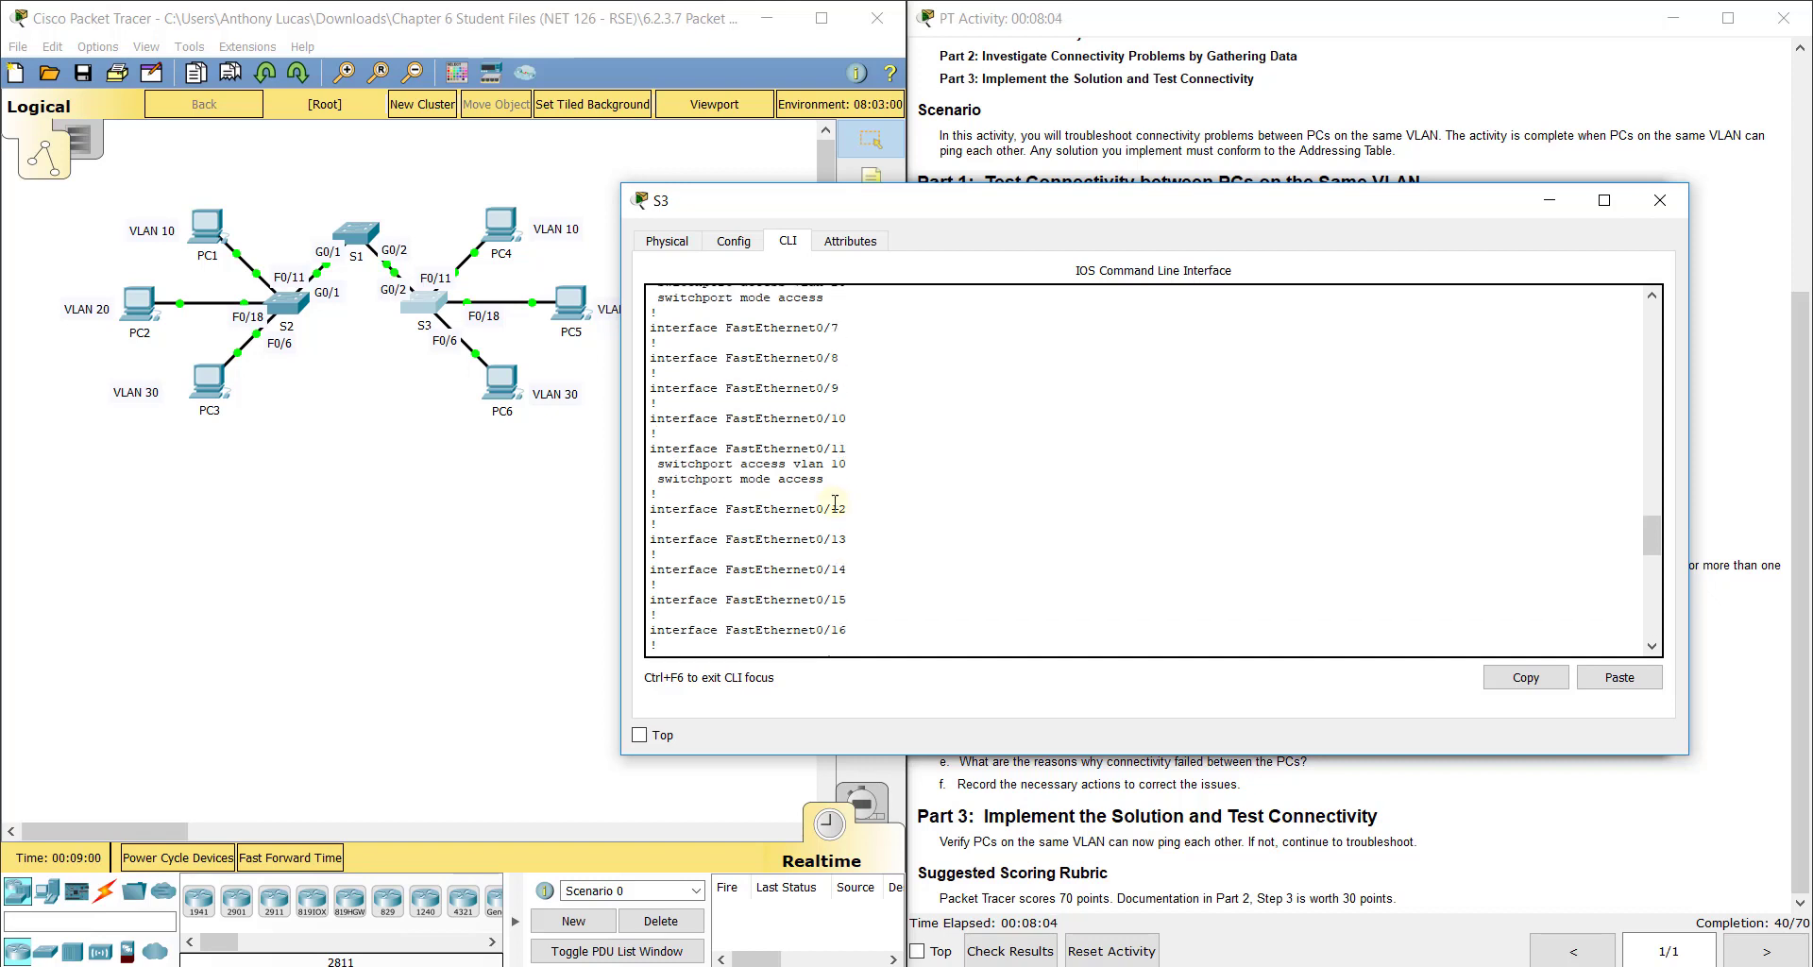
left_click_drag(822, 478, 651, 449)
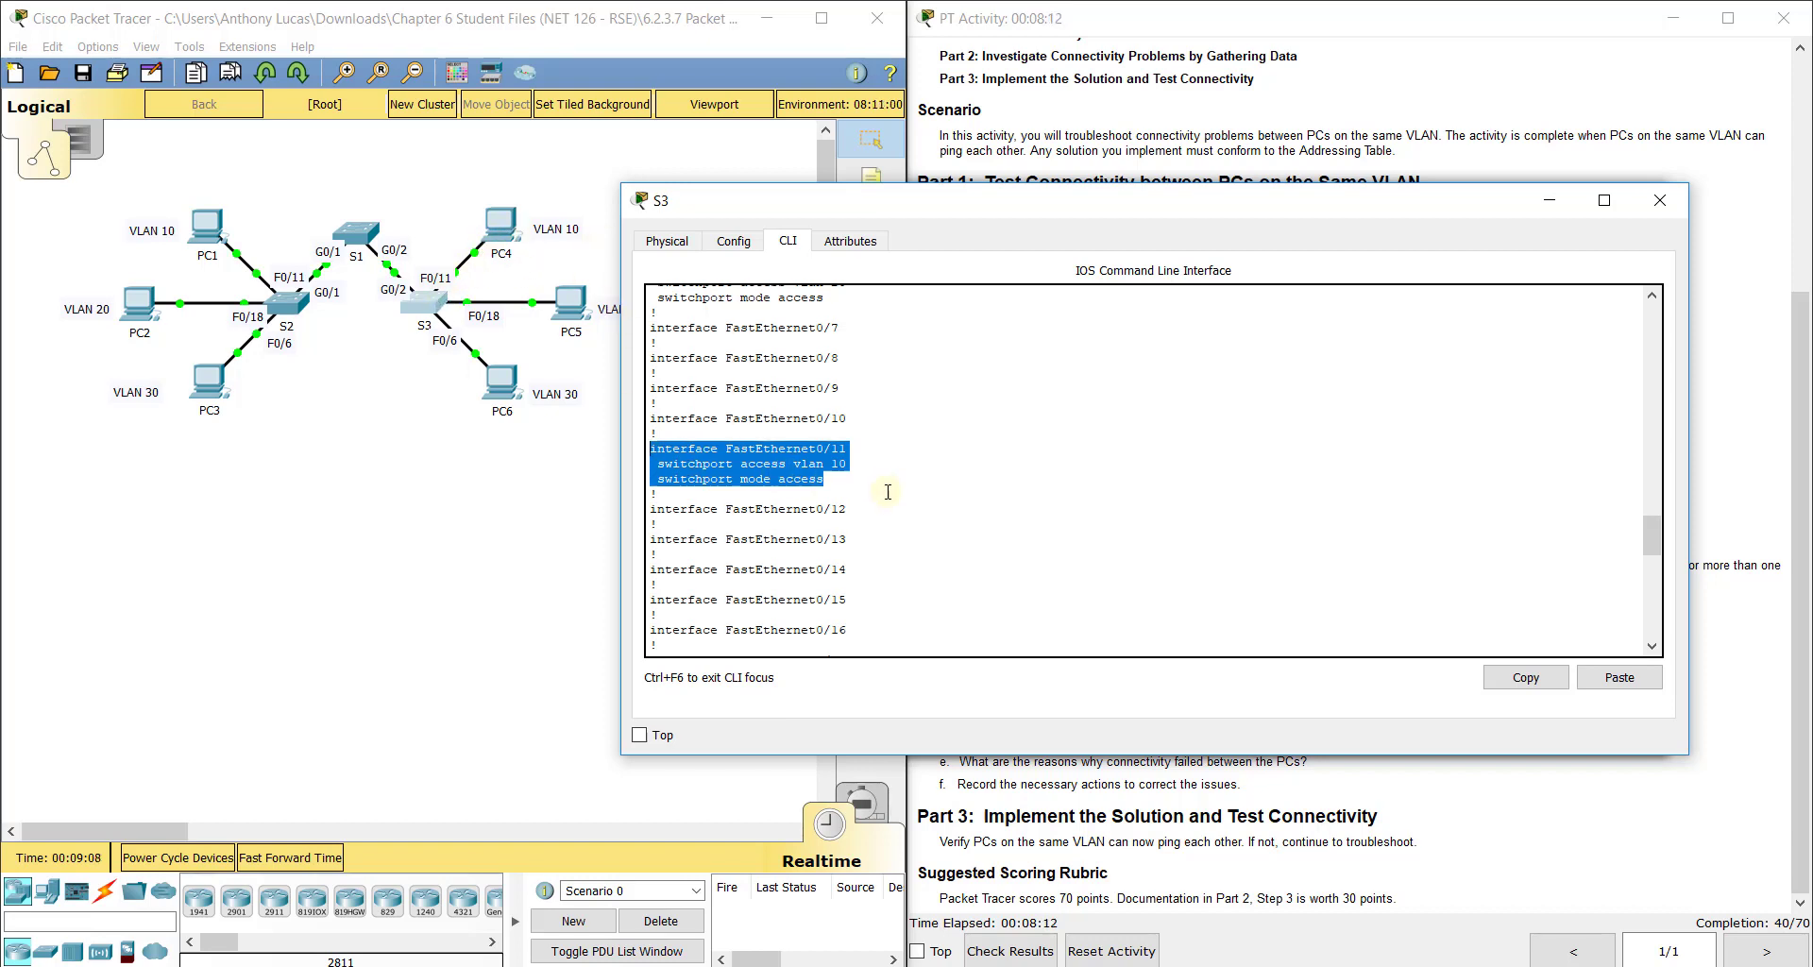
scroll(827, 485, "down", 6)
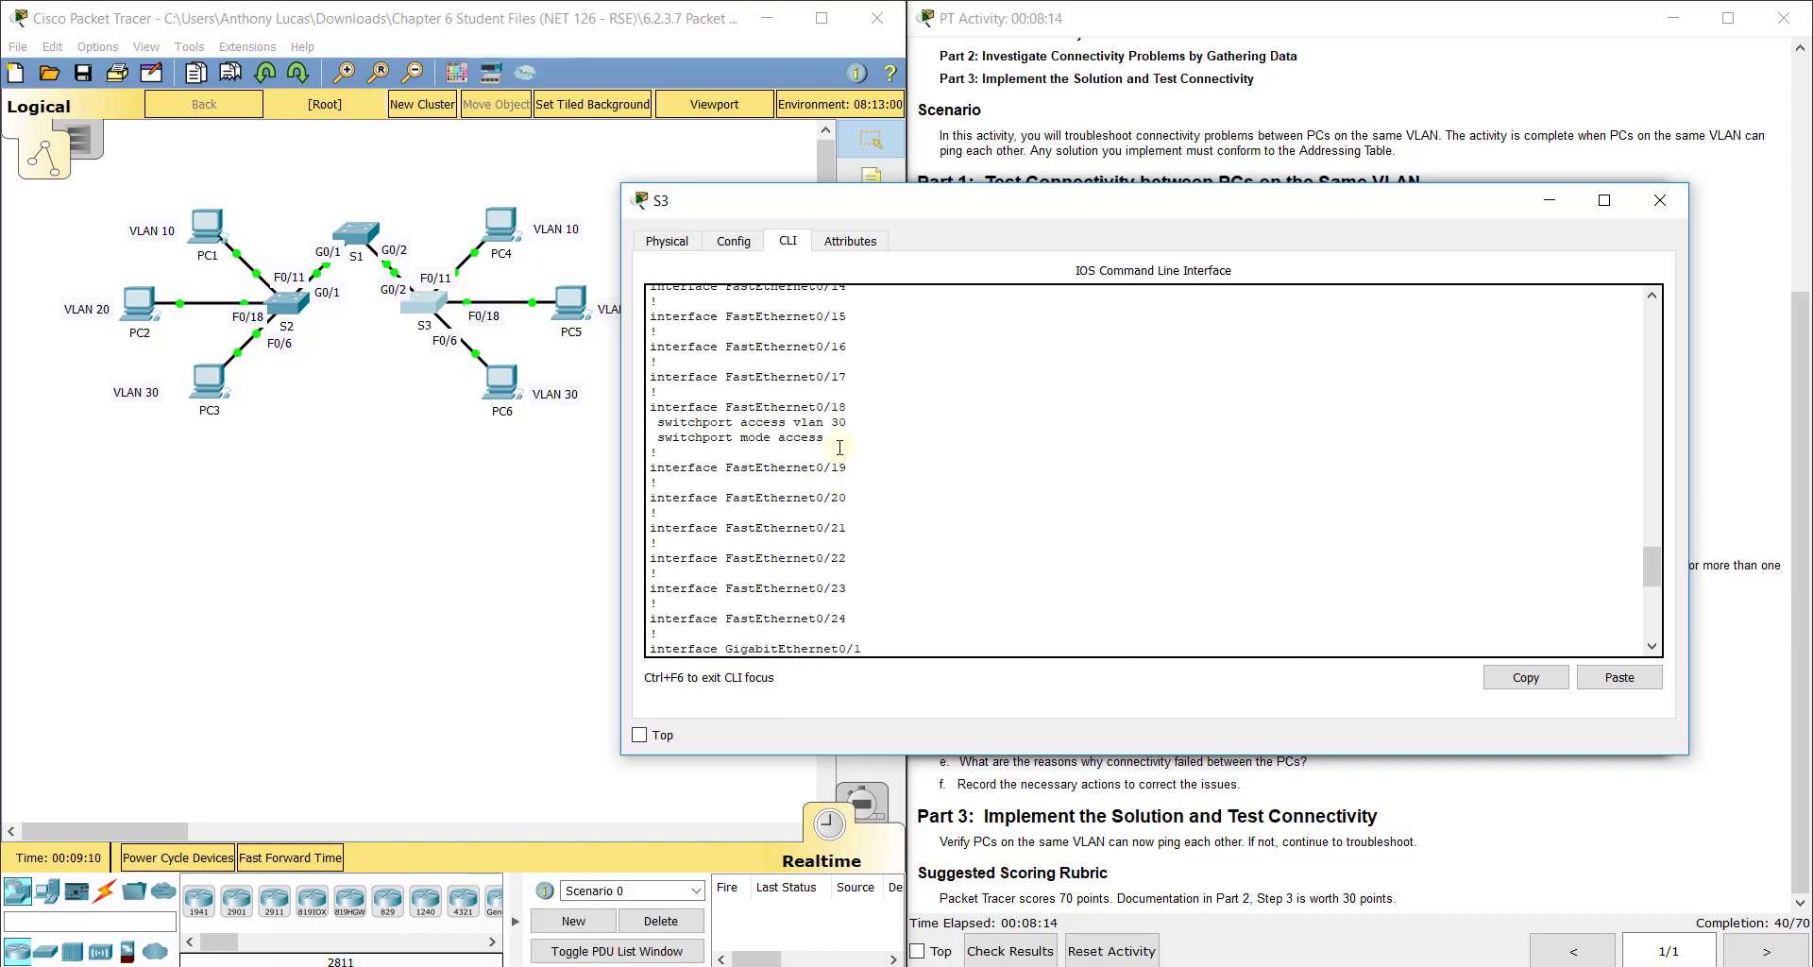
left_click_drag(842, 443, 648, 404)
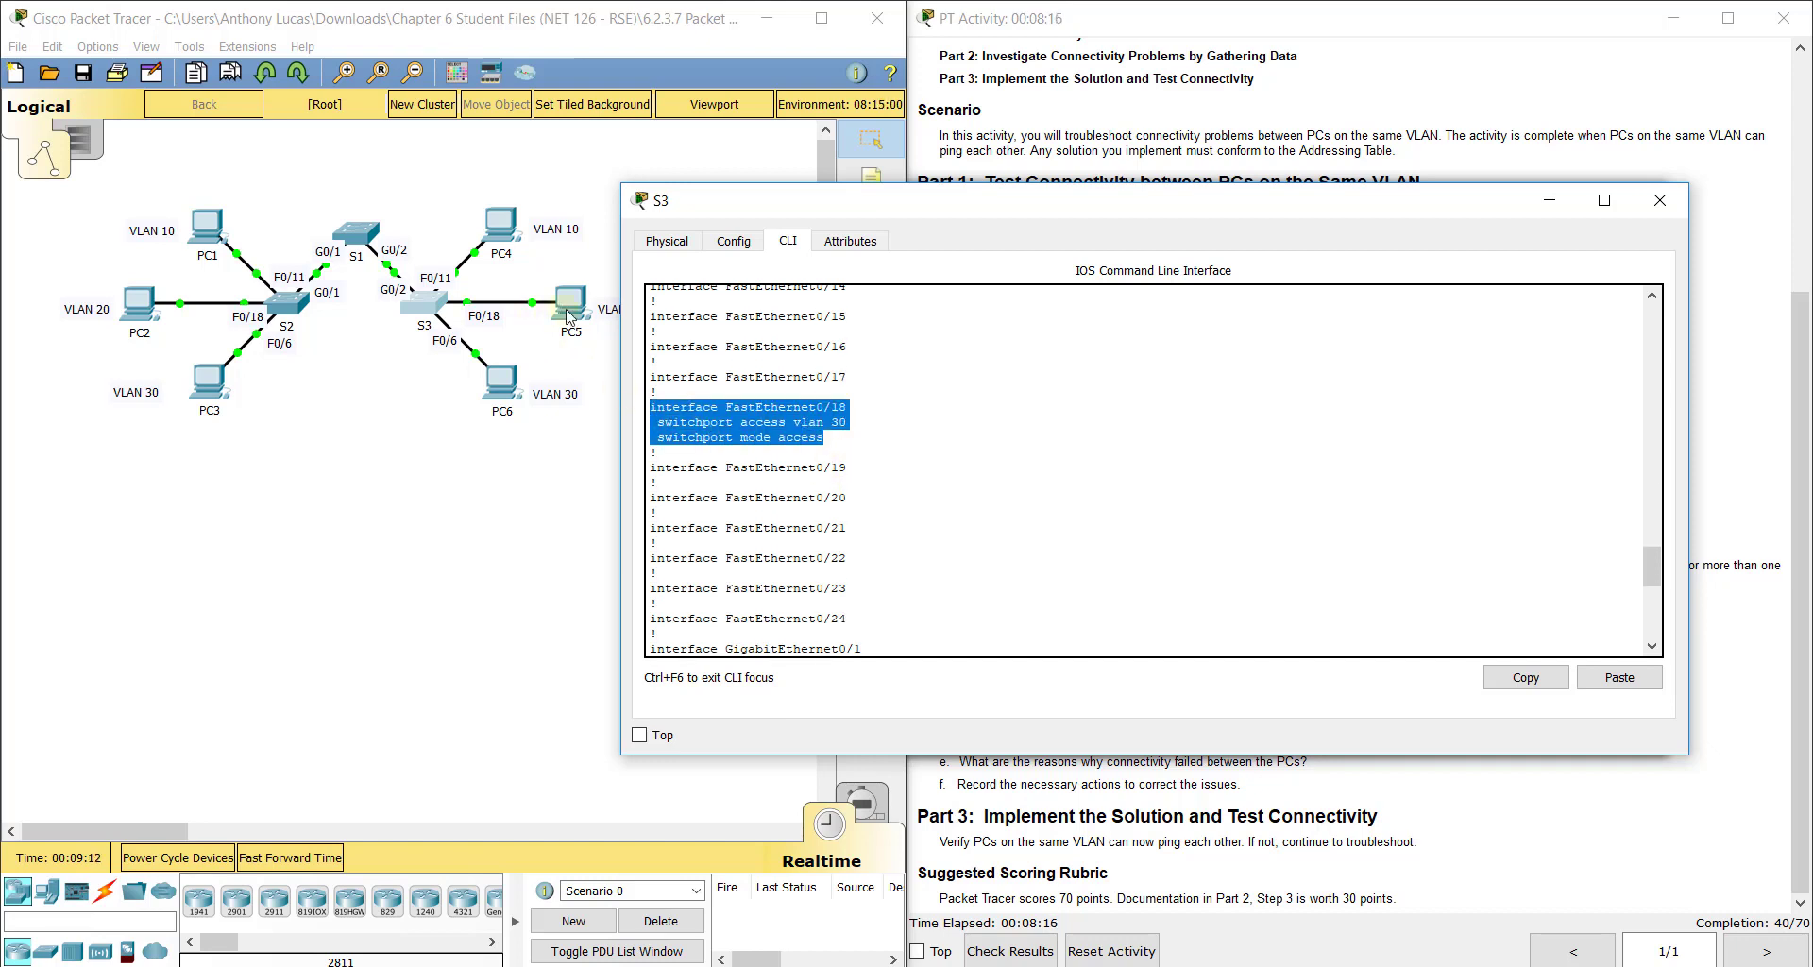
left_click_drag(710, 202, 808, 205)
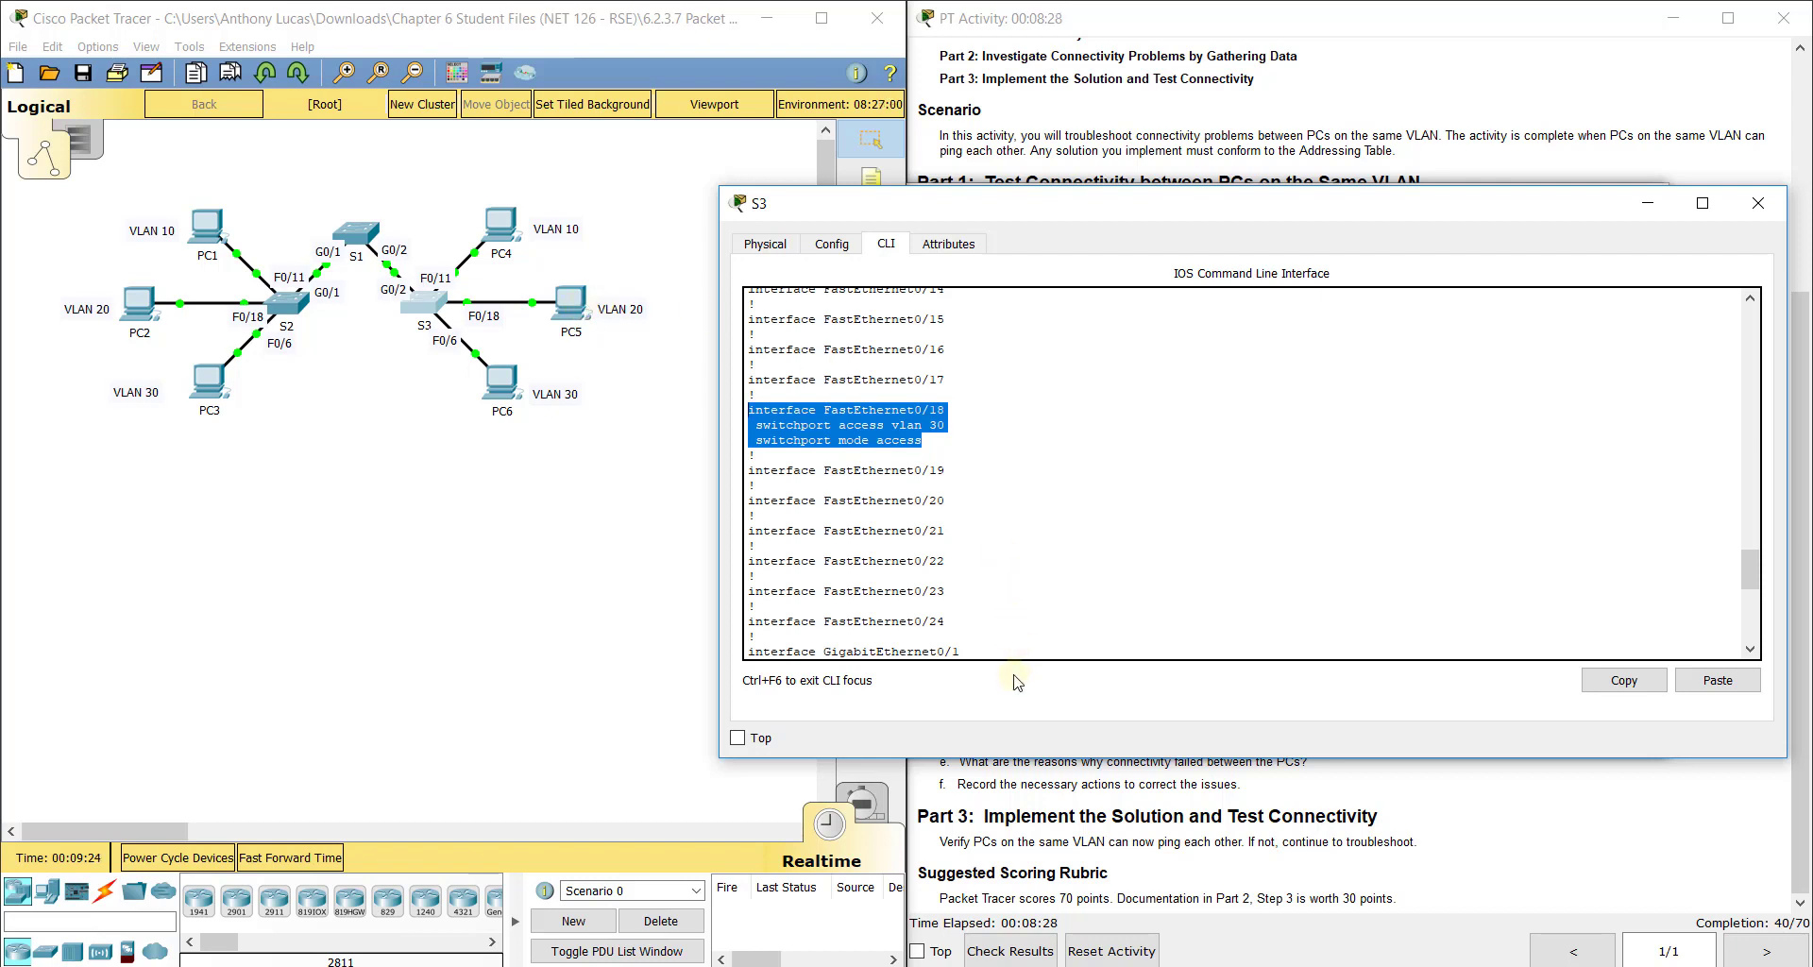
- On S3, give interface fa0/18 switchport access vlan 20, then exit the interface
left_click(1011, 583)
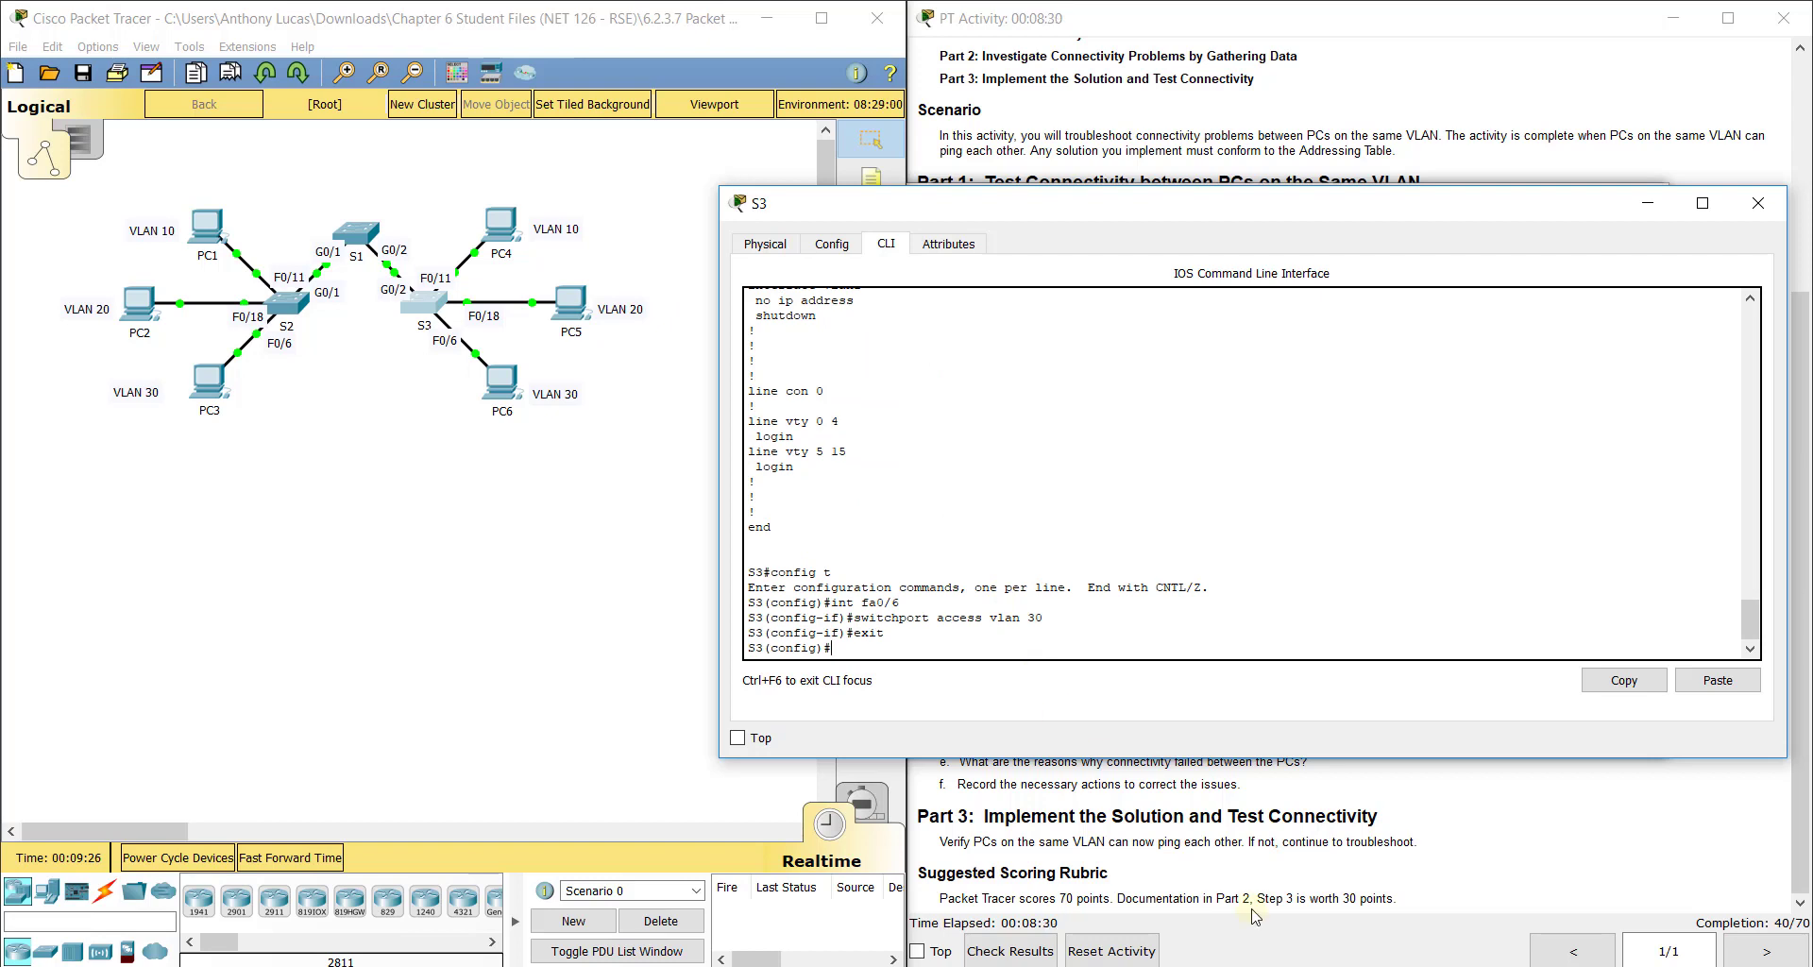
type("int fa0/18")
key("Return")
type("switchport access")
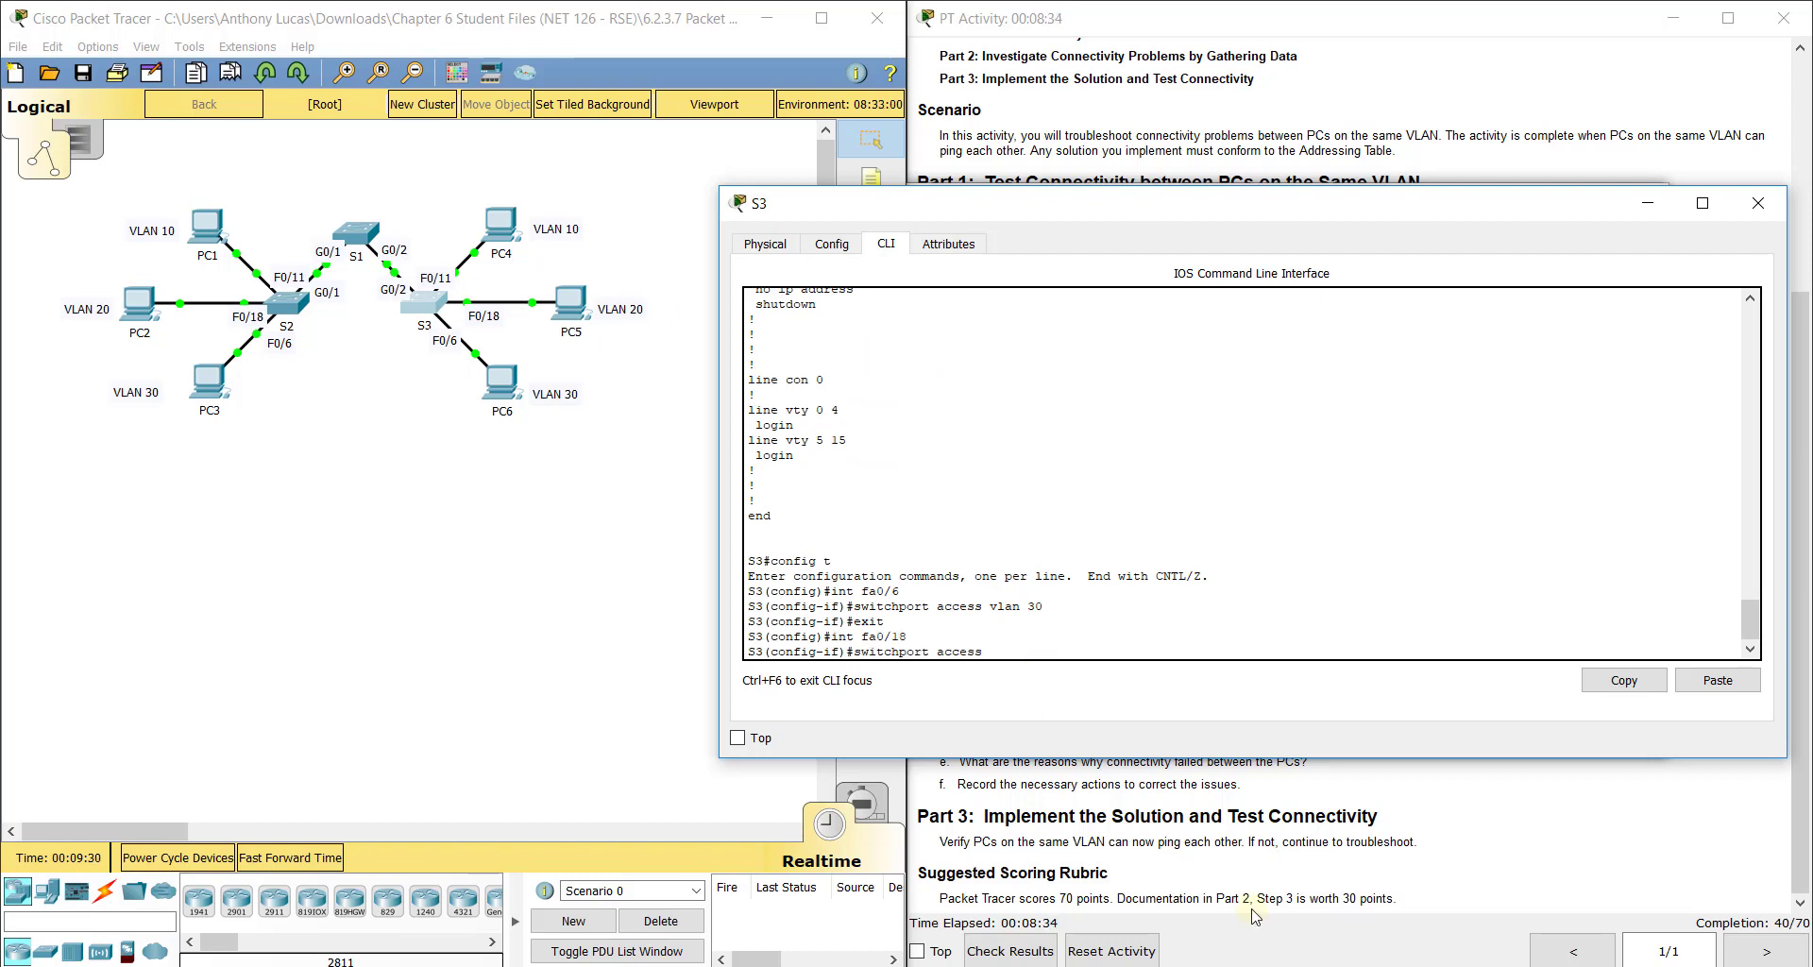
type(" vlan 20")
key("Return")
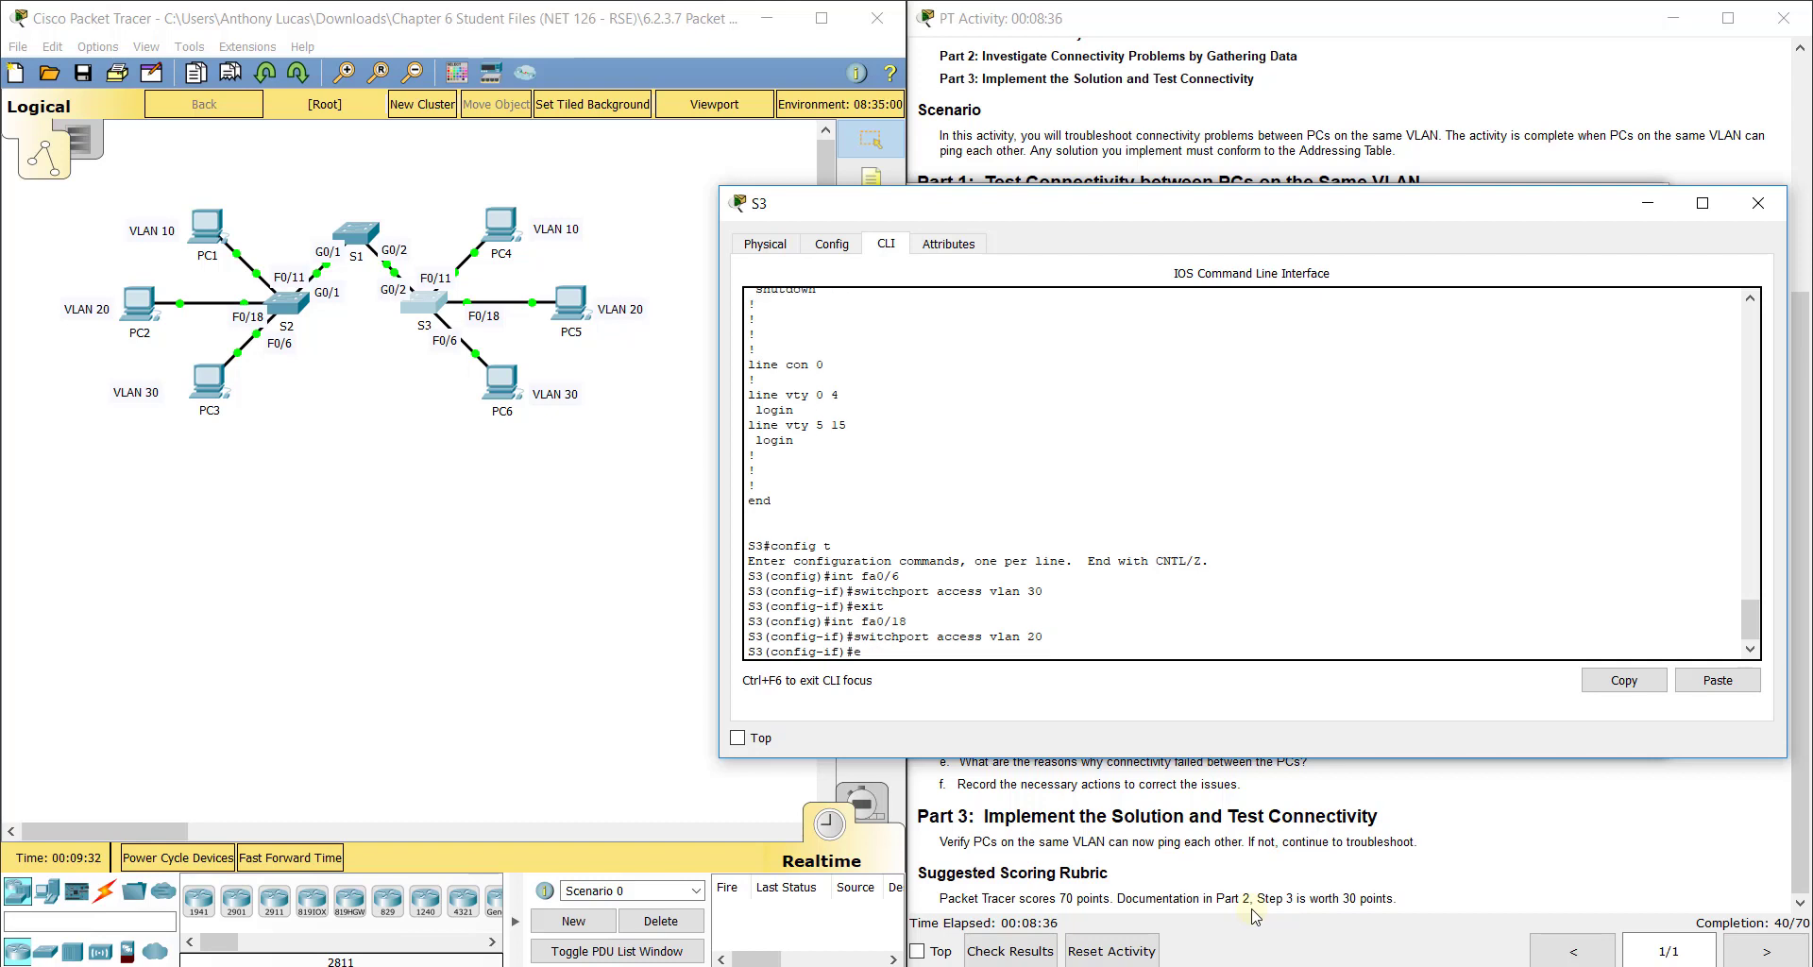
type("exit")
key("Return")
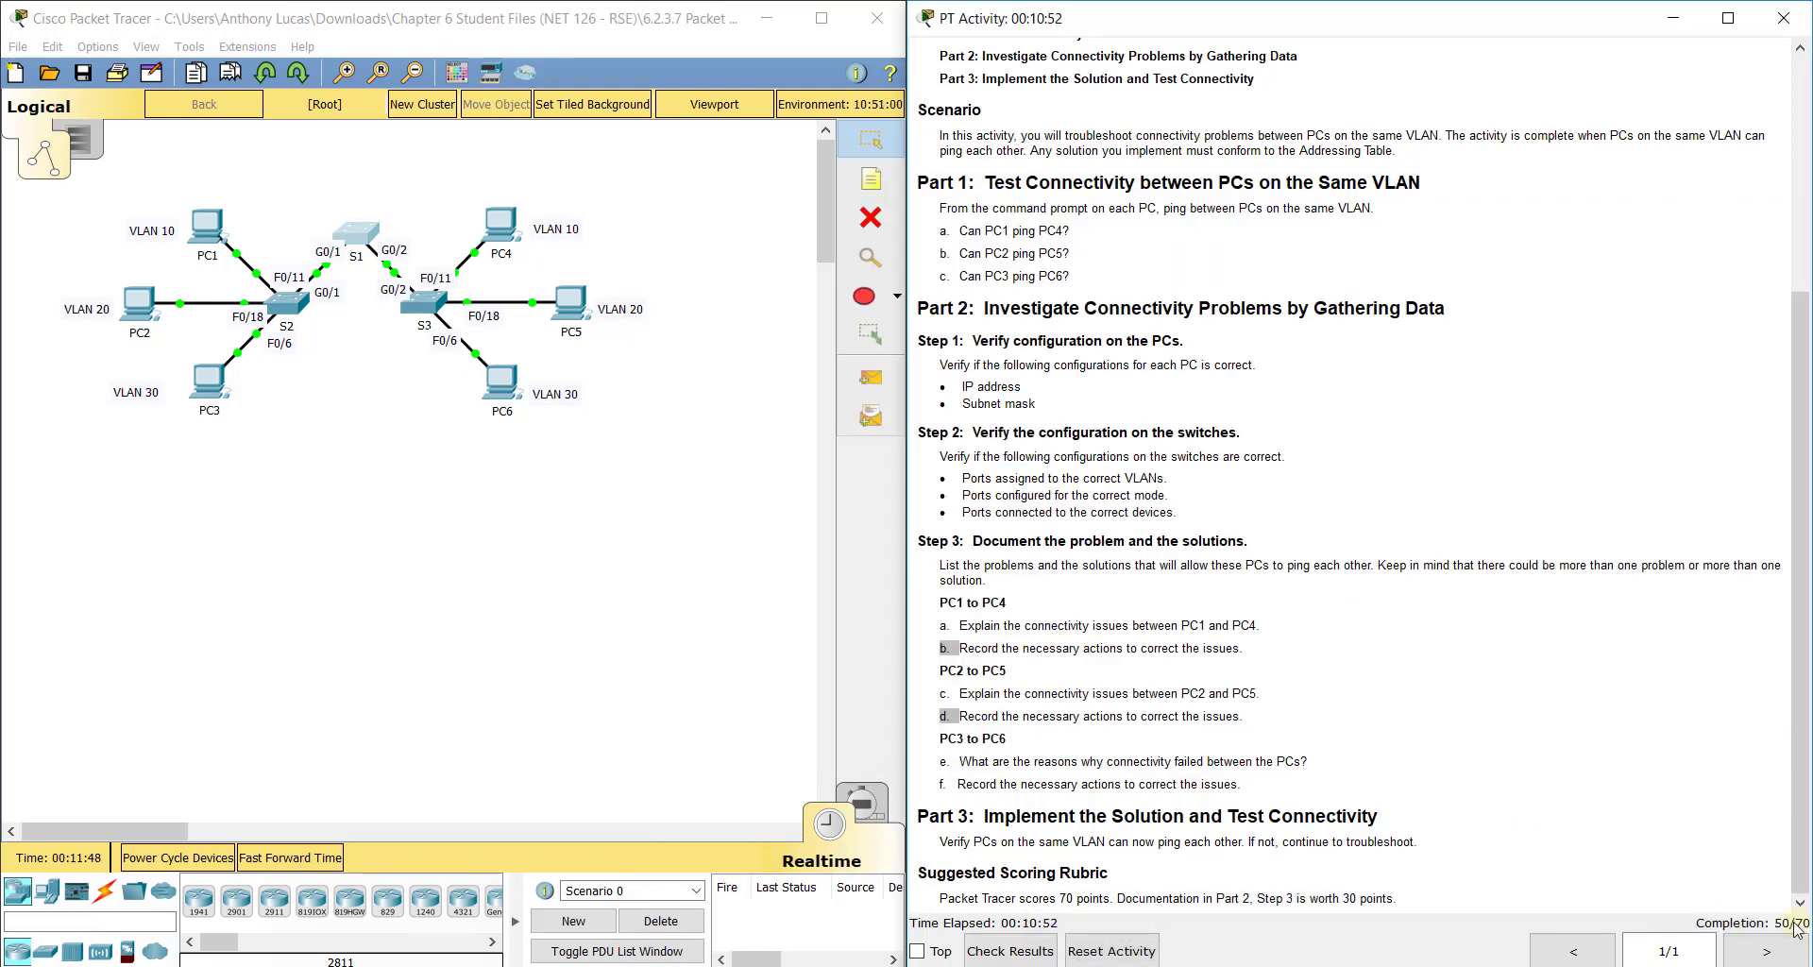
- Review the Step 2 checks on port VLANs, port mode and devices, then scroll up to the Addressing Table
left_click(449, 531)
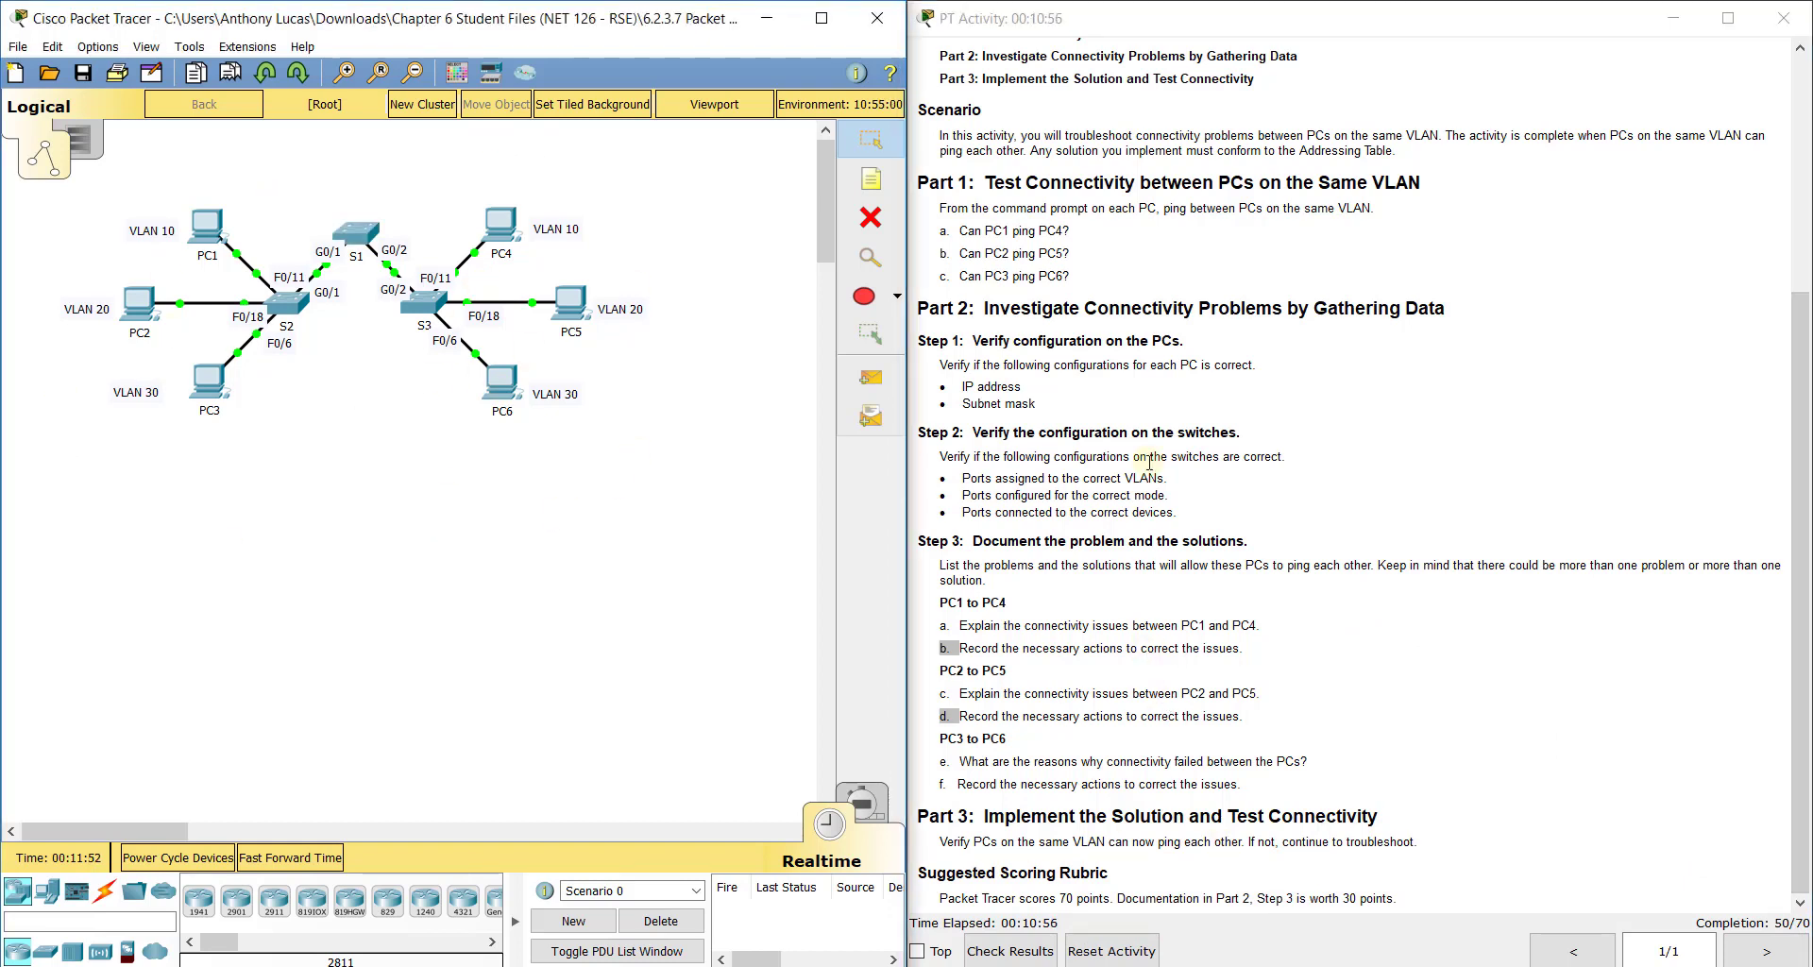
left_click_drag(1168, 479, 965, 480)
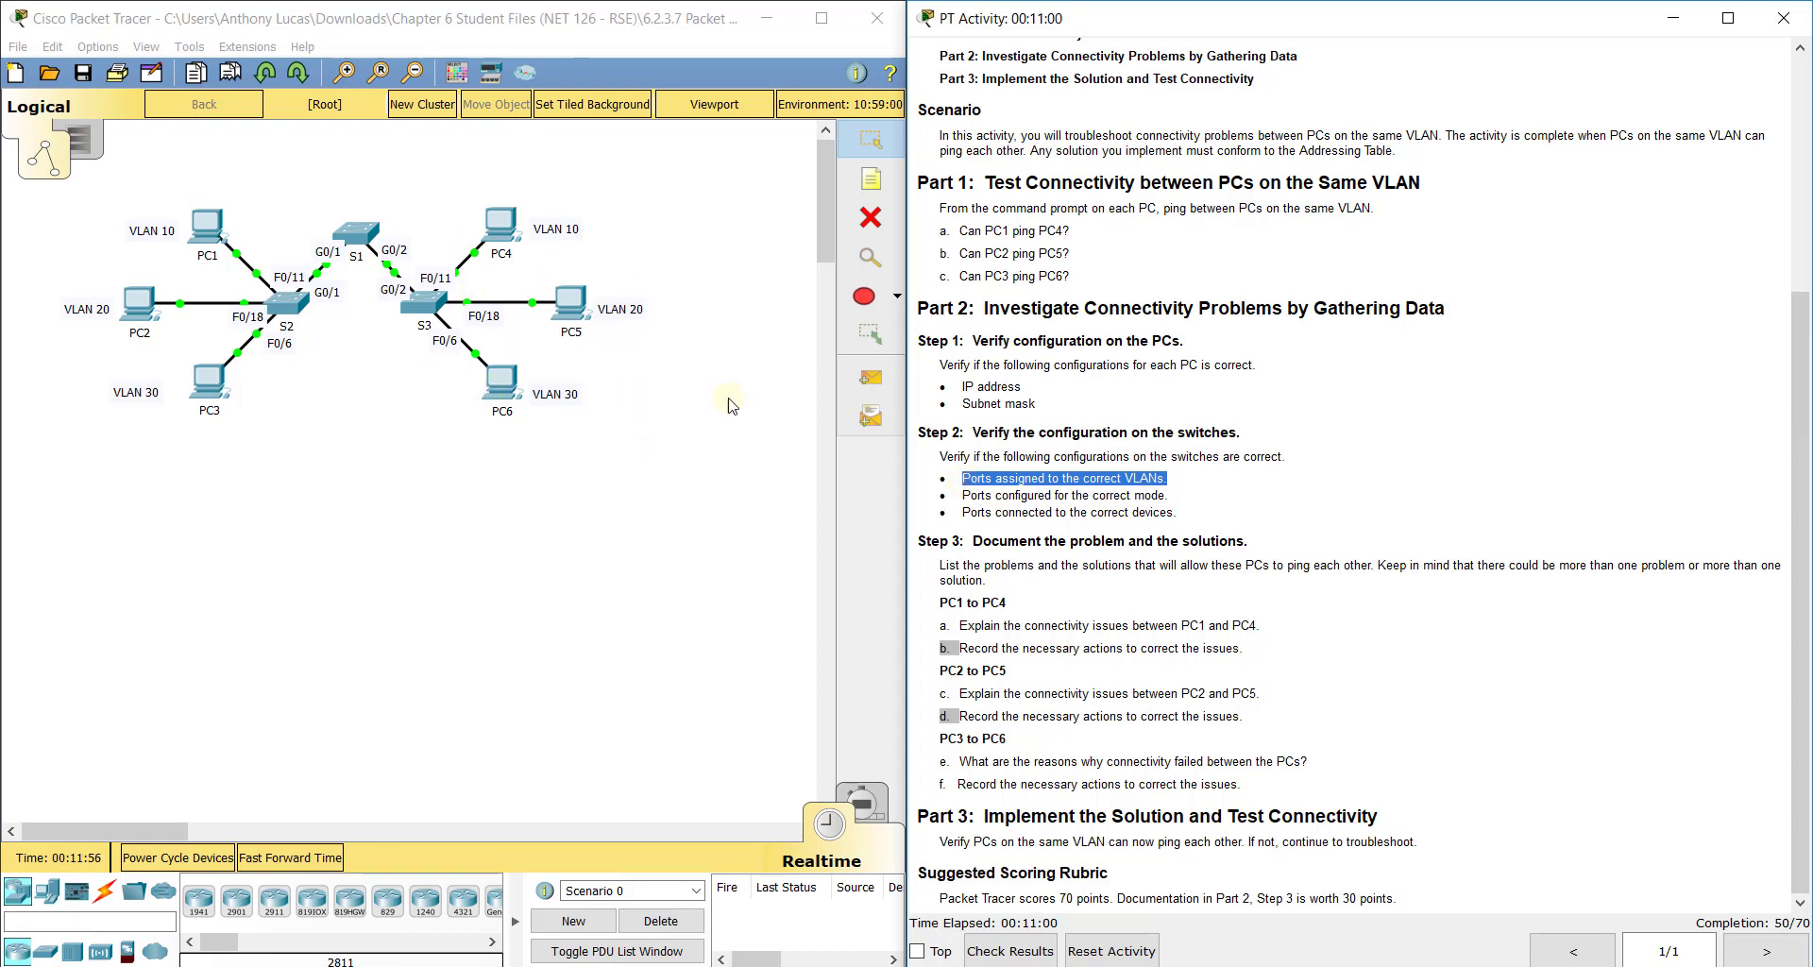
left_click_drag(1182, 497, 964, 496)
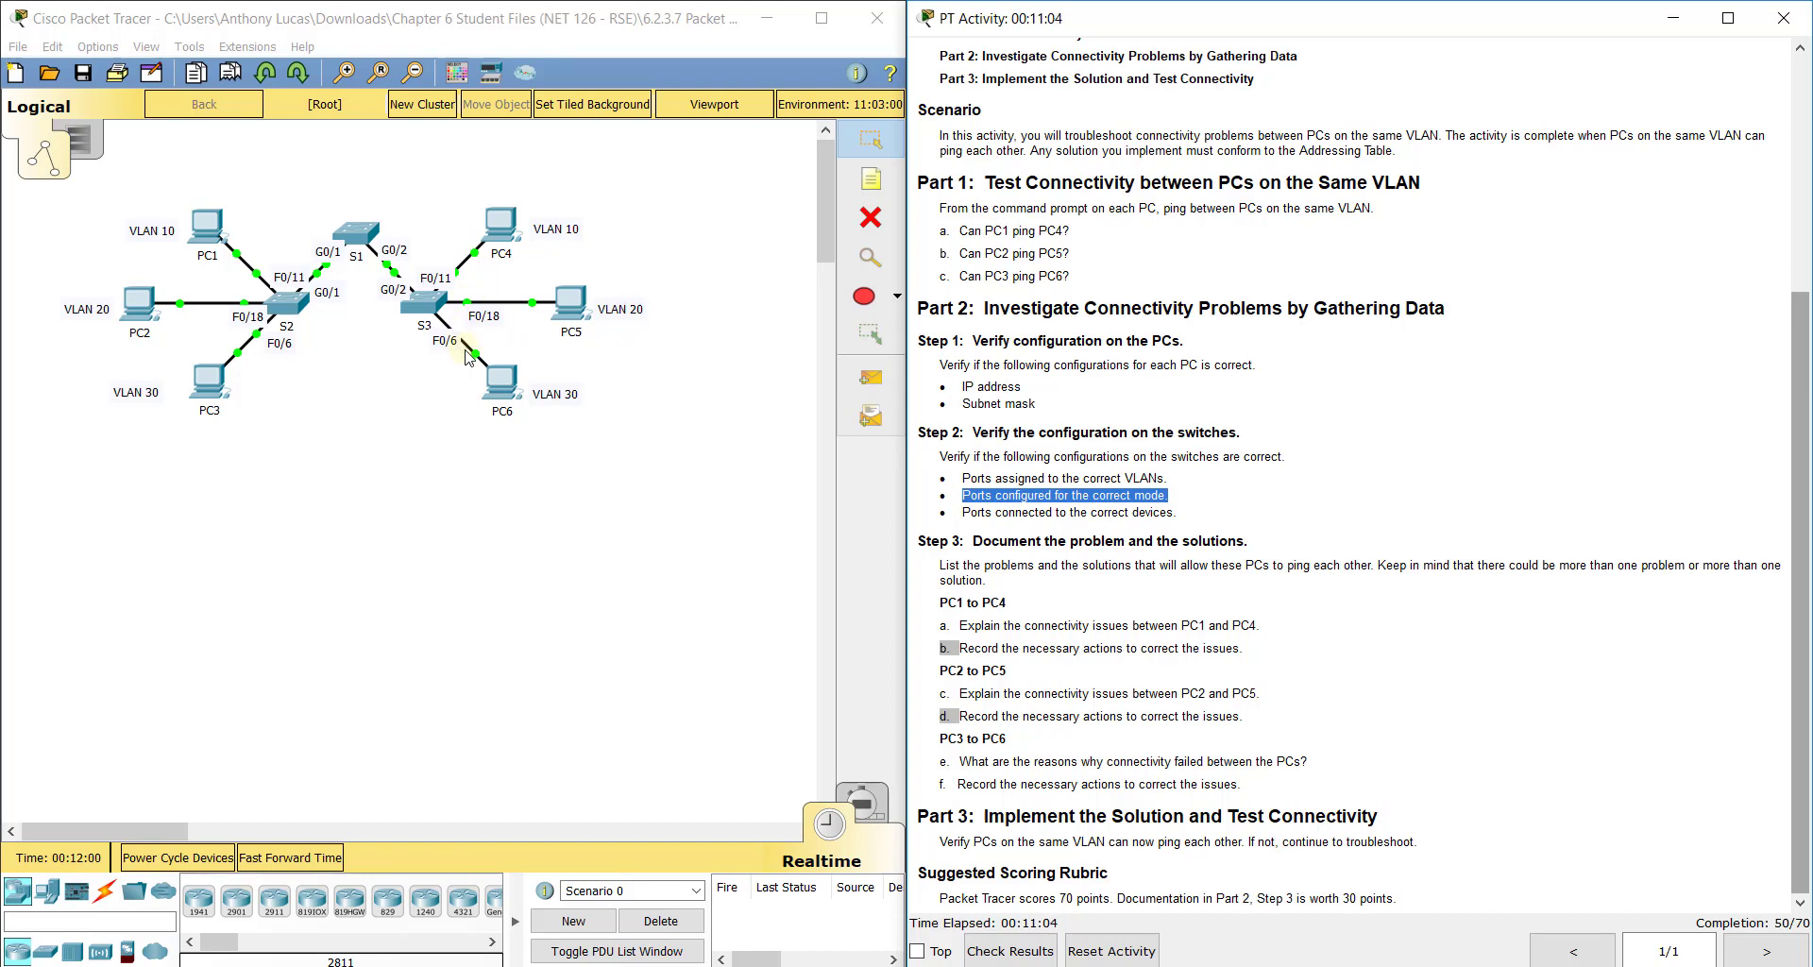
left_click(1178, 513)
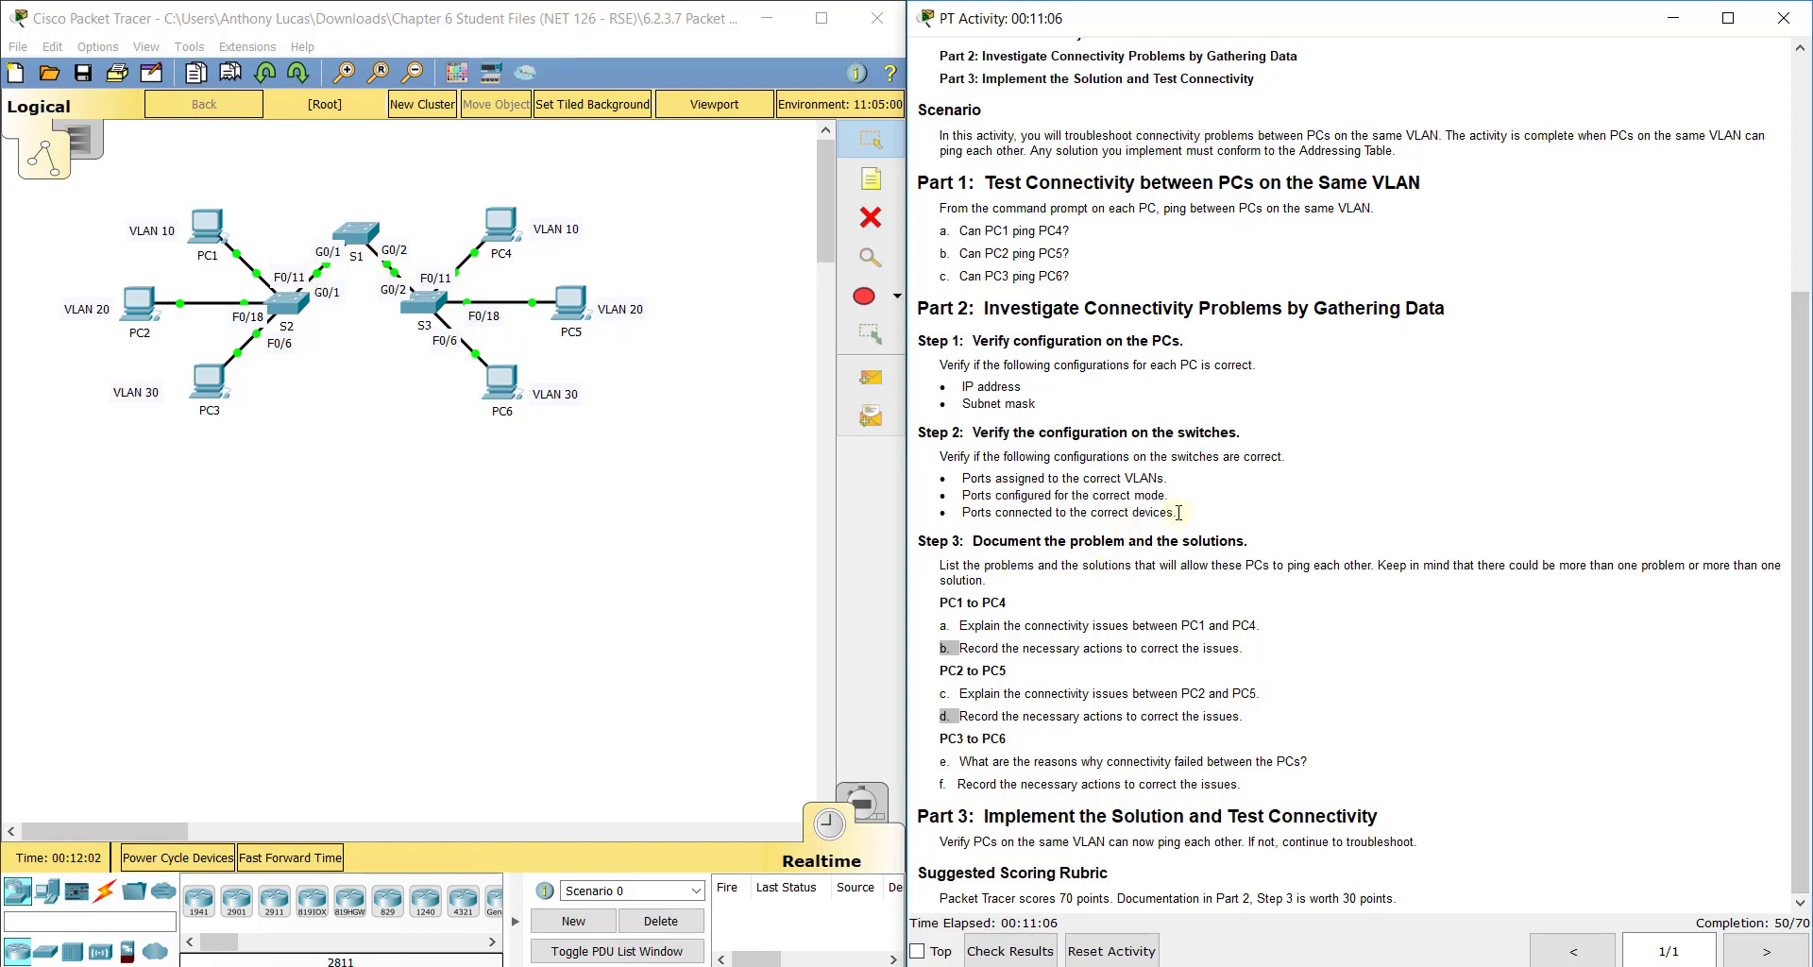
left_click_drag(1179, 513, 963, 511)
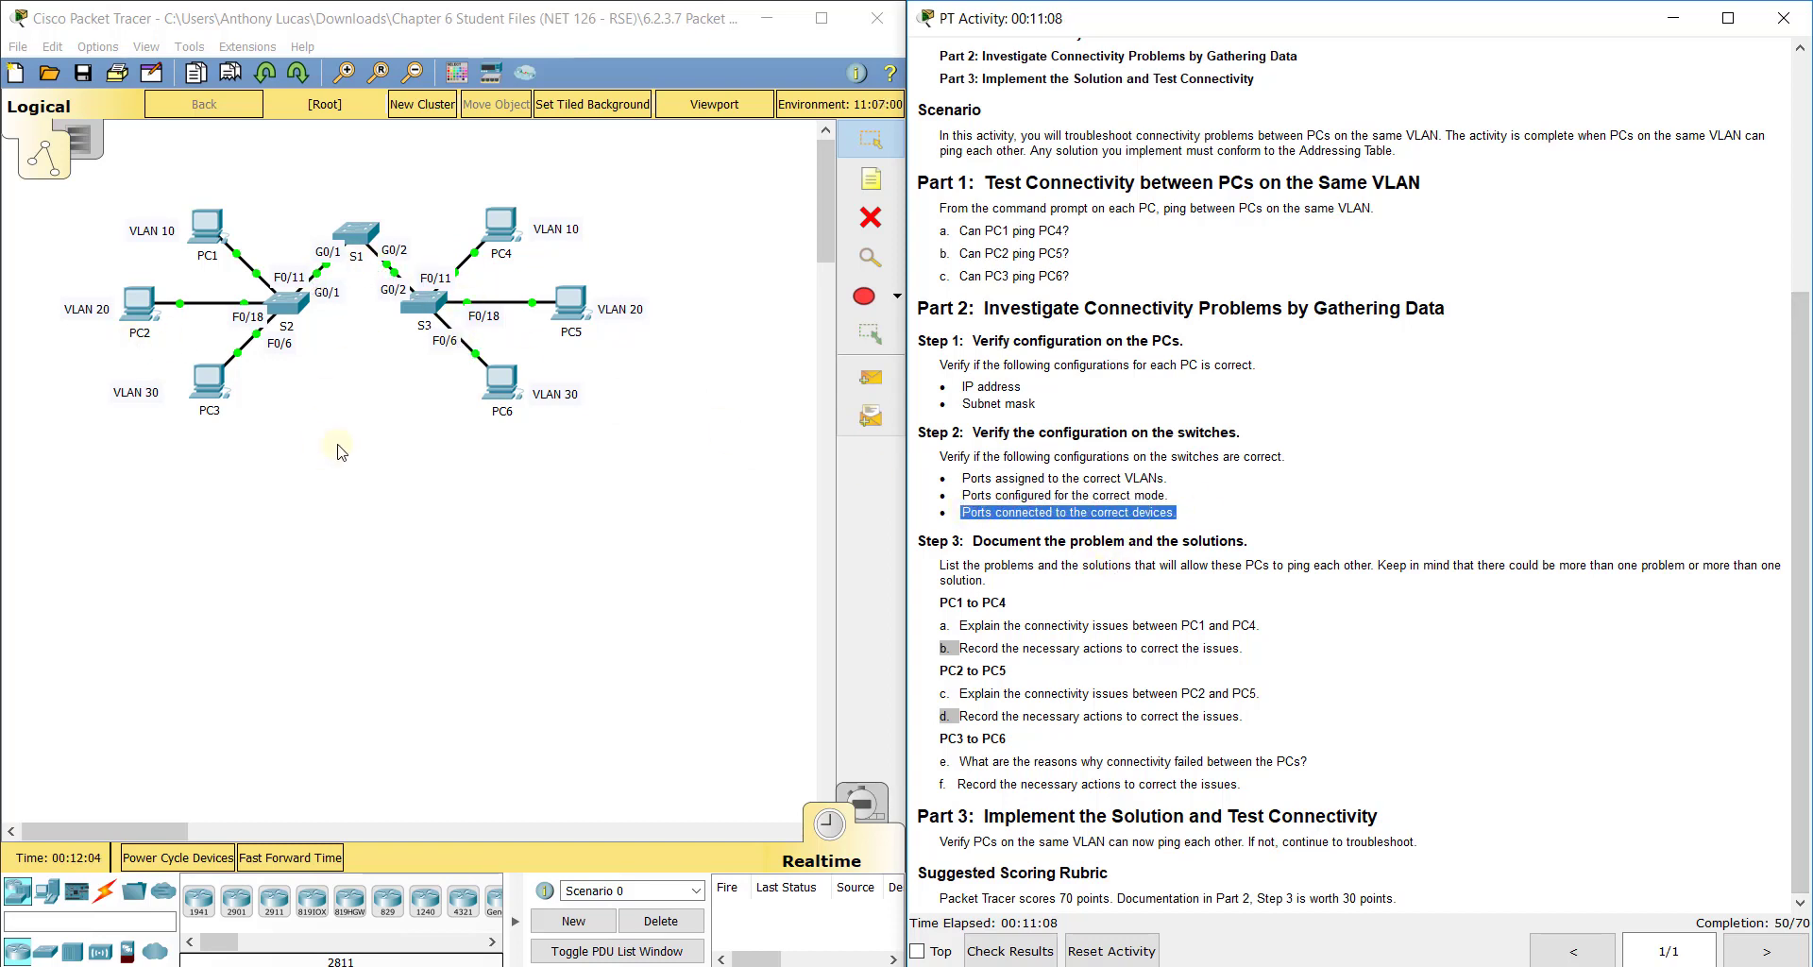
left_click(491, 513)
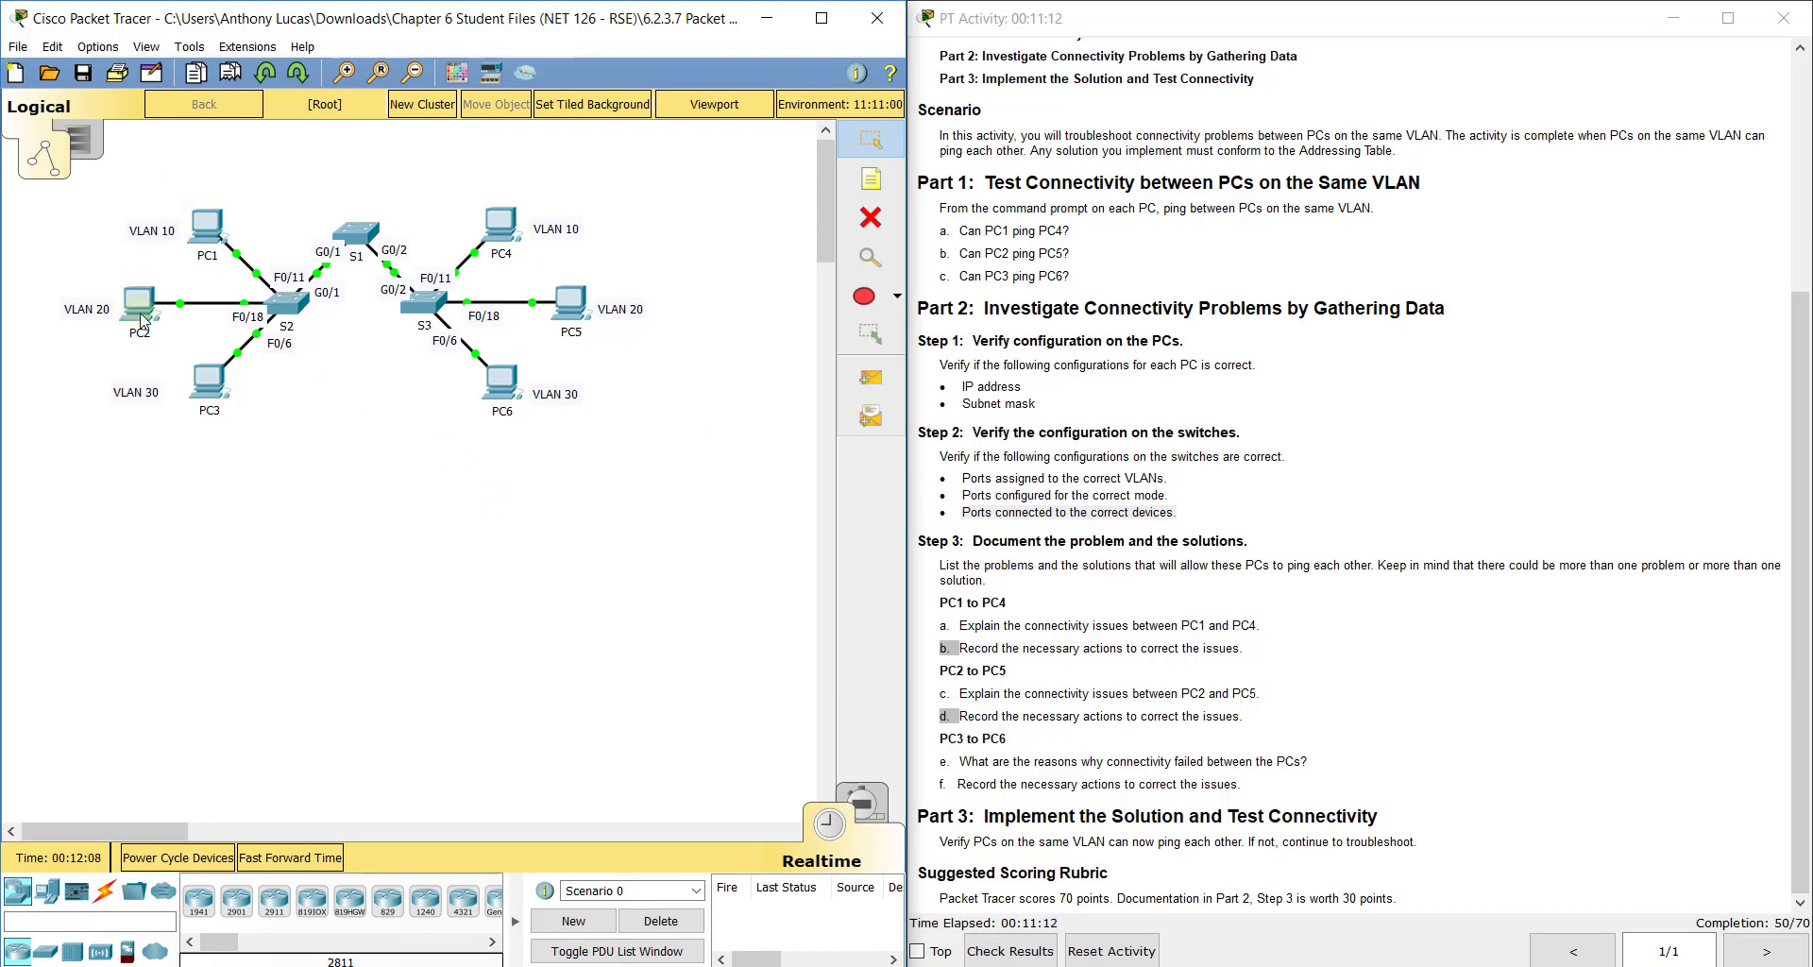
scroll(1281, 549, "up", 5)
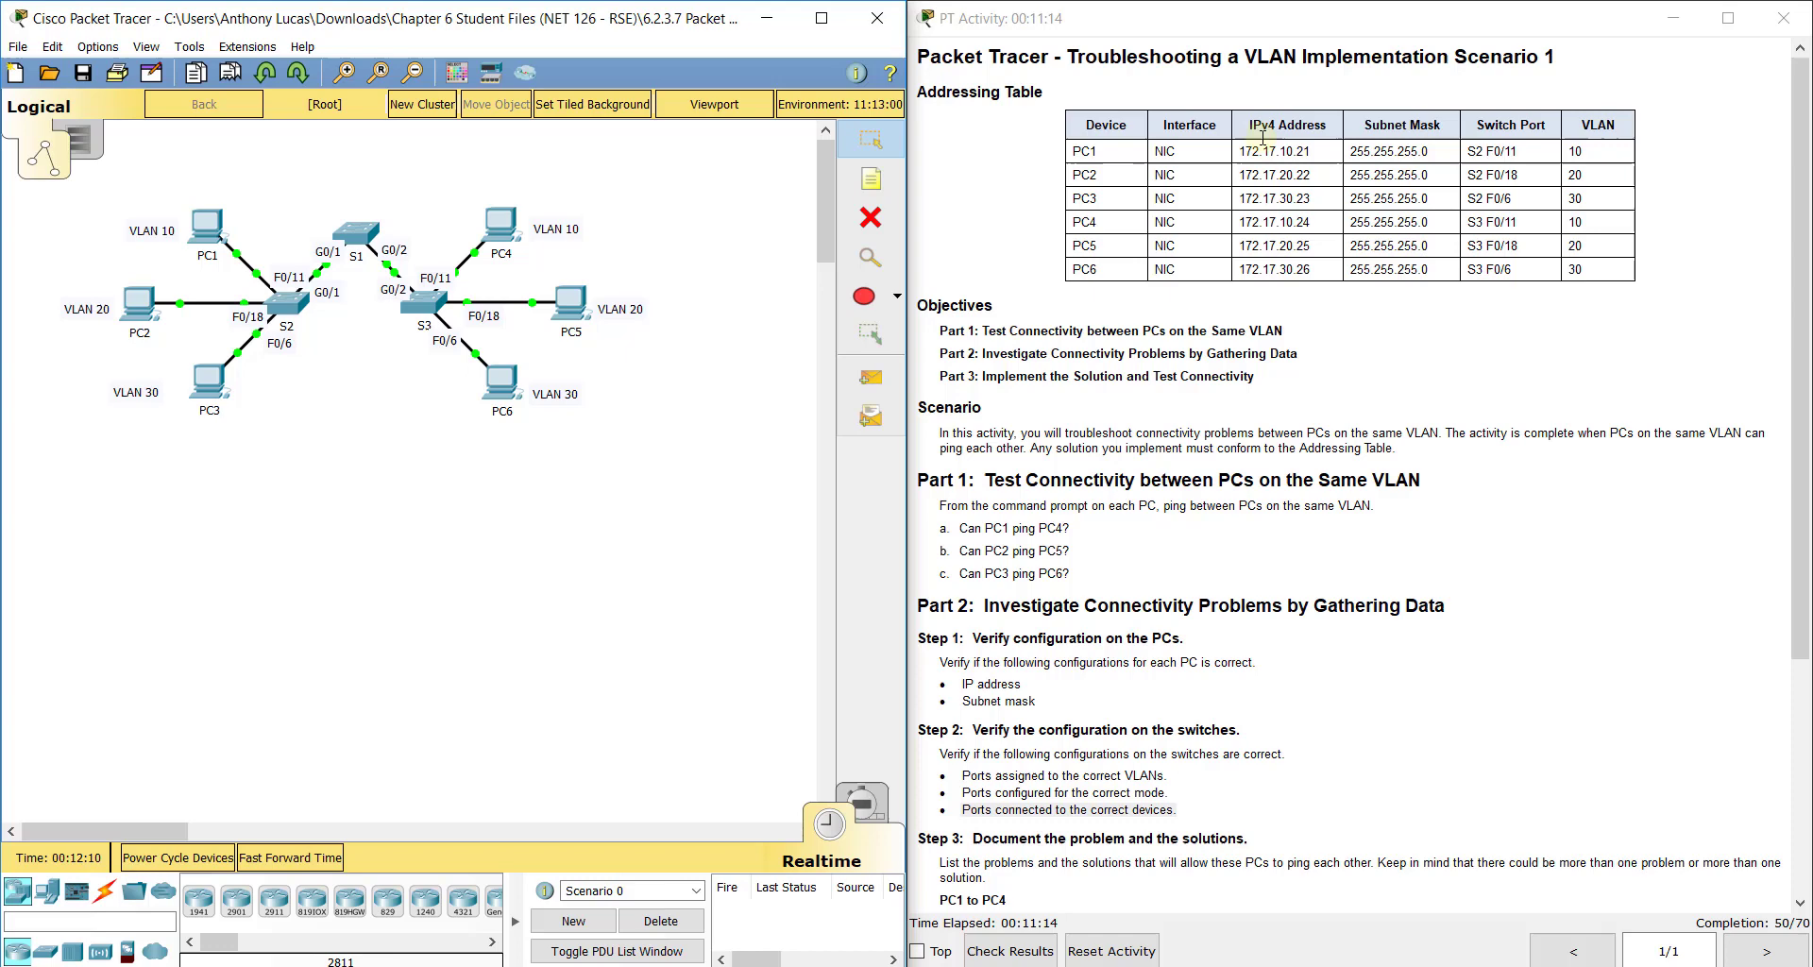
- Compare PC1's IP address, subnet mask and default gateway with the Addressing Table
left_click(209, 229)
left_click(684, 179)
left_click(595, 292)
left_click_drag(734, 157, 385, 137)
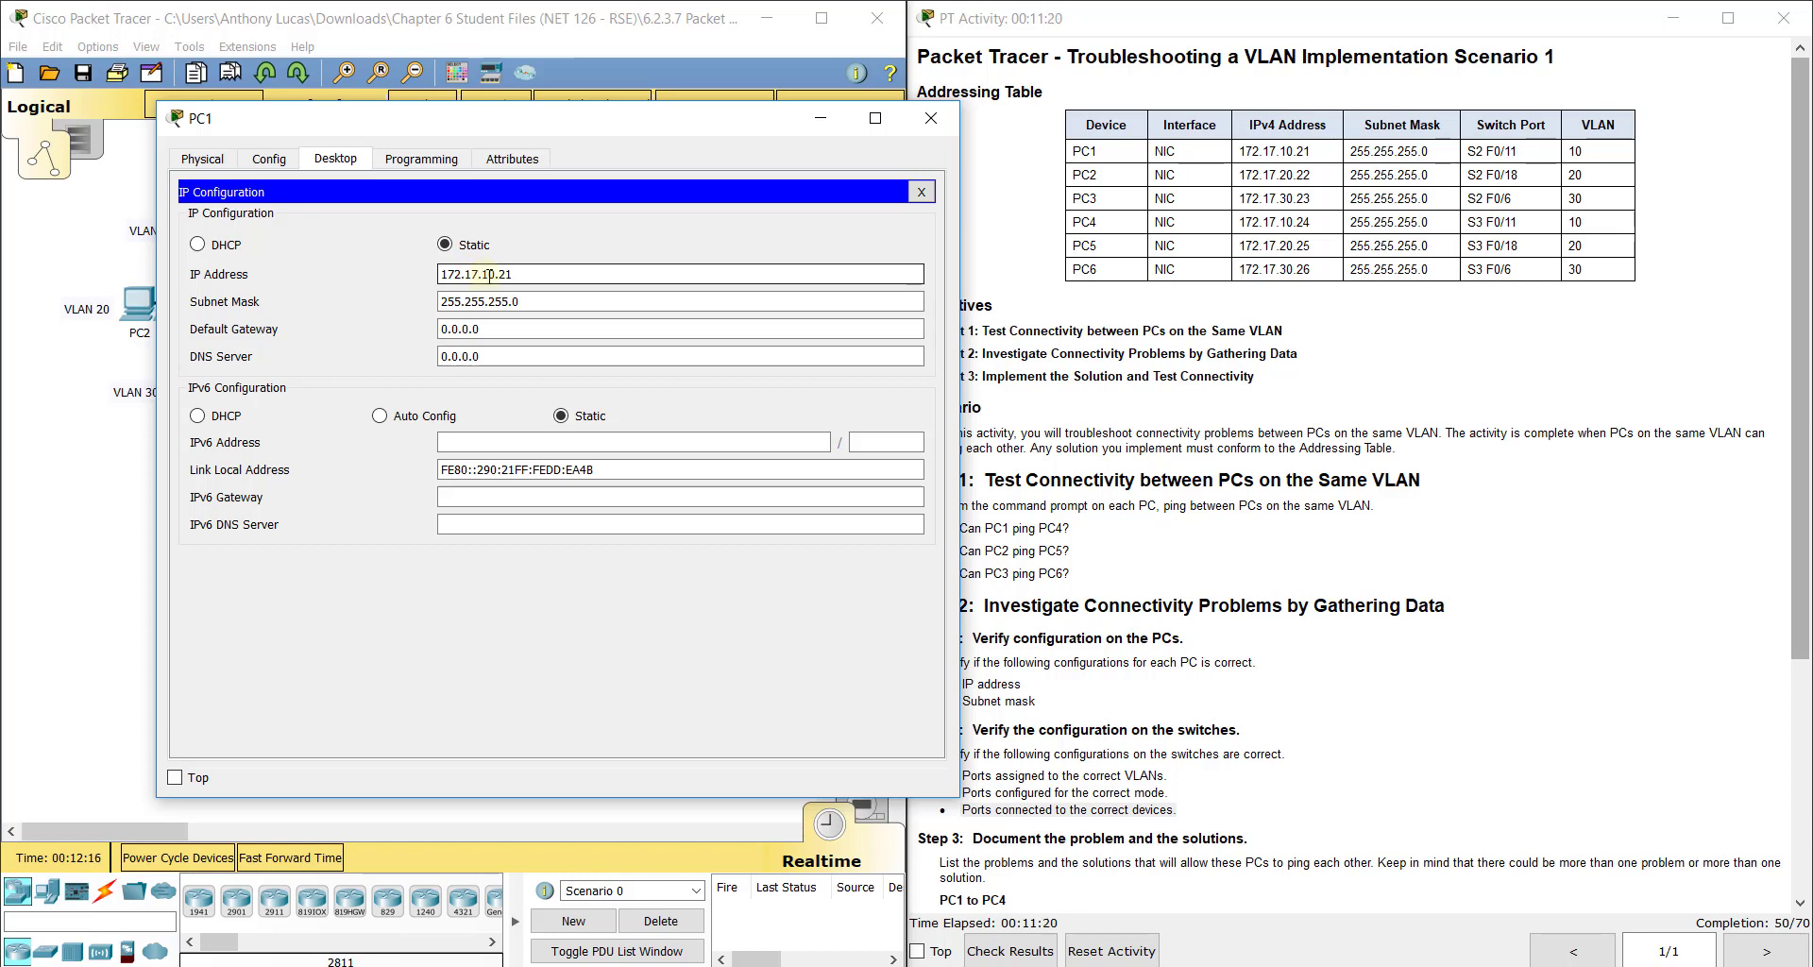
left_click(463, 303)
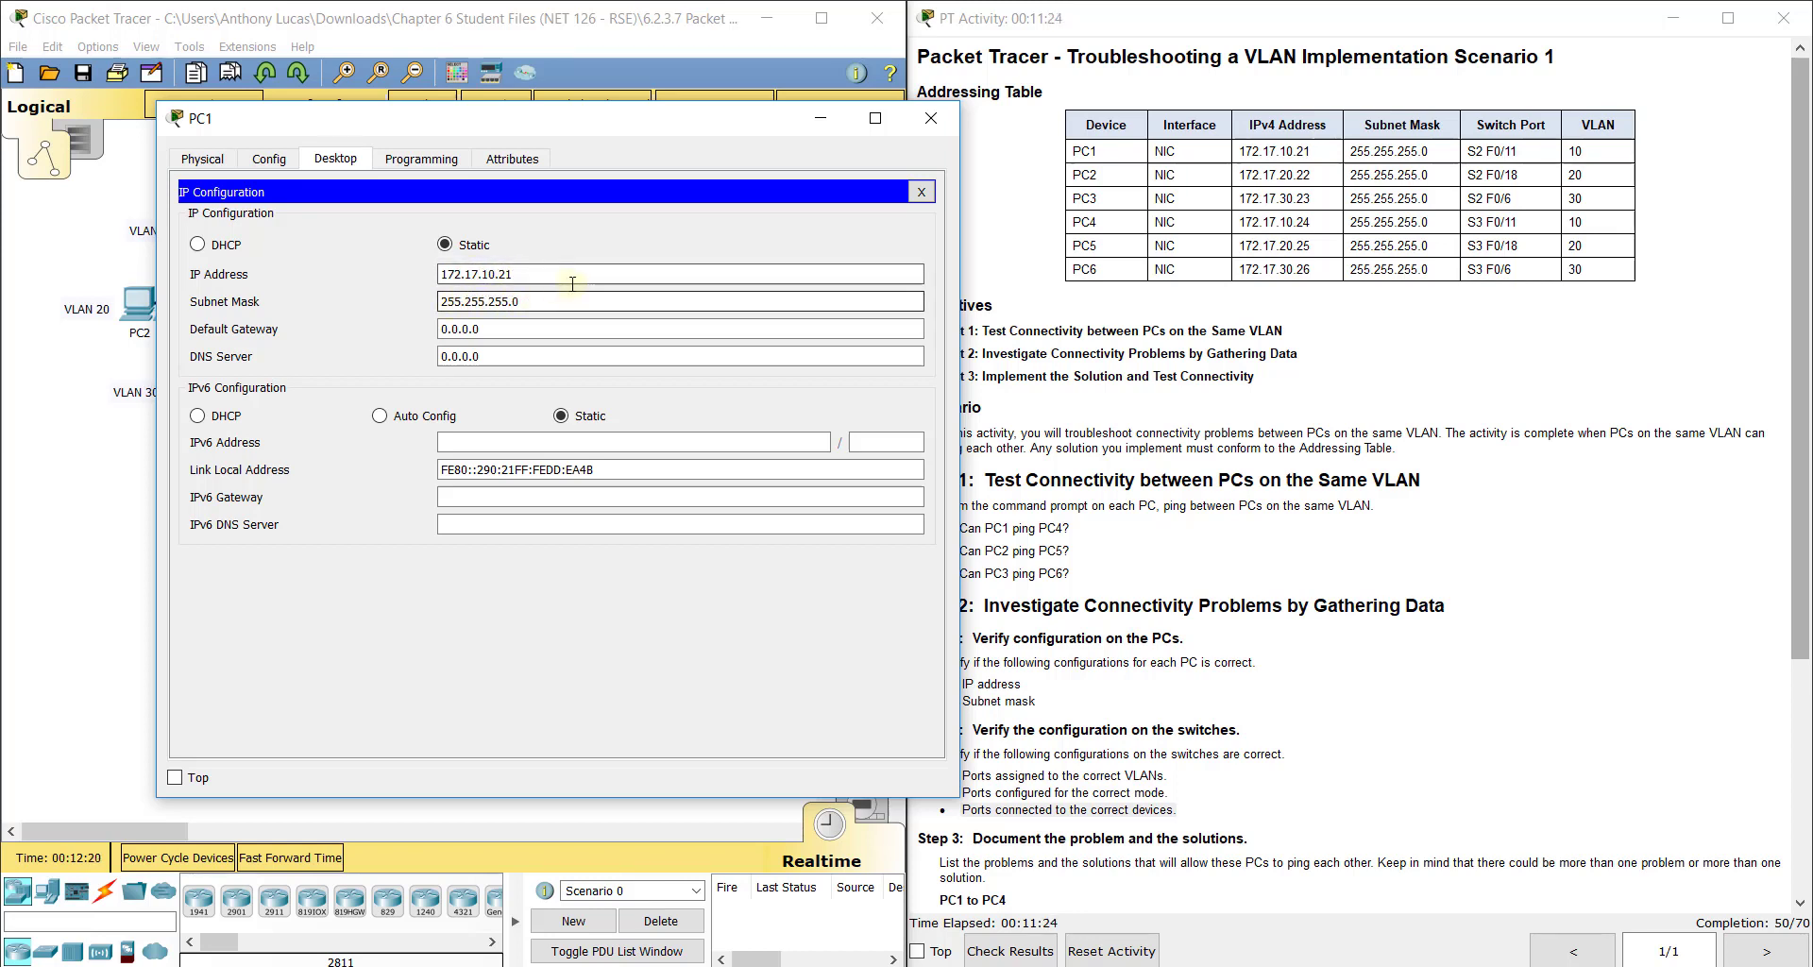
left_click(591, 329)
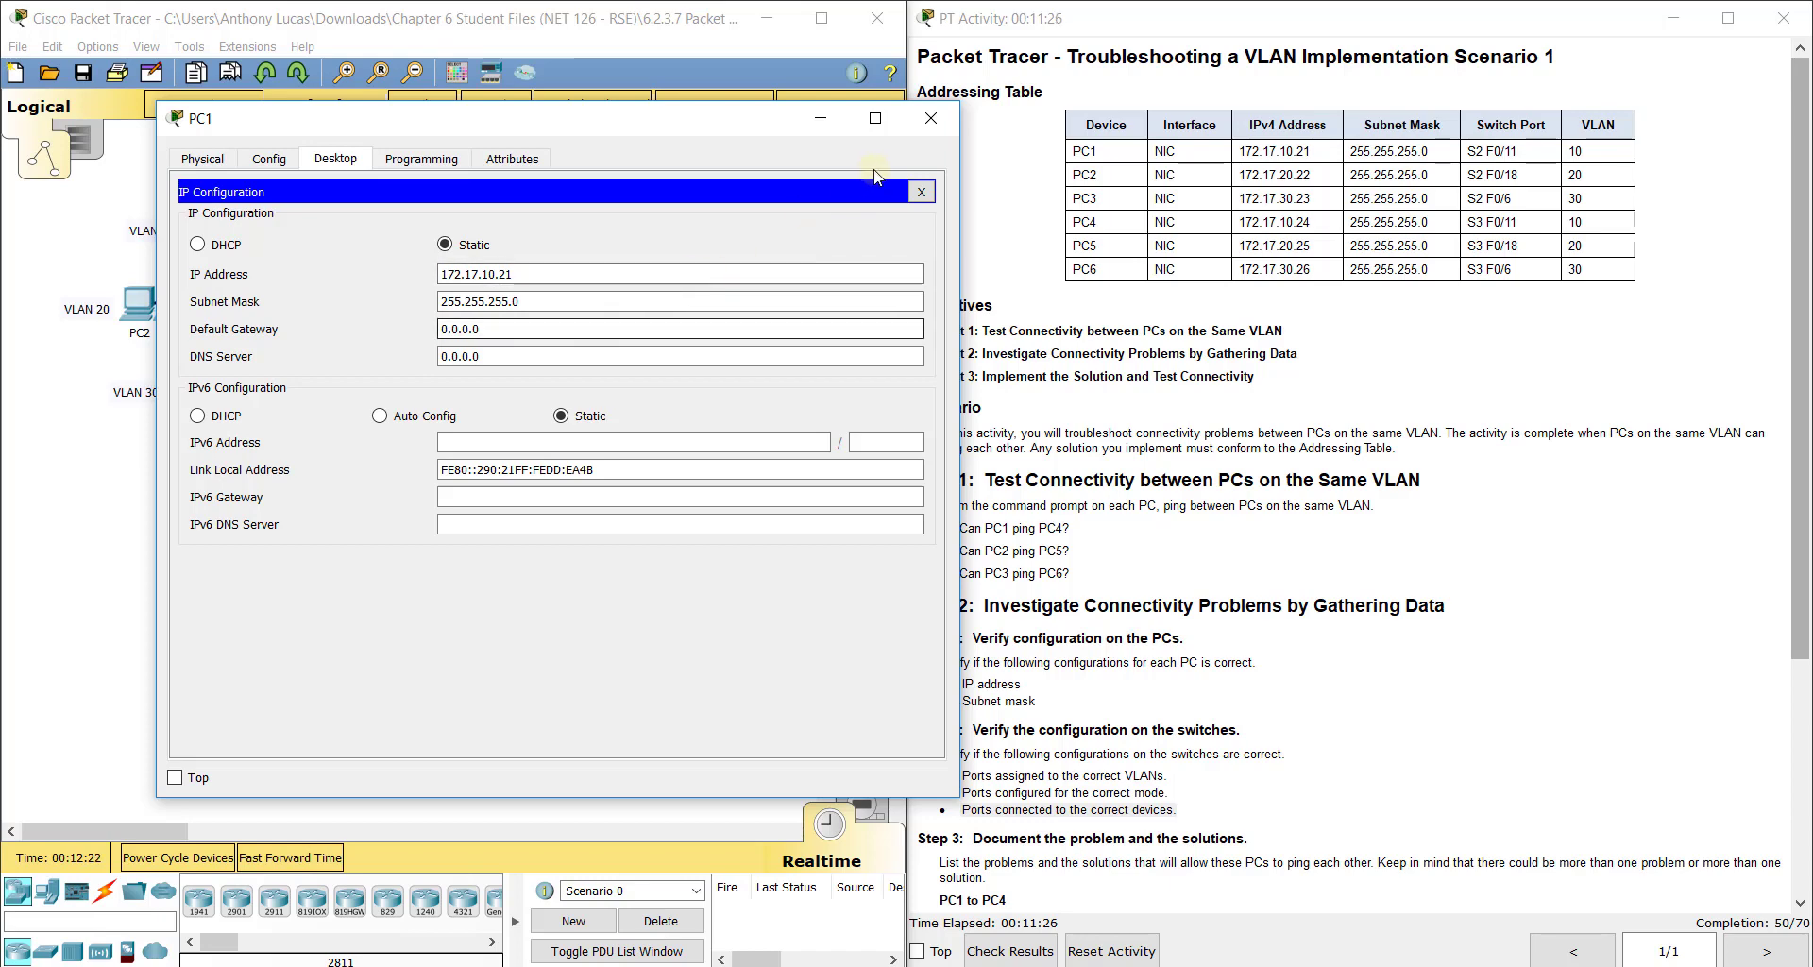
left_click_drag(488, 330, 408, 335)
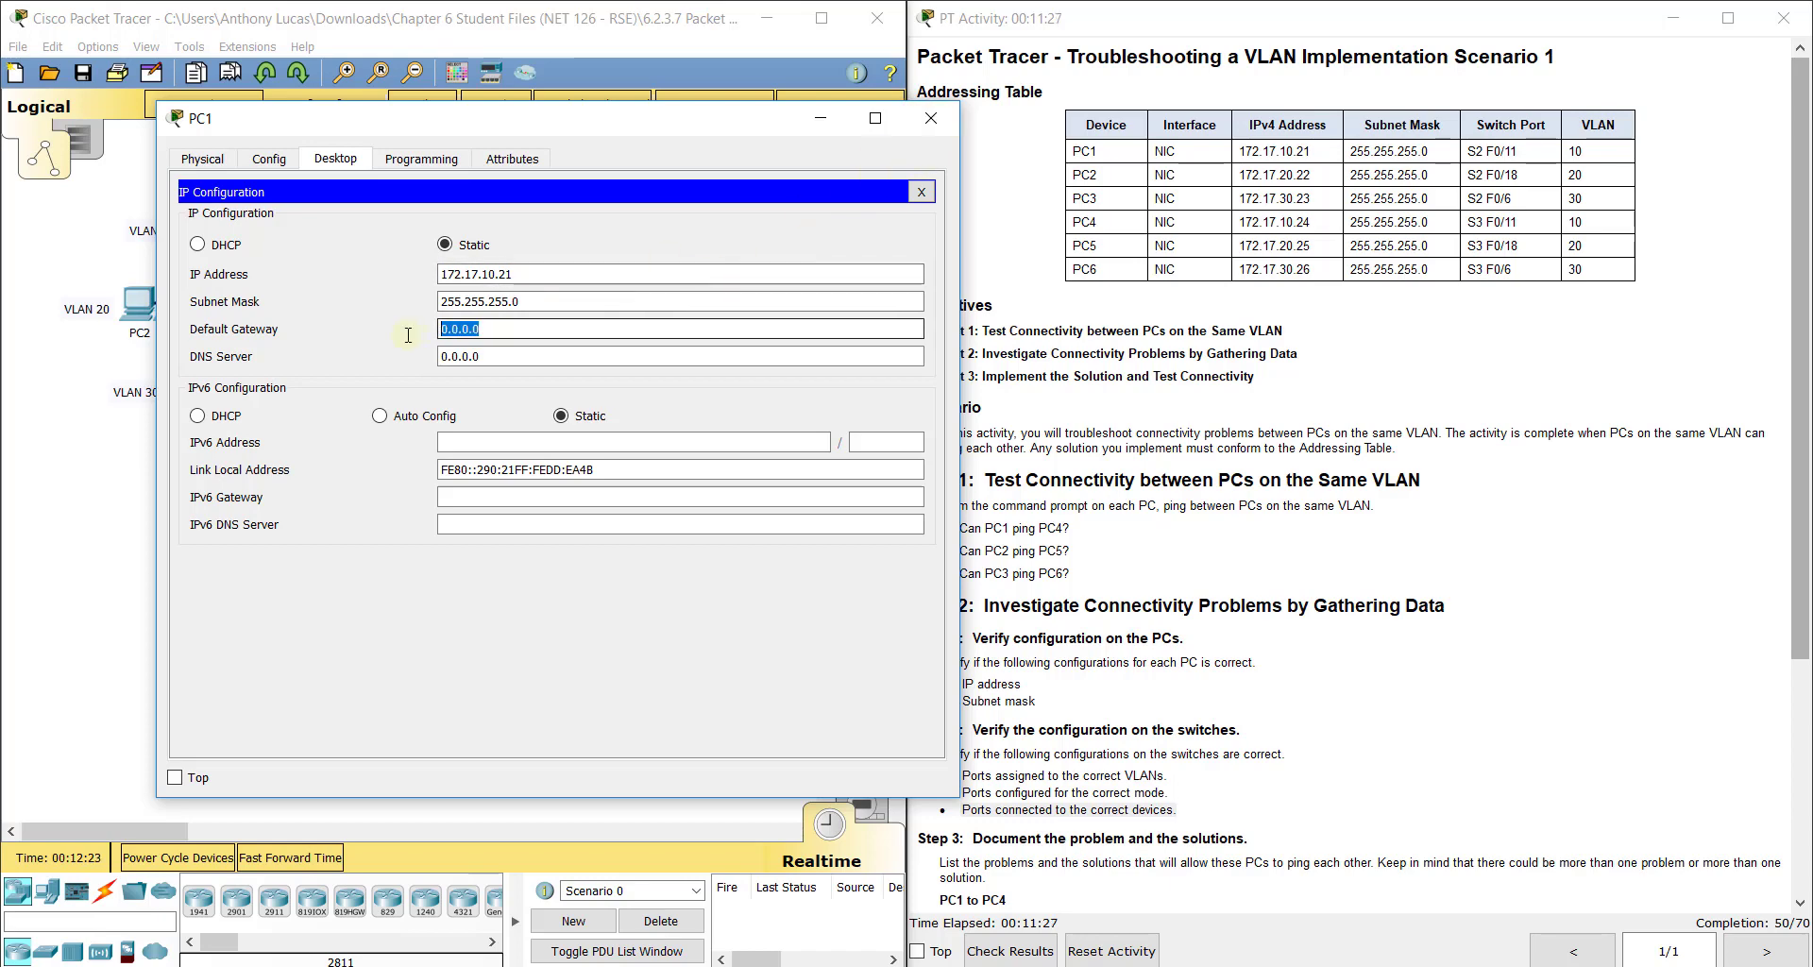
left_click(929, 119)
- Compare PC2's IP configuration with the Addressing Table
left_click(138, 304)
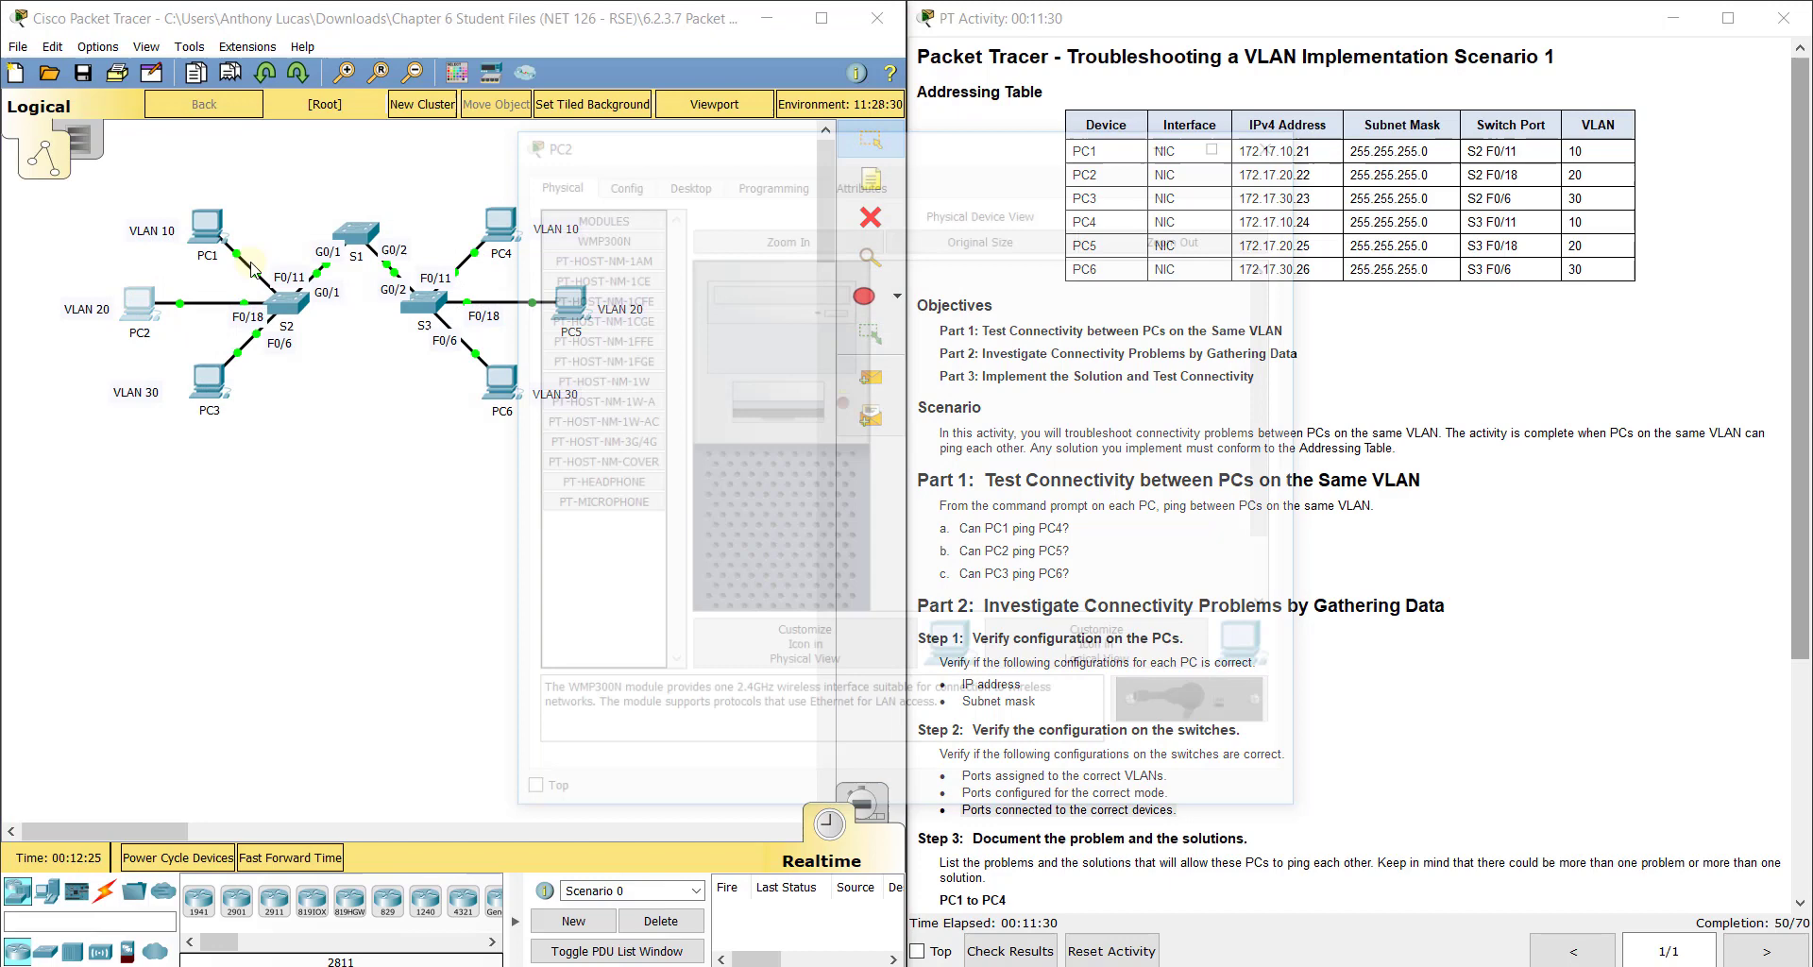
left_click(684, 178)
left_click(605, 274)
left_click_drag(802, 144, 387, 121)
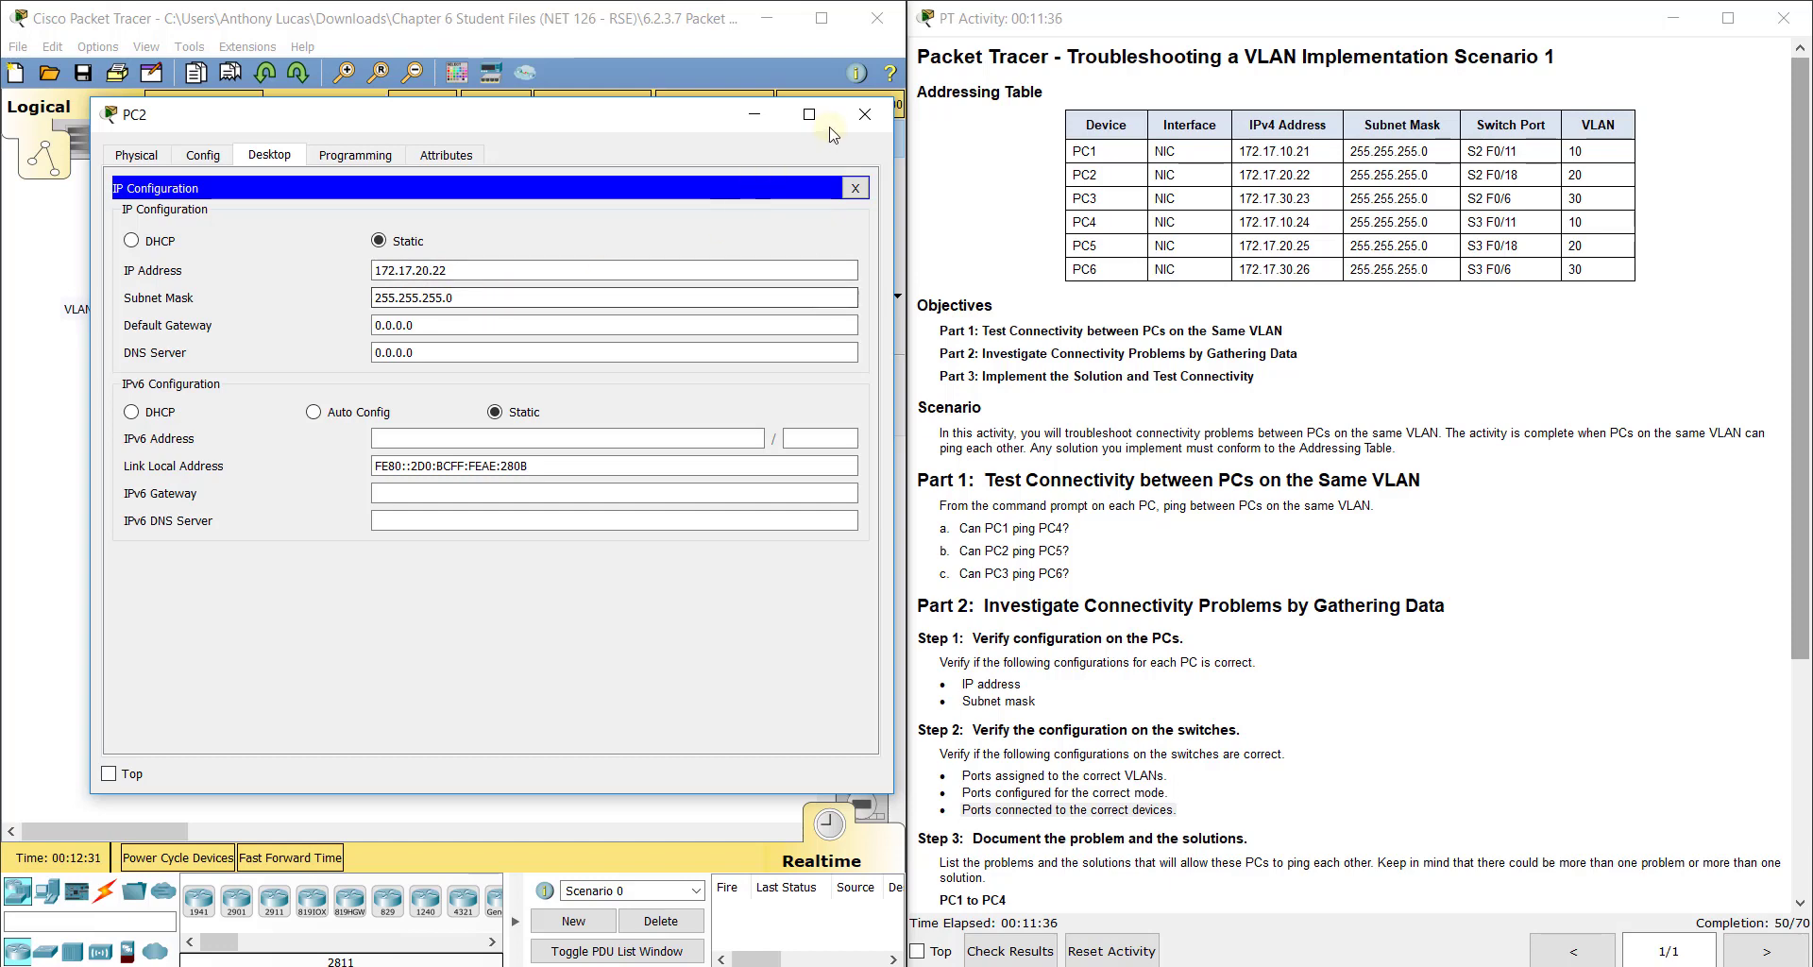
left_click(864, 115)
- Compare PC3's IP configuration with the Addressing Table
left_click(206, 380)
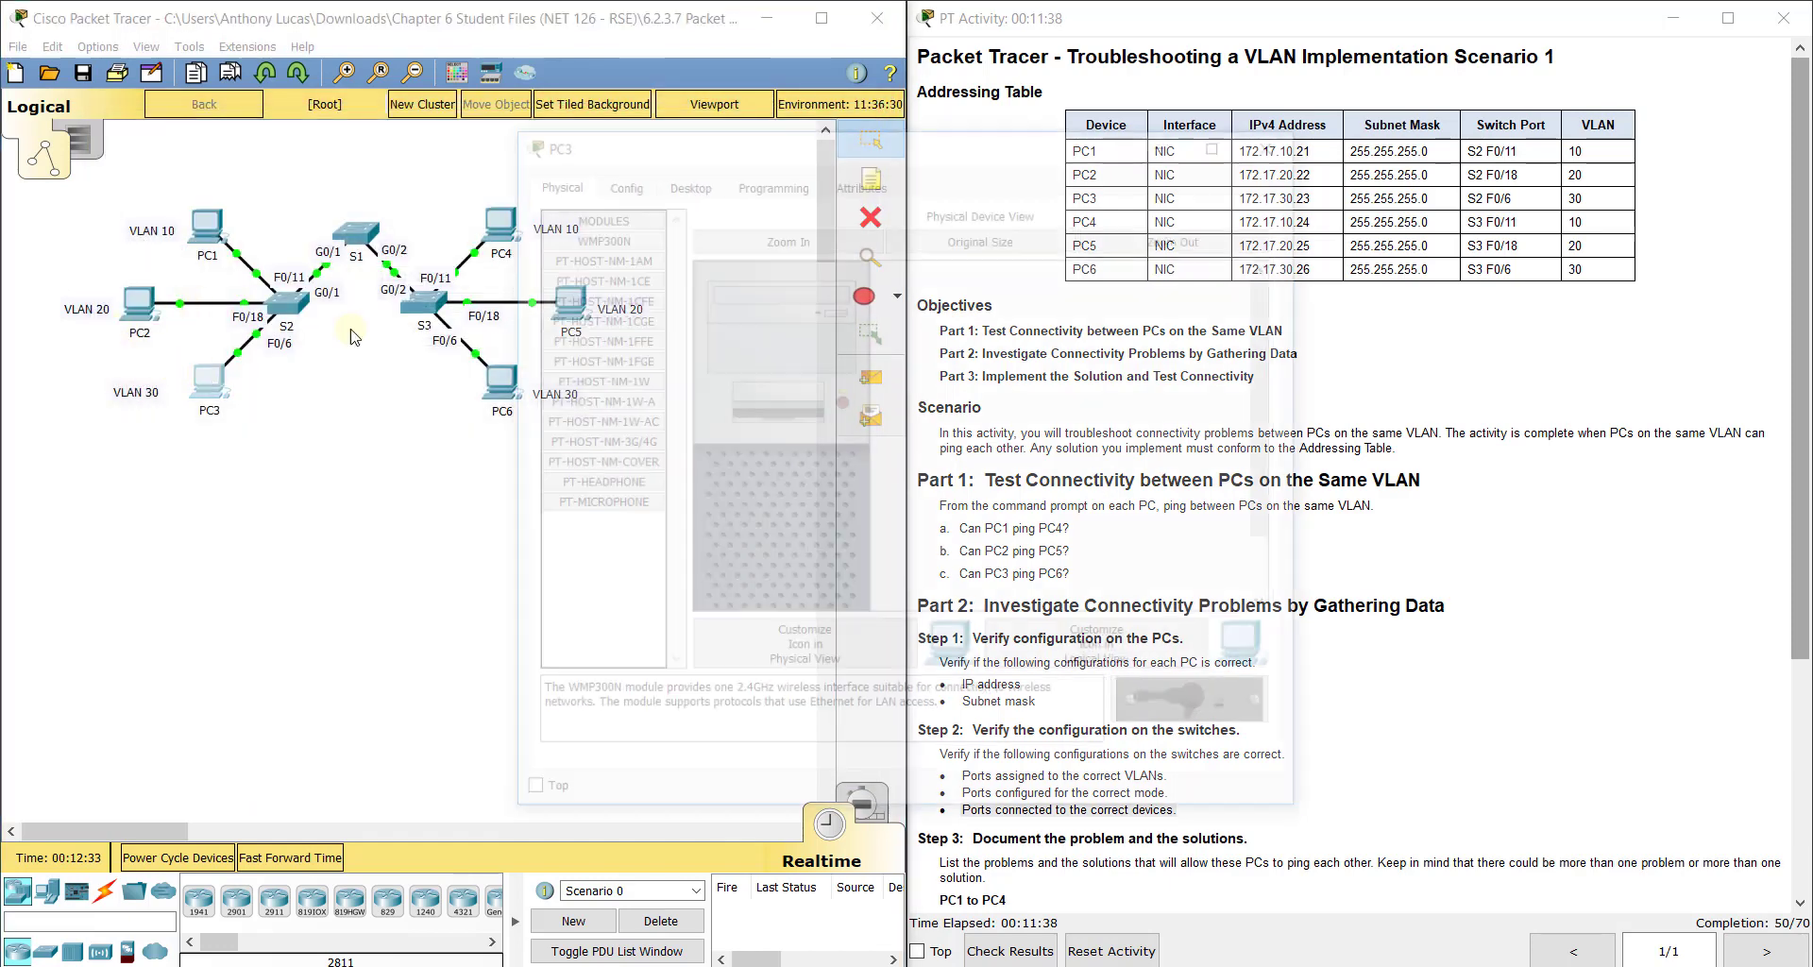
left_click(683, 178)
left_click(598, 242)
left_click_drag(774, 156, 326, 128)
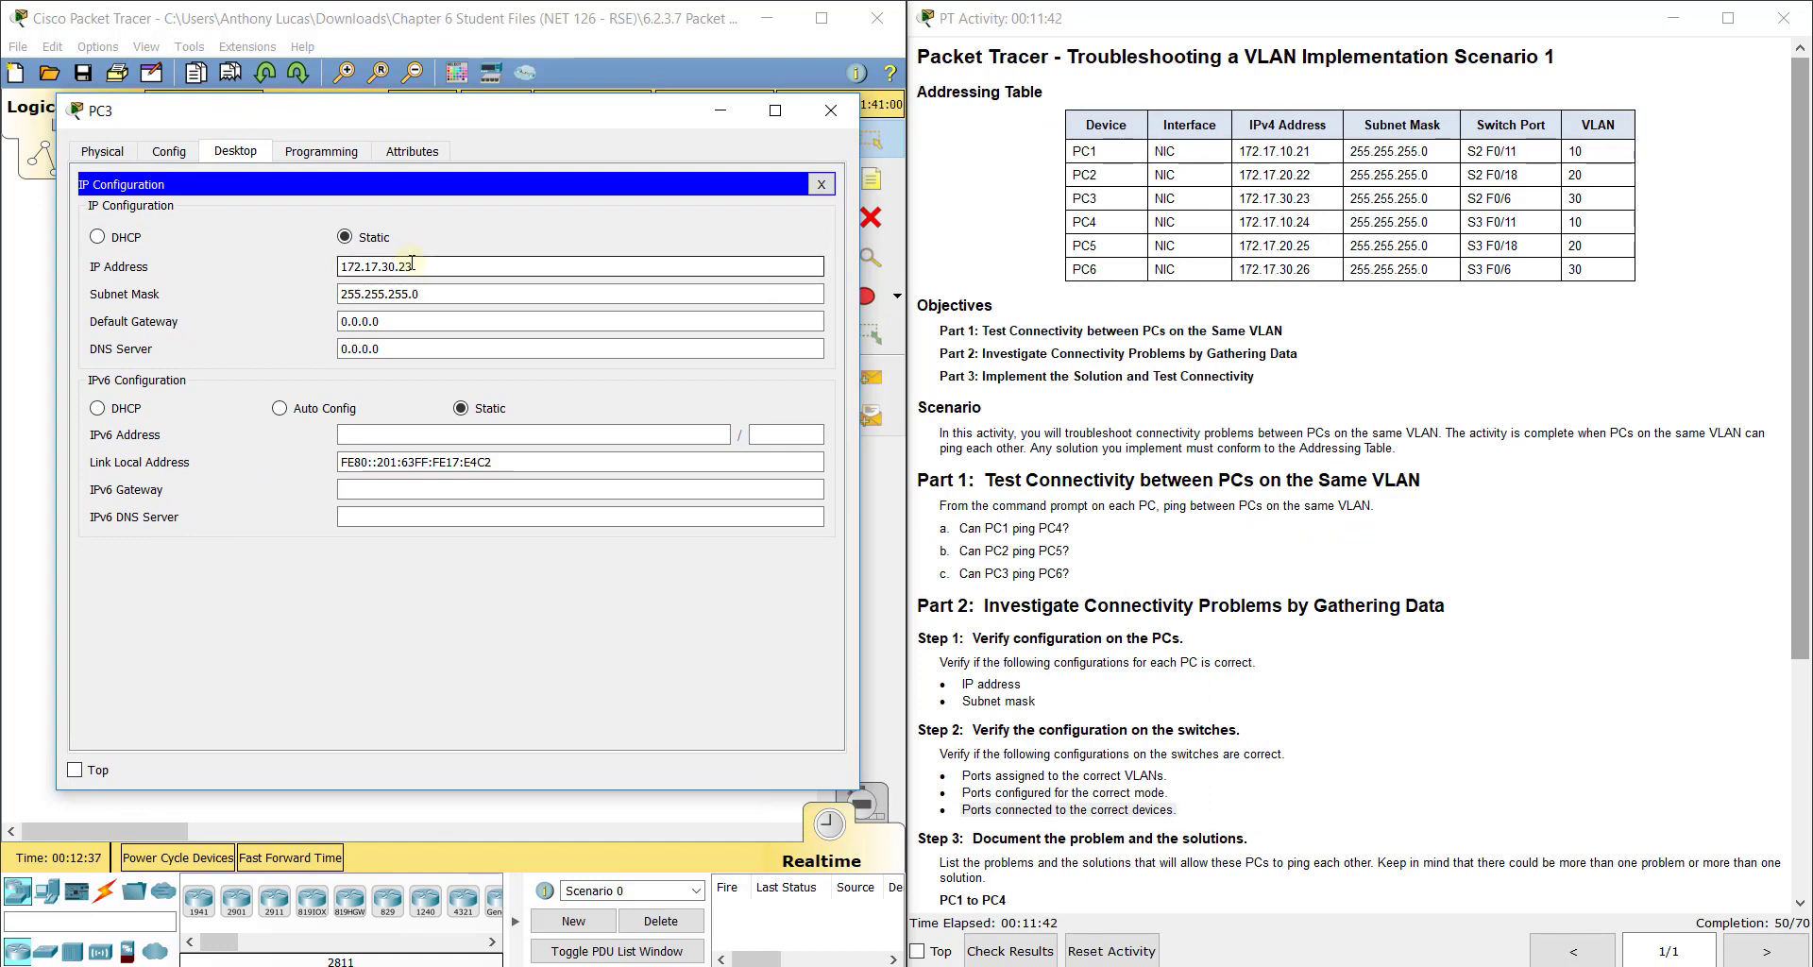
left_click(833, 112)
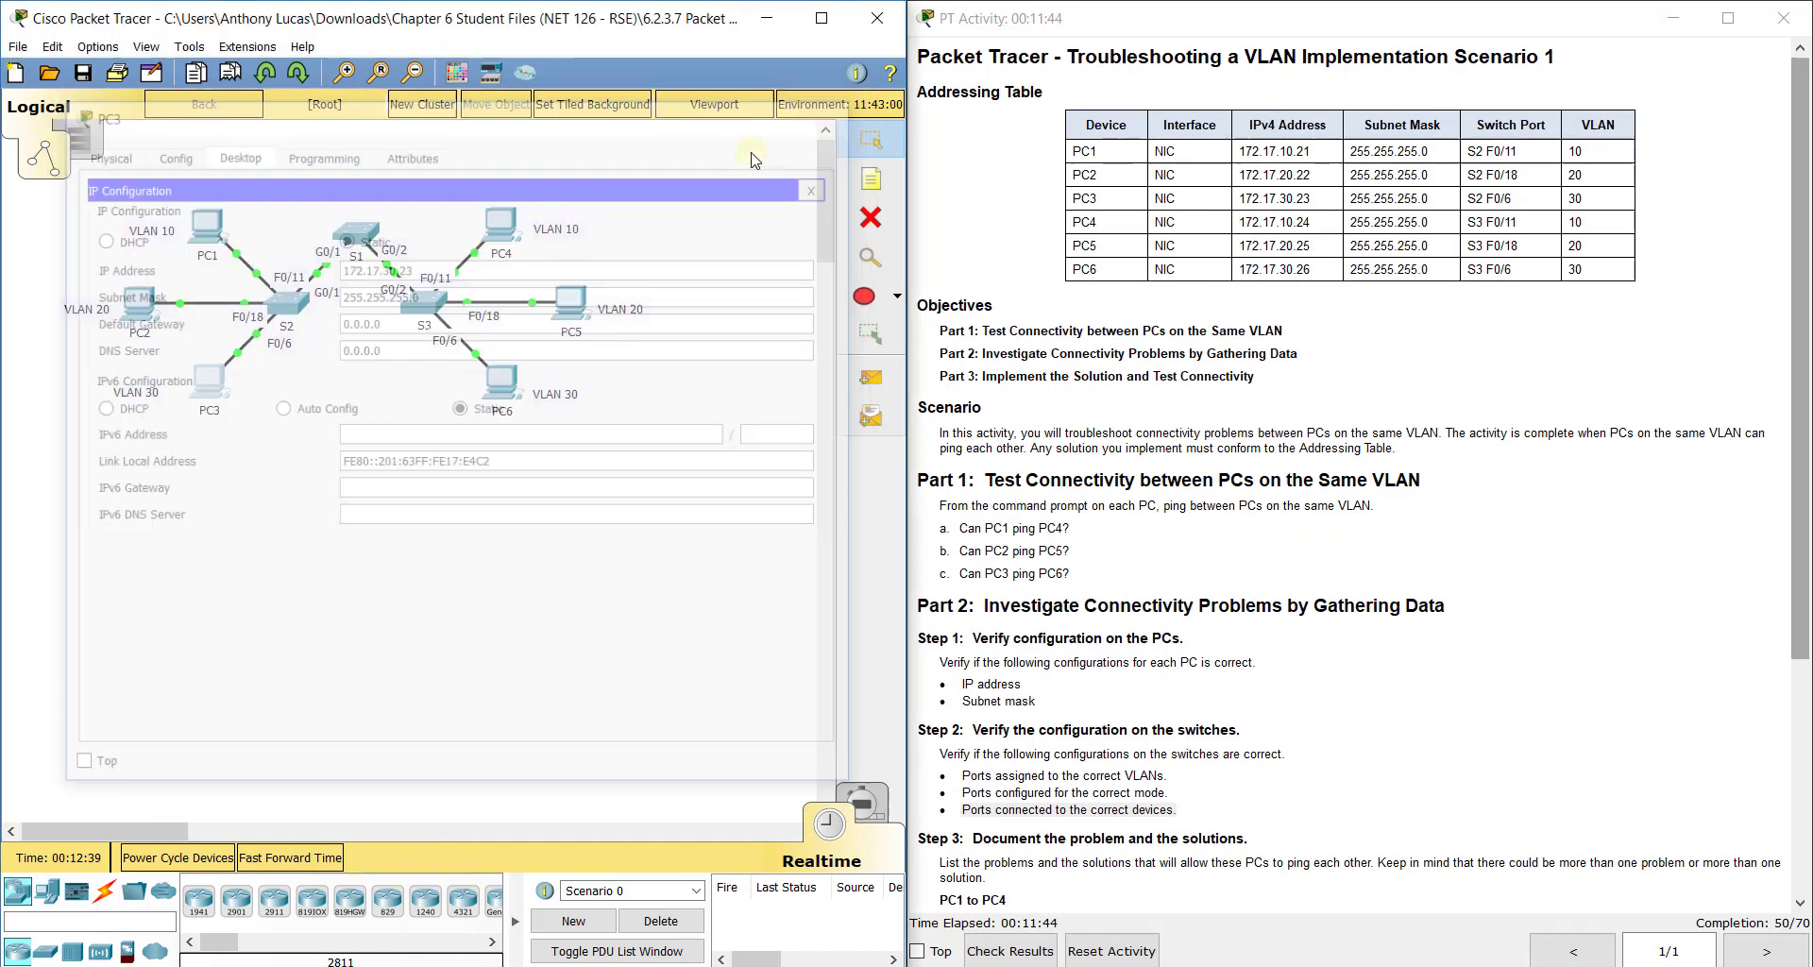
- Compare PC4's IP address with the Addressing Table
left_click(500, 224)
left_click(684, 178)
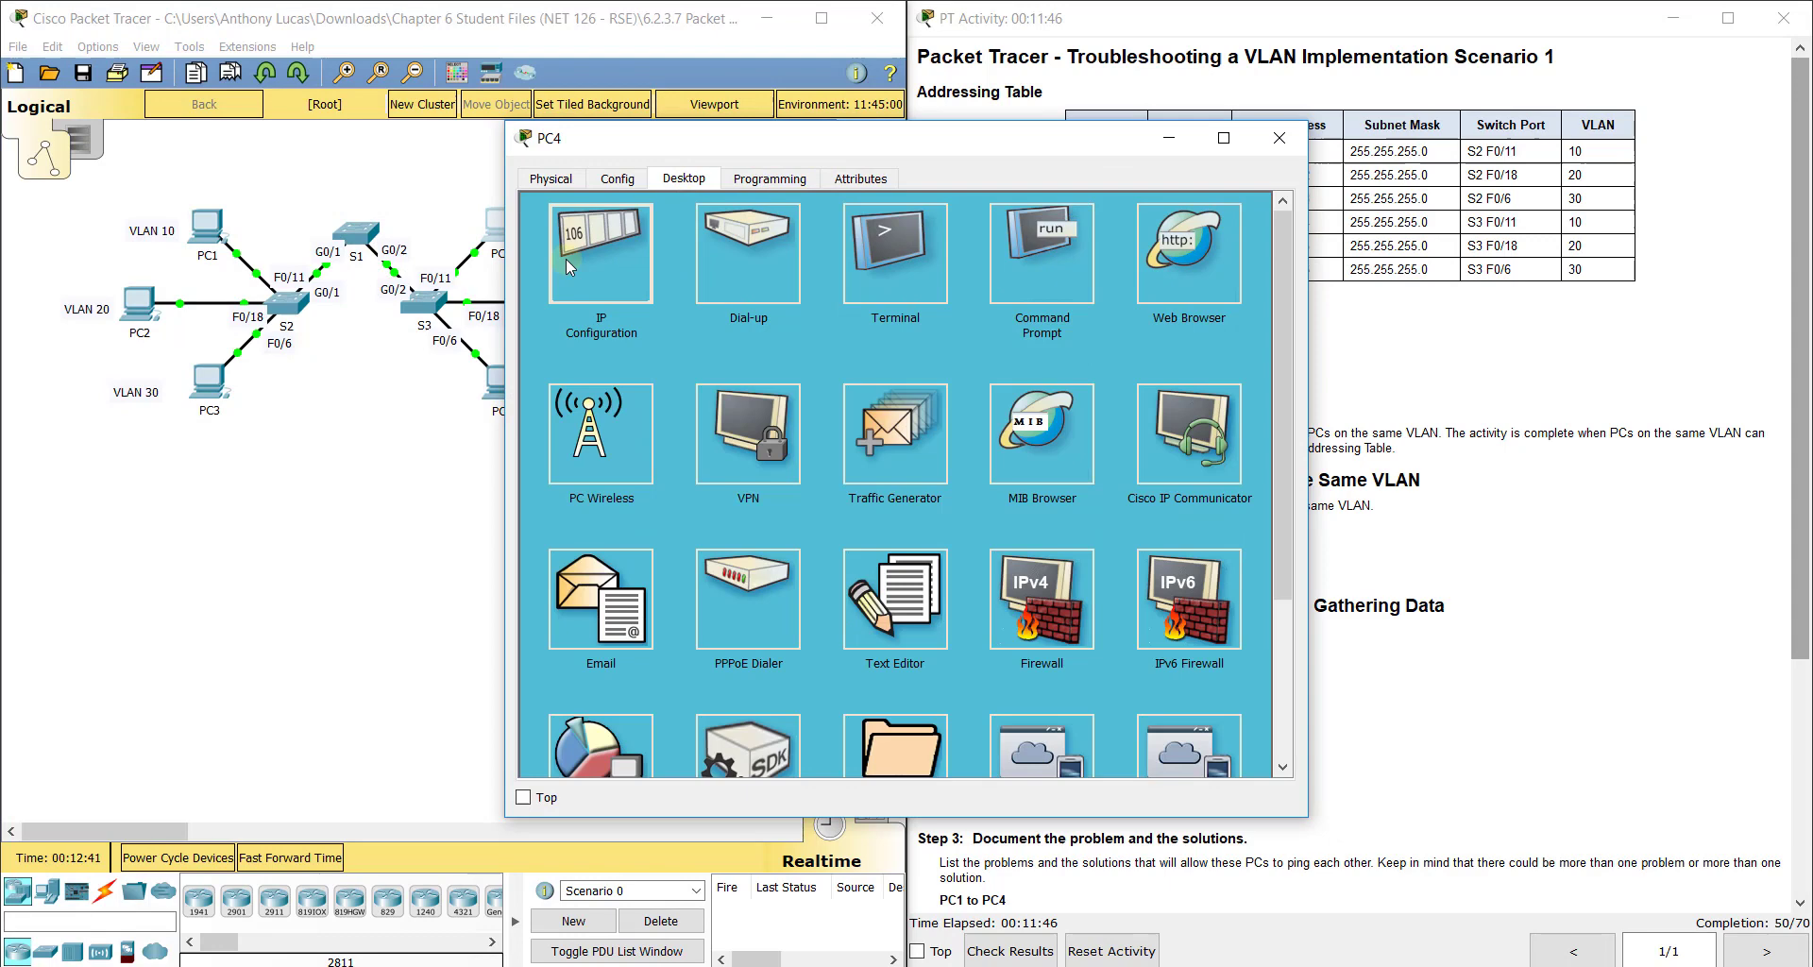
left_click(601, 253)
left_click_drag(661, 138, 217, 95)
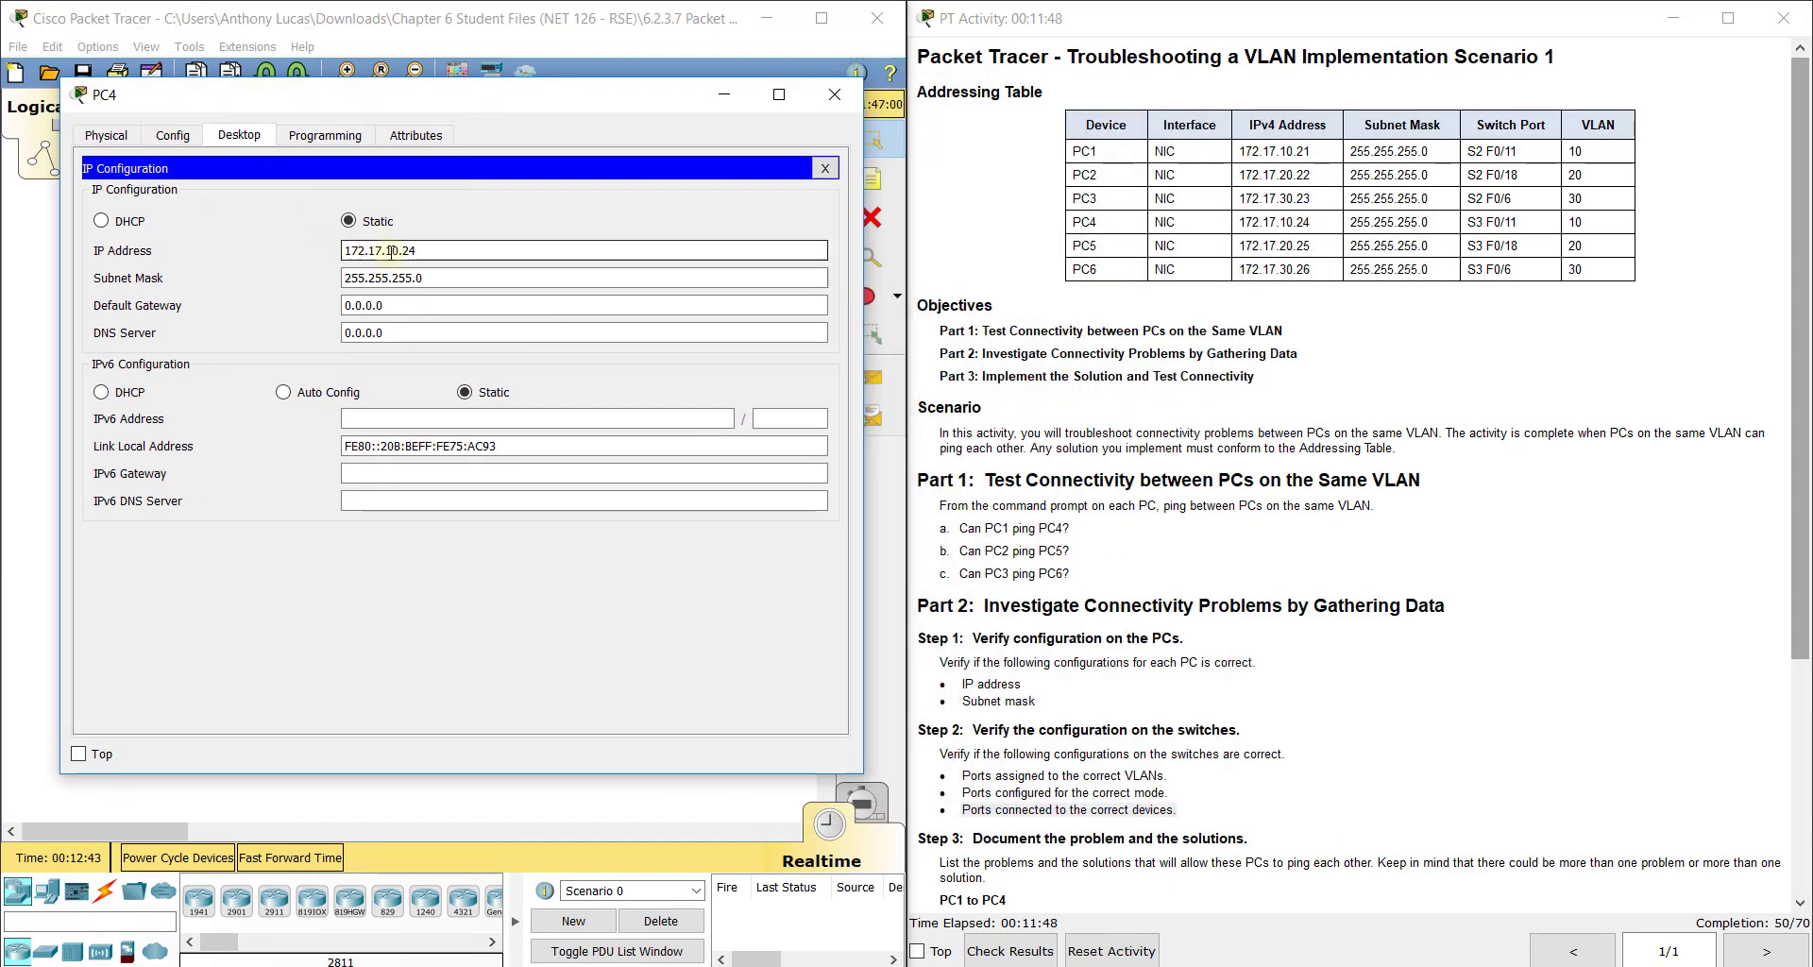
left_click_drag(420, 252, 322, 250)
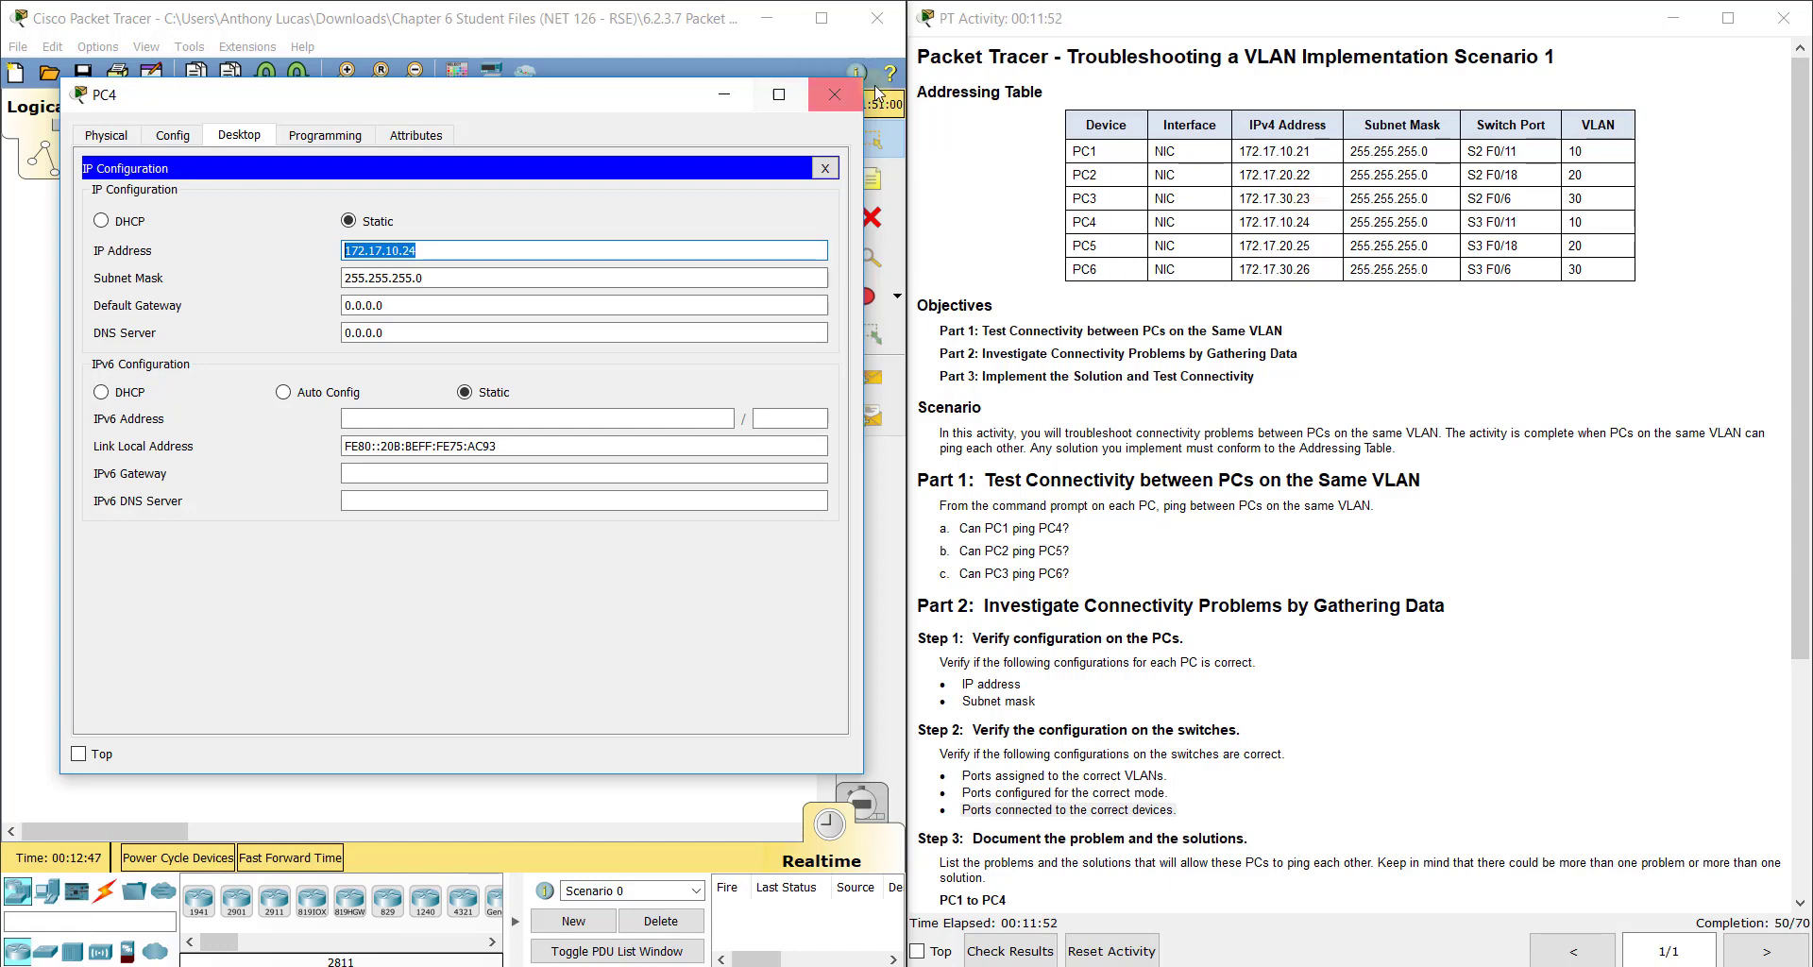
left_click(834, 93)
- Compare PC5's IP configuration with the Addressing Table
left_click(571, 300)
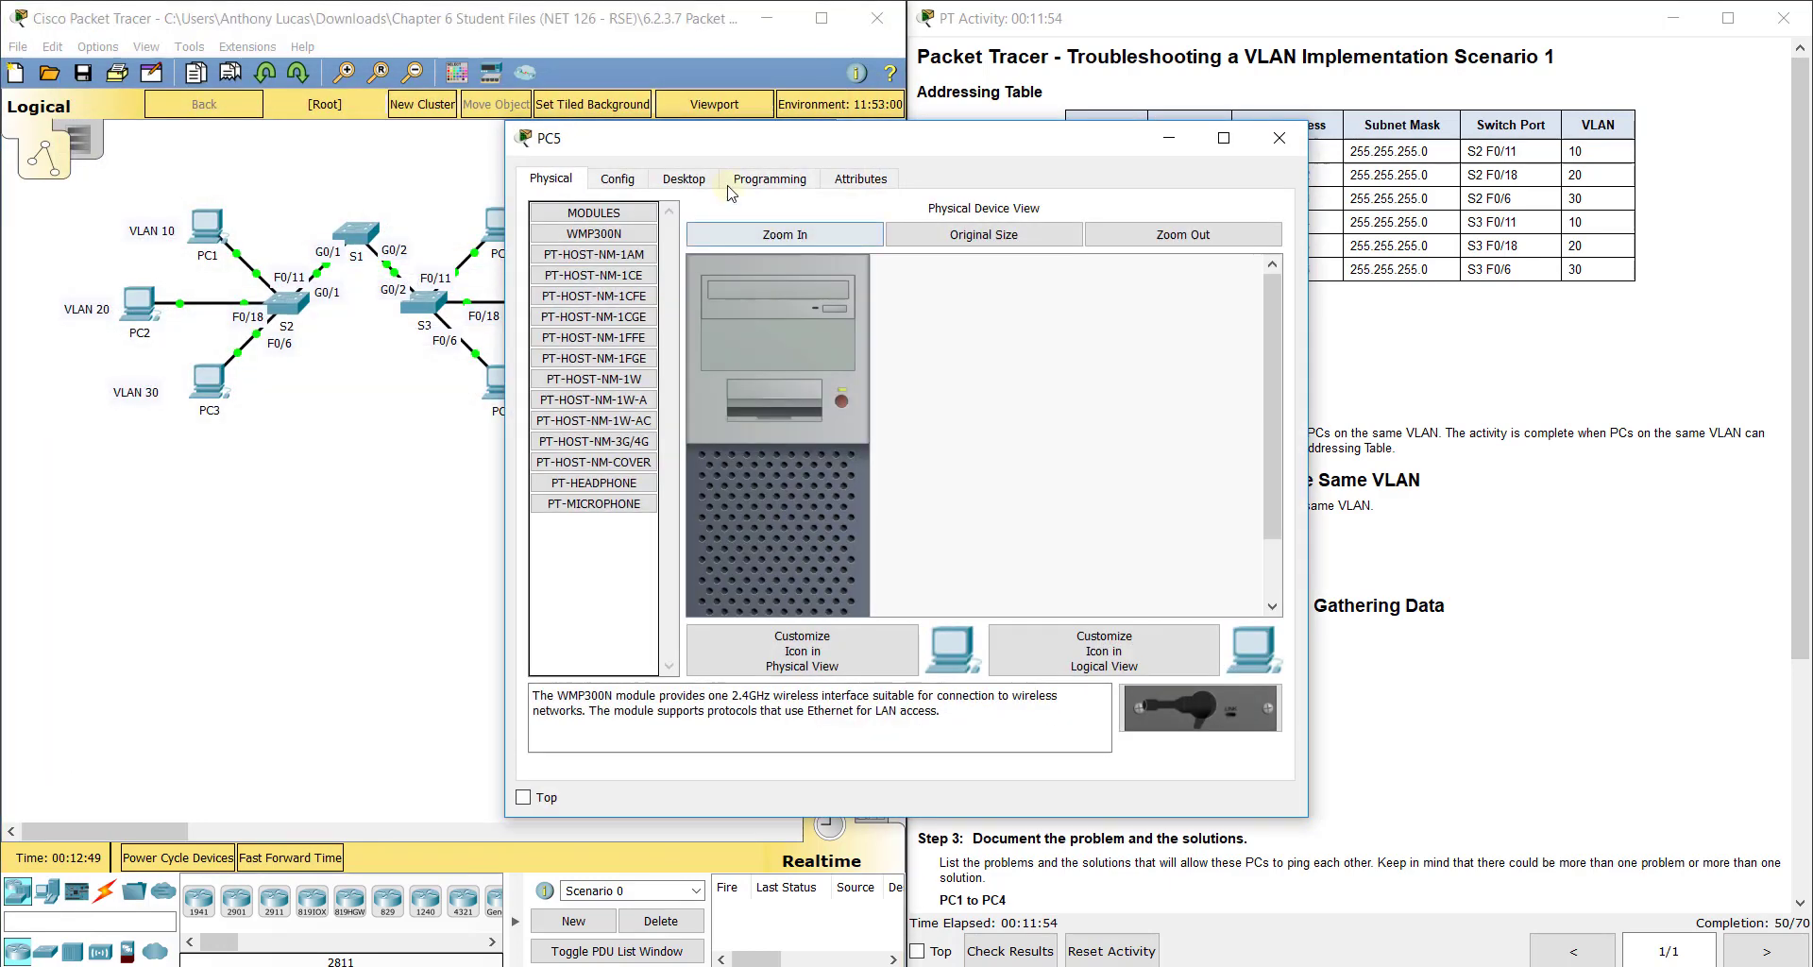
left_click(684, 179)
left_click(635, 247)
left_click_drag(803, 147, 371, 107)
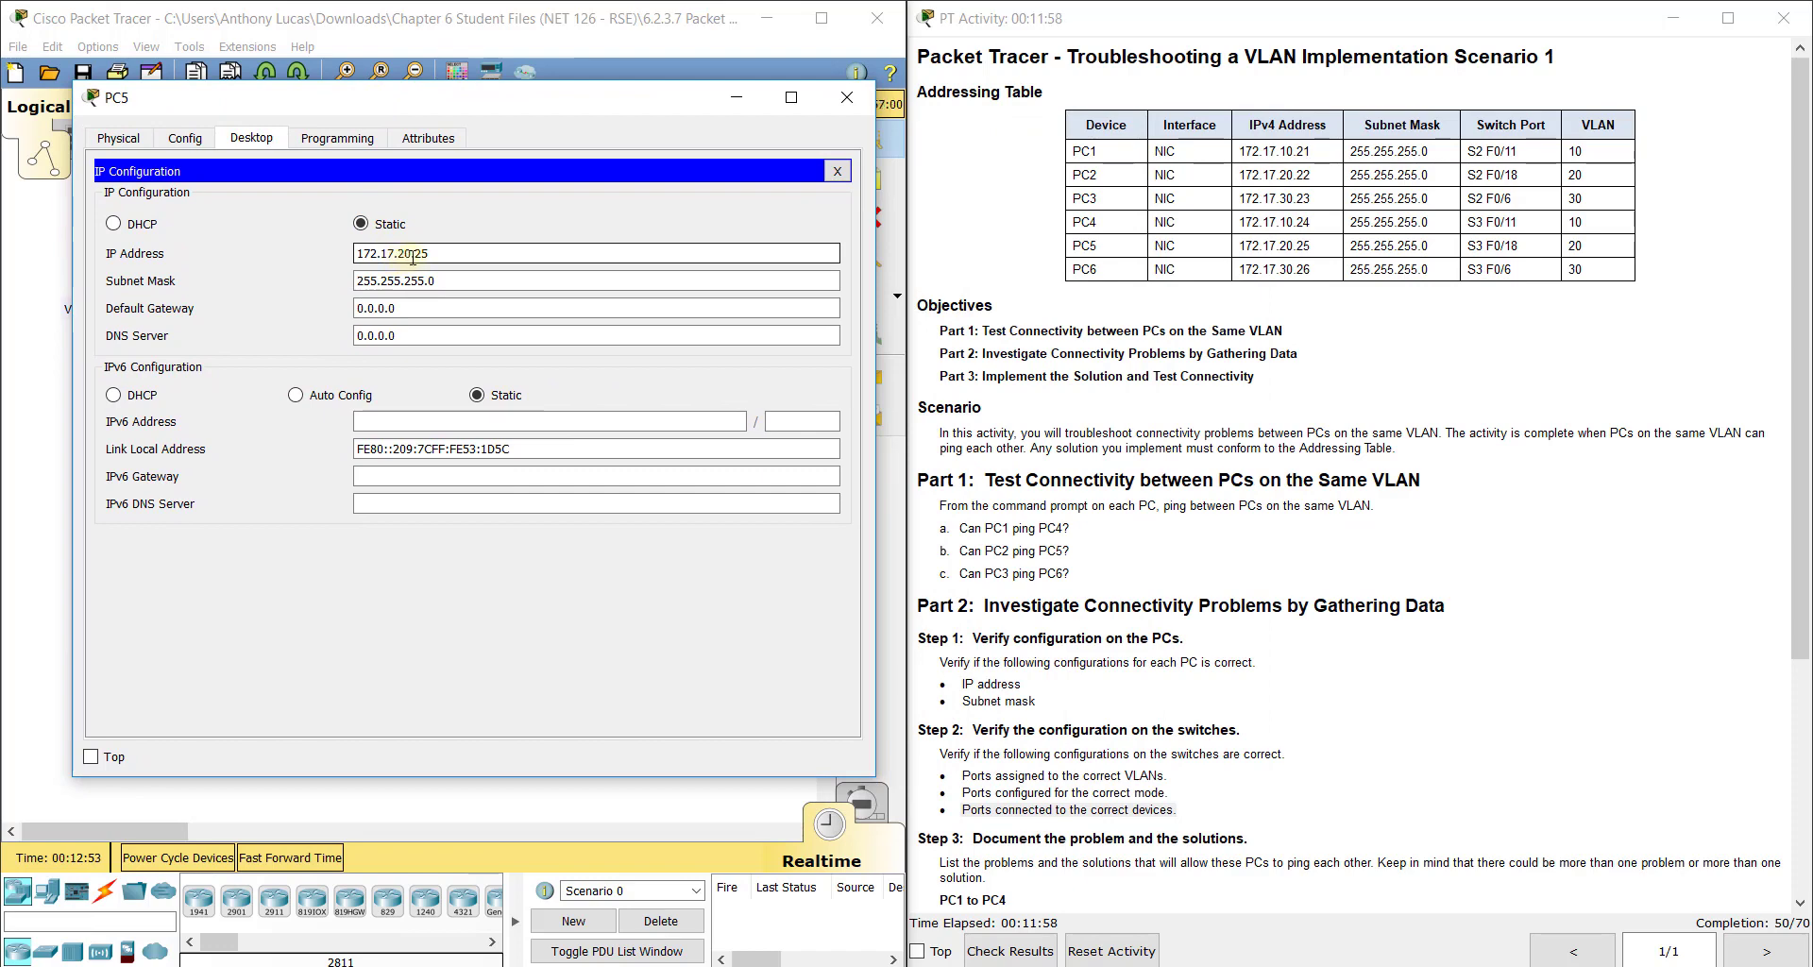
left_click(847, 97)
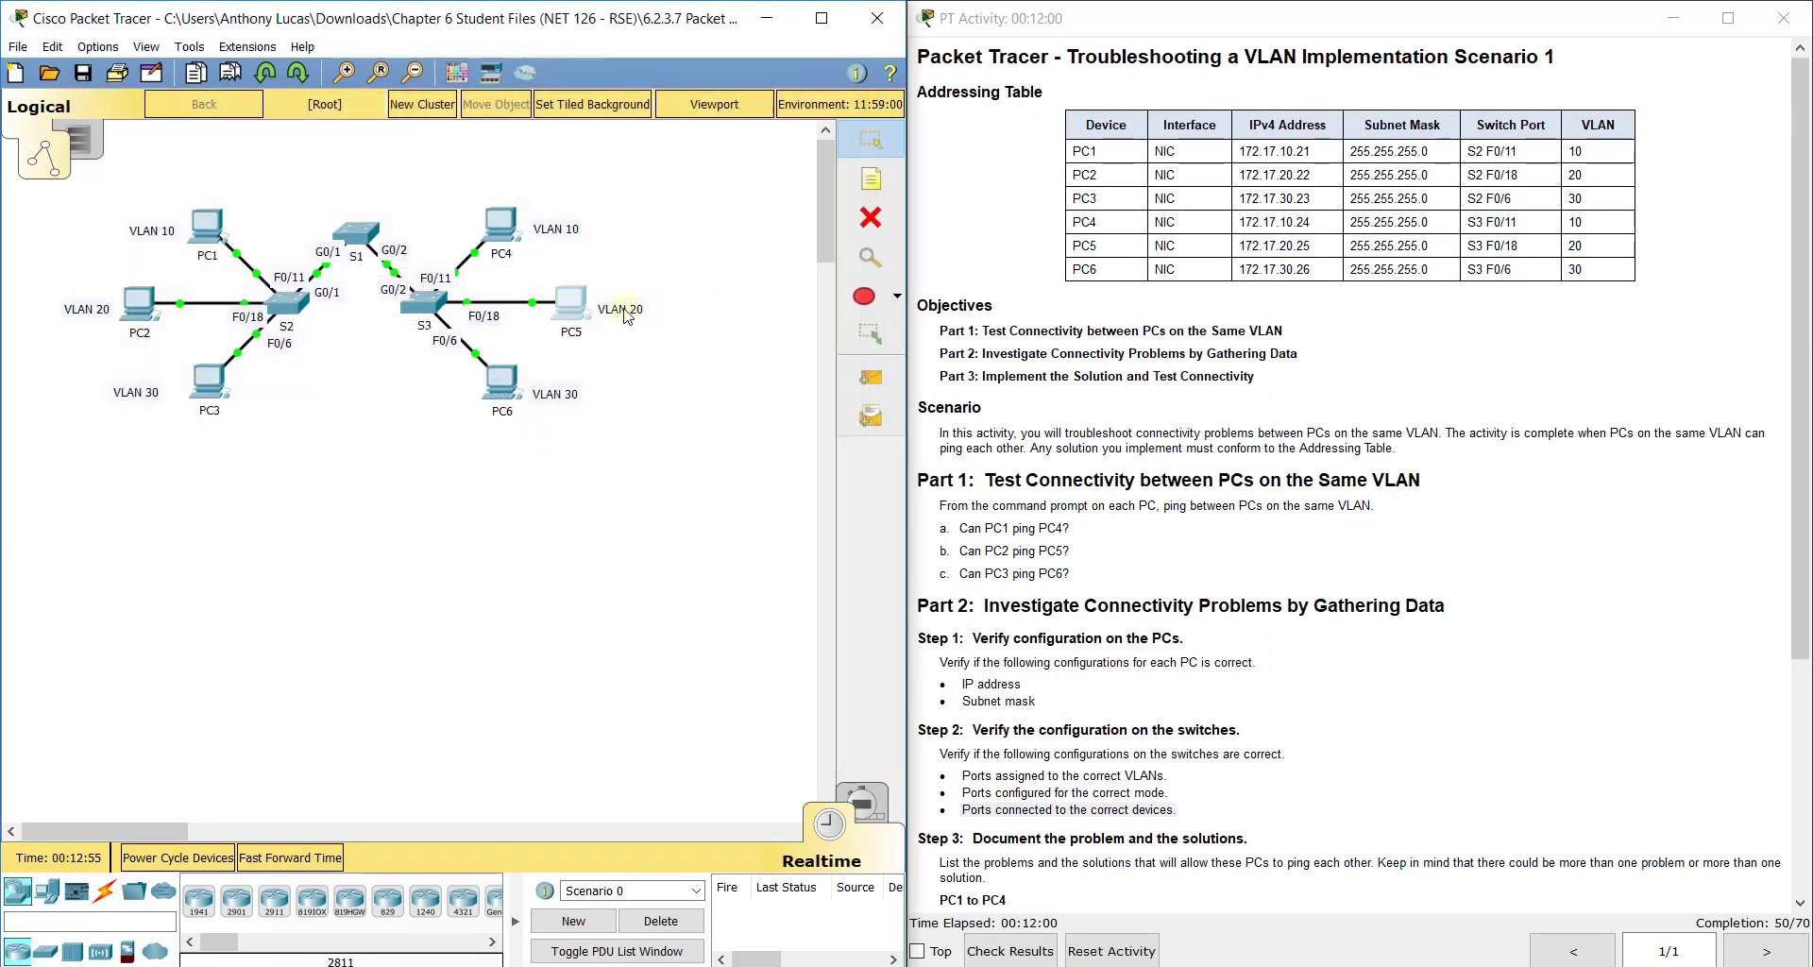
- Change PC6's IP address from 172.17.50.26 to 172.17.30.26 in its IP Configuration
left_click(518, 378)
left_click(684, 179)
left_click(635, 247)
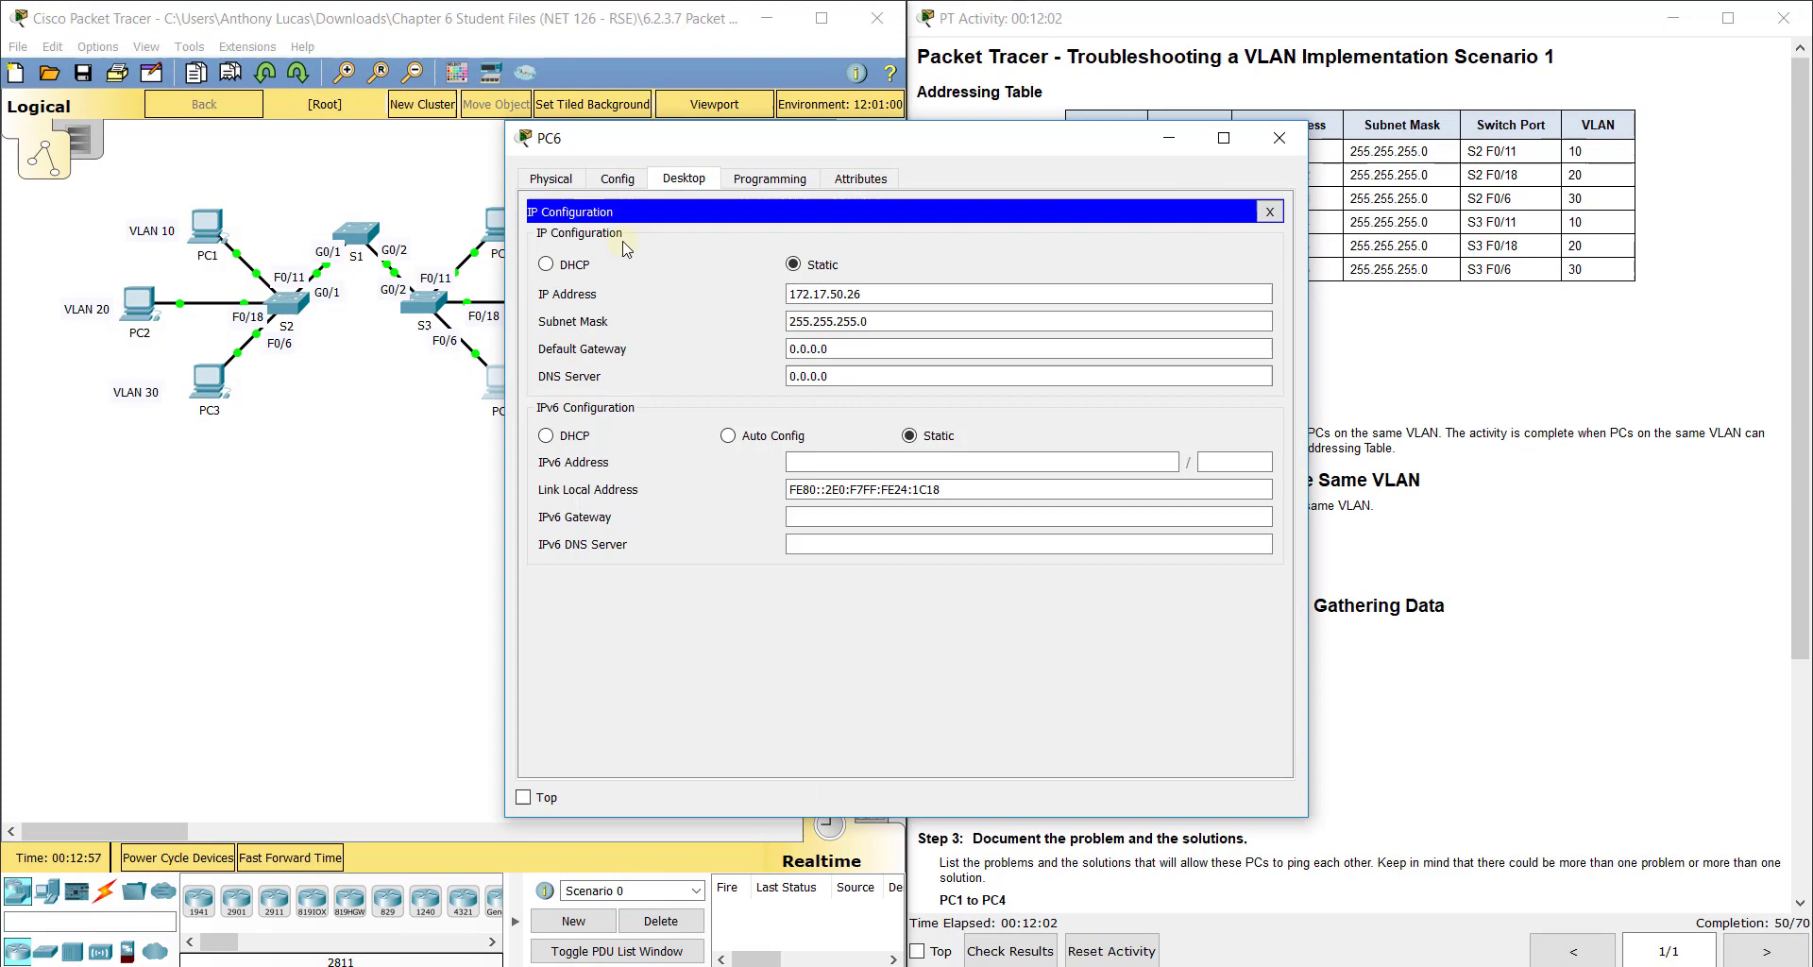
left_click_drag(756, 144, 322, 106)
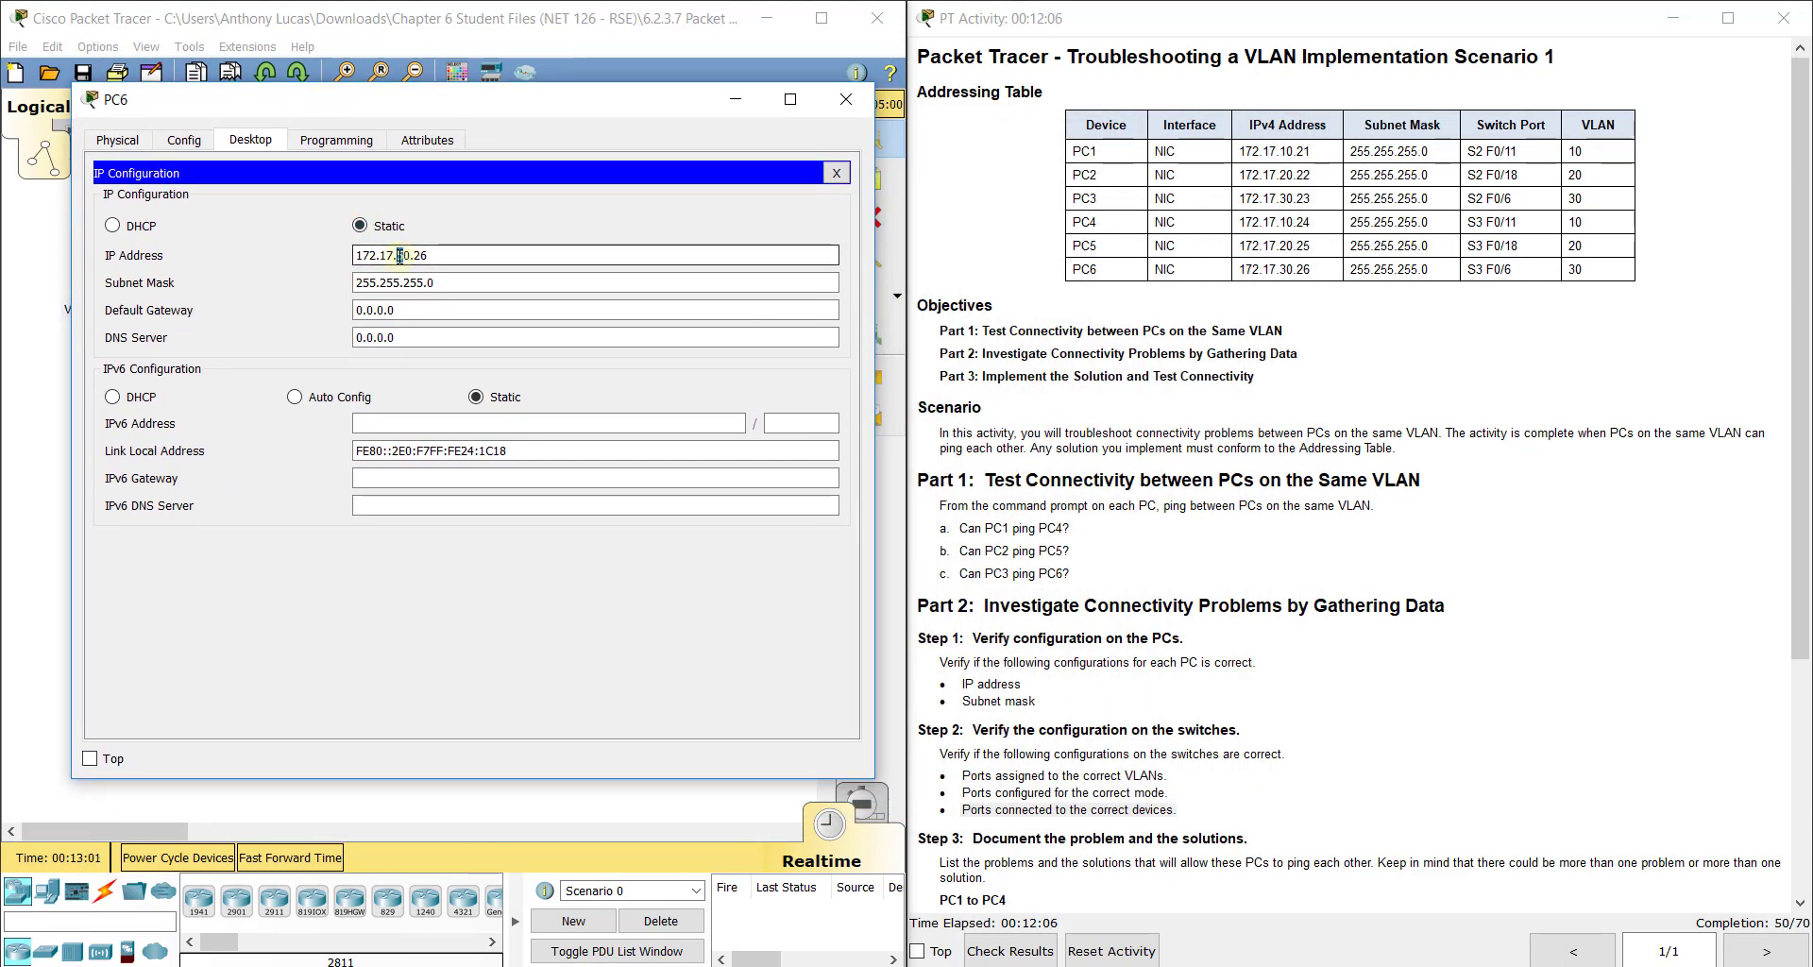
type("3")
left_click(473, 283)
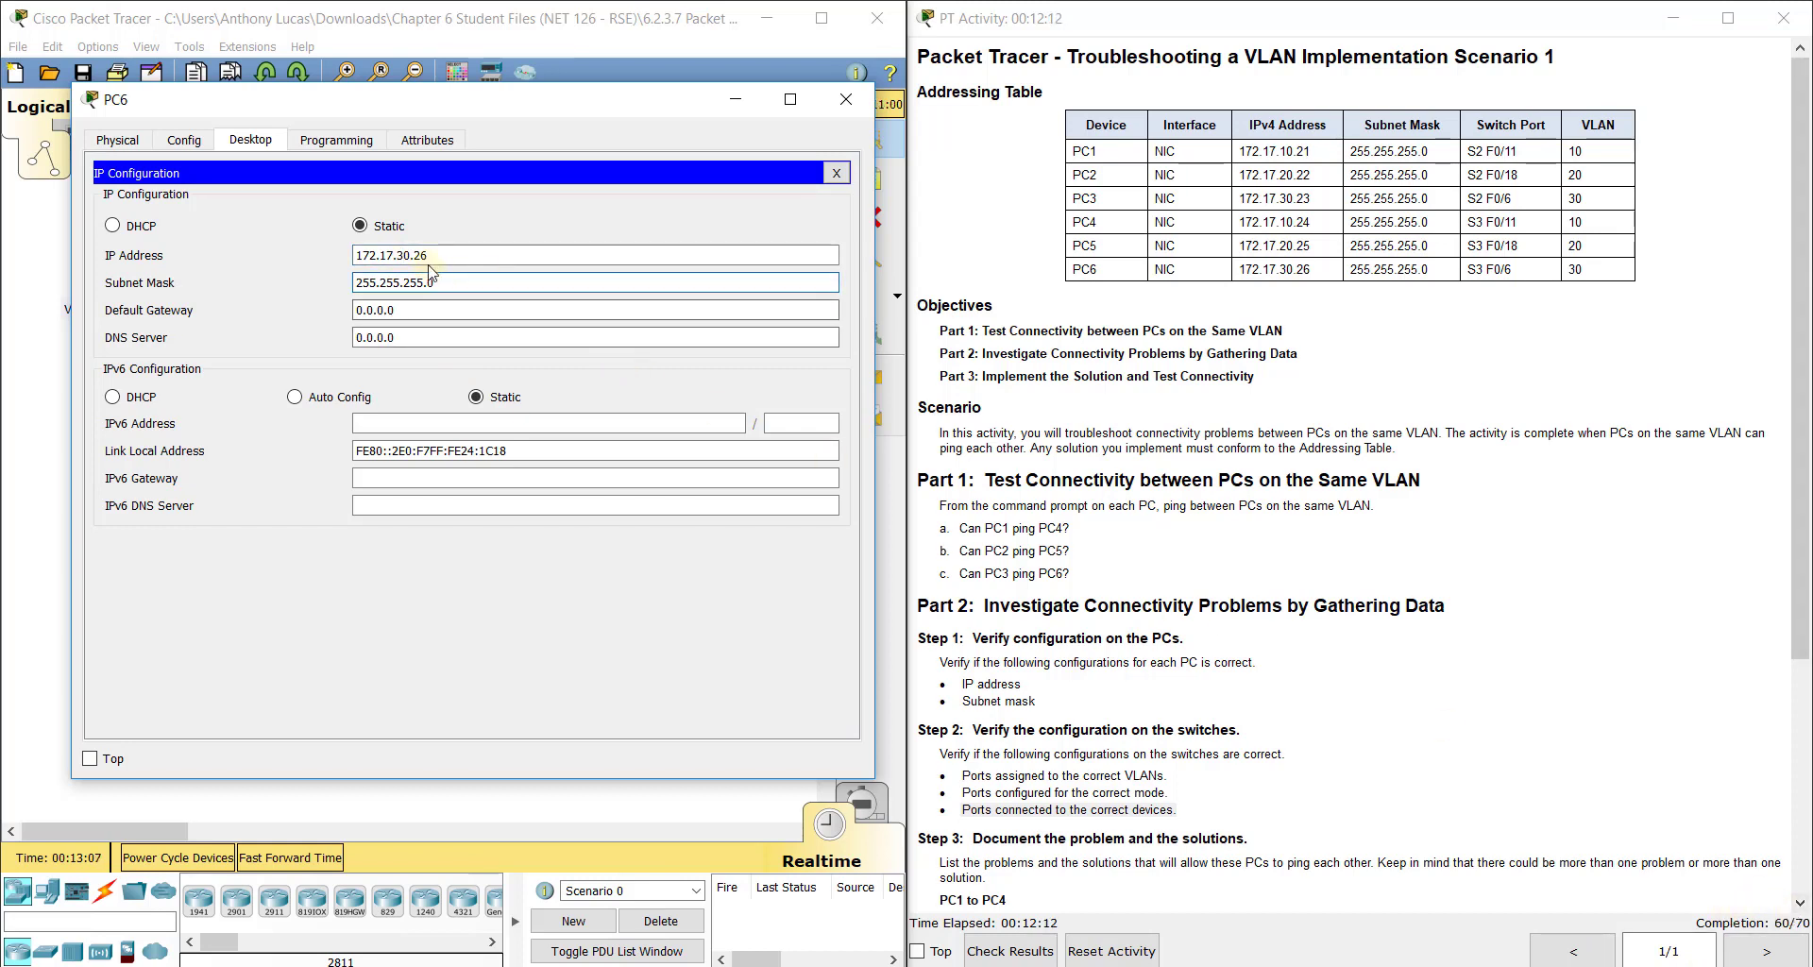
left_click_drag(379, 117, 461, 118)
left_click_drag(515, 258, 411, 251)
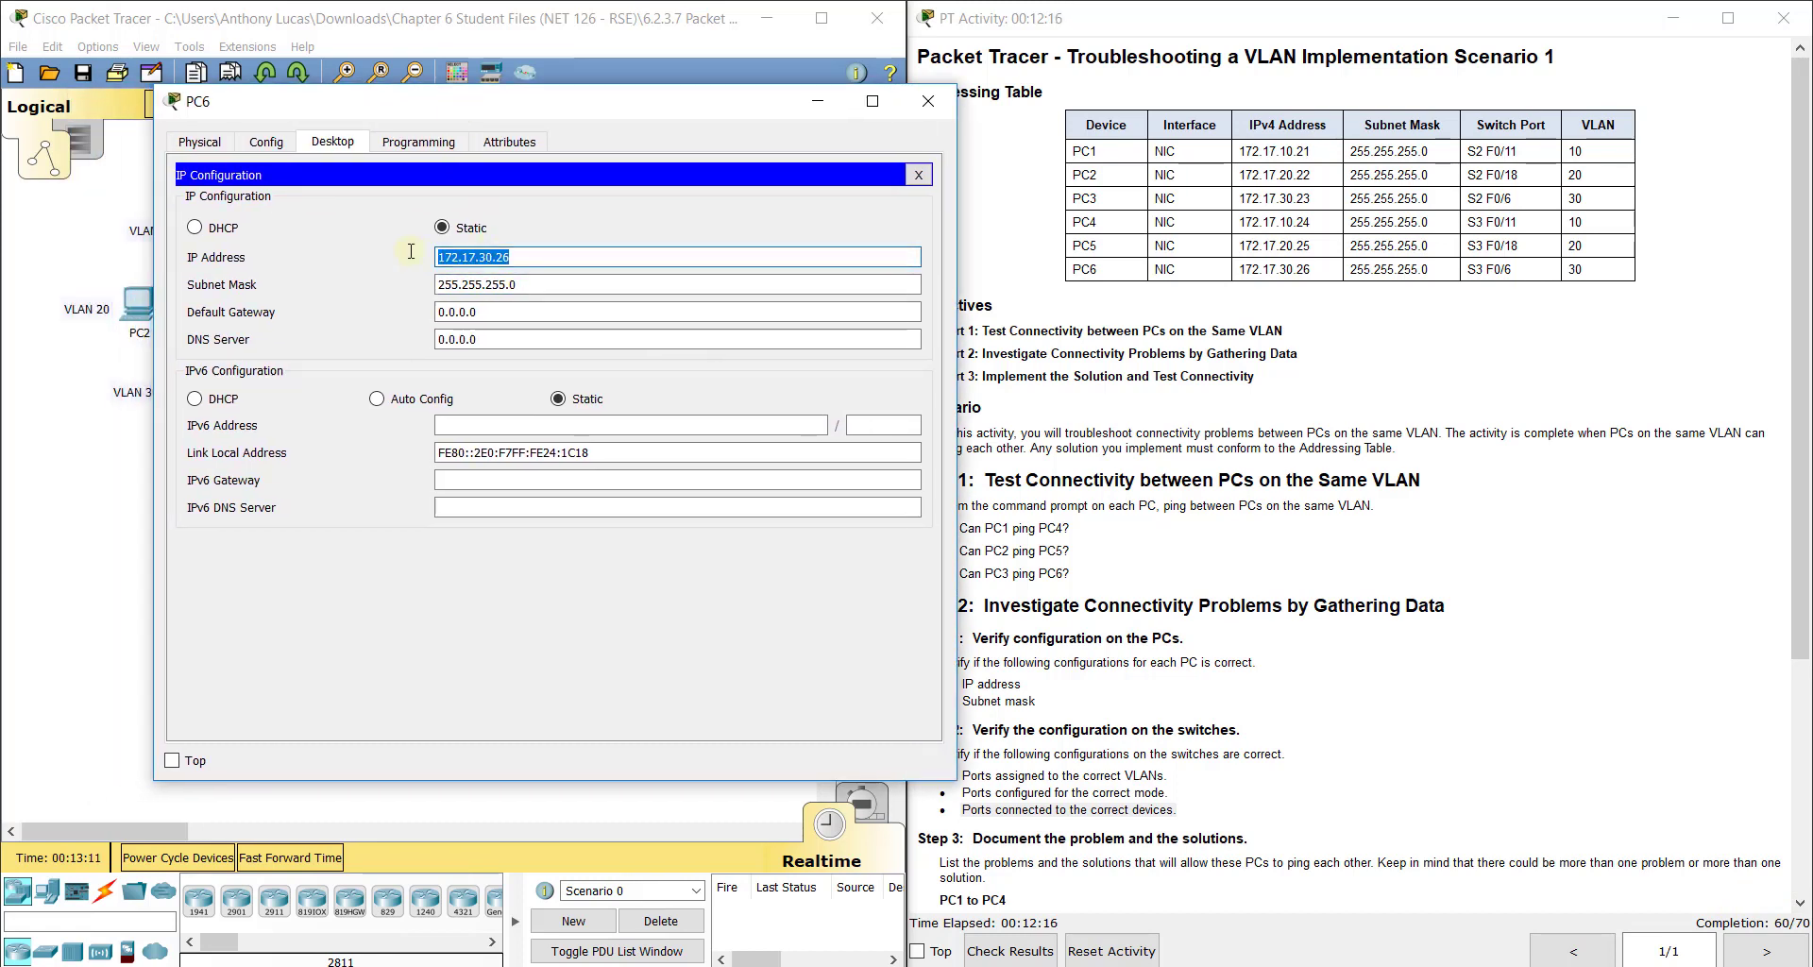
left_click(928, 102)
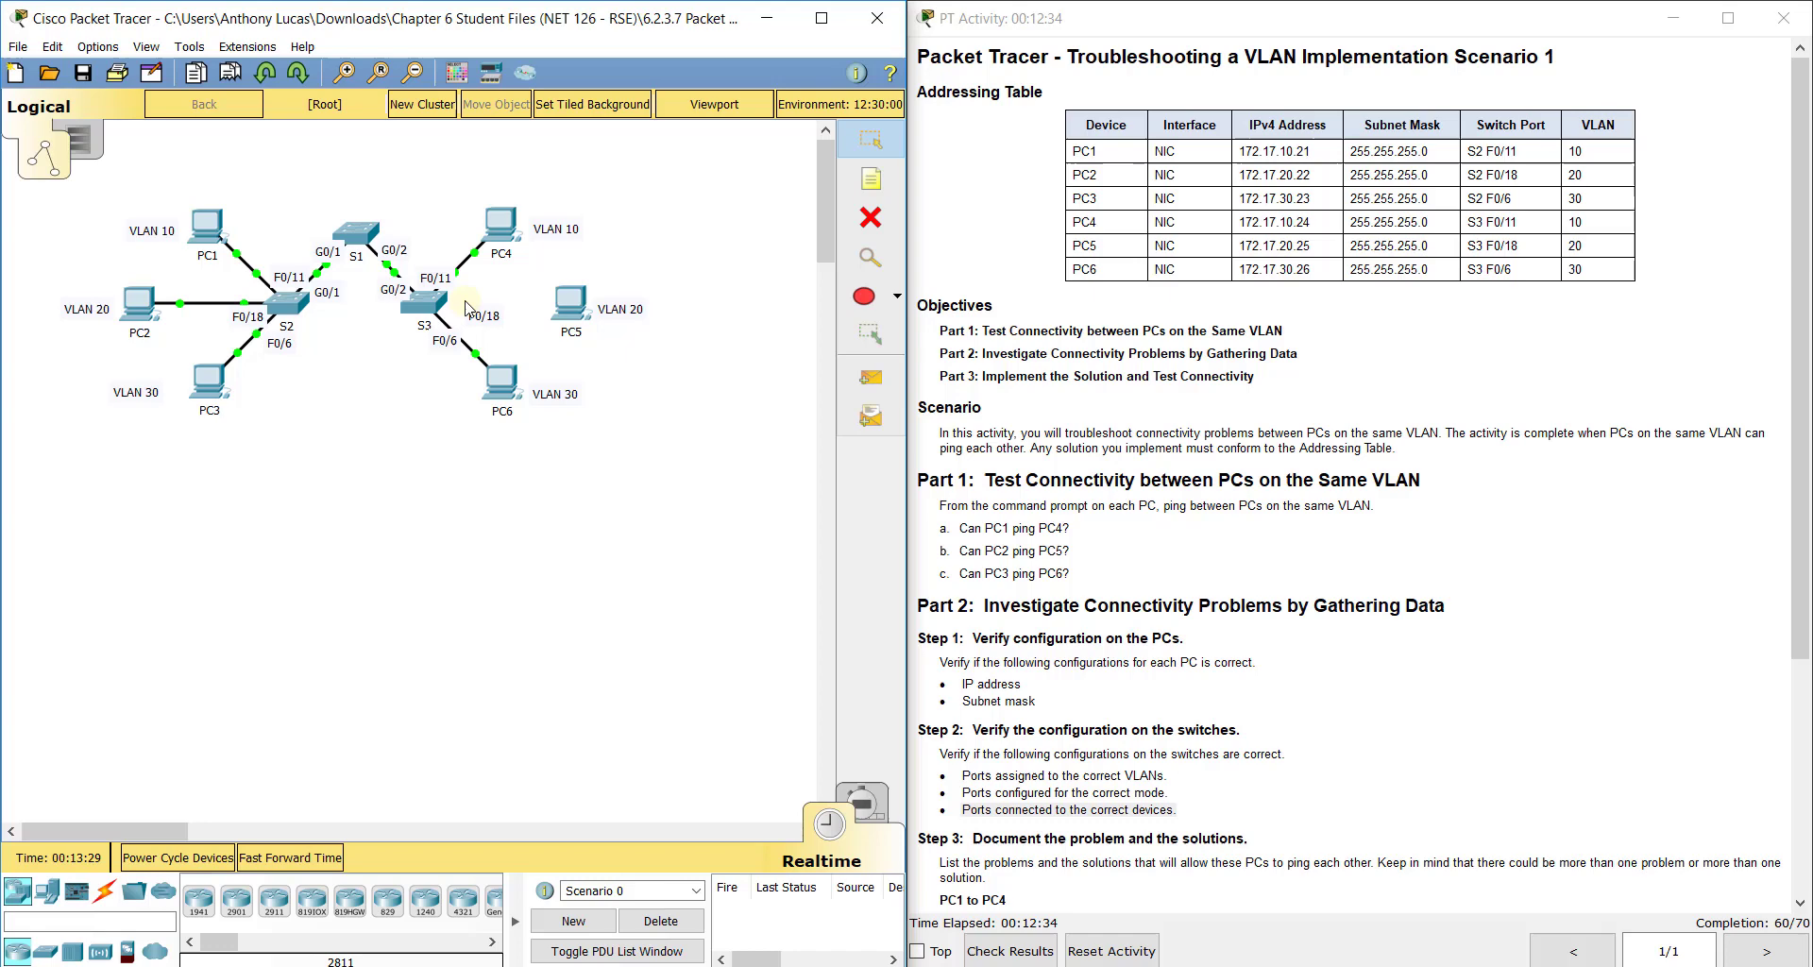
- Cable S3 port F0/18 to PC5, then unsuccessfully try deleting the locked S3–PC6 link
left_click(425, 300)
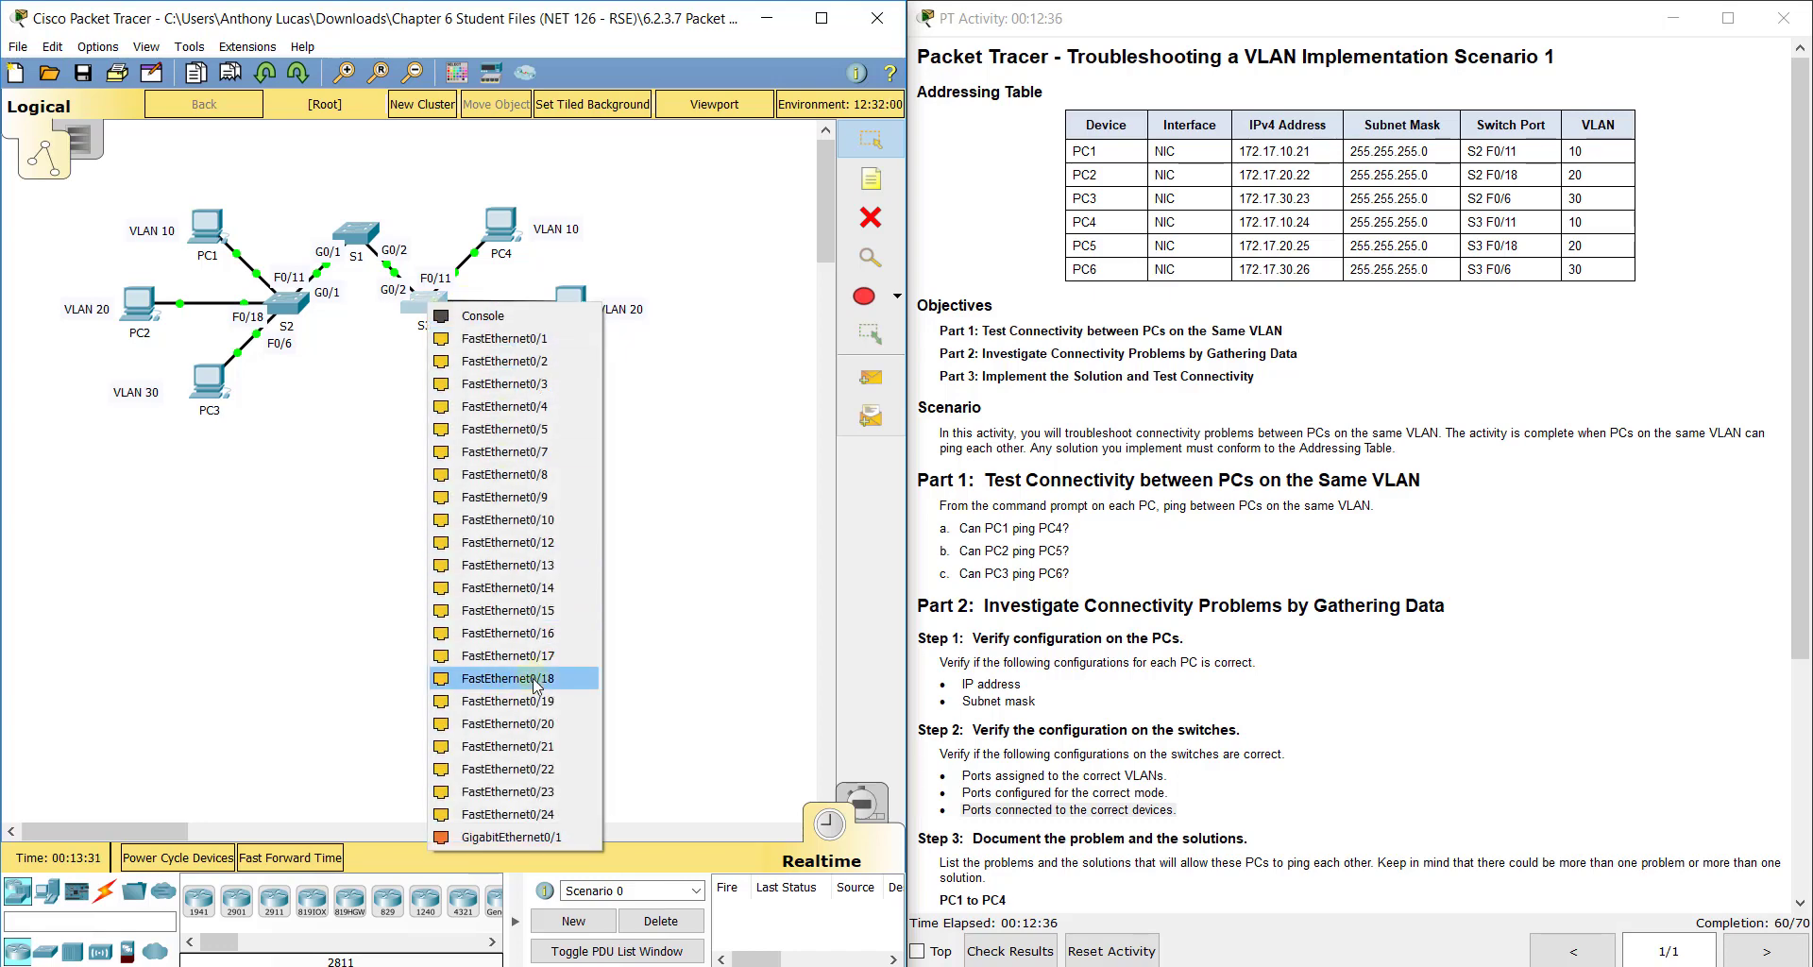
left_click(507, 678)
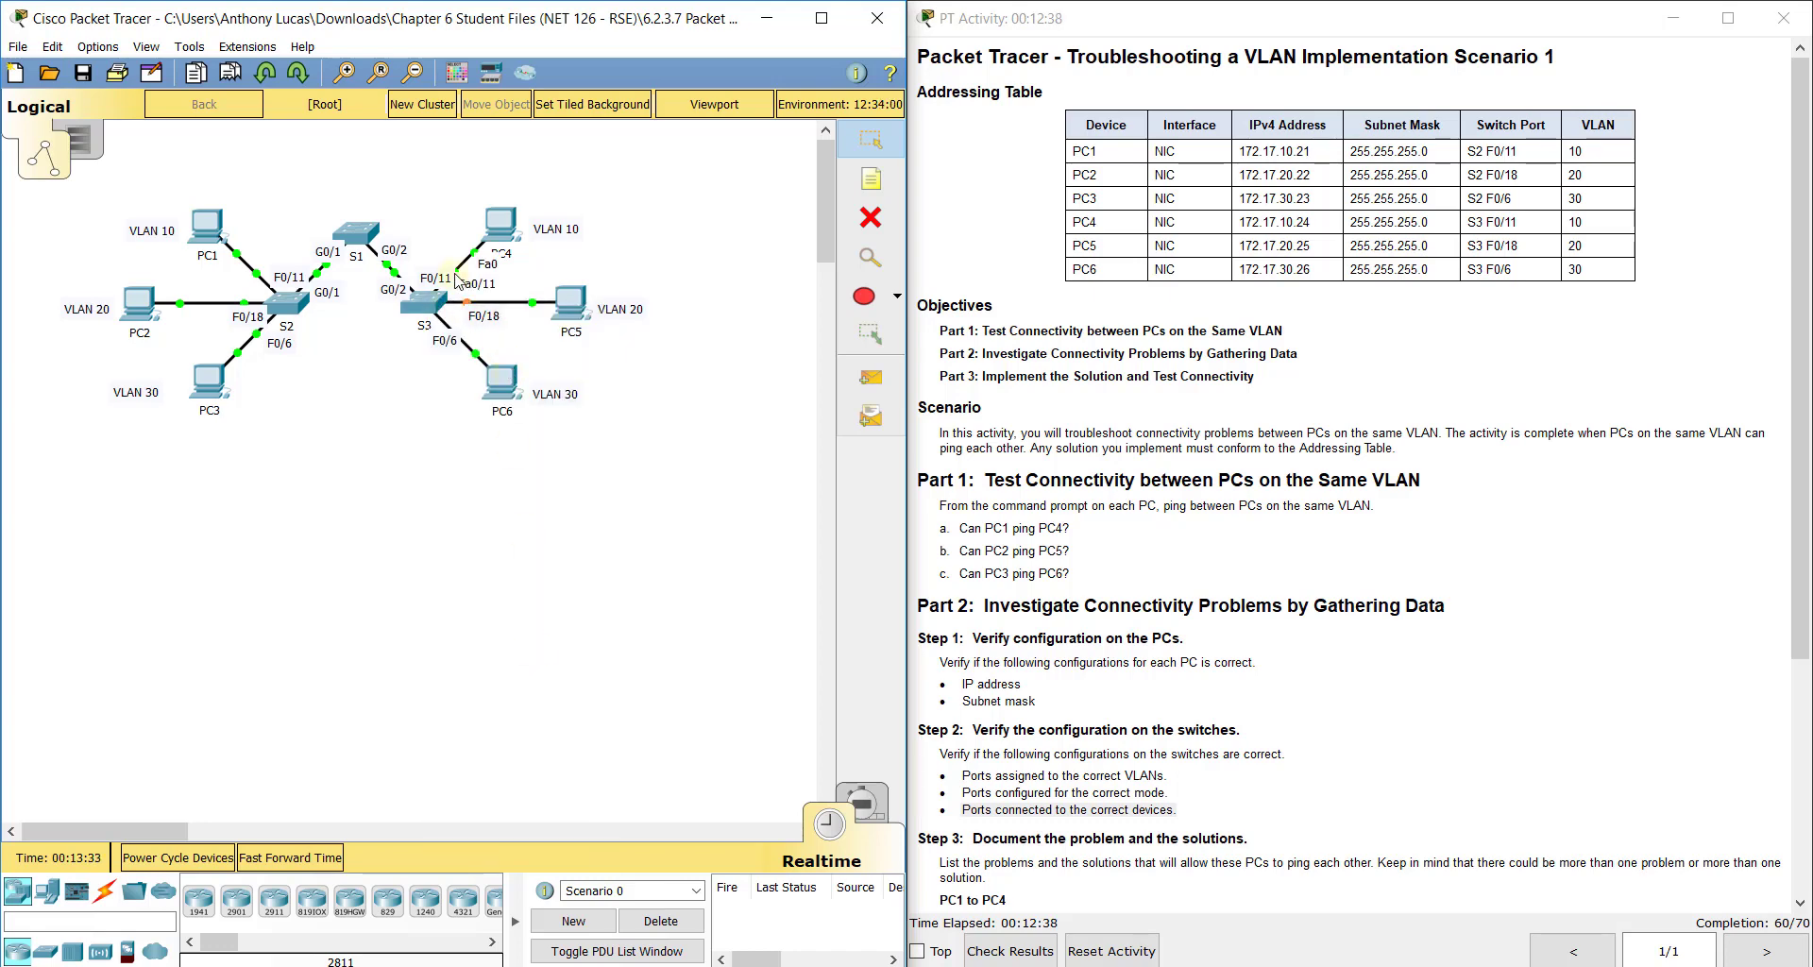
left_click(453, 340)
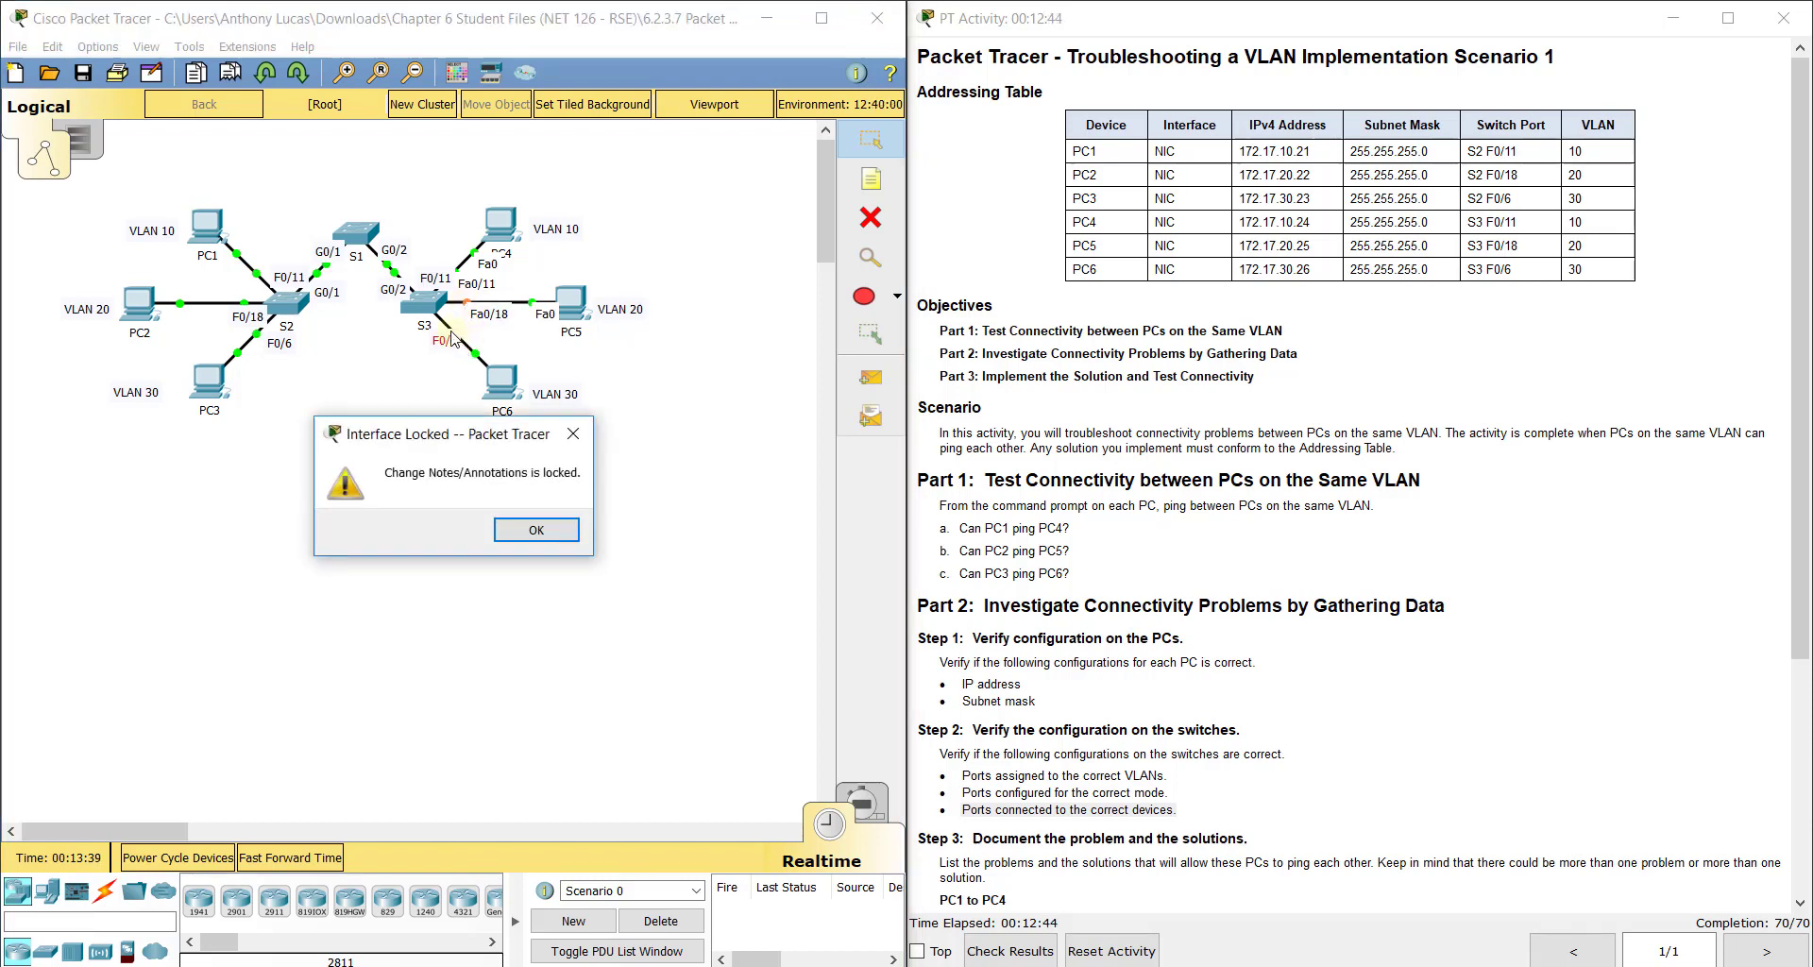
left_click(535, 531)
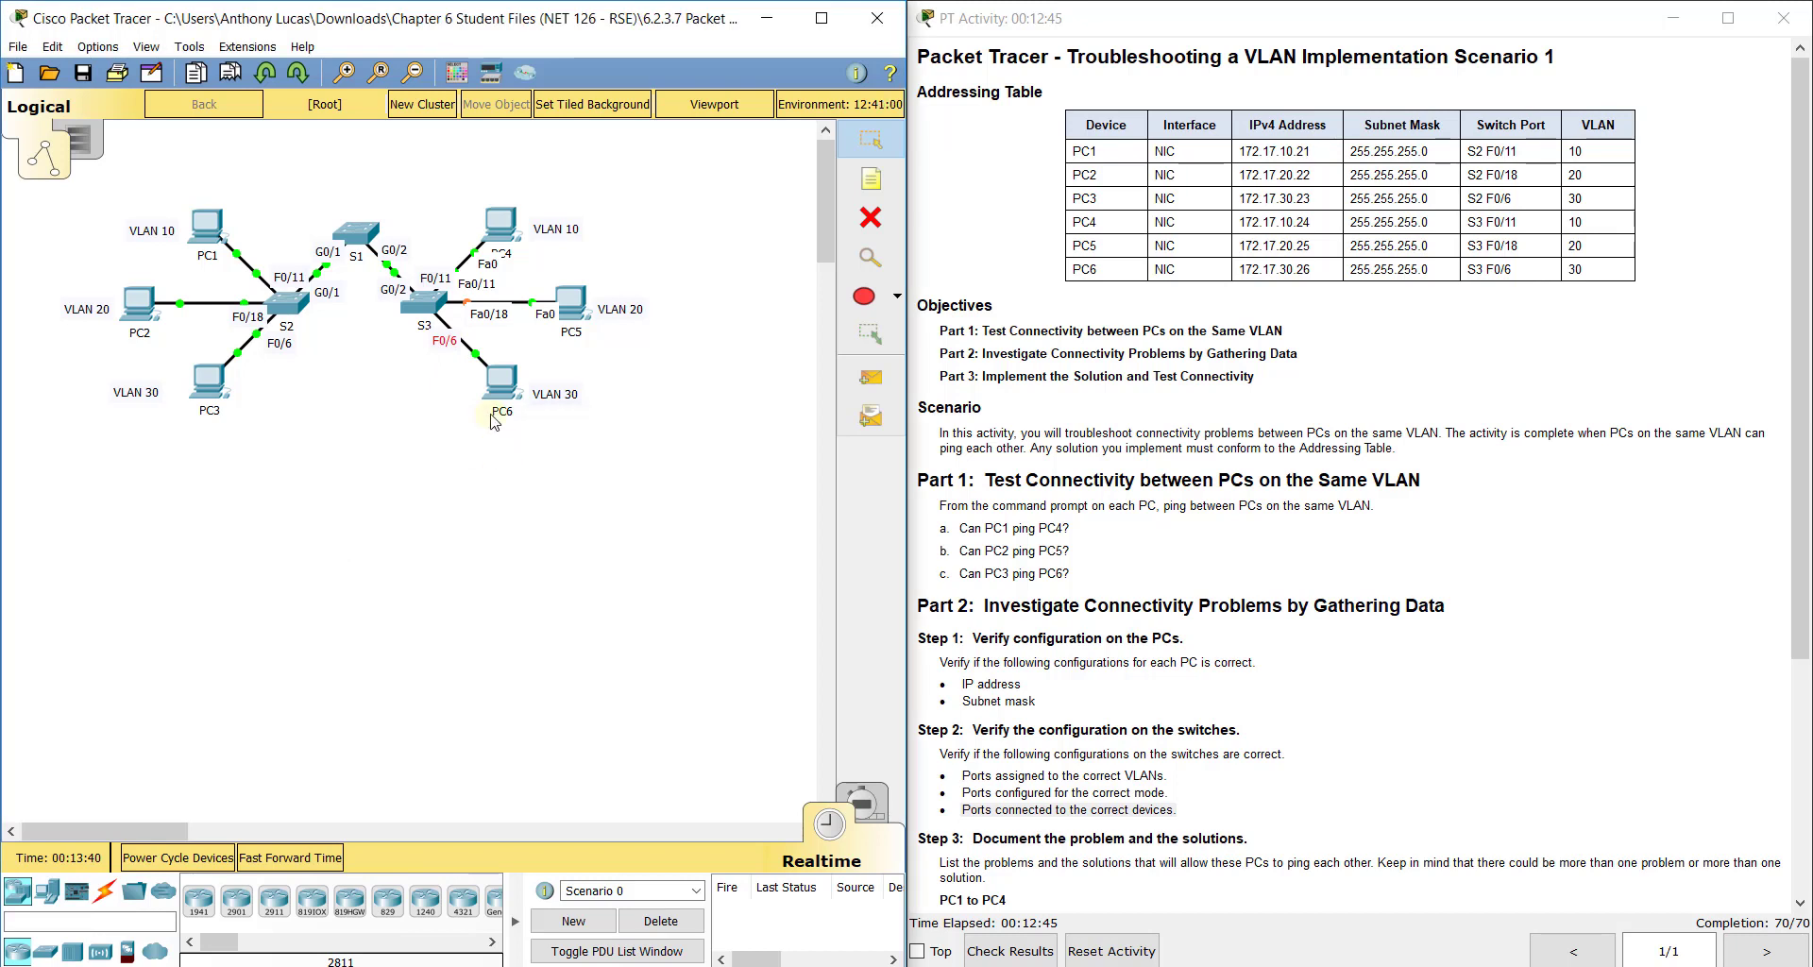
left_click(869, 217)
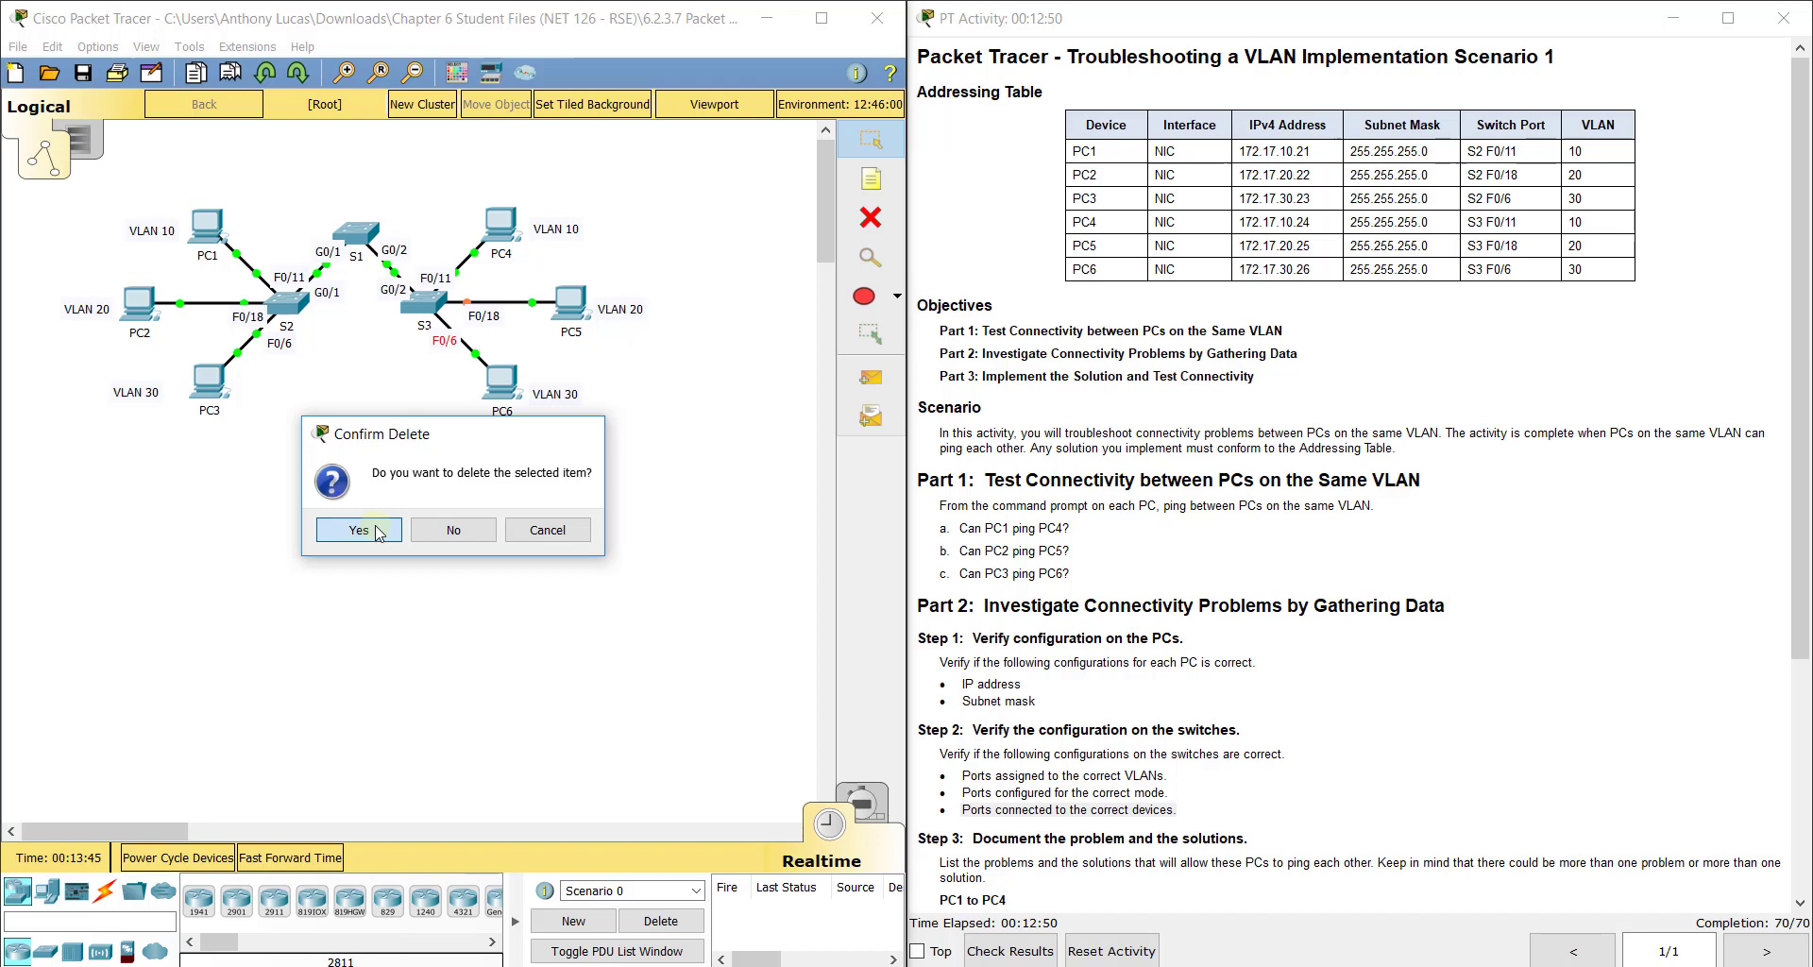
left_click(378, 532)
left_click(533, 531)
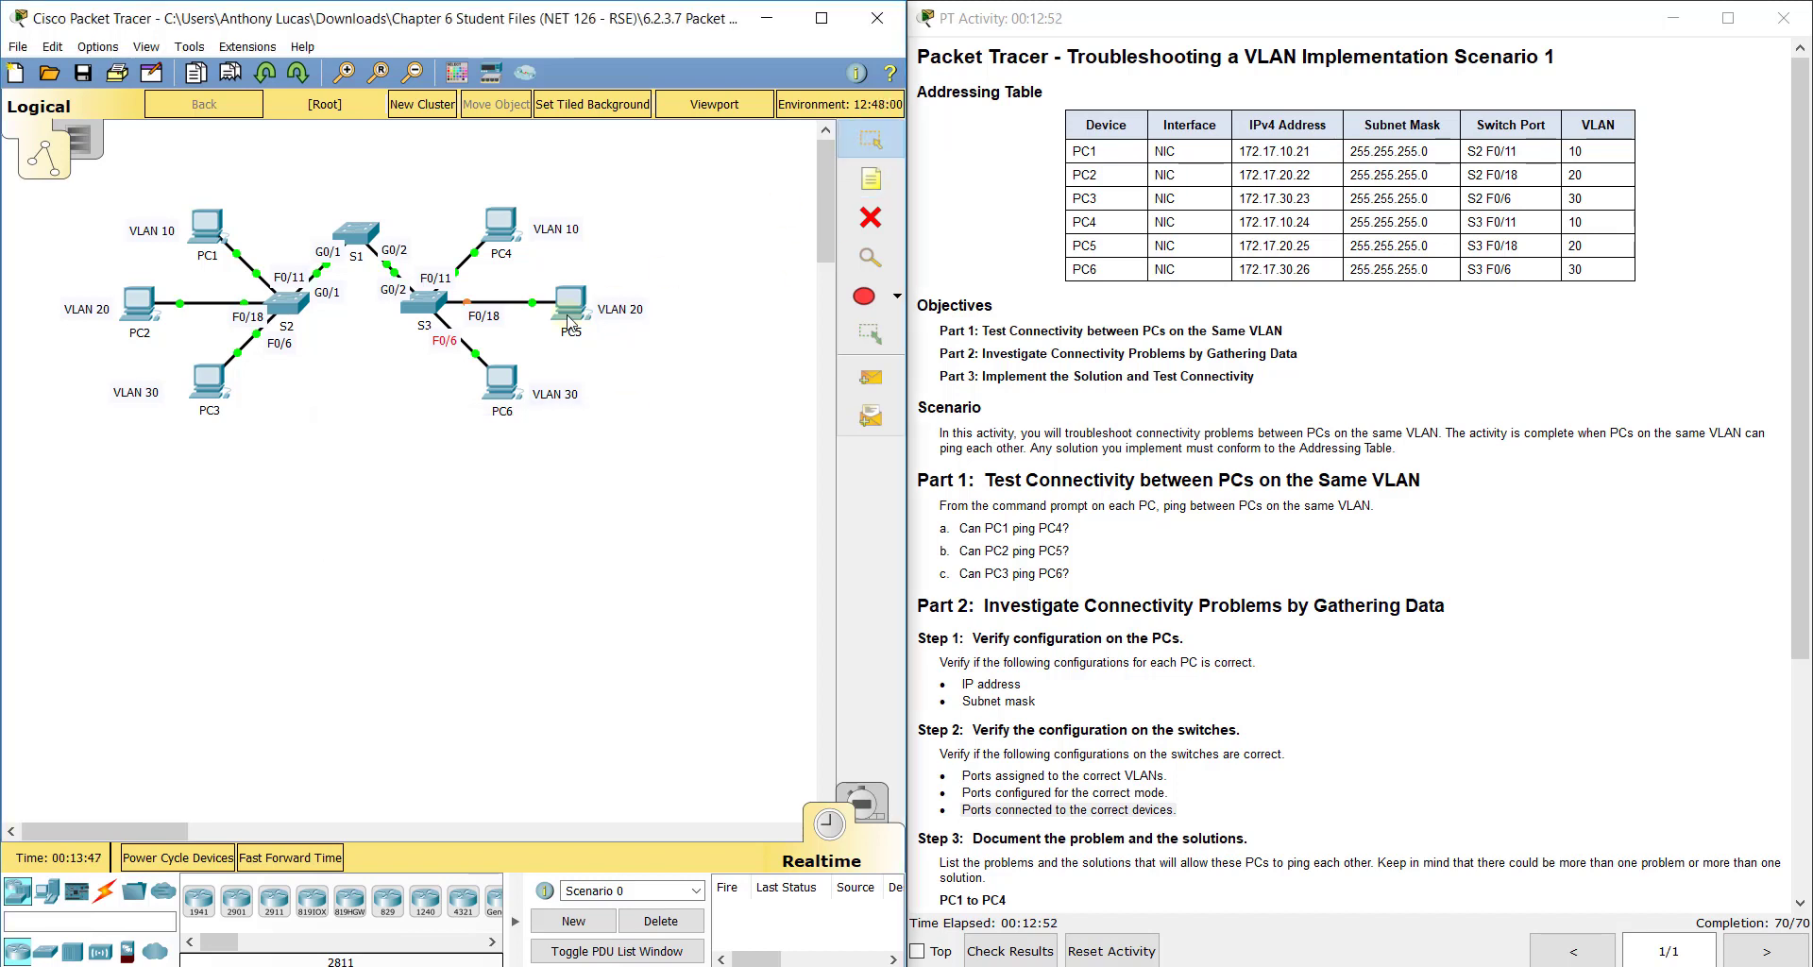
left_click(468, 349)
left_click(525, 529)
- Attach PC3's cable to S2 port FastEthernet0/6 and scroll the activity instructions
left_click(285, 304)
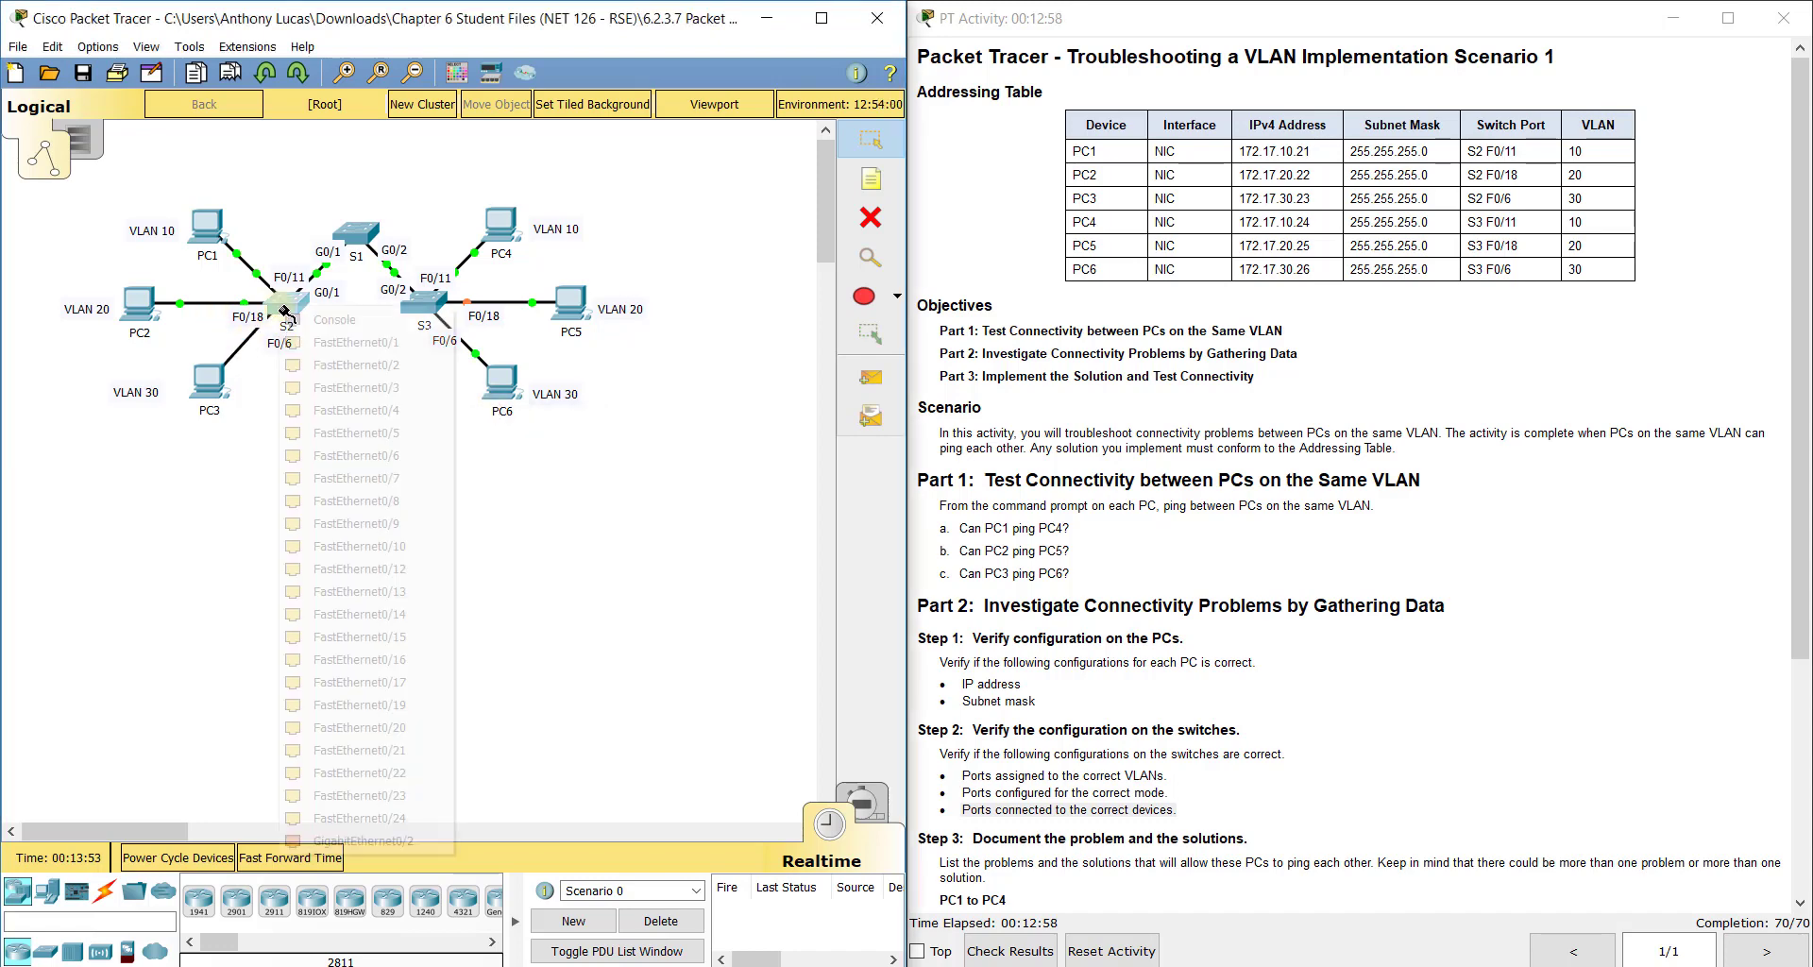
left_click(356, 455)
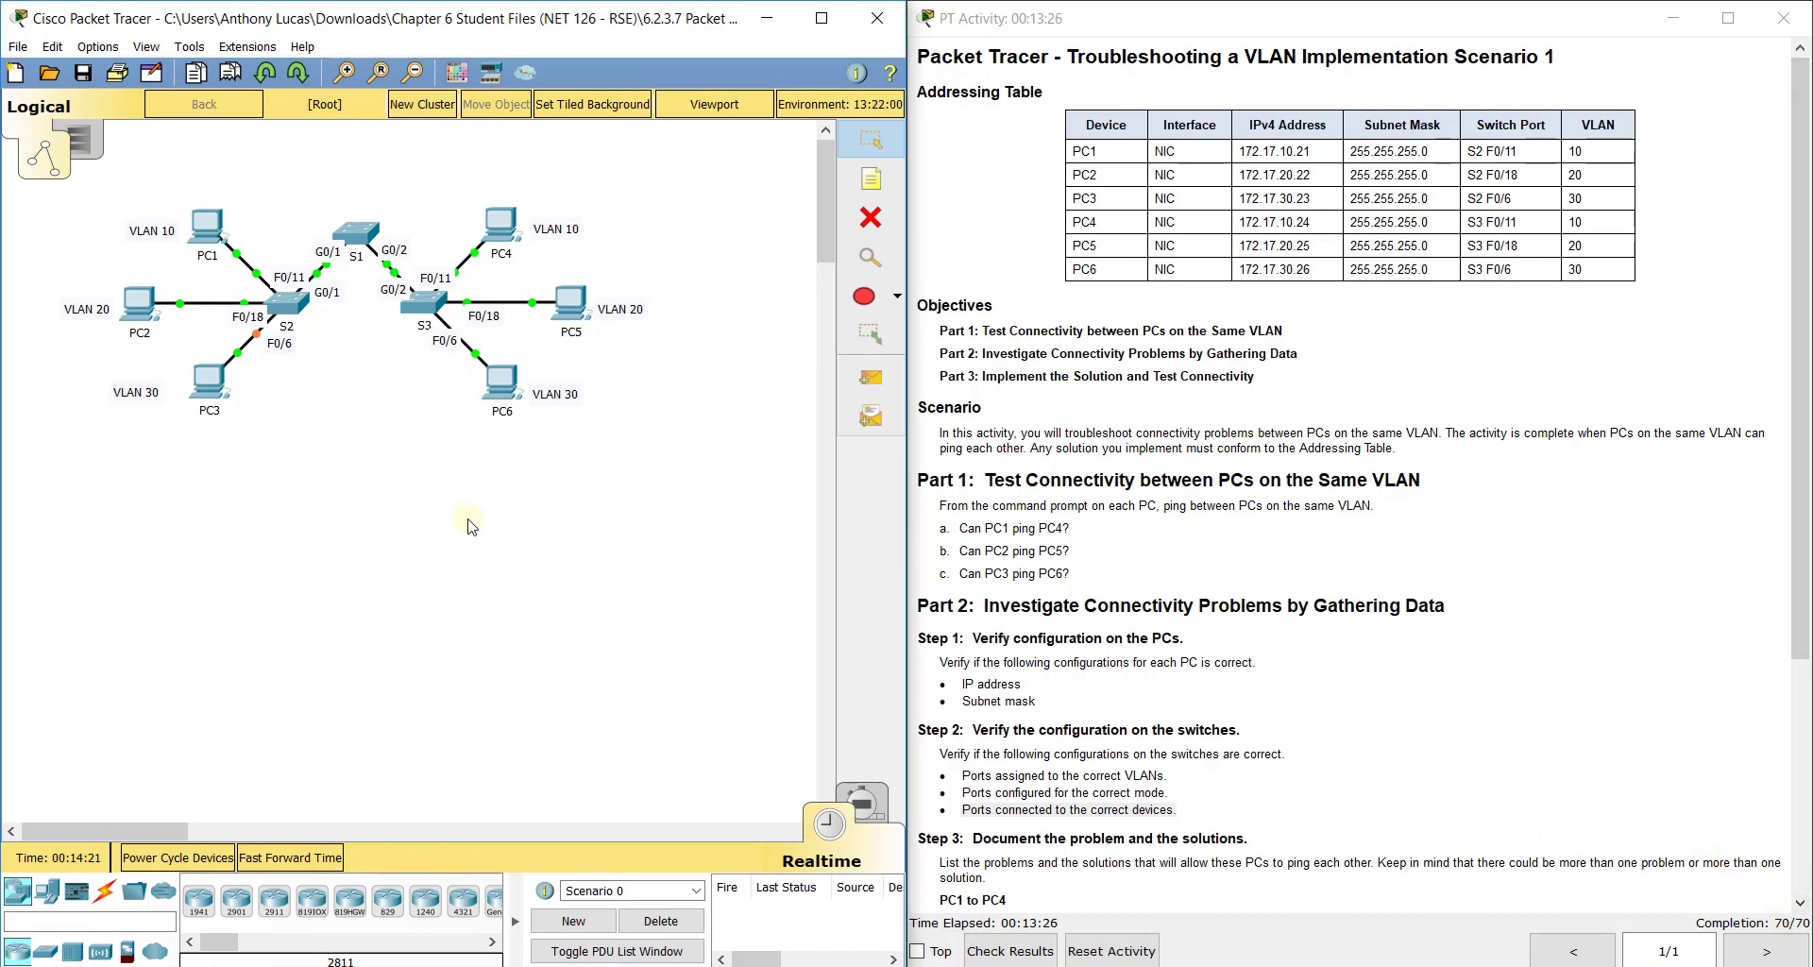
scroll(1230, 658, "down", 4)
left_click(1036, 557)
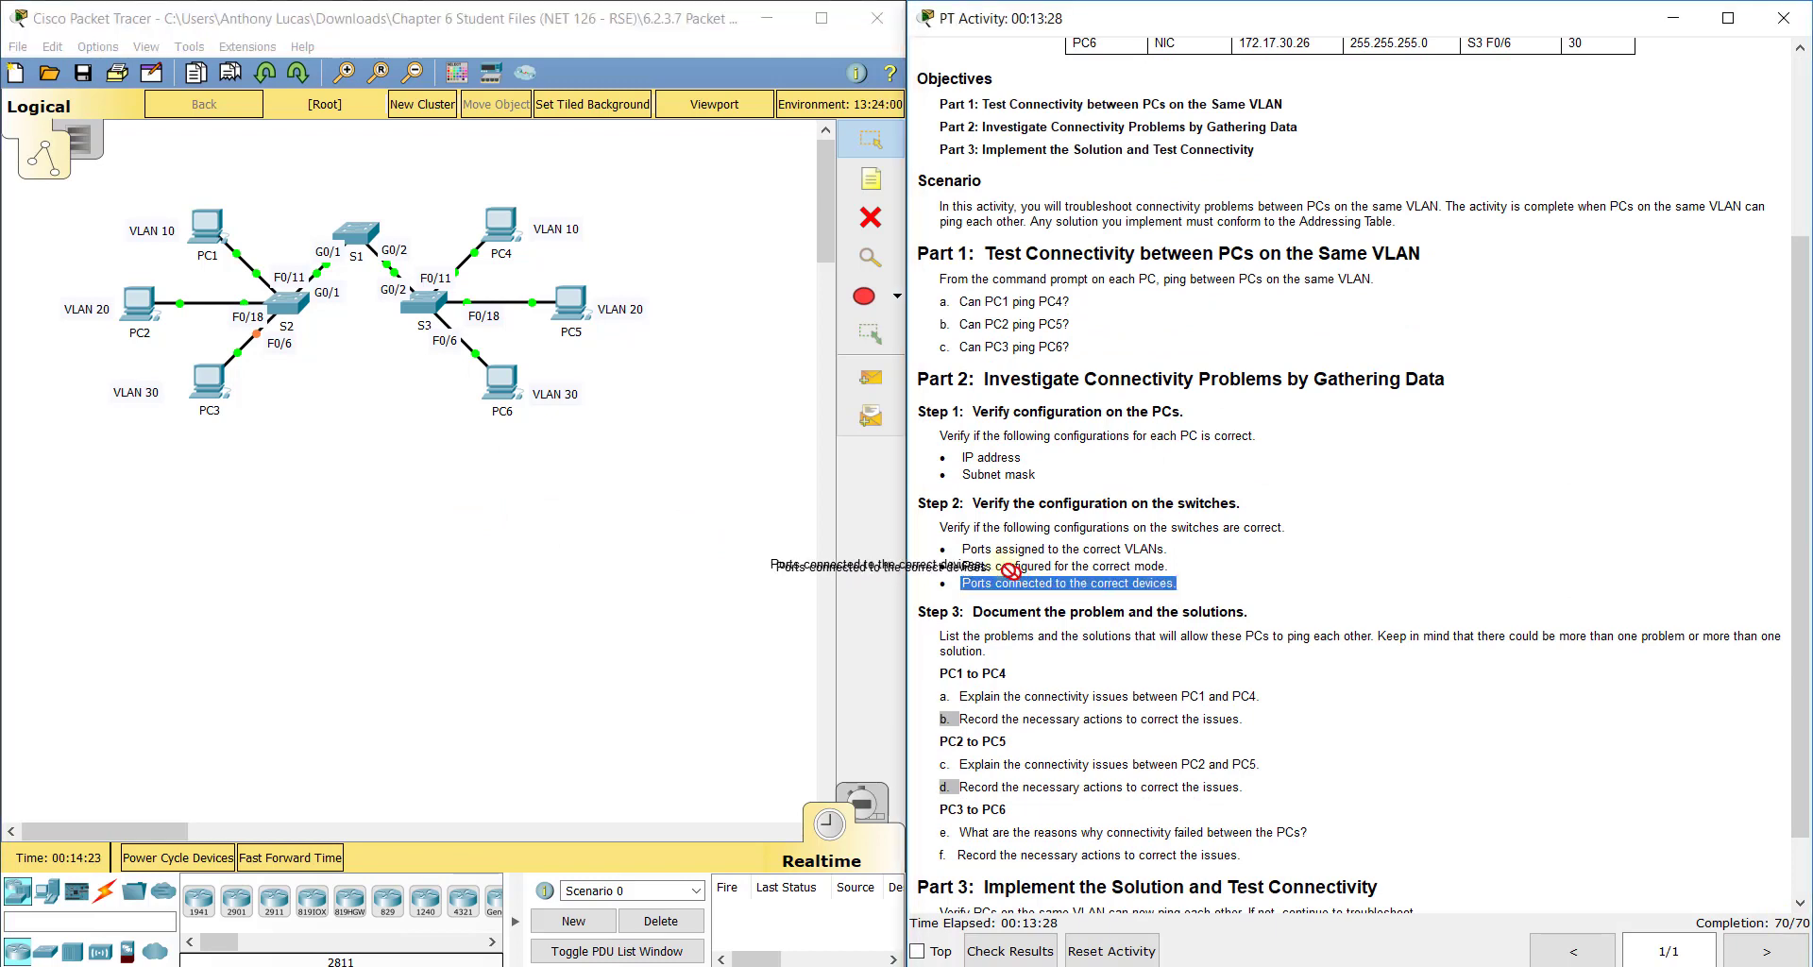
left_click_drag(967, 544, 1180, 580)
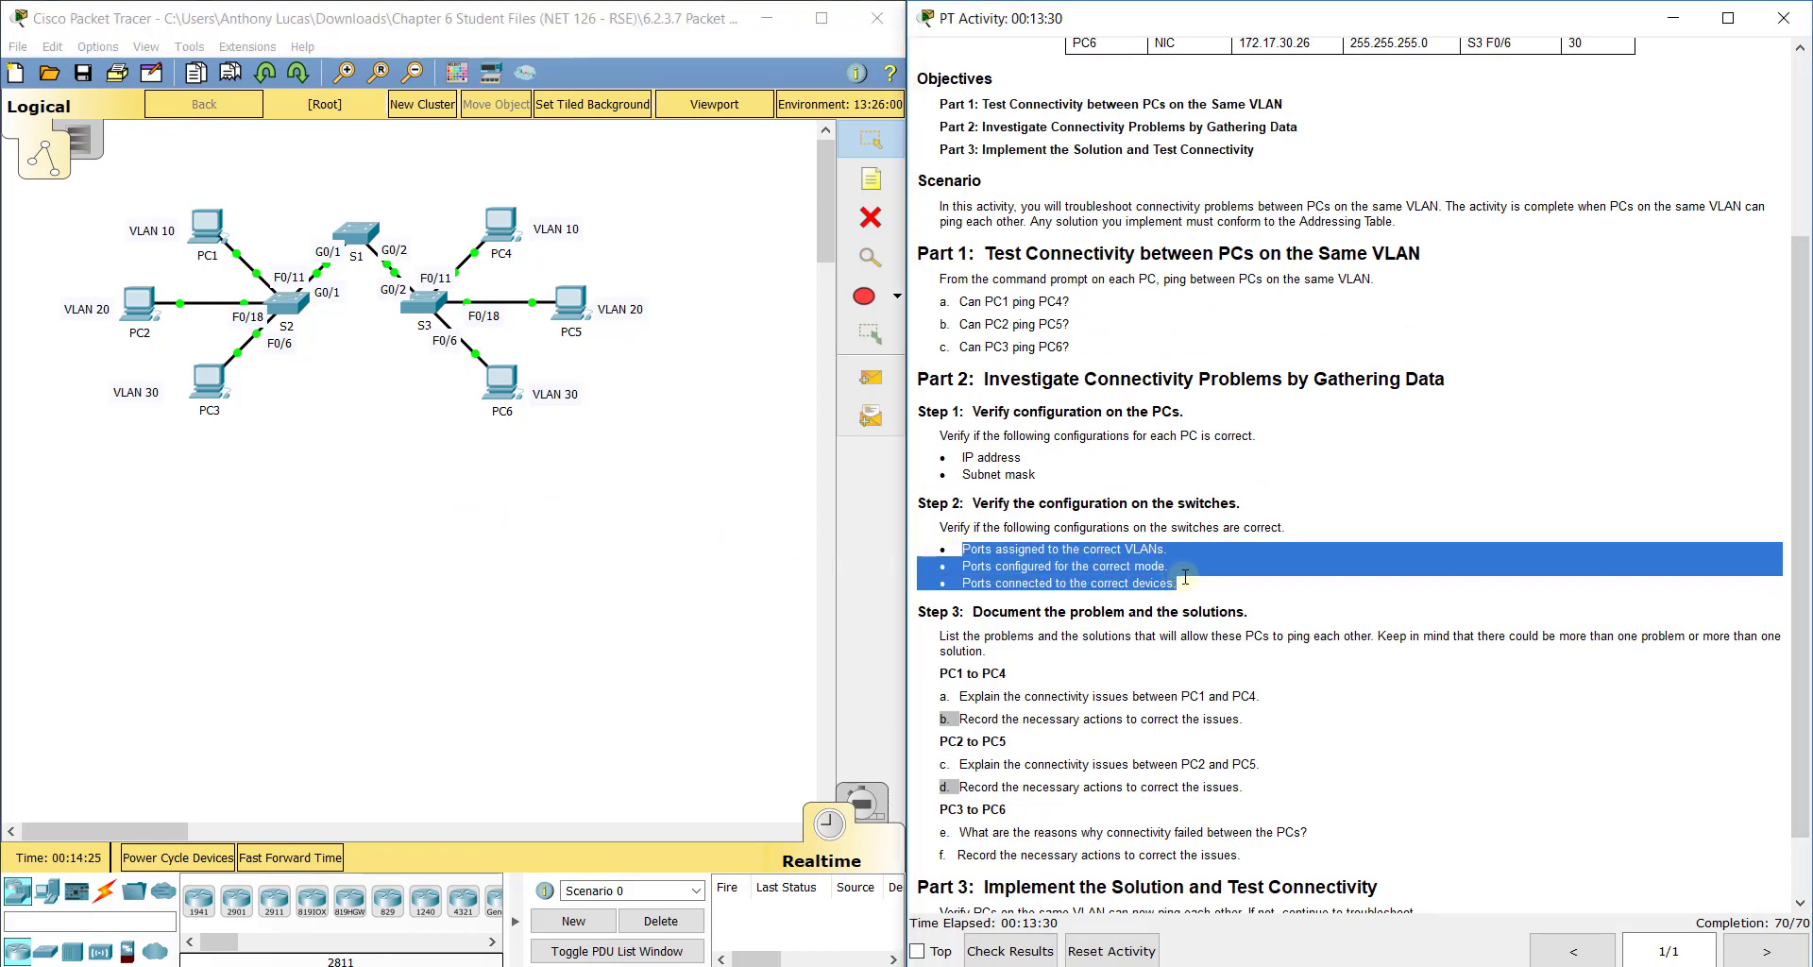
left_click(500, 230)
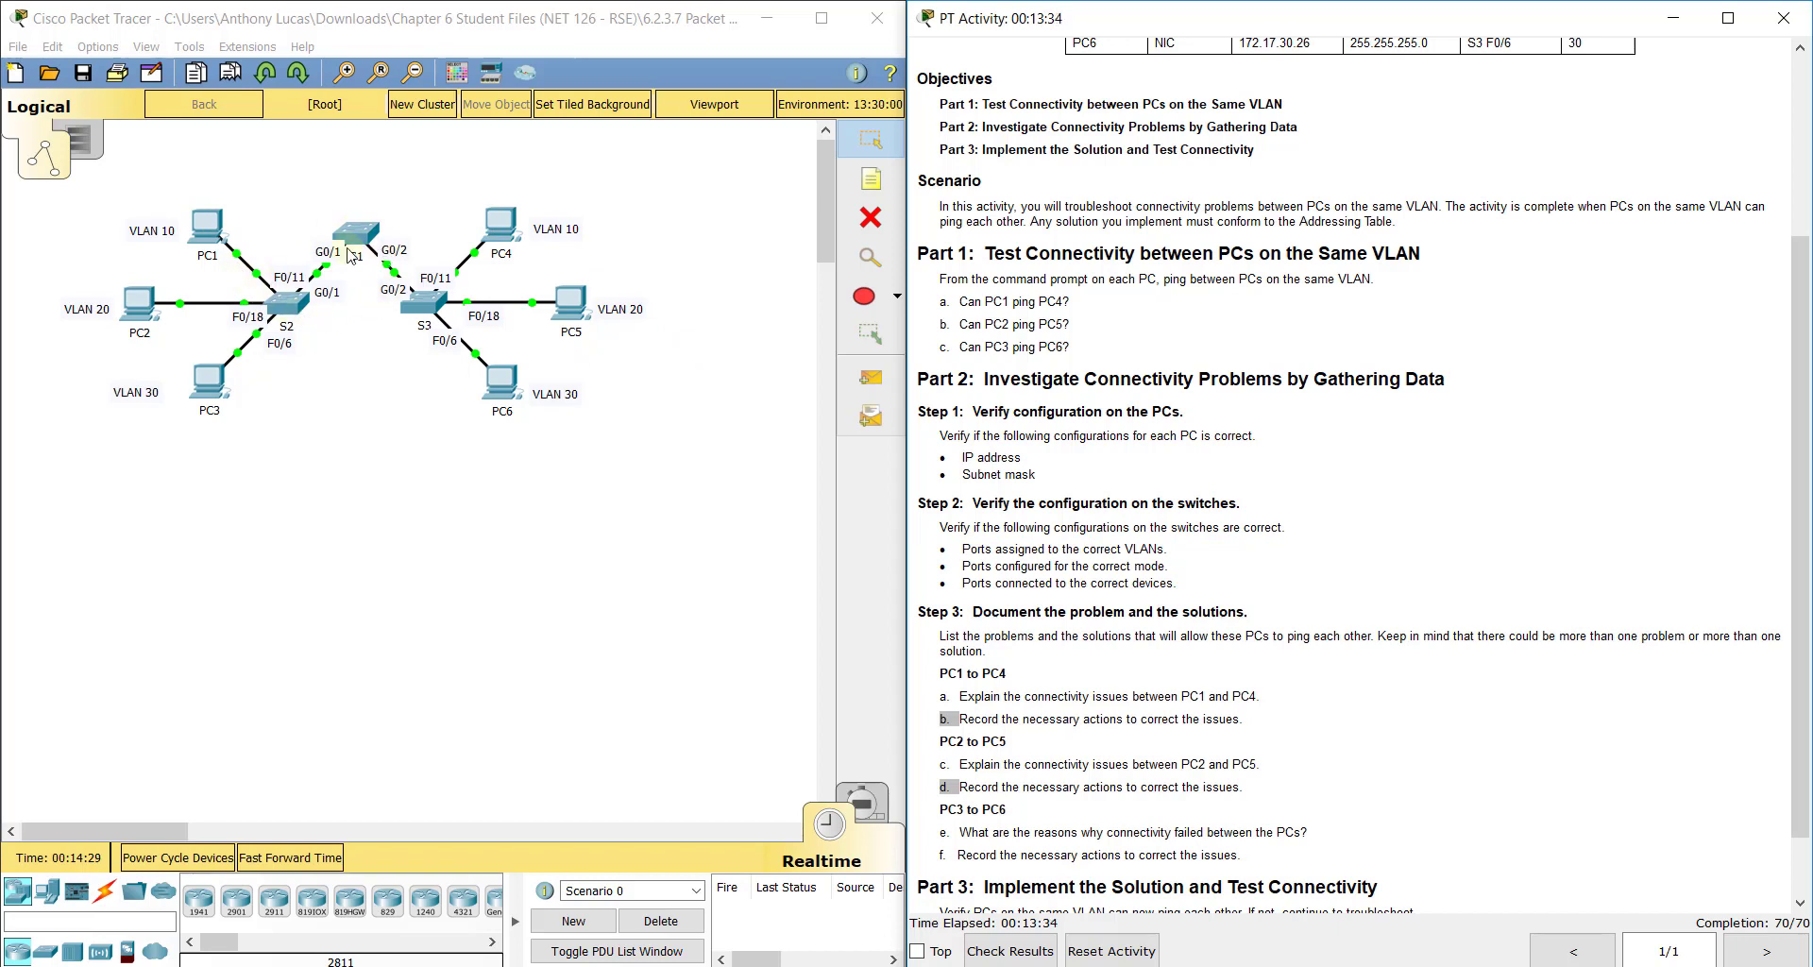
left_click(281, 267)
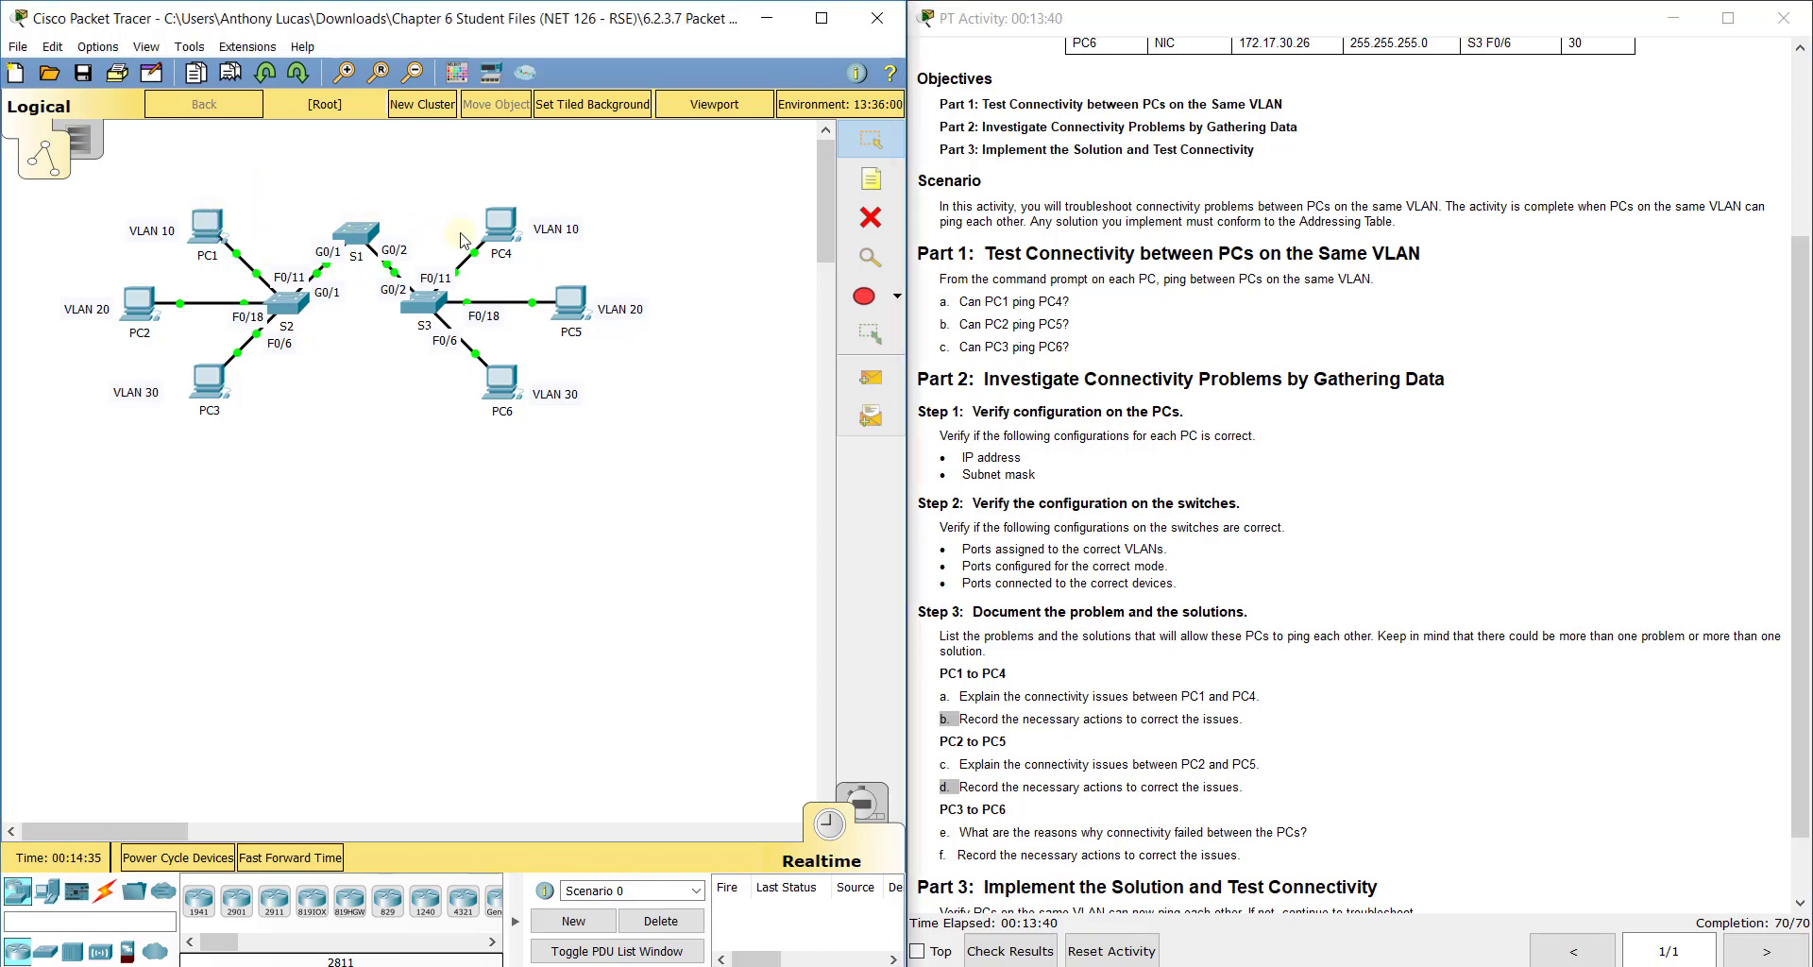
mouse_move(505, 235)
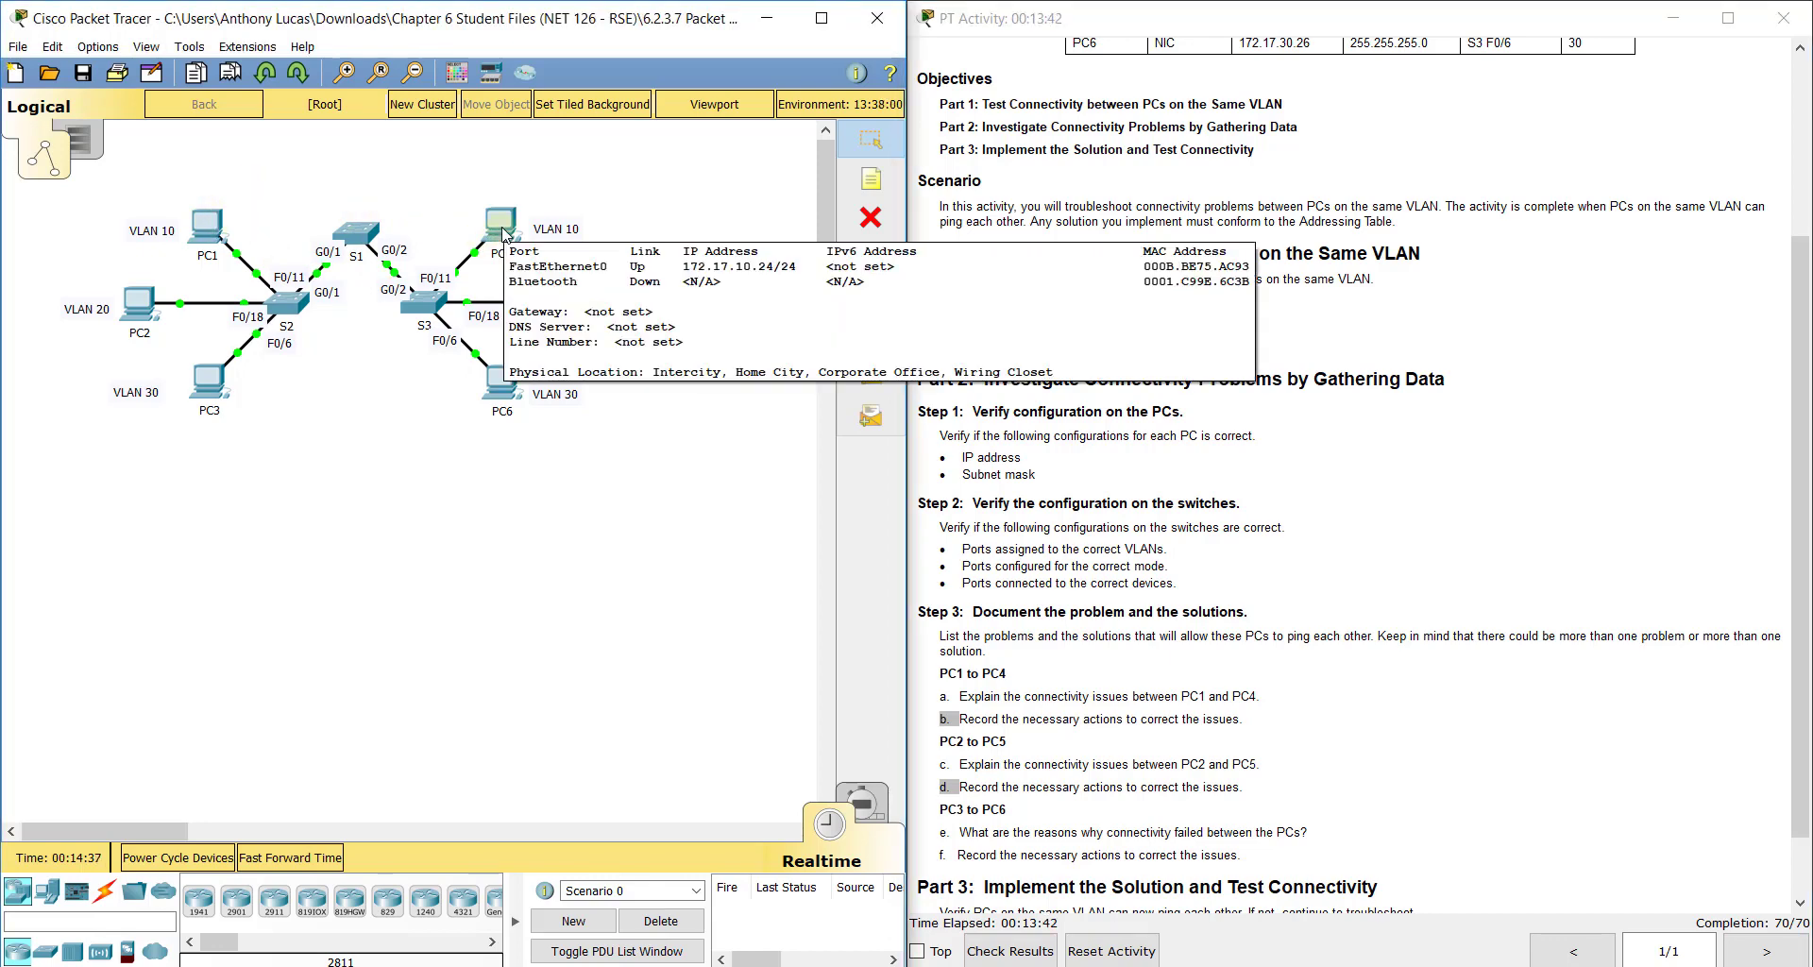